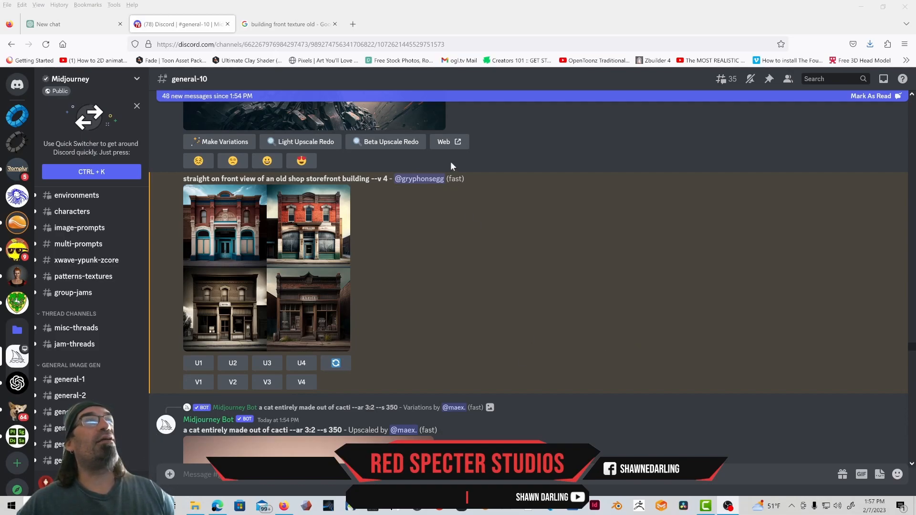
- Switch to the Google Images results for "building front texture old" and browse the building facade textures
left_click(280, 25)
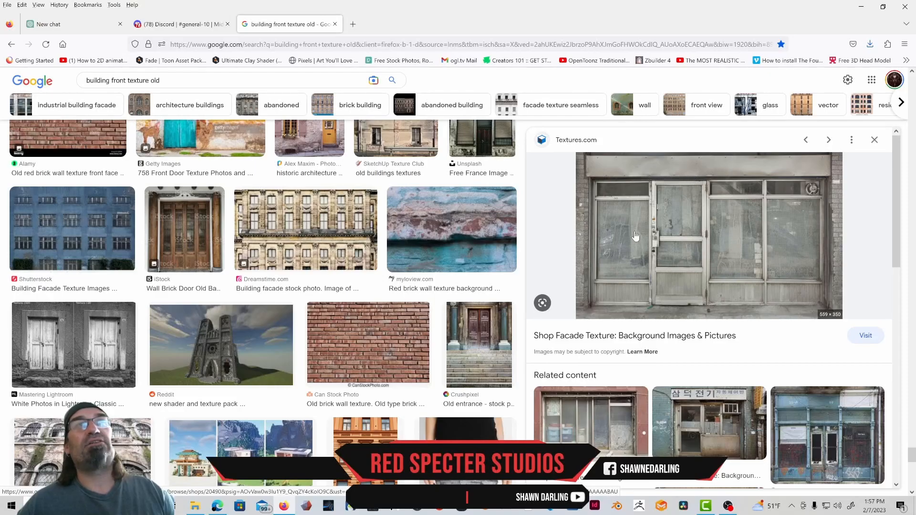
scroll(366, 256, "down", 10)
scroll(366, 256, "up", 4)
scroll(366, 256, "down", 8)
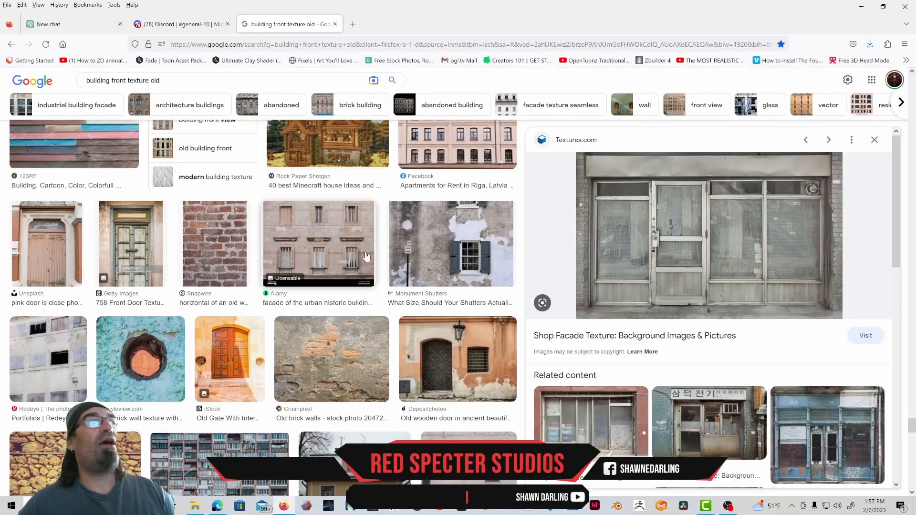
scroll(366, 256, "up", 1)
scroll(366, 256, "down", 10)
scroll(366, 256, "down", 7)
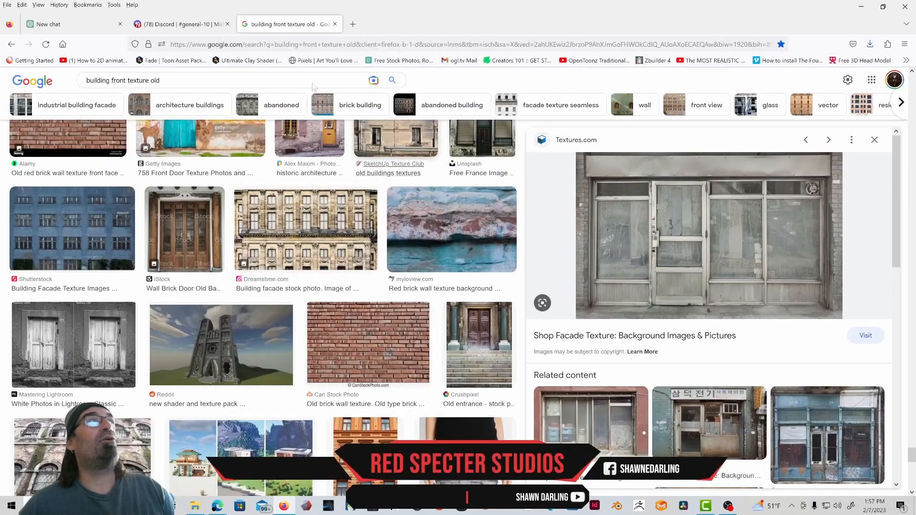
- Return to the Midjourney channel in Discord and inspect the old shop storefront image grid at enlarged size
left_click(183, 25)
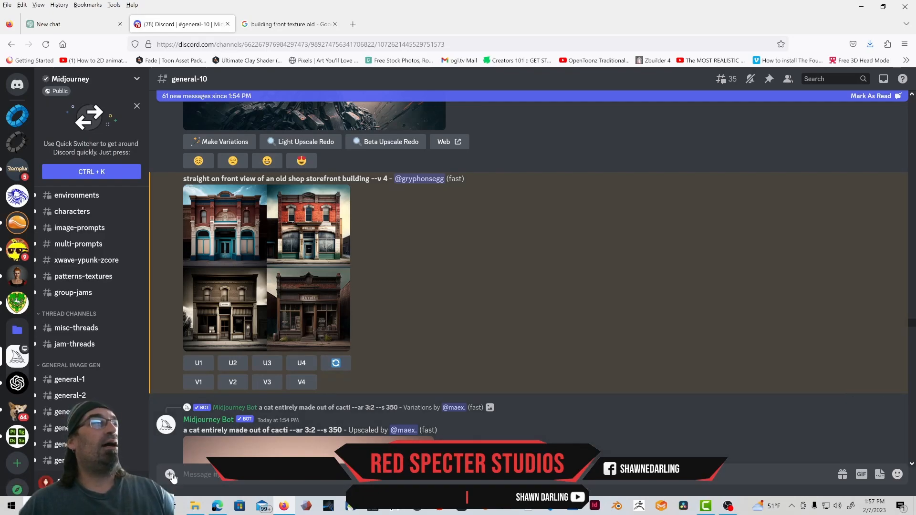
left_click(276, 268)
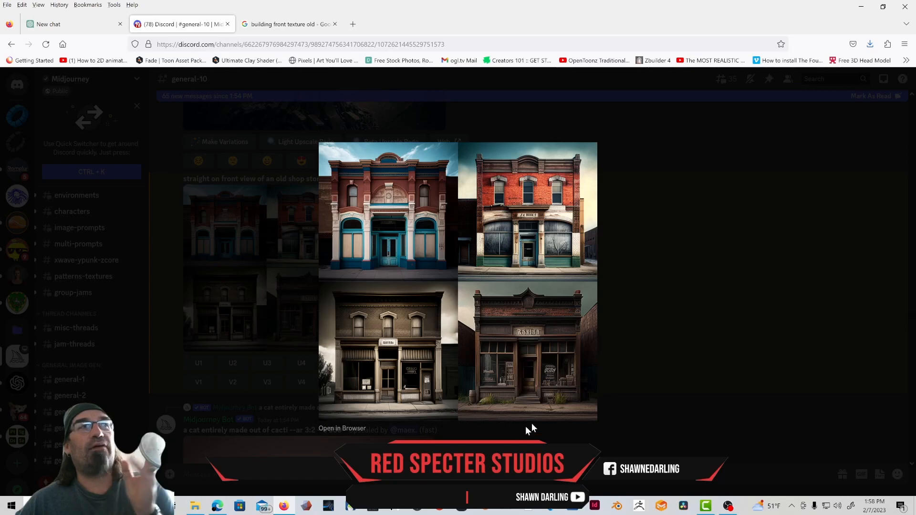
left_click(661, 313)
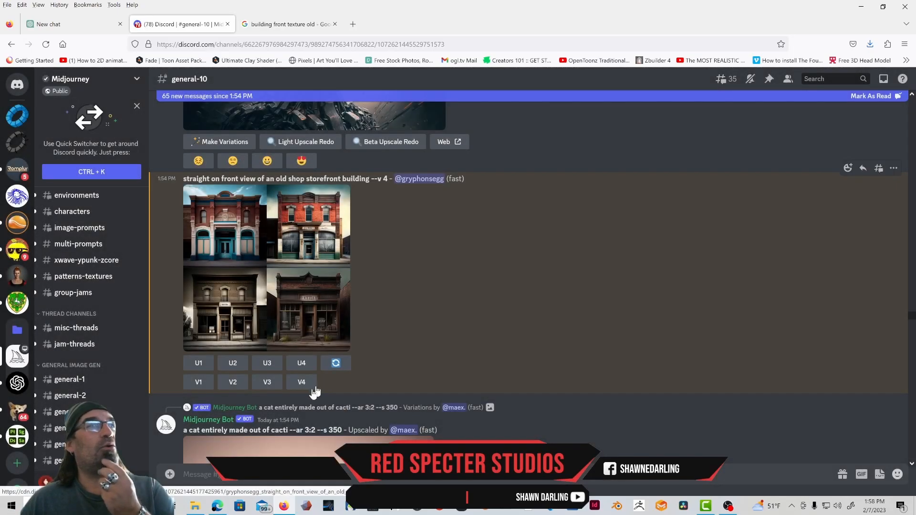
left_click(170, 475)
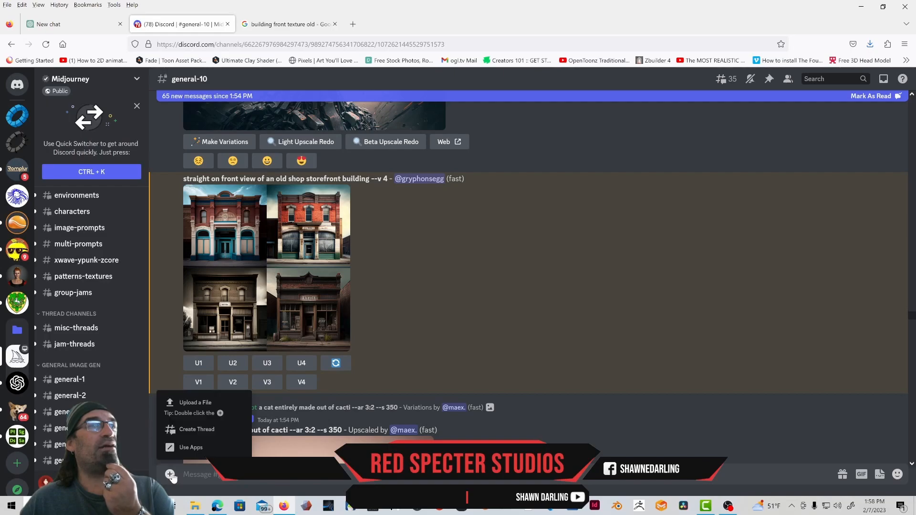
left_click(400, 252)
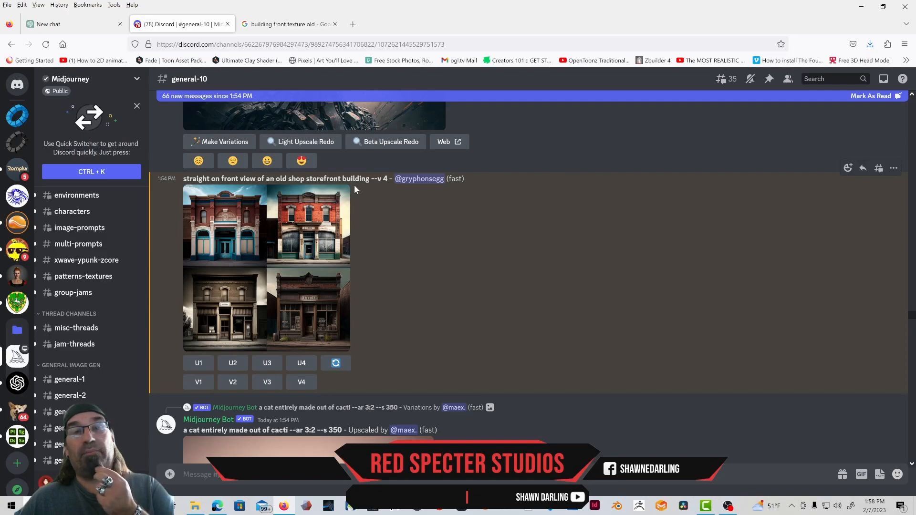
left_click_drag(371, 179, 385, 180)
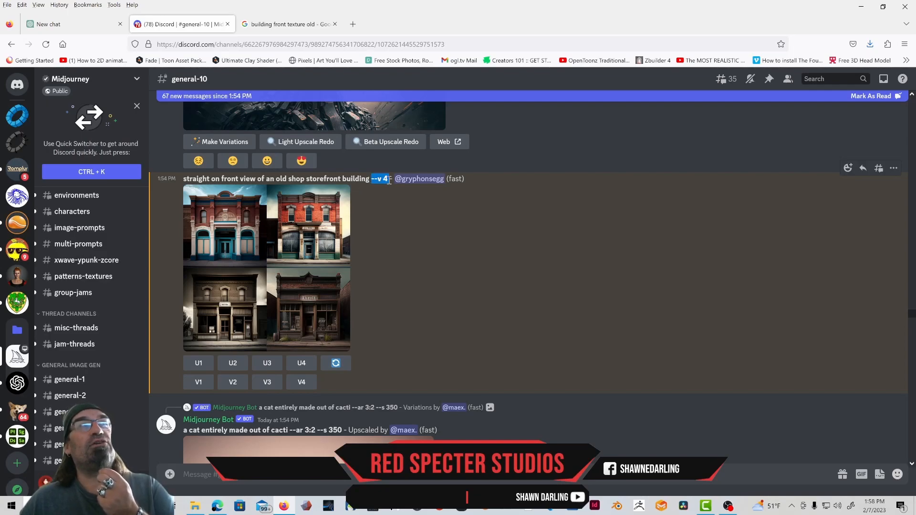
key("ctrl+c")
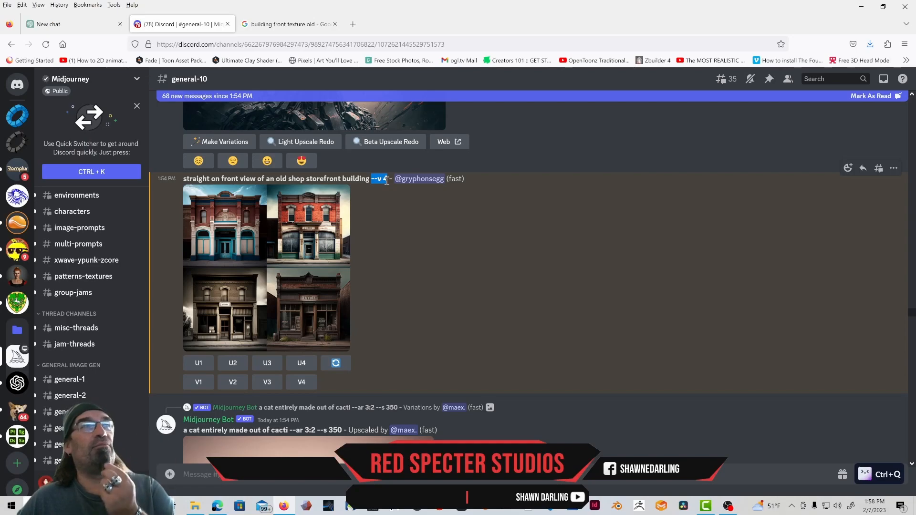
left_click(362, 354)
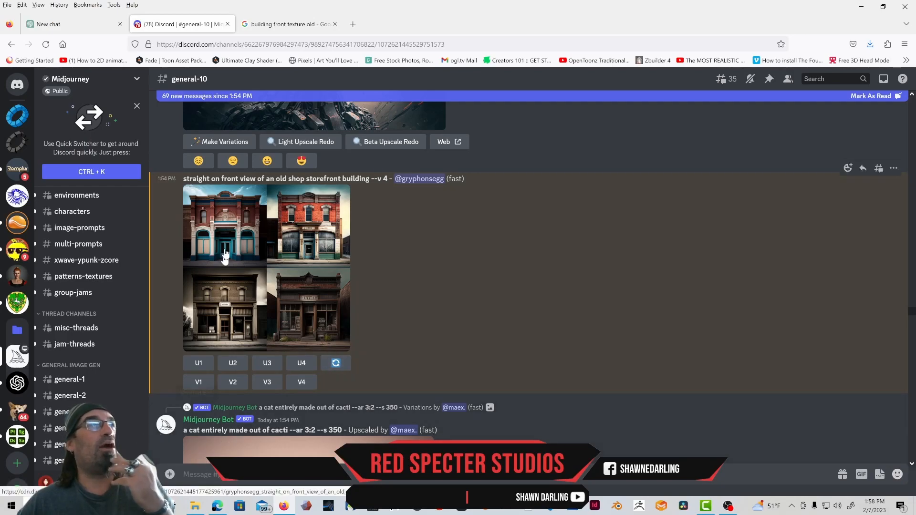
- Copy the prompt text "straight on front view of an old shop storefront building" from the storefront post, without the version parameter
left_click_drag(184, 179, 372, 178)
key("ctrl+q")
right_click(361, 182)
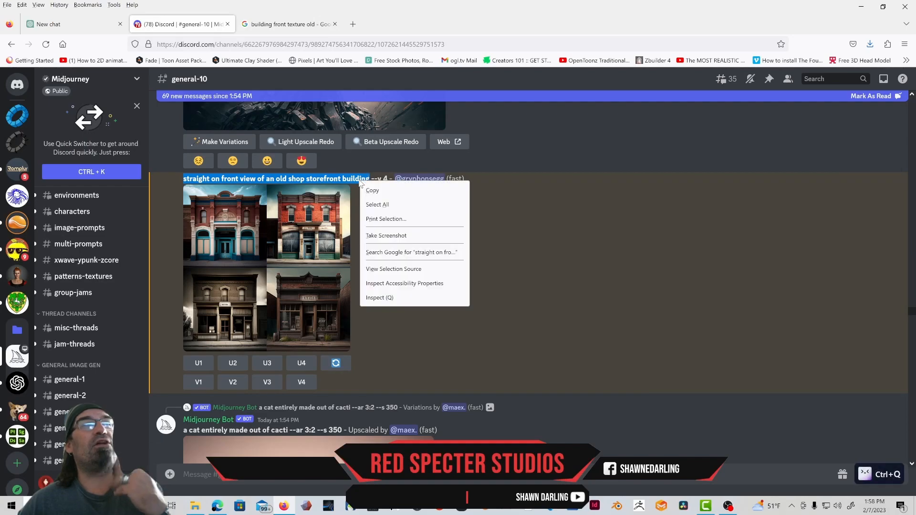
left_click(372, 191)
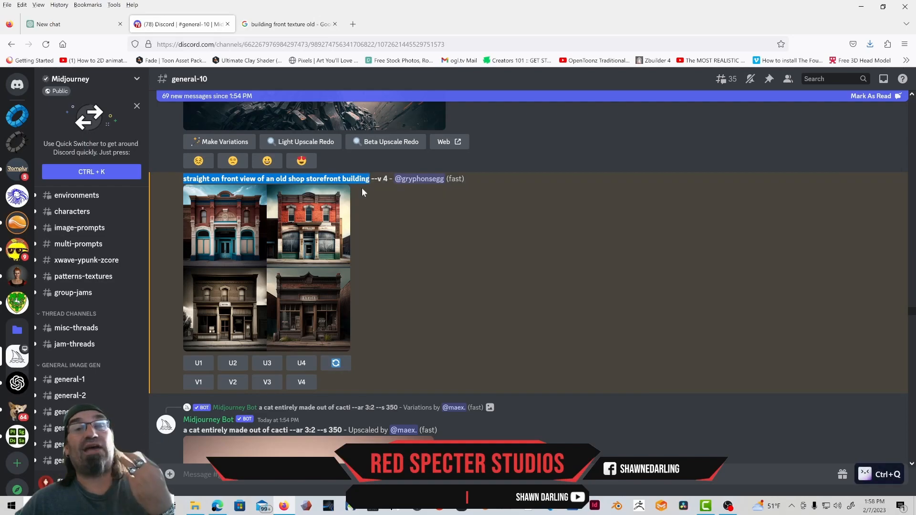
- Submit an /imagine command to the Midjourney Bot with the copied old shop storefront prompt
left_click(173, 479)
left_click(171, 476)
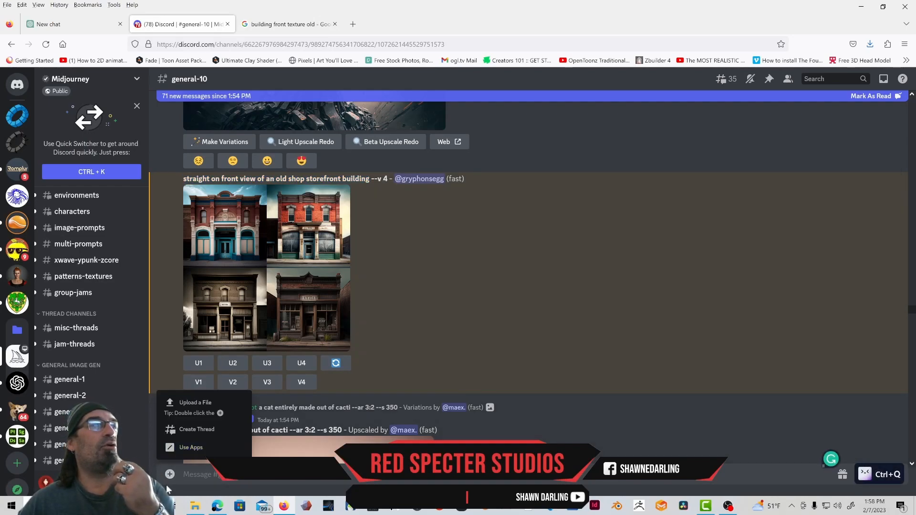
left_click(170, 476)
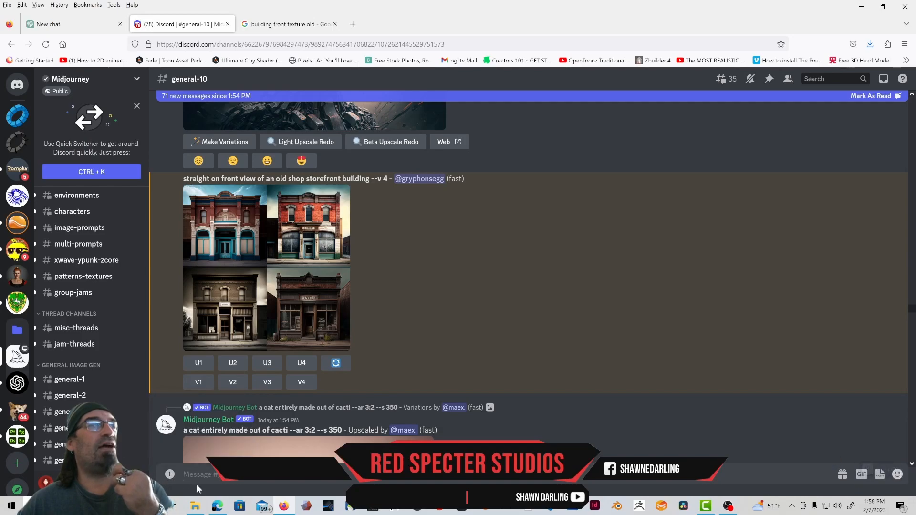
left_click(170, 477)
left_click(186, 450)
type("/")
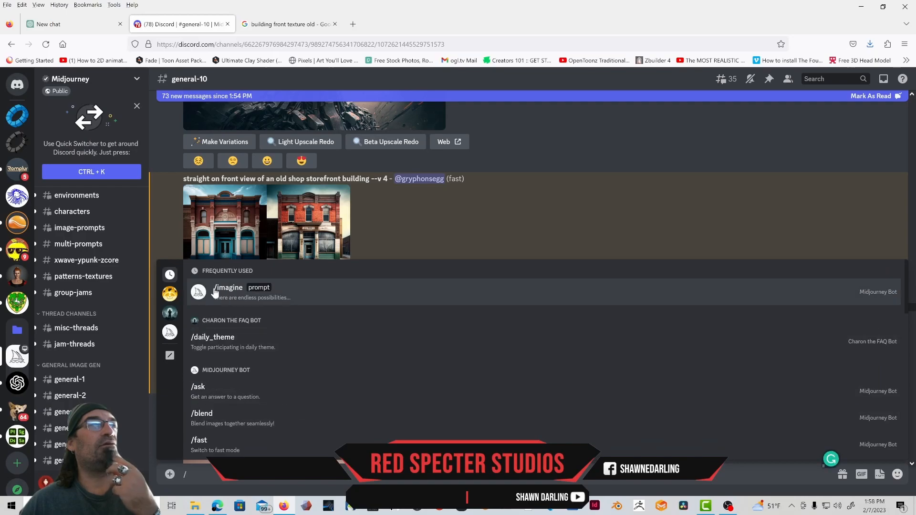
left_click(223, 292)
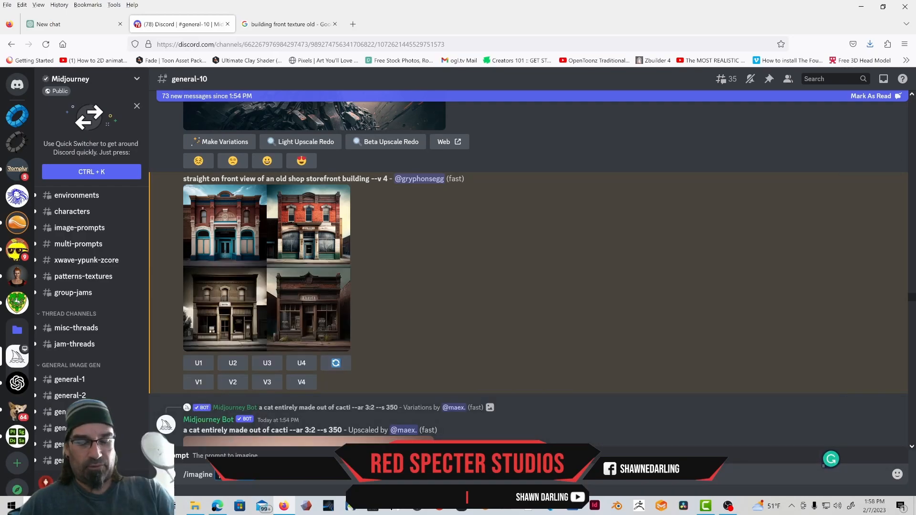
key("ctrl+v")
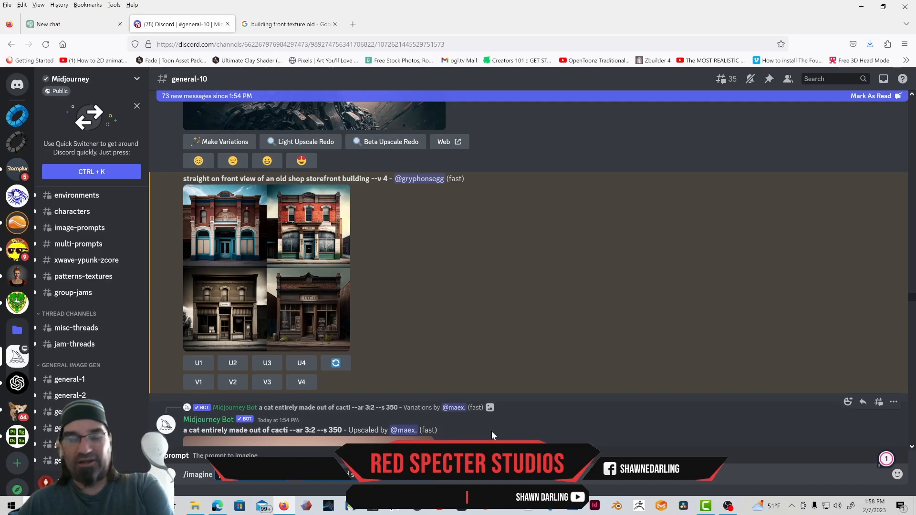
key("Return")
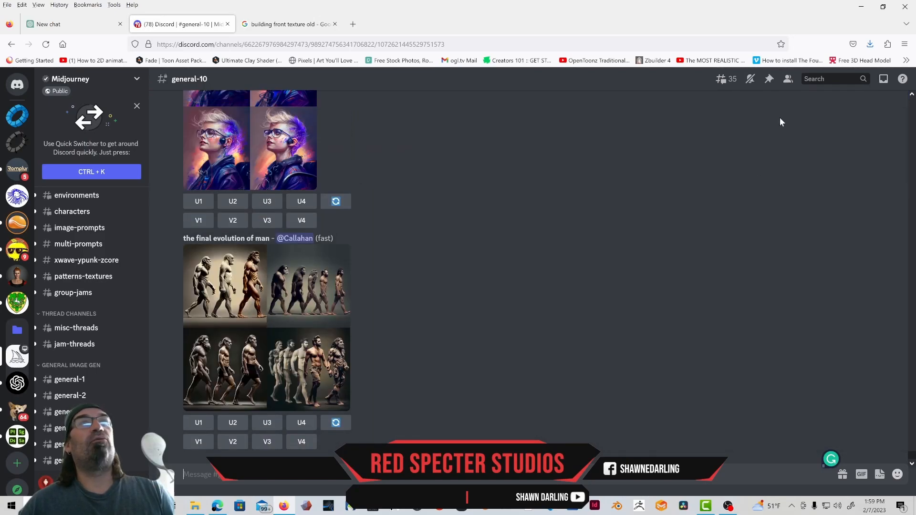
- Look through the inbox mentions and inspect both earlier "straight on front view of an old building" image grids at enlarged size
left_click(884, 78)
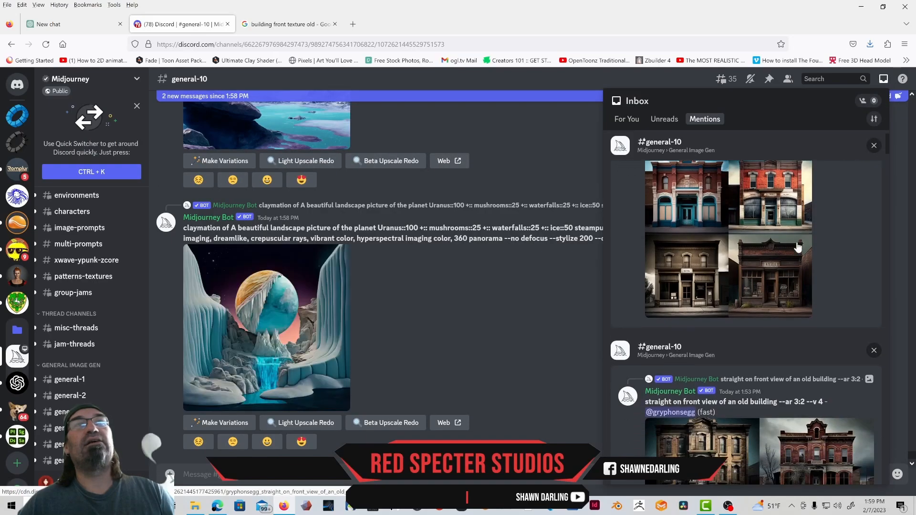
scroll(799, 248, "down", 8)
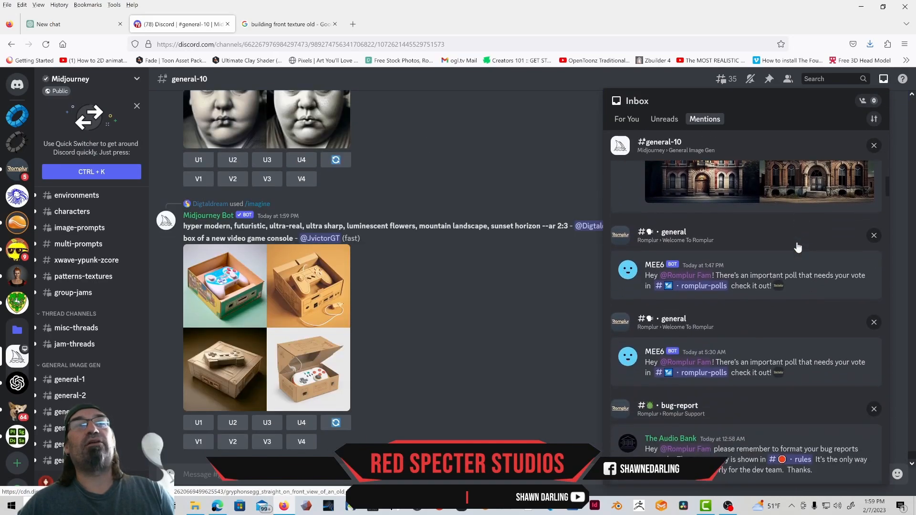
scroll(798, 248, "up", 3)
scroll(797, 242, "up", 2)
left_click(768, 340)
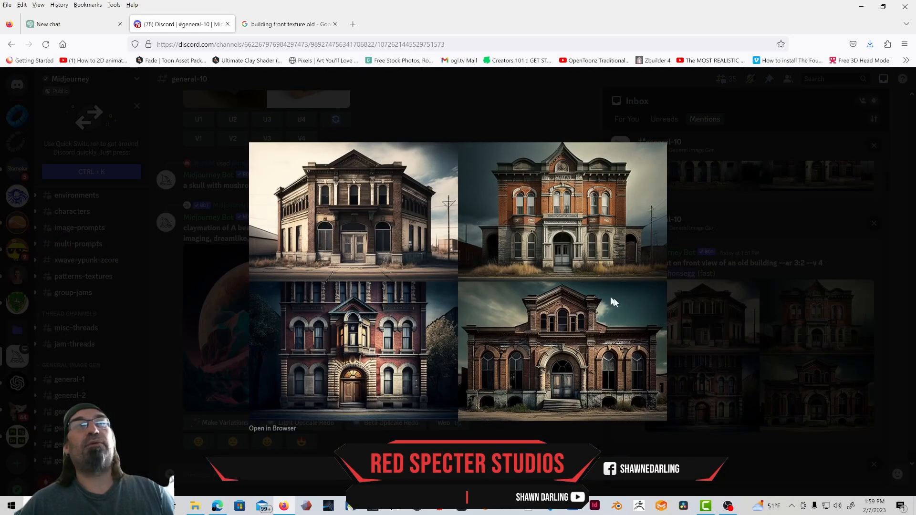
left_click(861, 266)
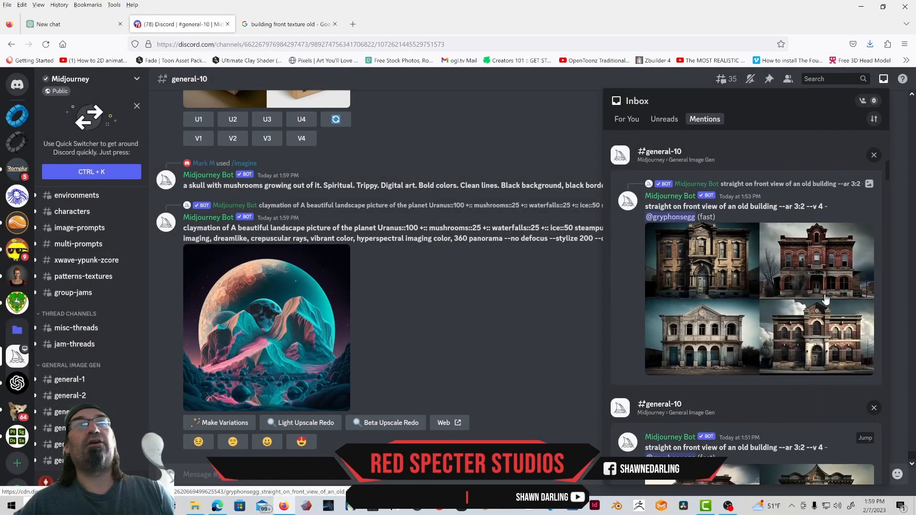
left_click(769, 272)
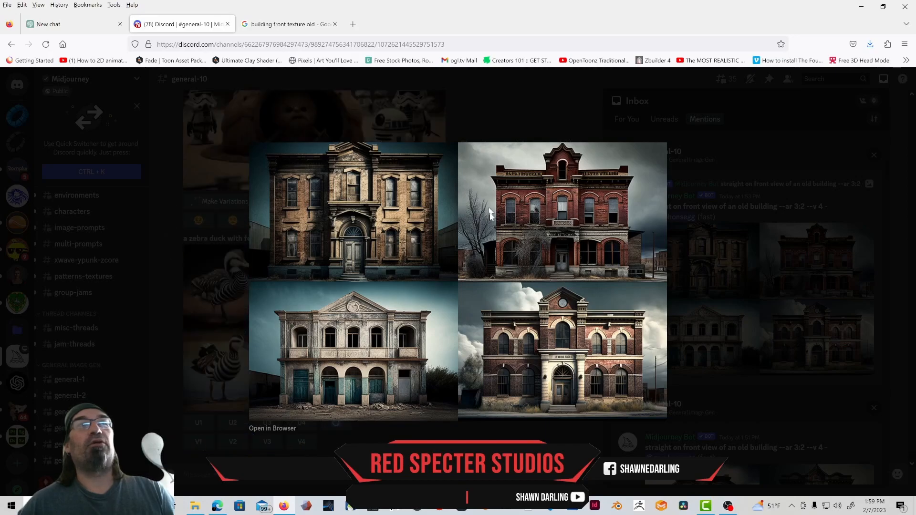
left_click(778, 147)
- Try to jump from the inbox mentions to the old shop storefront generation that is still in progress
scroll(772, 293, "down", 5)
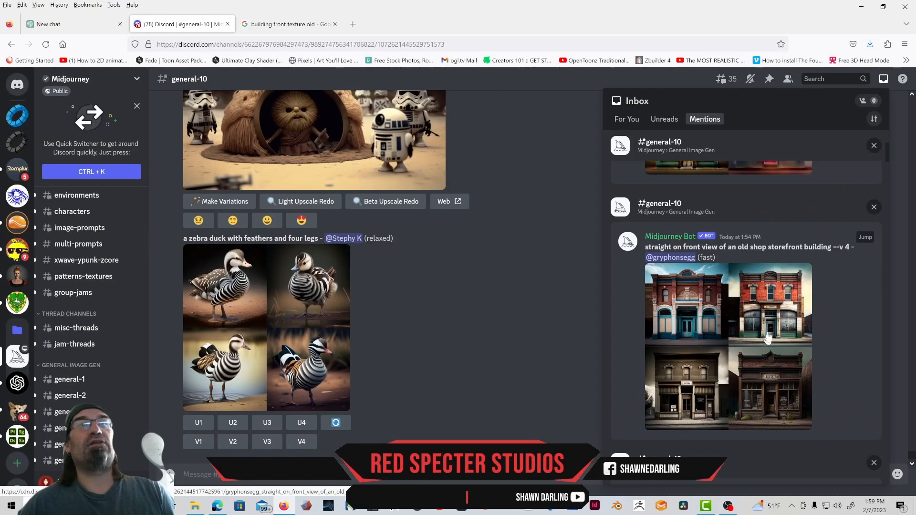
scroll(843, 222, "up", 5)
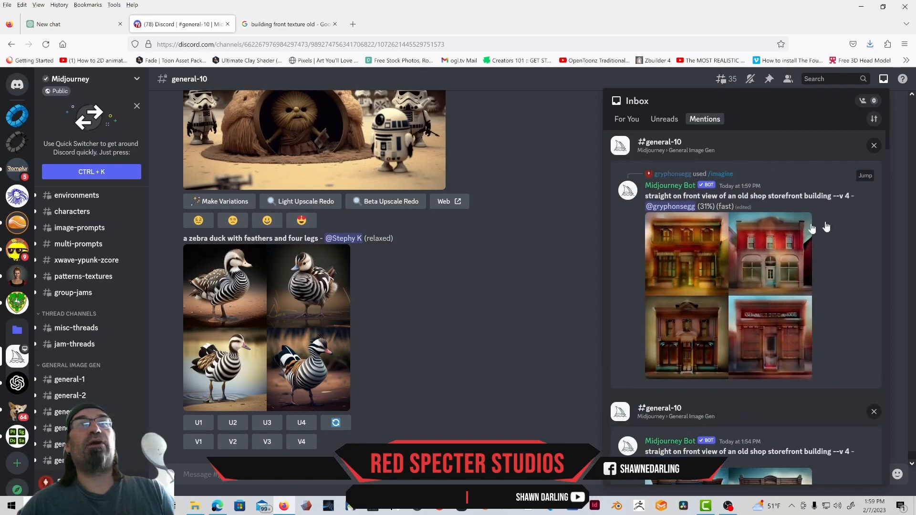
left_click(865, 177)
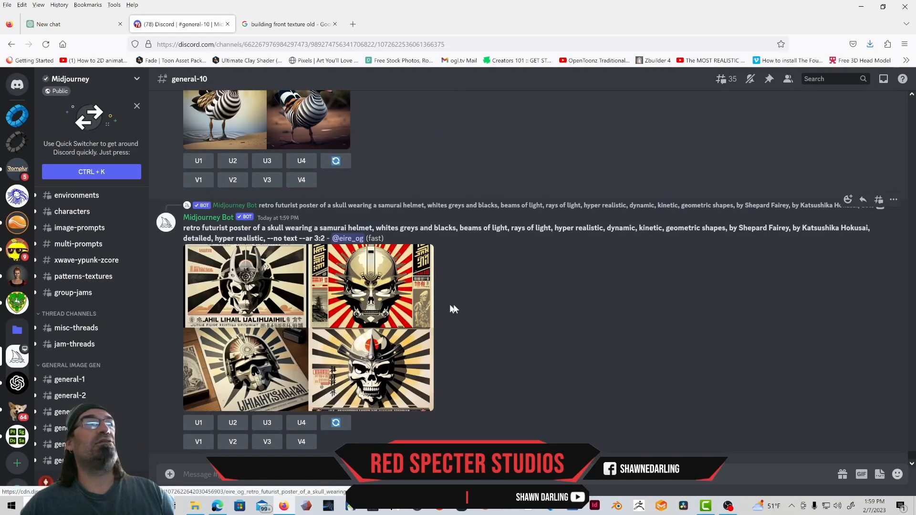
left_click(883, 79)
left_click(867, 179)
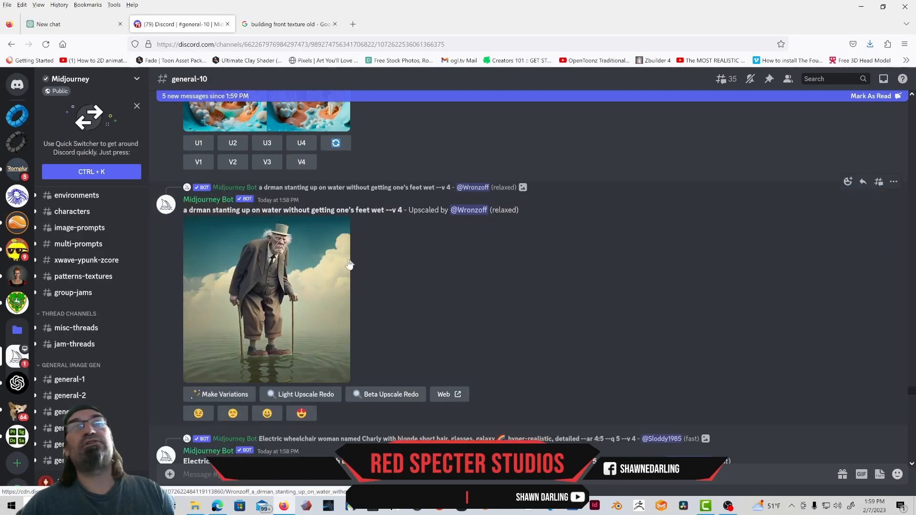
- Jump from the inbox mentions to the finished old shop storefront grid, and request an upscale of its fourth image
left_click(884, 79)
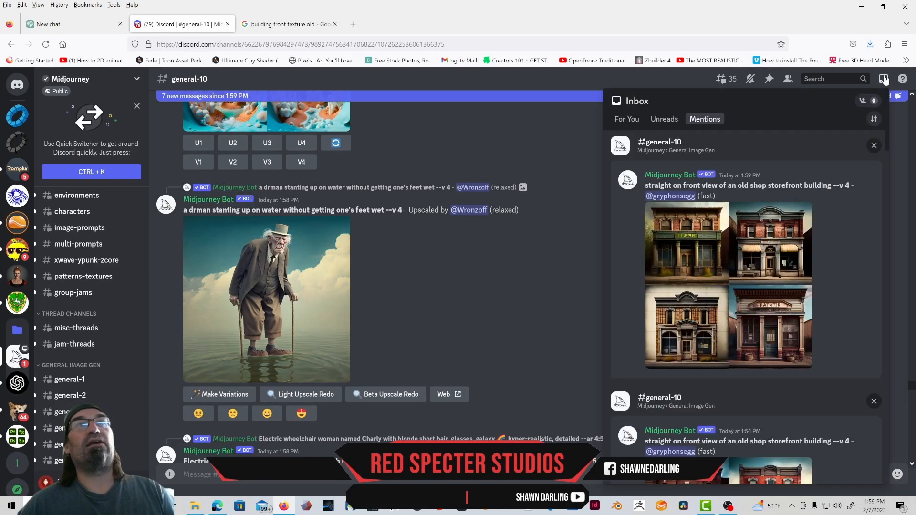
left_click(872, 179)
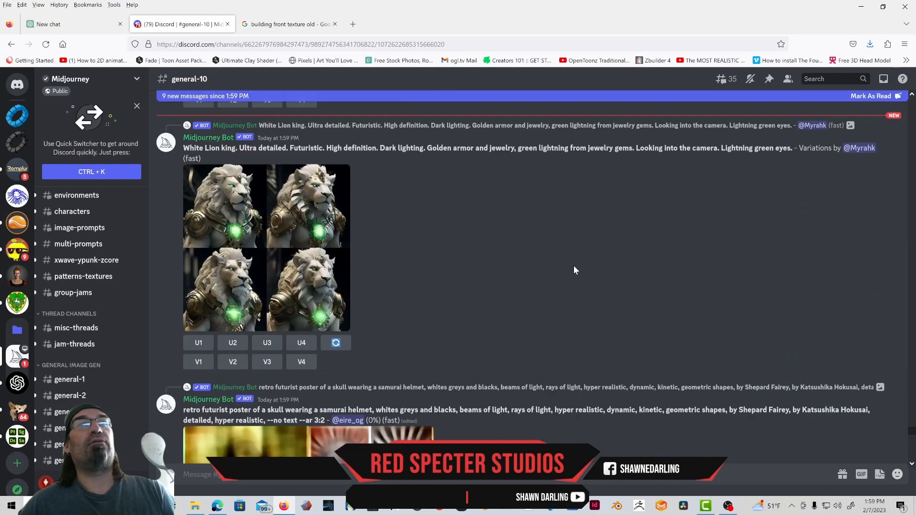
left_click(272, 267)
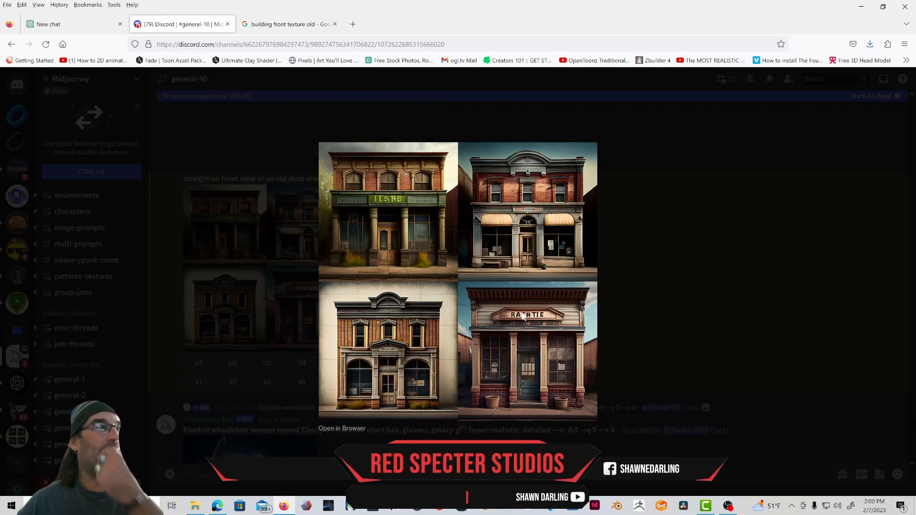
left_click(647, 343)
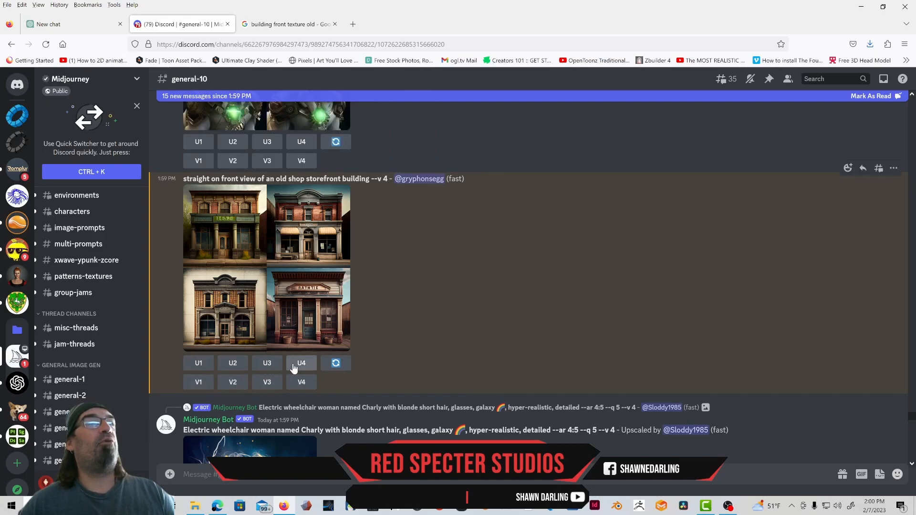
left_click(301, 364)
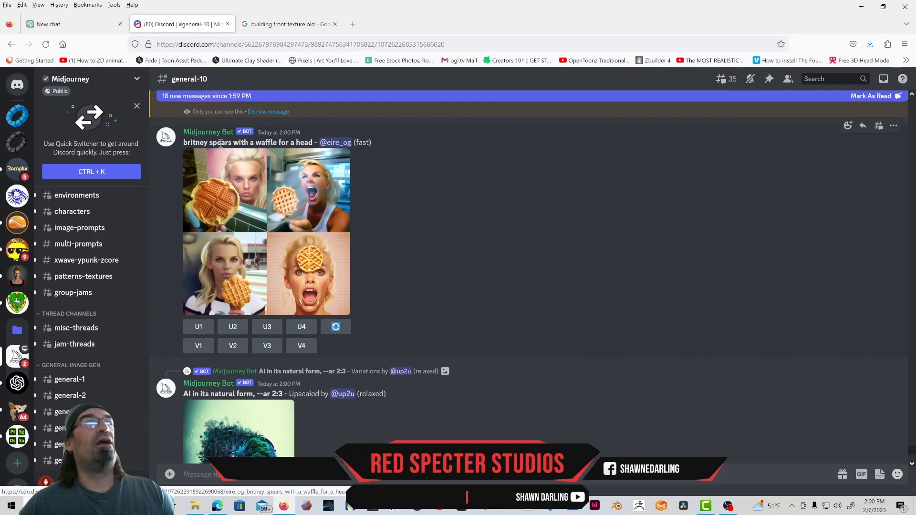
- Inspect the "britney spears with a waffle for a head" image grid at enlarged size and close it
left_click(311, 250)
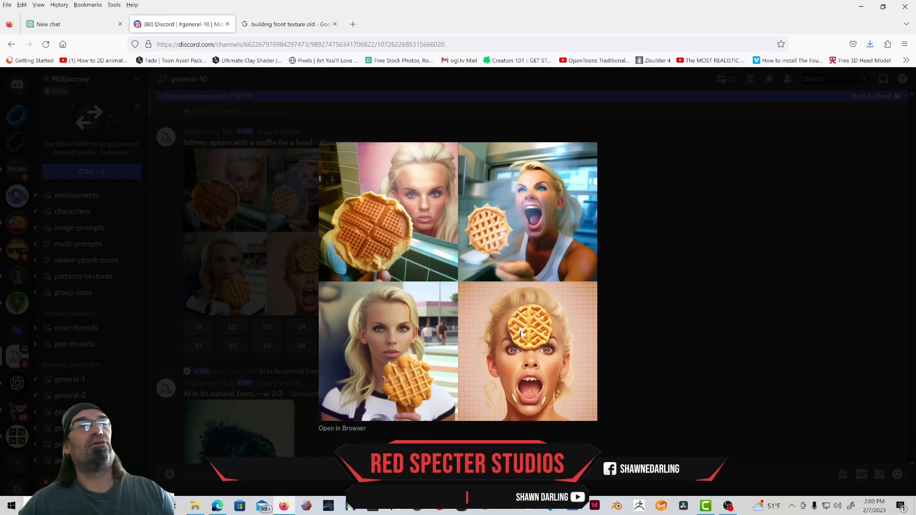
left_click(651, 320)
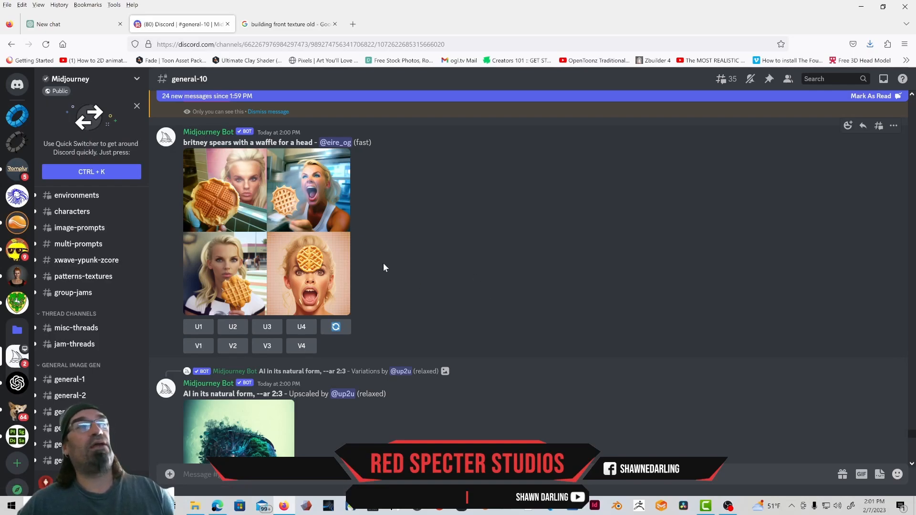
- Inspect the upscaled "AI in its natural form" image at enlarged size and close it
scroll(383, 263, "down", 3)
scroll(384, 266, "down", 3)
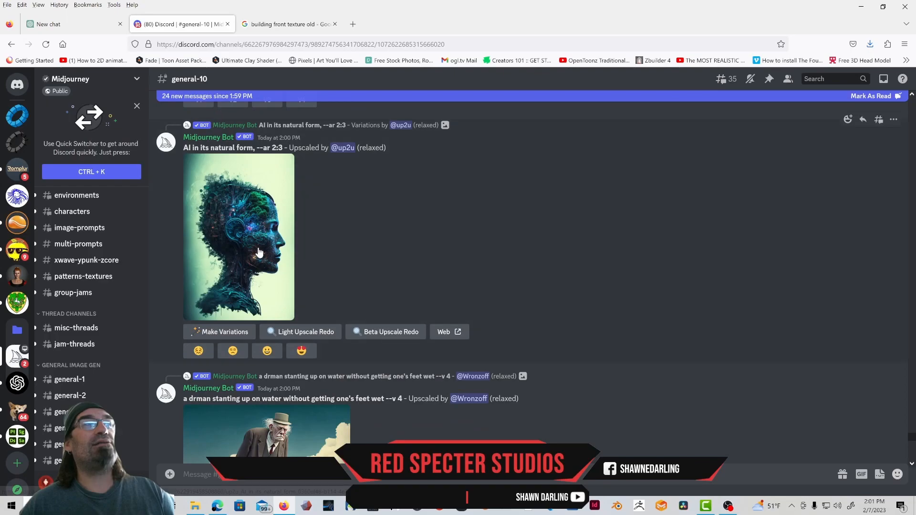
left_click(227, 240)
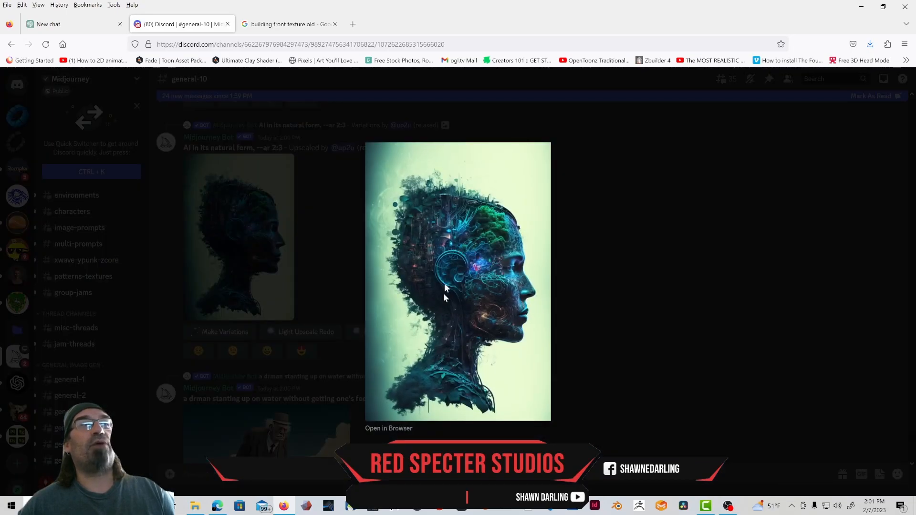
left_click(656, 276)
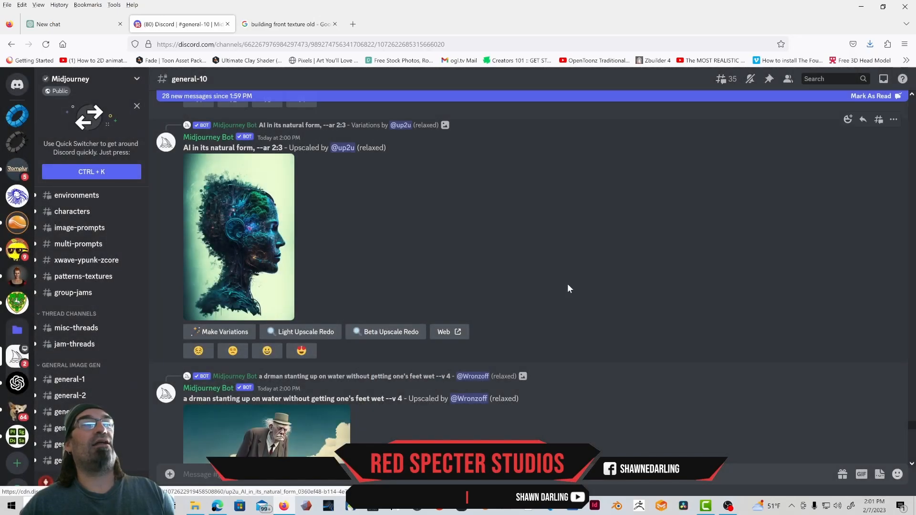
- Check the progress of the pending upscale of the fourth old shop storefront image
scroll(568, 284, "up", 8)
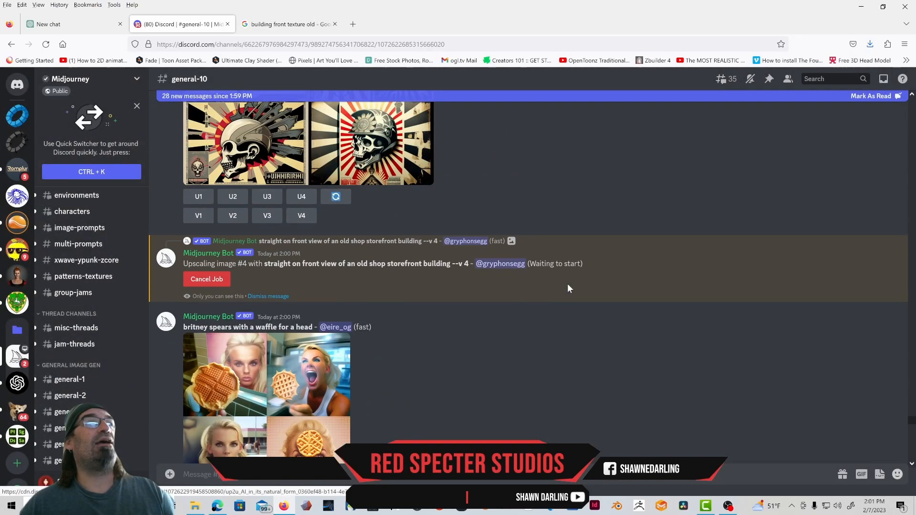
scroll(568, 284, "down", 4)
scroll(568, 283, "up", 1)
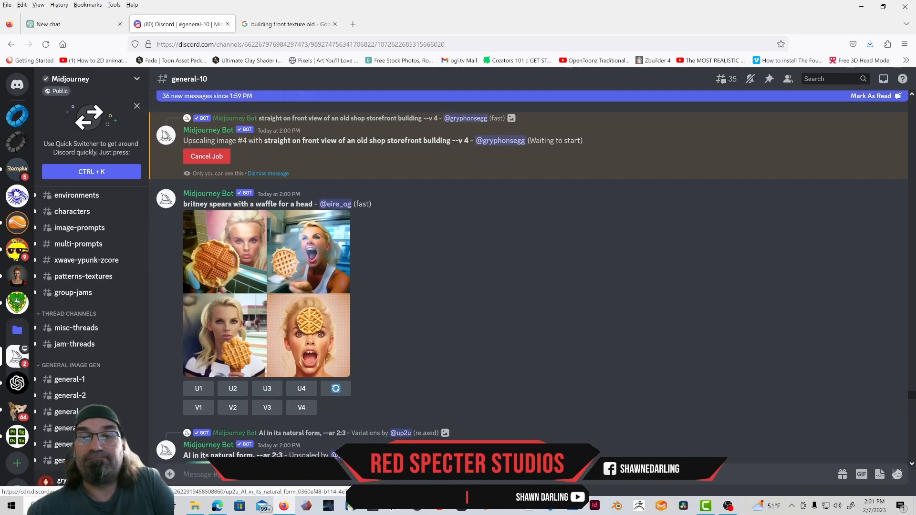
- Preview the upscaled old shop storefront image from the inbox mentions and jump to its message in general-10
key("ctrl+i")
left_click(661, 246)
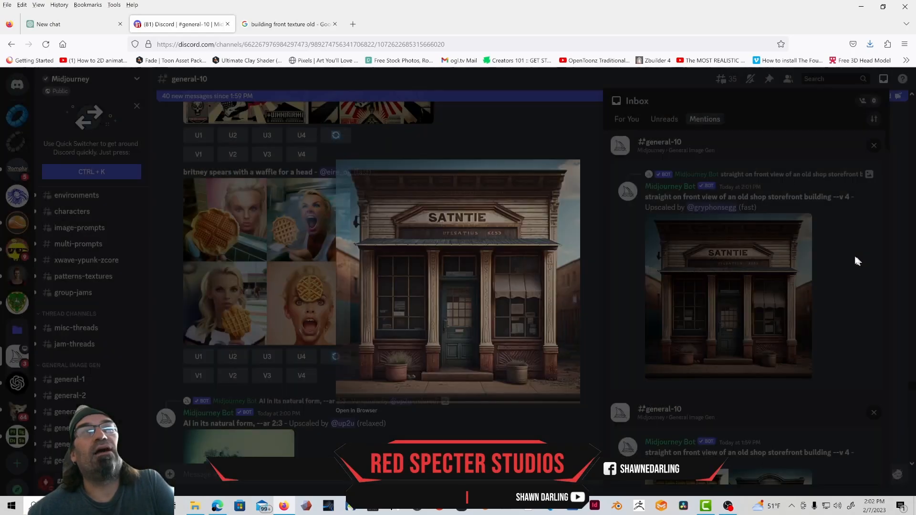
left_click(854, 254)
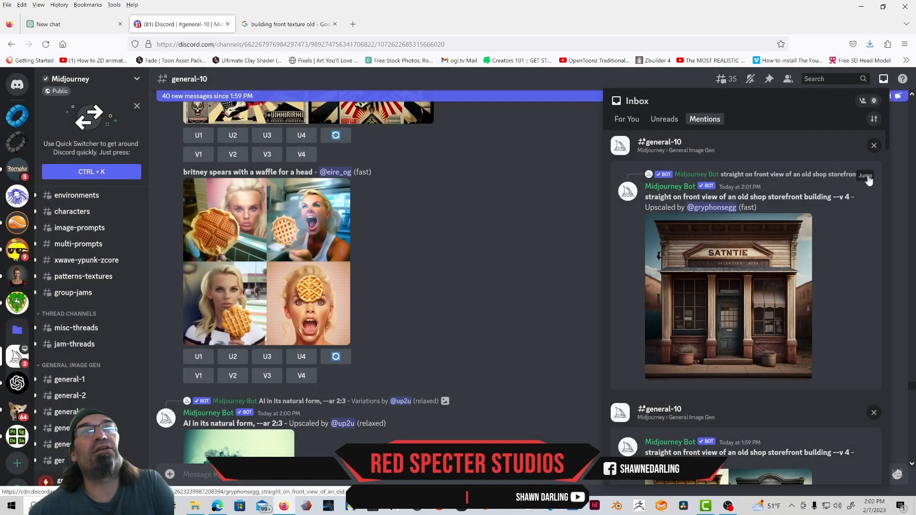
left_click(867, 181)
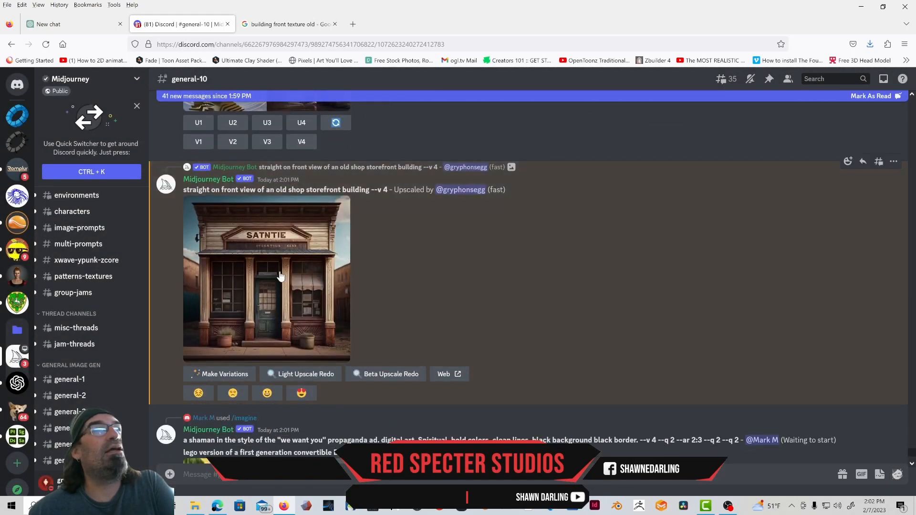
- Enlarge the upscaled storefront image, save it as a PNG to the Desktop under its suggested name, and close the preview
left_click(280, 270)
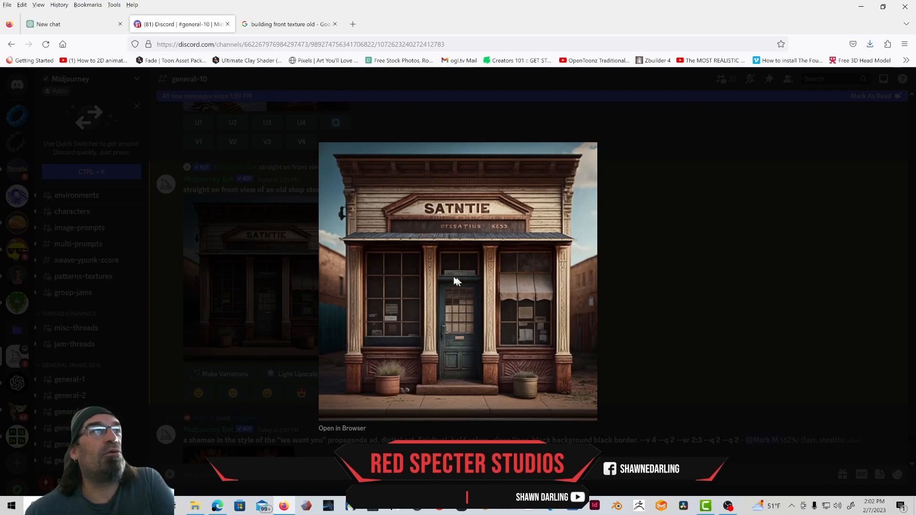
right_click(446, 265)
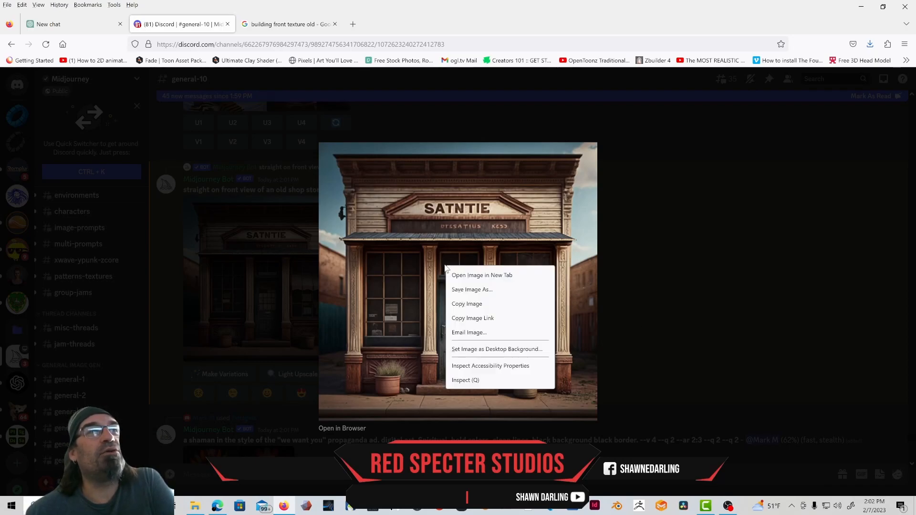
left_click(474, 291)
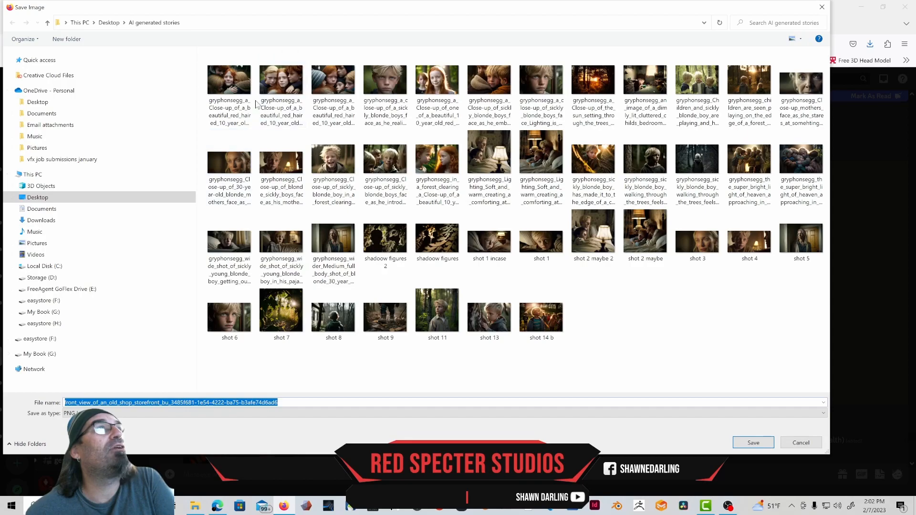
left_click(41, 198)
right_click(504, 120)
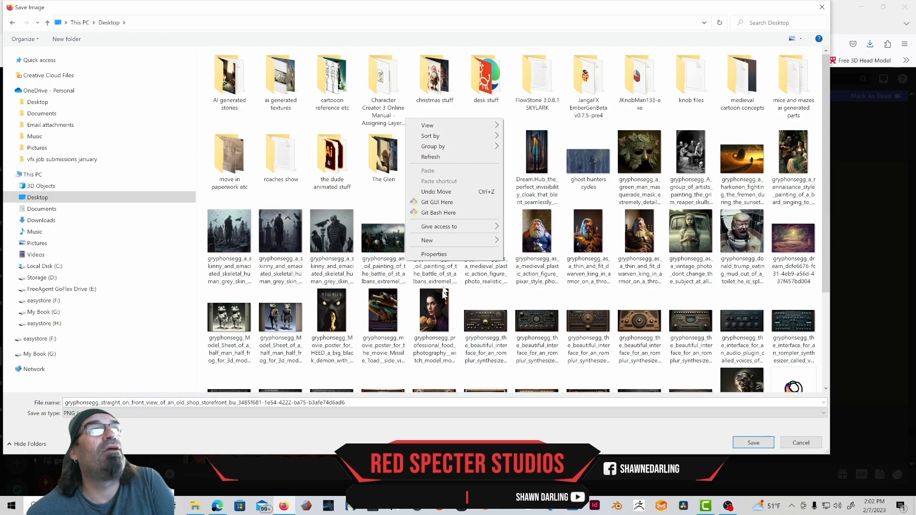
left_click(750, 443)
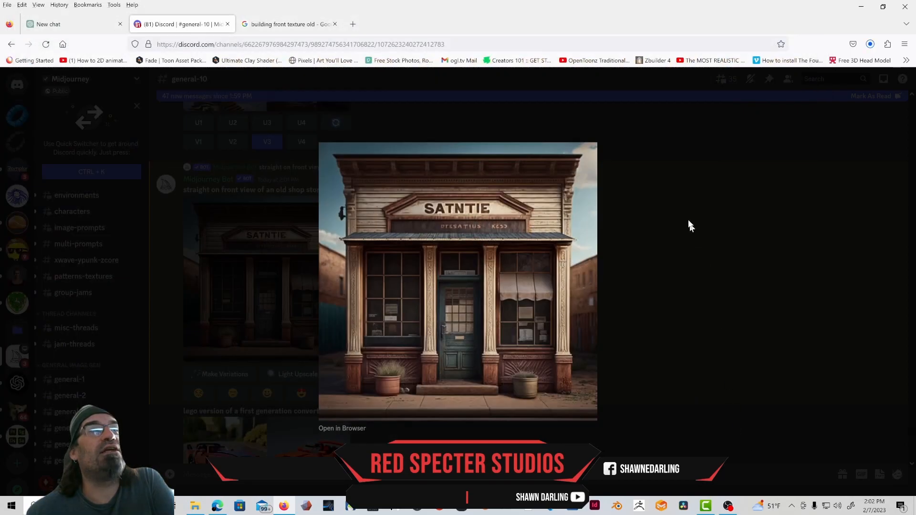
left_click(659, 221)
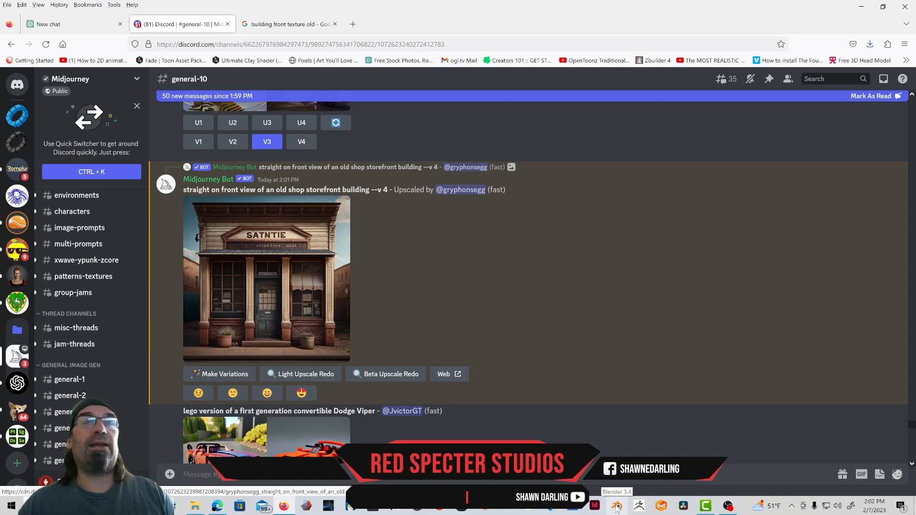
- Switch to Blender 3.4, dismiss the splash screen and delete the default cube
left_click(617, 507)
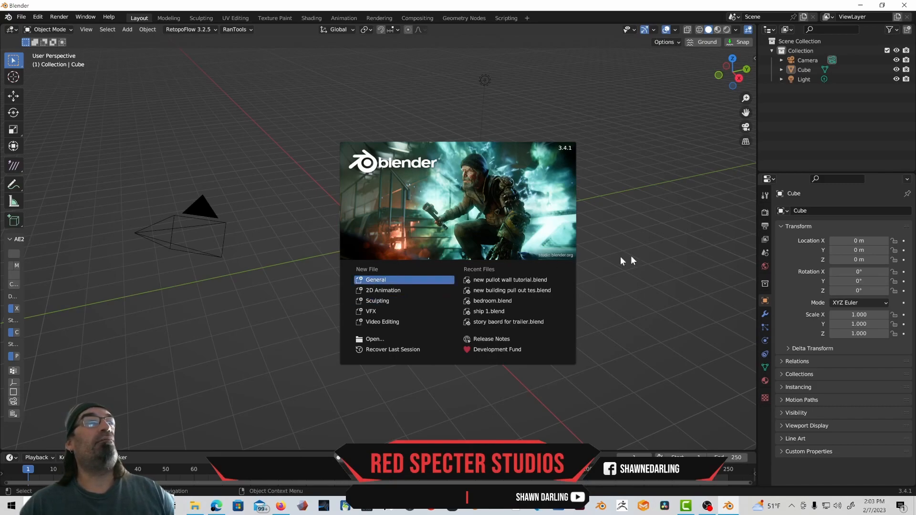
left_click(620, 228)
left_click(410, 236)
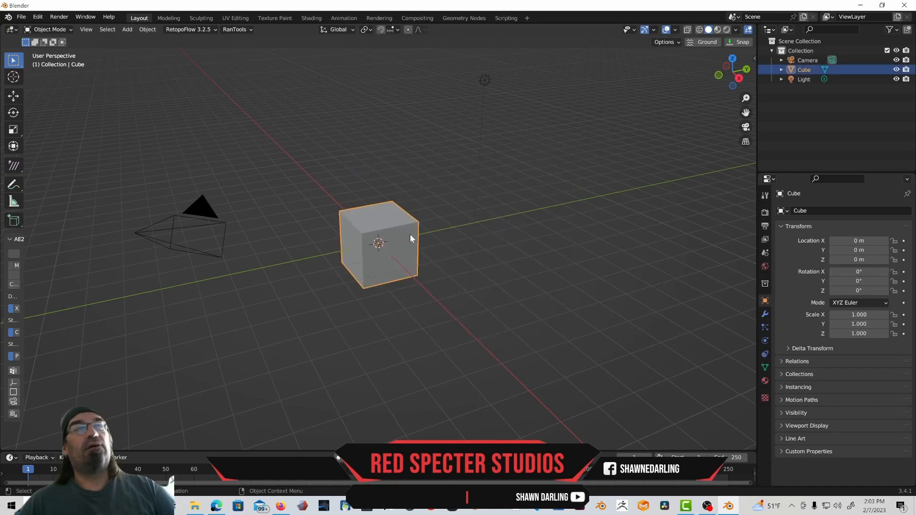
key("Delete")
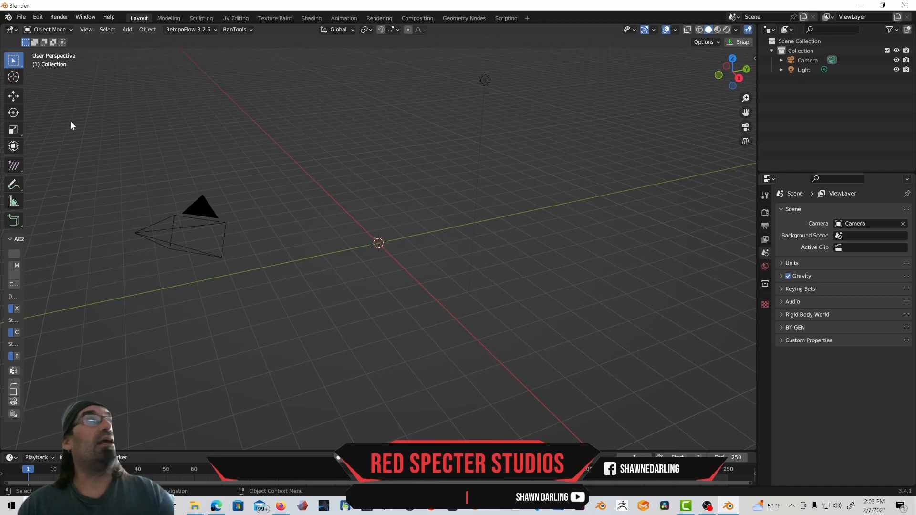
- Search the add-on preferences for "image" to check whether Import Images as Planes is enabled, and close the preferences
left_click(38, 16)
left_click(57, 163)
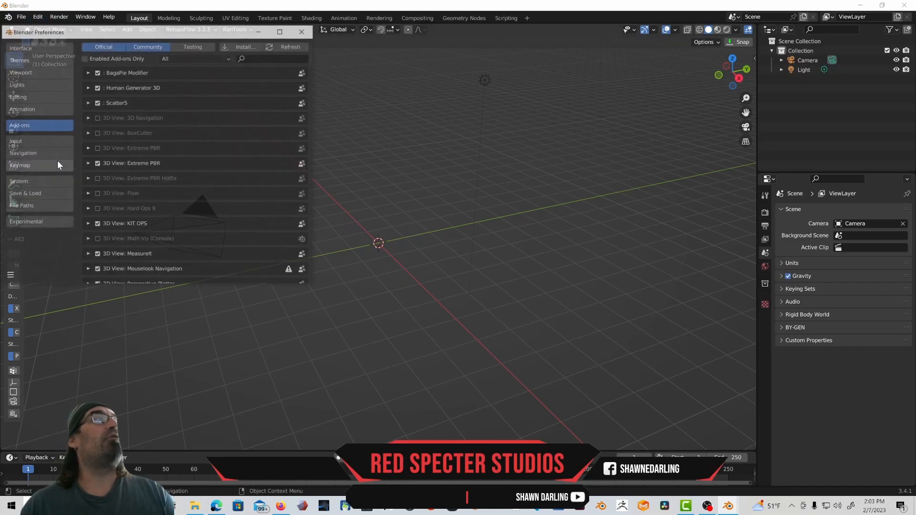
left_click(265, 57)
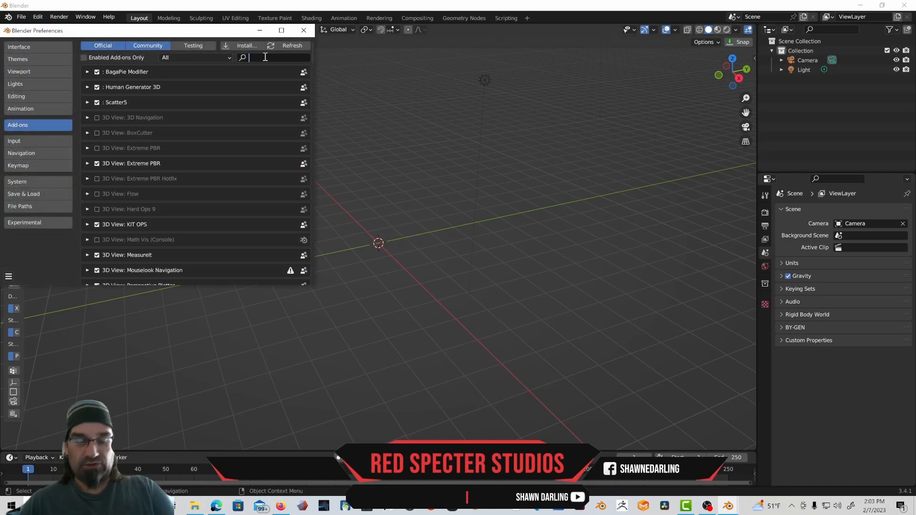
type("ina")
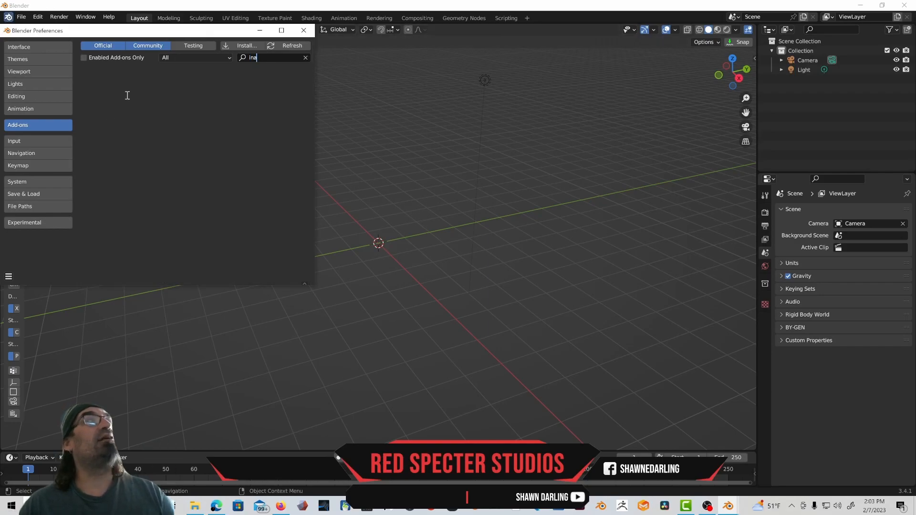
left_click_drag(262, 61, 254, 61)
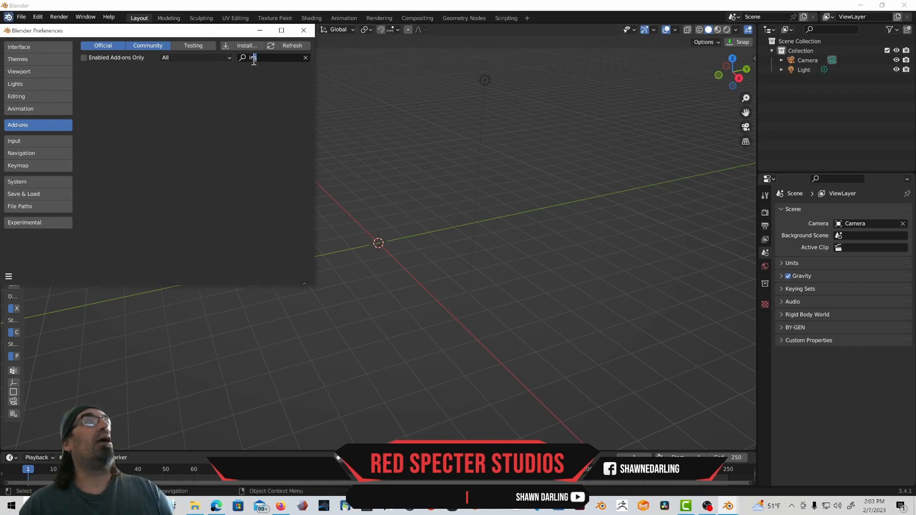
type("ma")
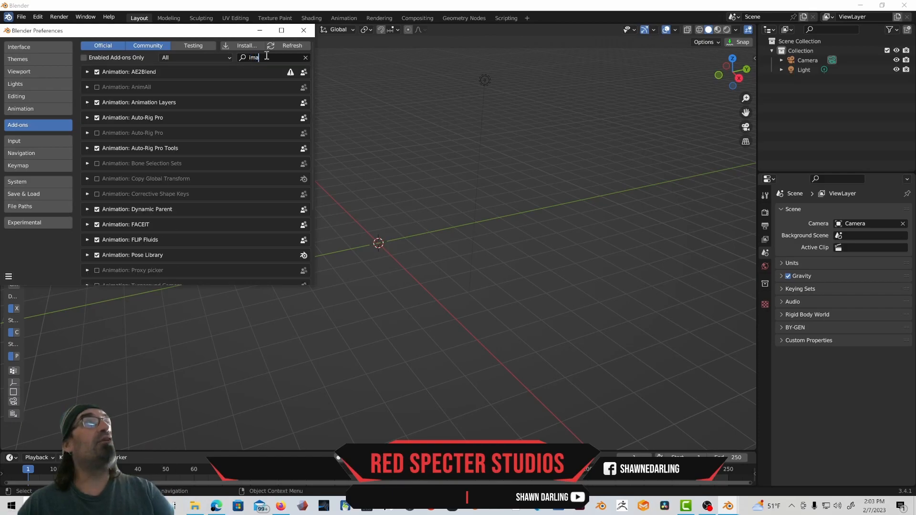
type("ge")
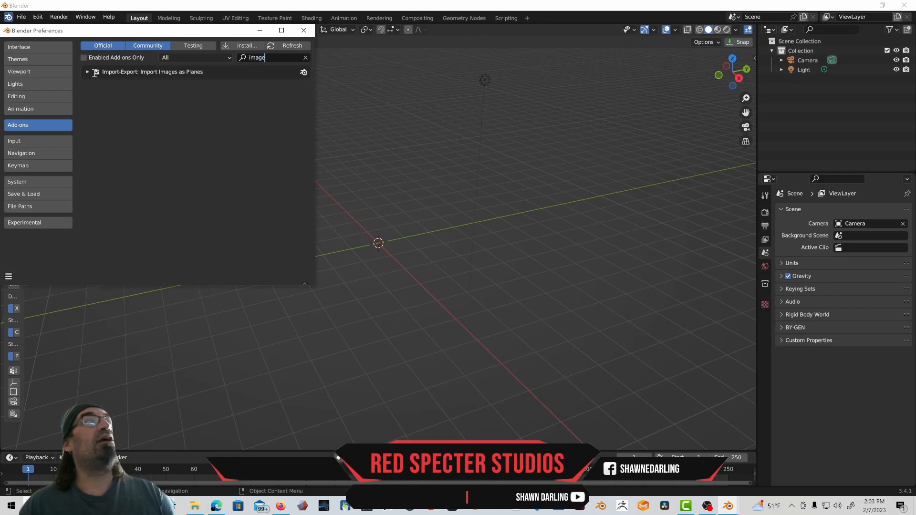
left_click(304, 30)
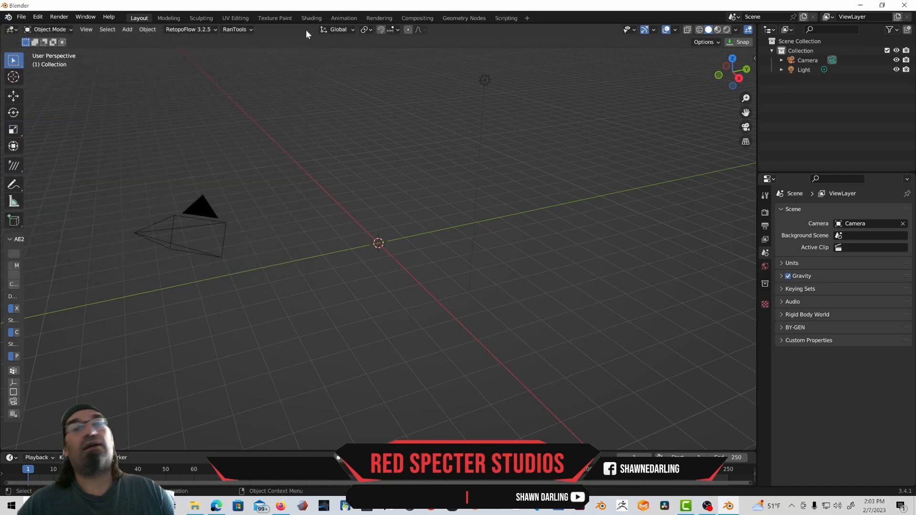
- Import the saved old shop storefront image from the Desktop using Images as Planes
left_click(19, 18)
mouse_move(30, 145)
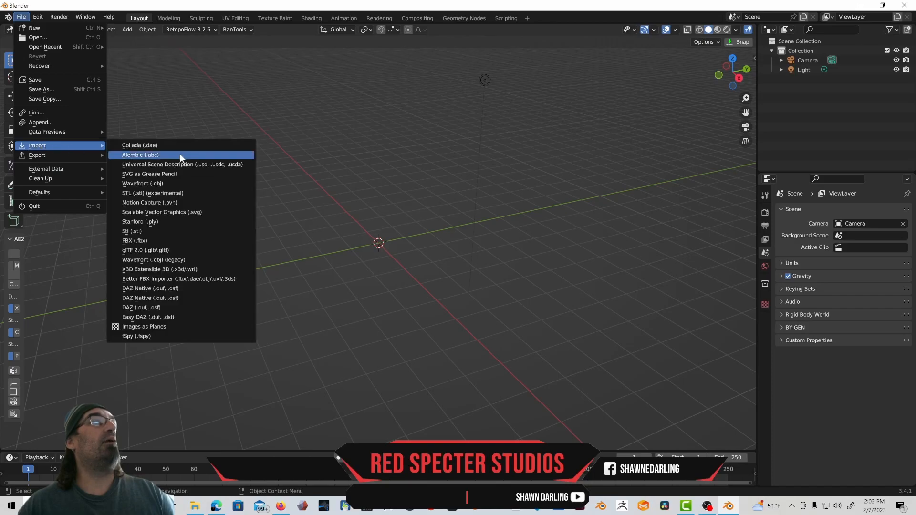
left_click(165, 326)
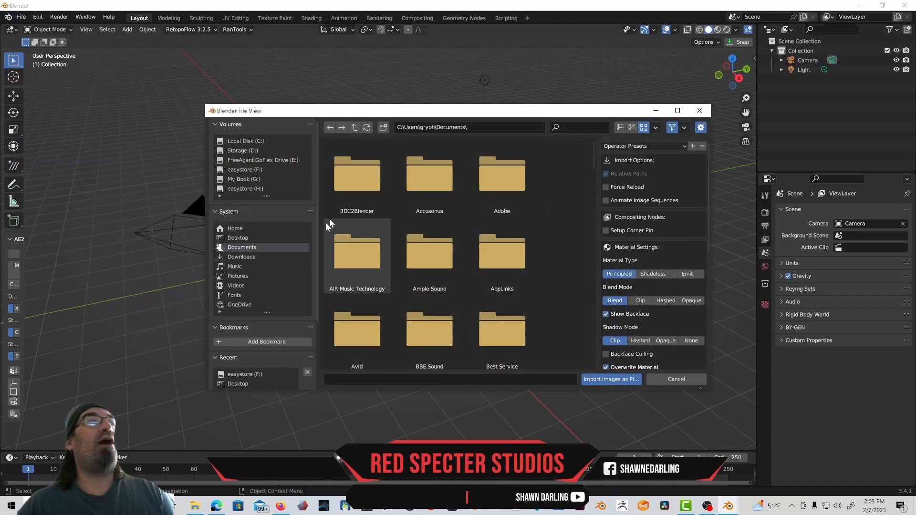
left_click(276, 239)
scroll(503, 253, "down", 5)
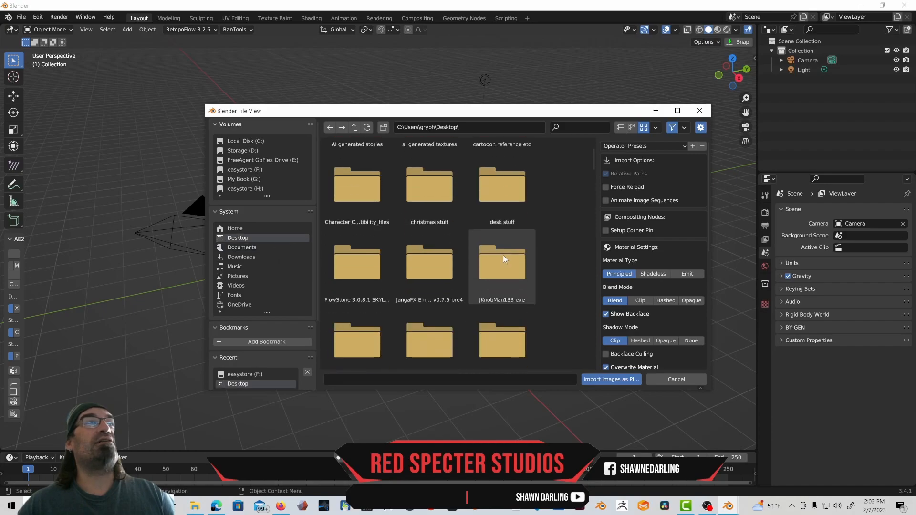
left_click_drag(590, 167, 576, 289)
double_click(410, 216)
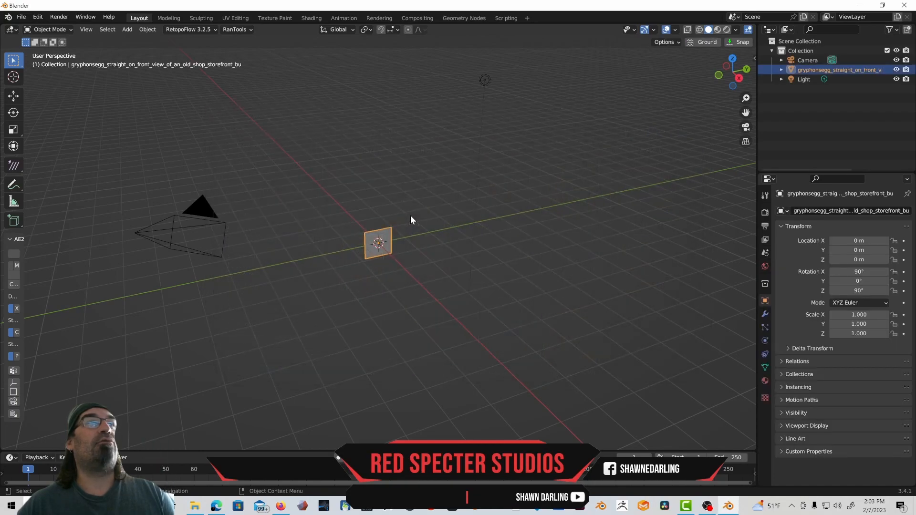
- Show the storefront texture with Material Preview shading and scale the image plane uniformly to about 12.4
left_click(718, 30)
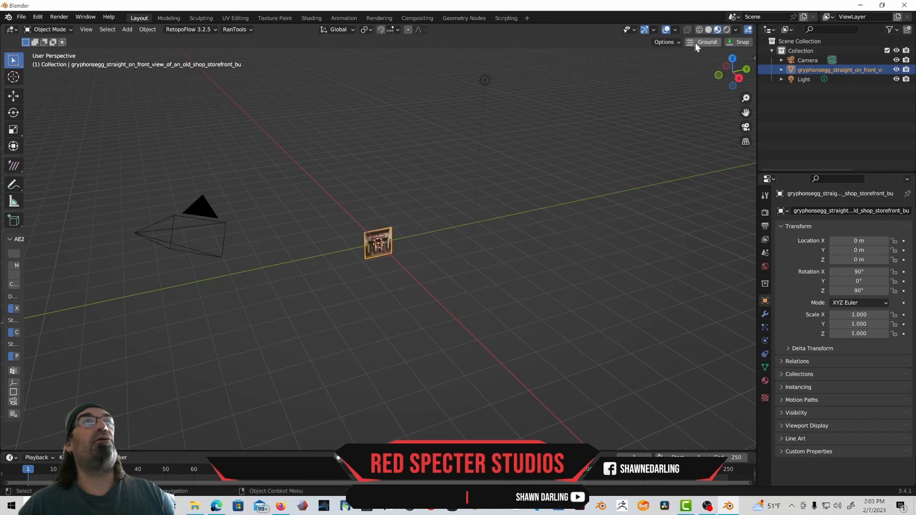
left_click(14, 129)
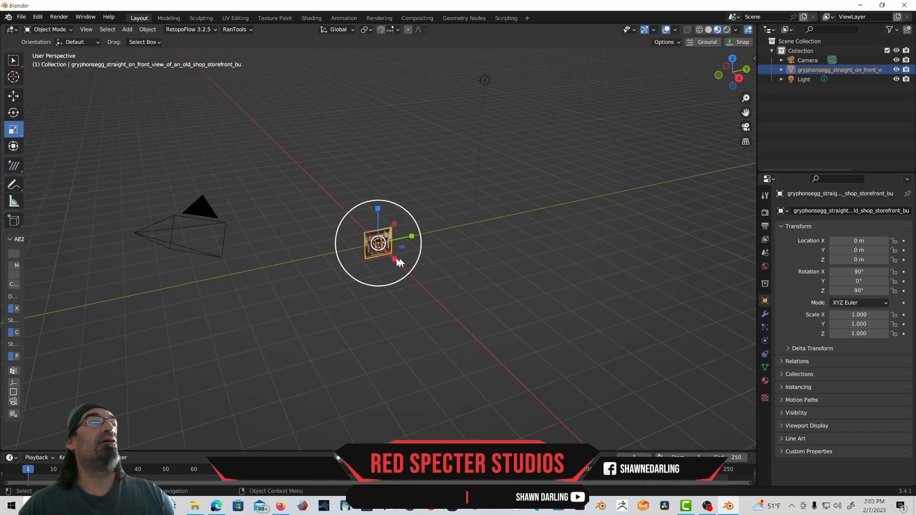
left_click_drag(365, 241, 193, 273)
- In right orthographic view, raise the storefront plane along Z until its lower edge sits on the ground line
left_click(739, 78)
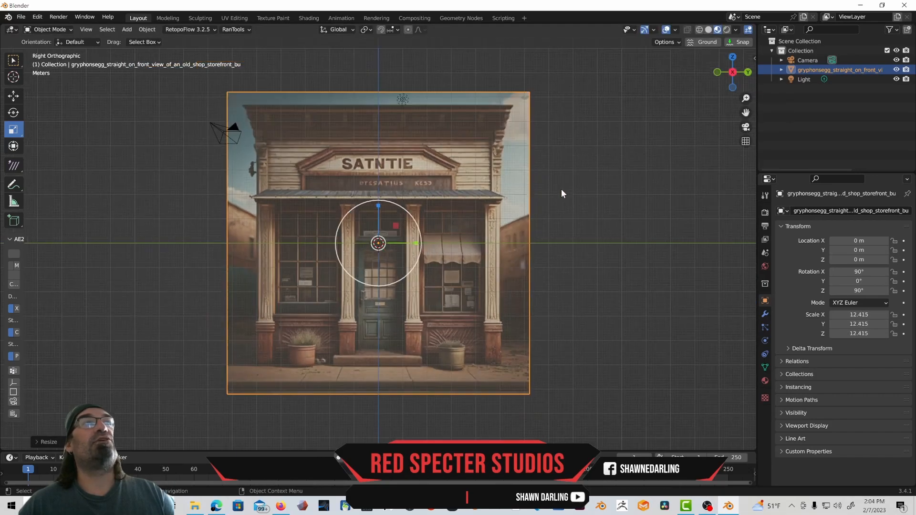
left_click(20, 98)
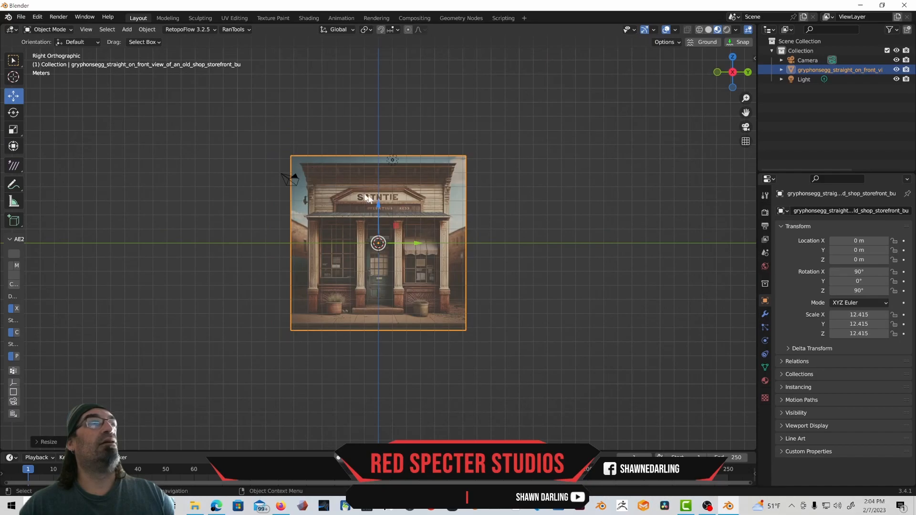
left_click_drag(377, 204, 414, 112)
- Move the light clear of the storefront plane along Y, to about 17.45 m
left_click(392, 161)
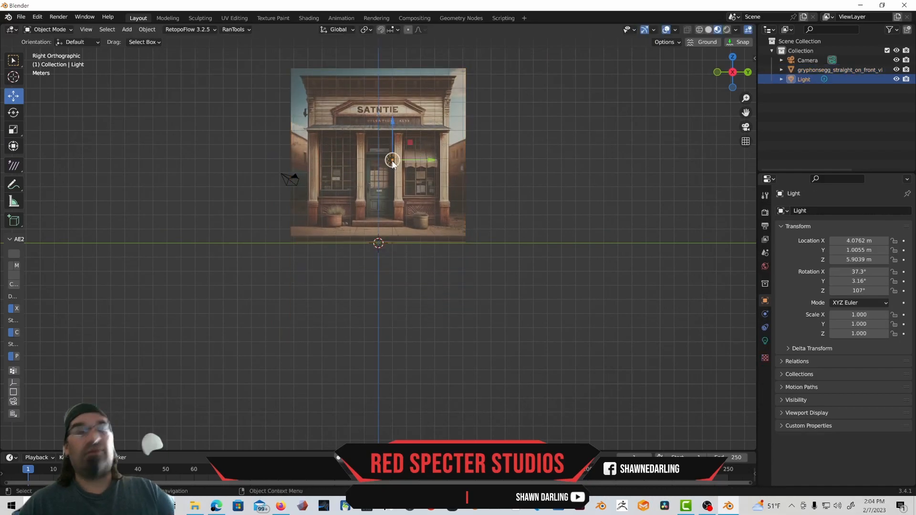
middle_click_drag(453, 168, 499, 196)
left_click_drag(458, 168, 574, 142)
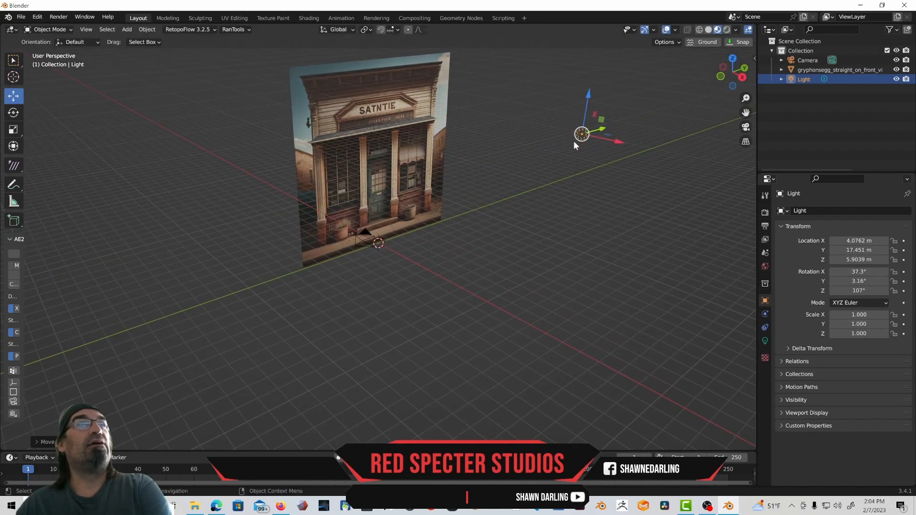
- Move the camera clear of the storefront plane along Y, to about -16.47 m
left_click(362, 239)
left_click(366, 238)
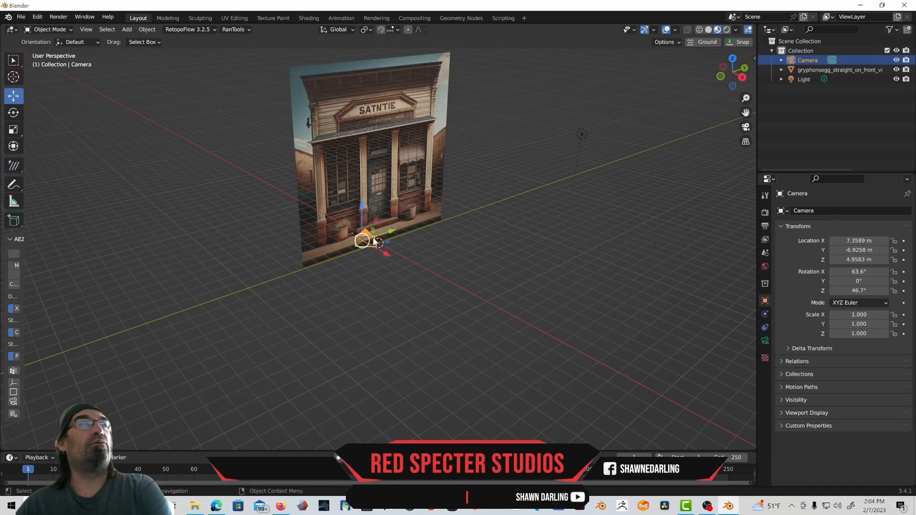
left_click_drag(394, 231, 197, 297)
- Edit the storefront plane's mesh and add vertical loop cuts along the building's left and right walls
middle_click_drag(384, 241, 359, 226)
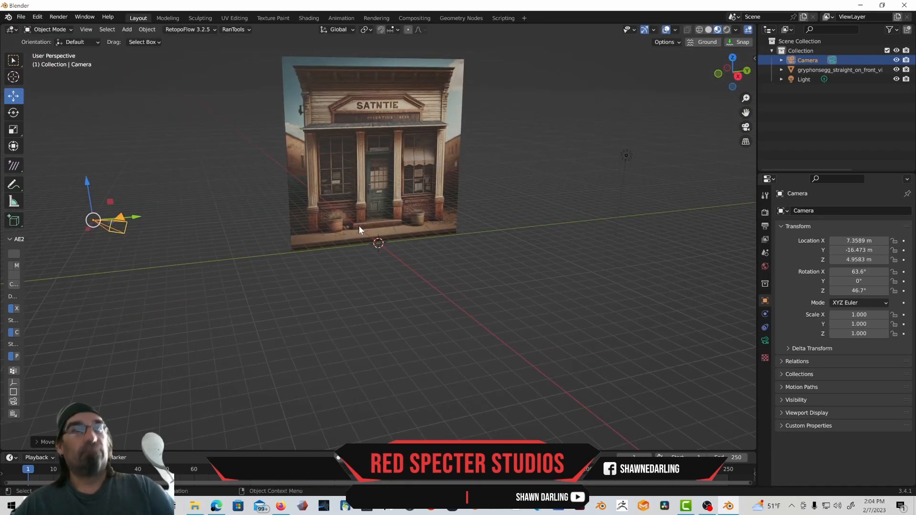
middle_click_drag(378, 192, 382, 246, "shift")
scroll(368, 255, "up", 1)
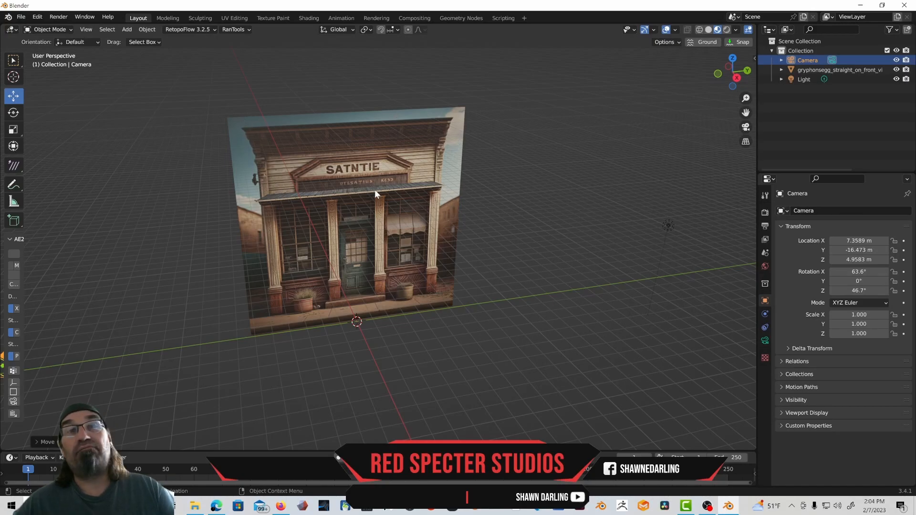
middle_click_drag(375, 190, 377, 186)
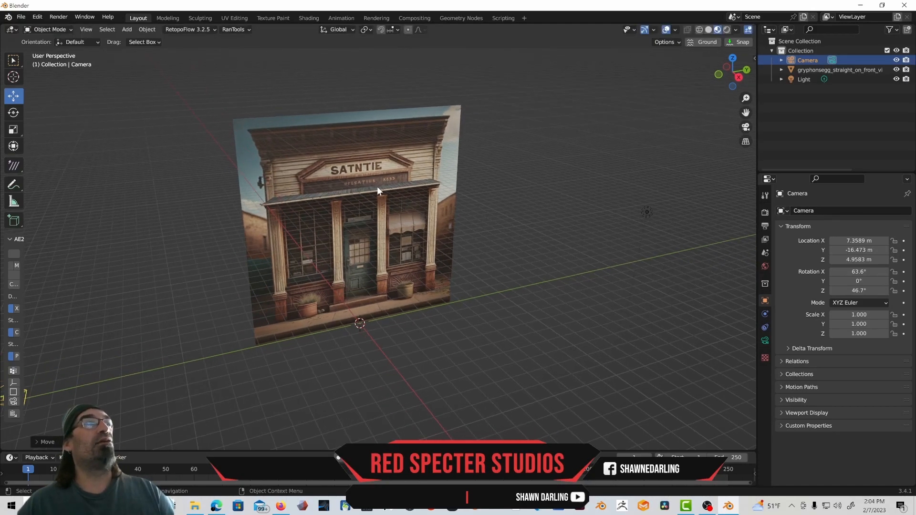
middle_click_drag(495, 129, 413, 159)
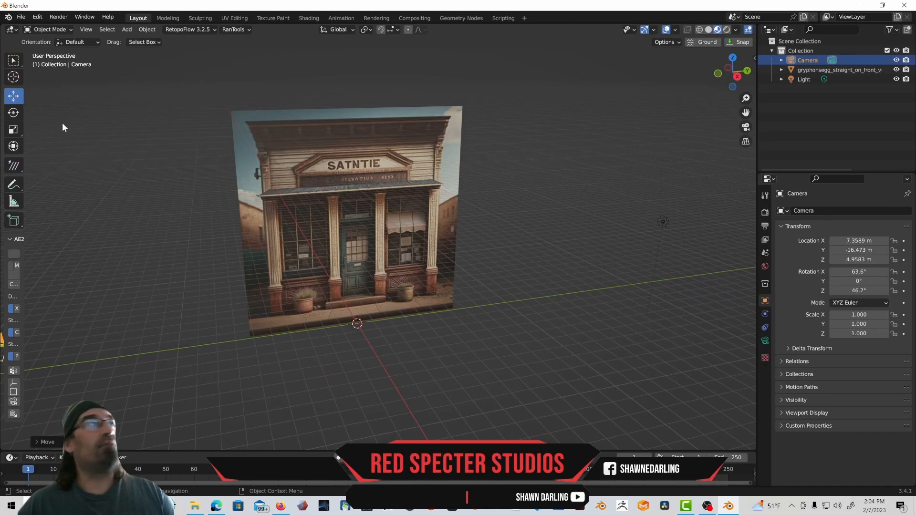
left_click(287, 145)
left_click(50, 28)
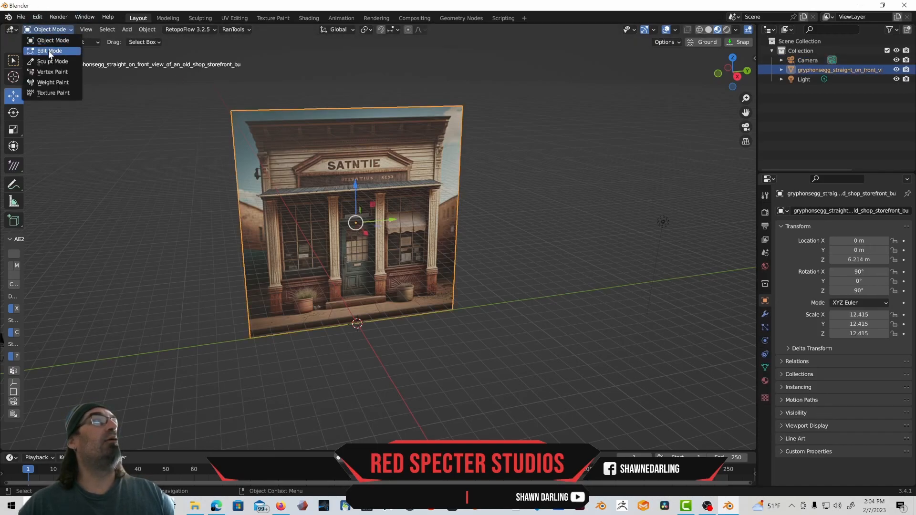
left_click(48, 50)
left_click(14, 270)
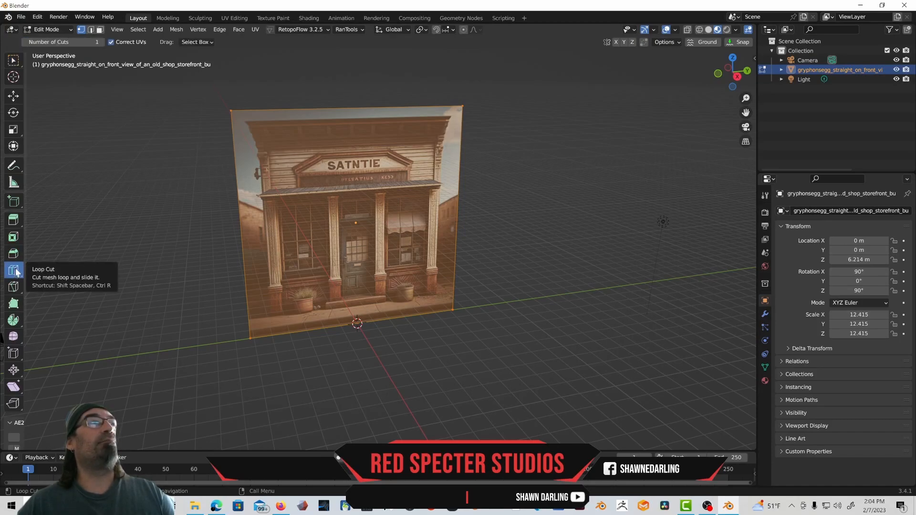
left_click_drag(357, 115, 261, 140)
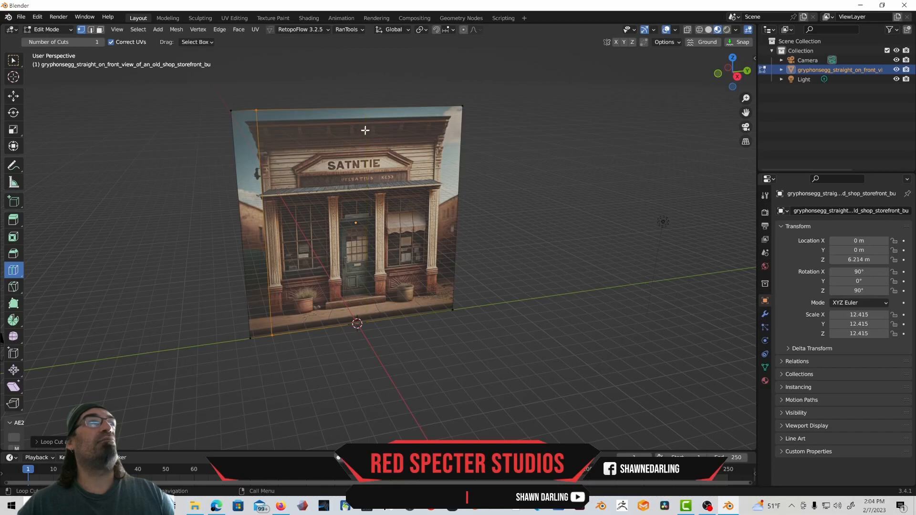
left_click_drag(372, 126, 447, 135)
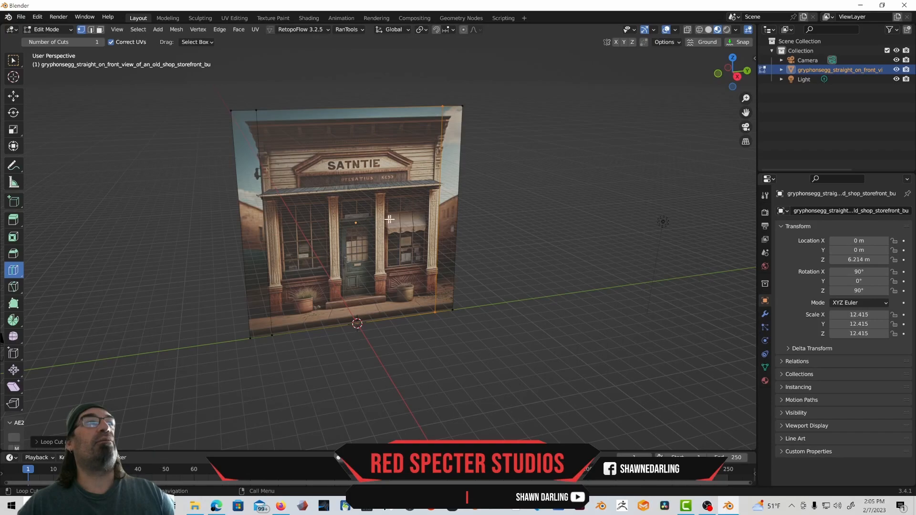
- Add horizontal loop cuts at the roofline, the cornice trim and underside, the awning edges and the building's base
left_click_drag(453, 215, 471, 124)
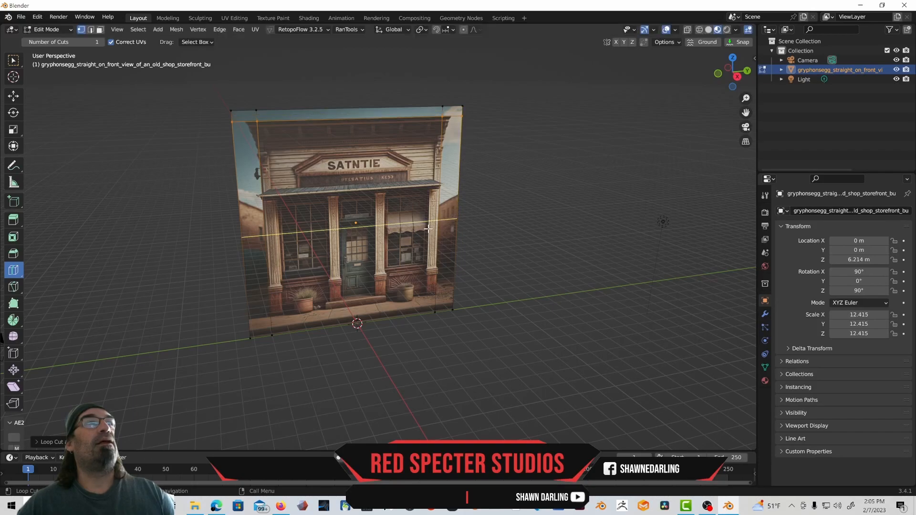
left_click_drag(428, 230, 419, 299)
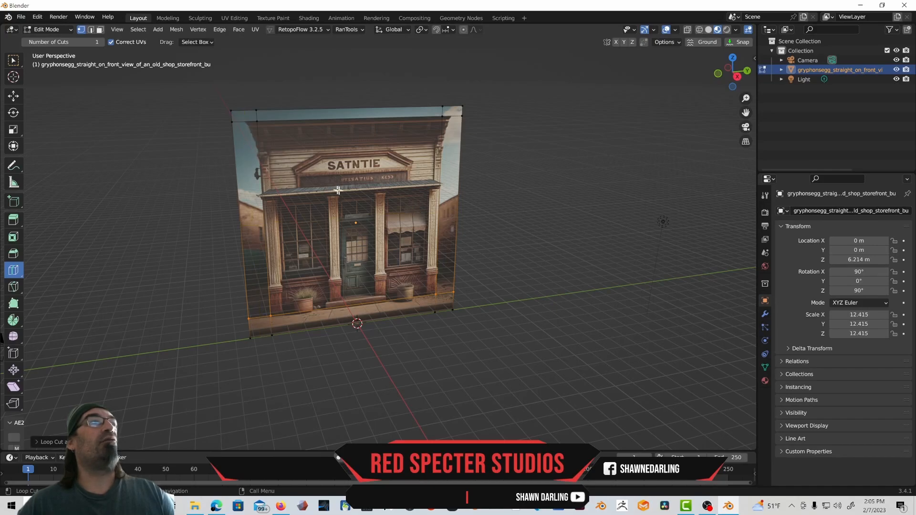
left_click_drag(278, 227, 287, 151)
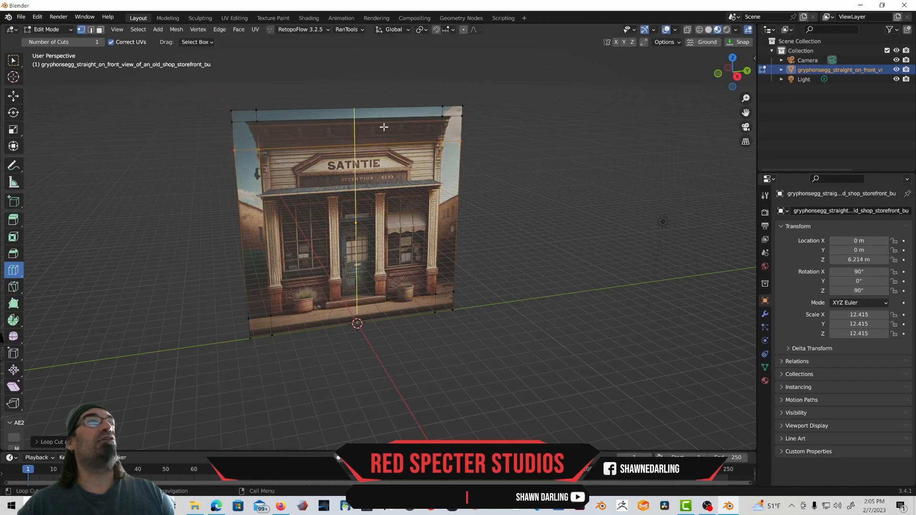
left_click_drag(462, 125, 463, 115)
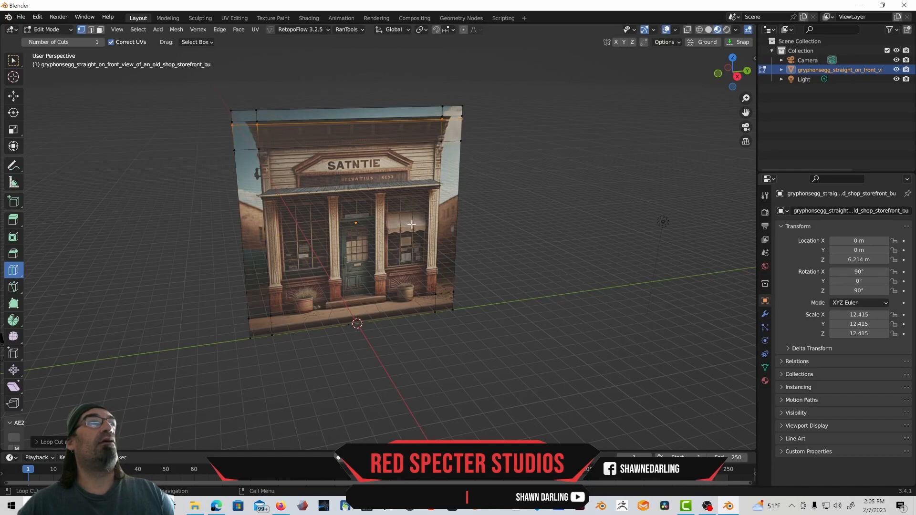
left_click_drag(457, 219, 457, 185)
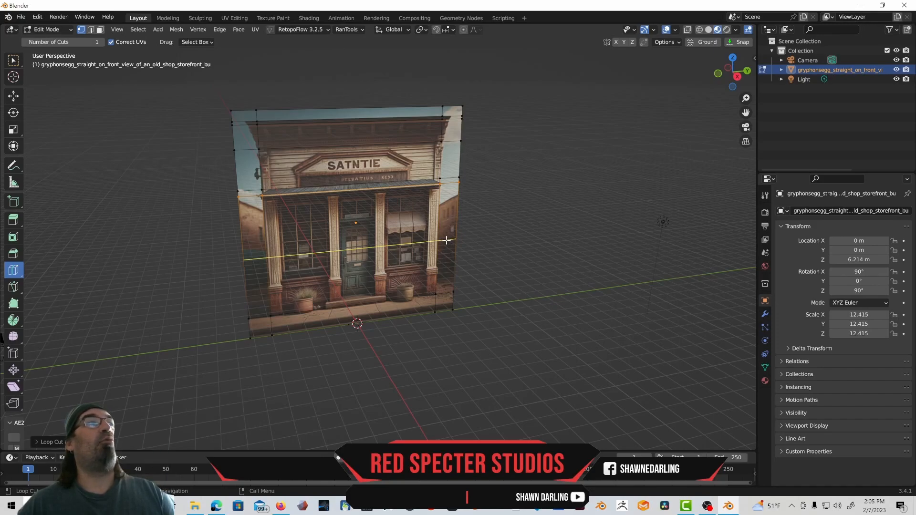
left_click_drag(457, 184, 464, 189)
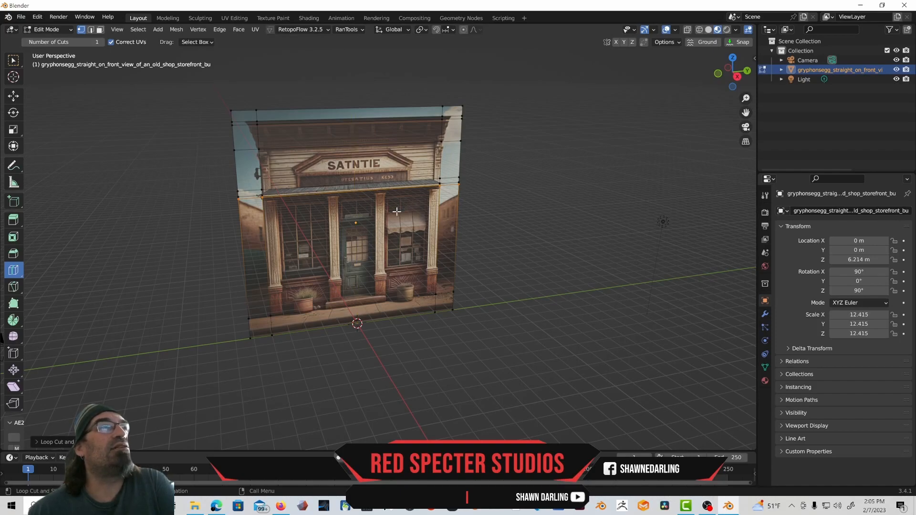
- Add vertical loop cuts at the leftmost column's inner edge and along the second column
left_click_drag(355, 175, 279, 203)
left_click_drag(359, 206, 324, 227)
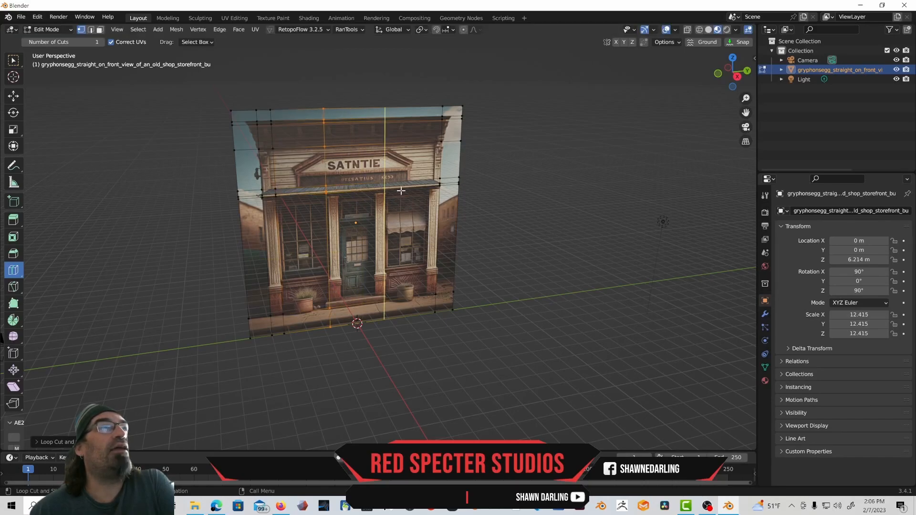
left_click_drag(386, 189, 371, 208)
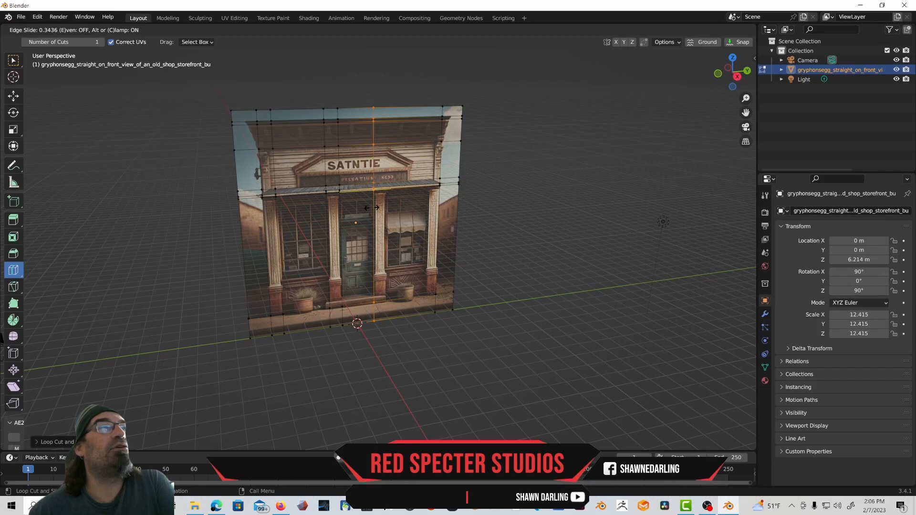
right_click(371, 208)
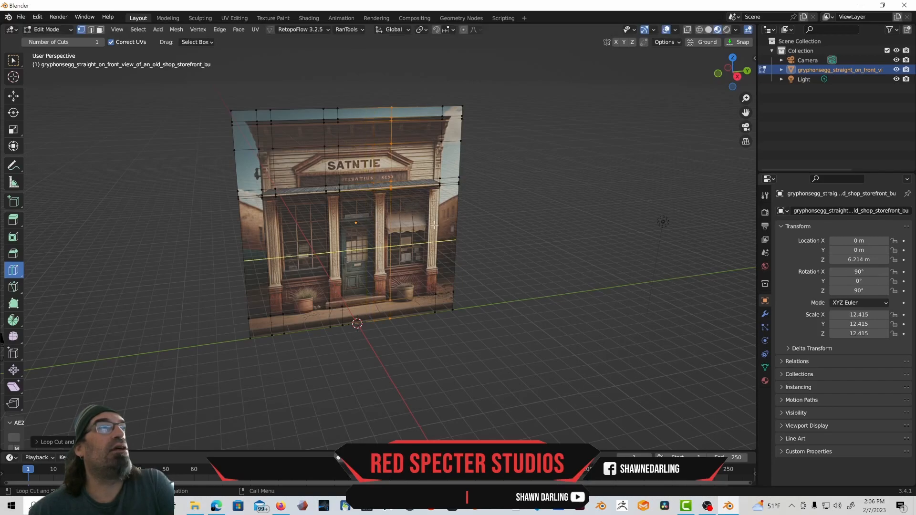
key("ctrl+z")
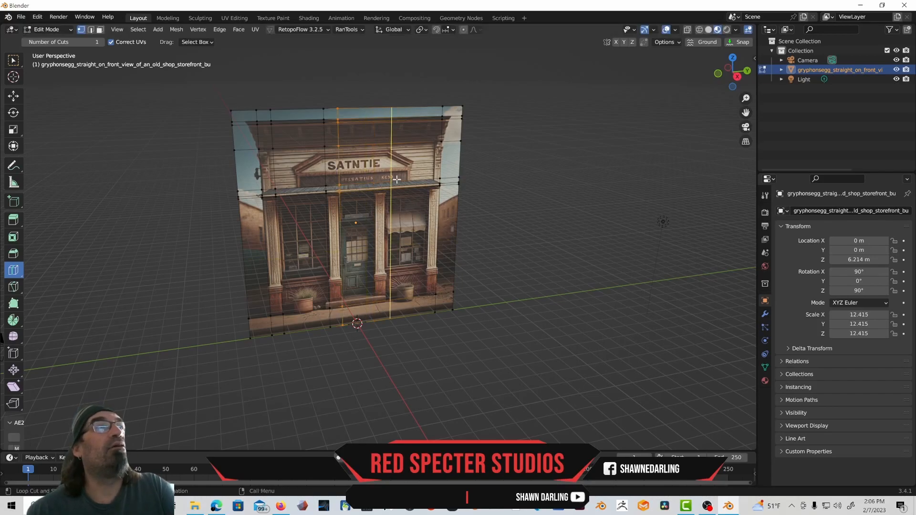
- Add vertical loop cuts along the third column and the rightmost column's inner edge, plus a horizontal one just above the base cut
left_click_drag(390, 201, 428, 199)
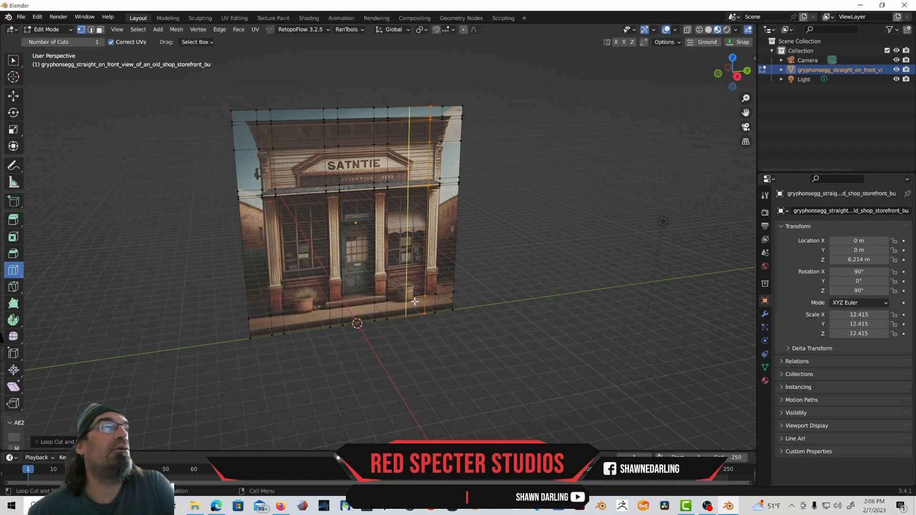
left_click_drag(447, 282, 439, 331)
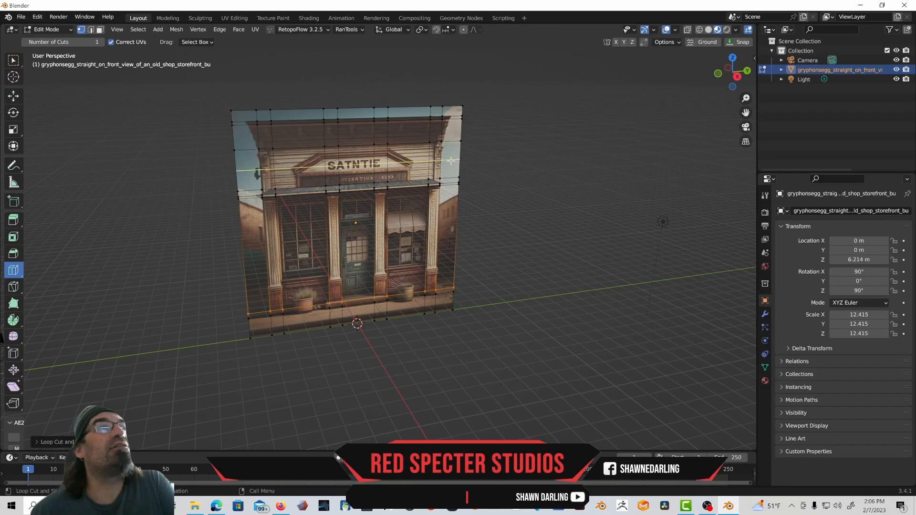
- In right orthographic view, knife-cut the cornice's left profile from the roof tip down to the left wall's vertical cut
middle_click_drag(519, 134, 533, 137)
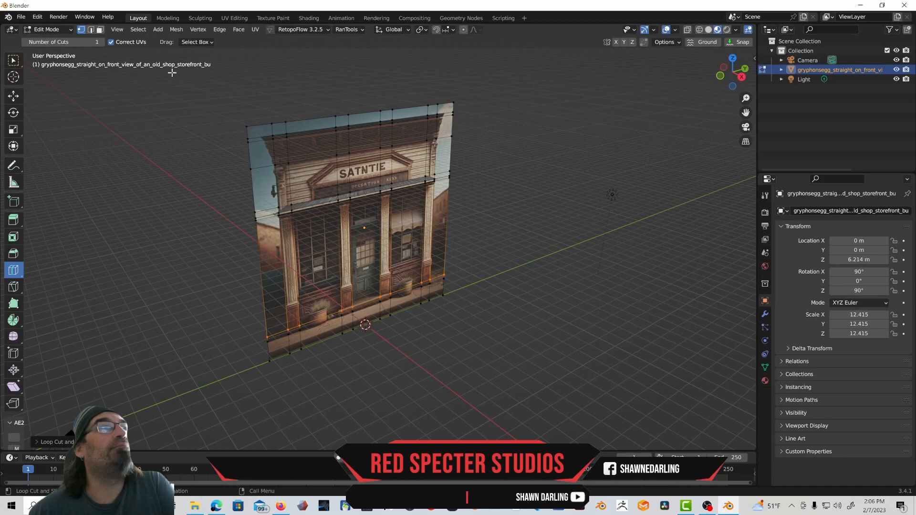
left_click(14, 287)
scroll(262, 139, "up", 1)
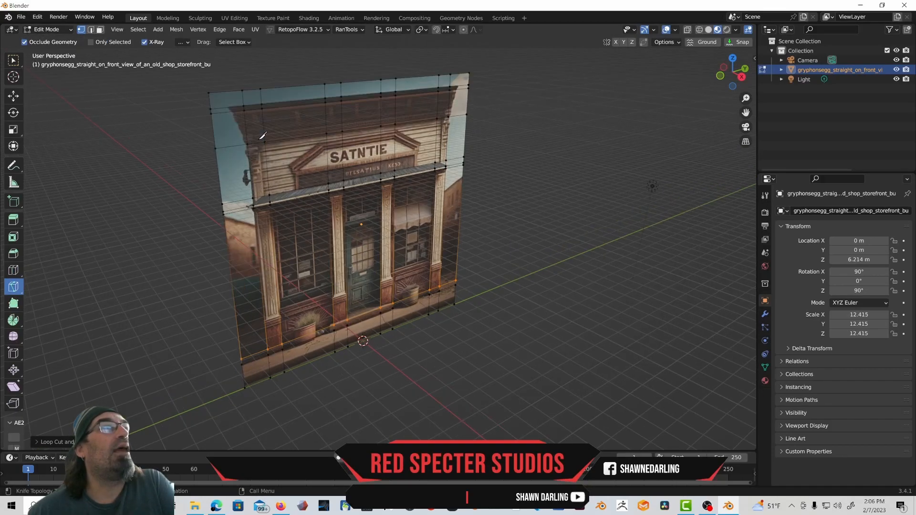
left_click(742, 77)
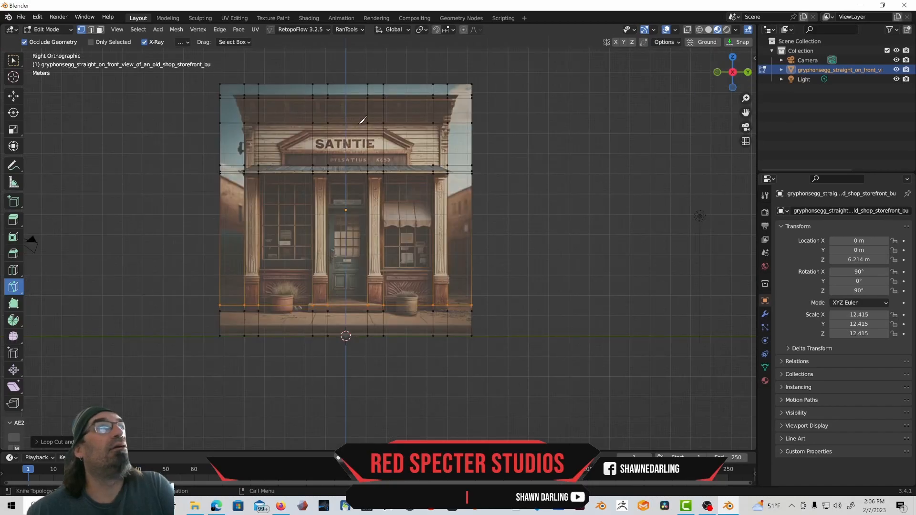
middle_click_drag(349, 109, 407, 213, "shift")
scroll(362, 191, "up", 6)
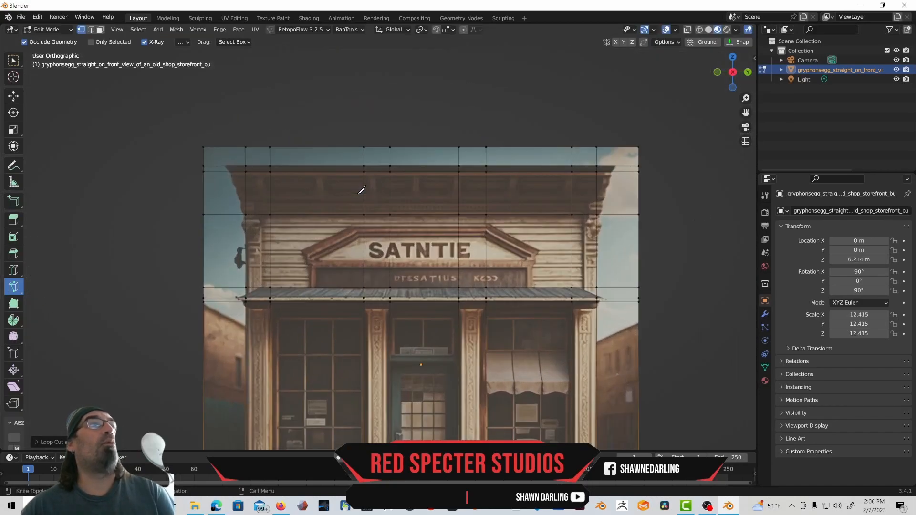
middle_click_drag(289, 196, 385, 230, "shift")
scroll(367, 221, "up", 1)
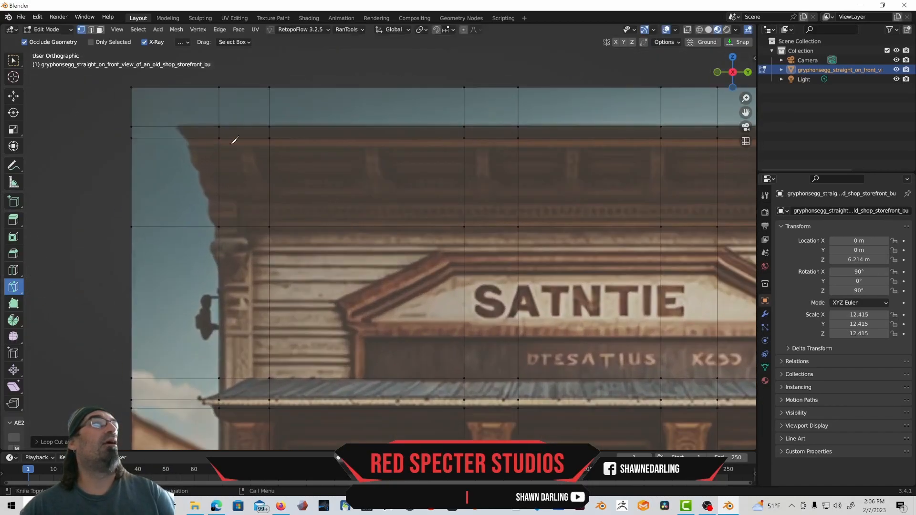
left_click(175, 127)
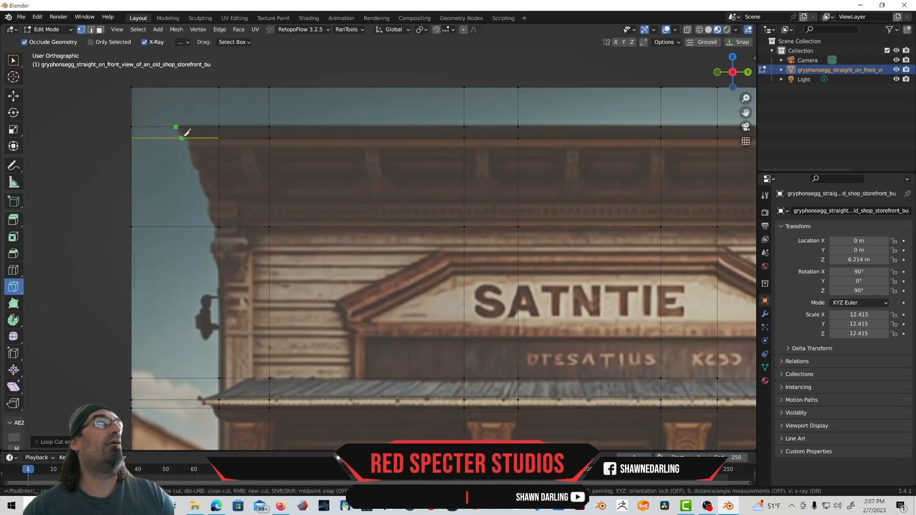
left_click(186, 138)
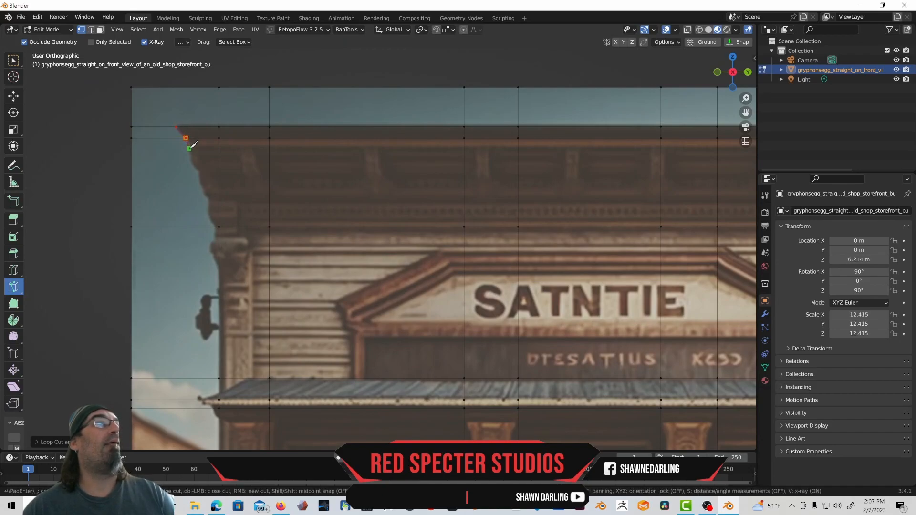
left_click(212, 227)
left_click(210, 250)
left_click(219, 266)
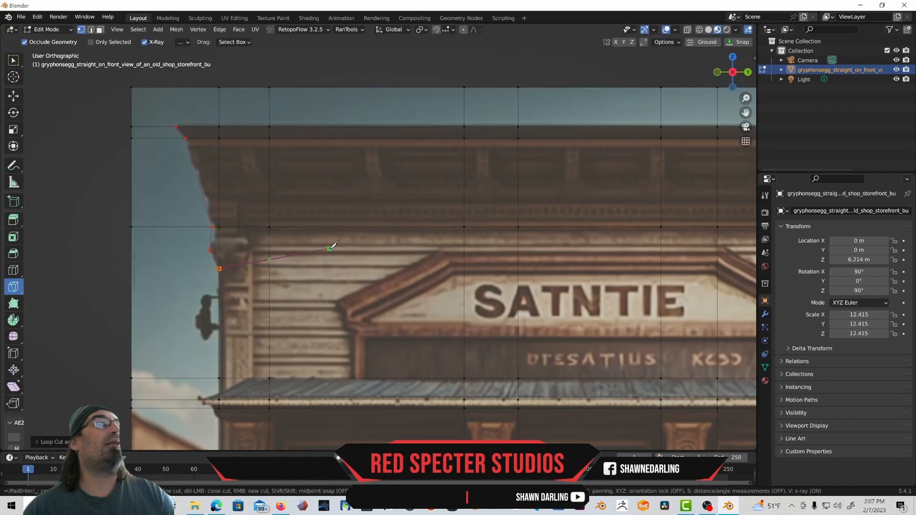
scroll(336, 245, "down", 2)
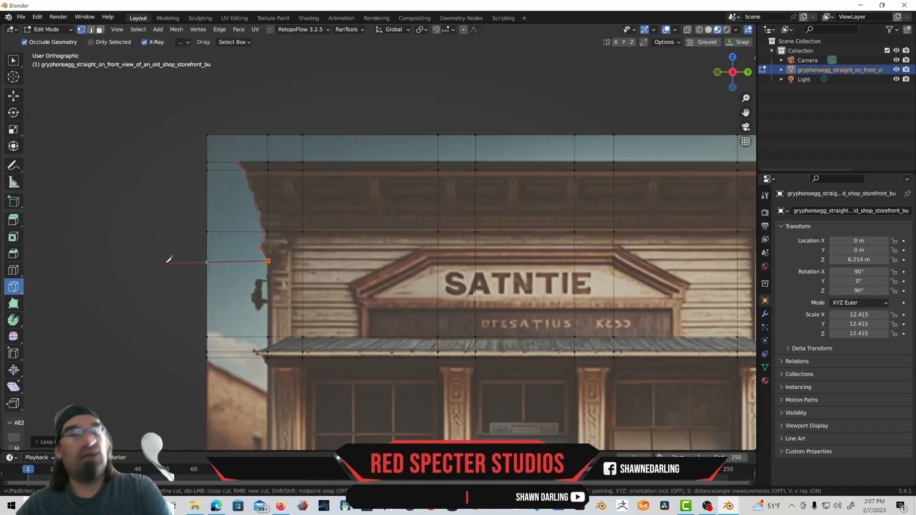
key("Return")
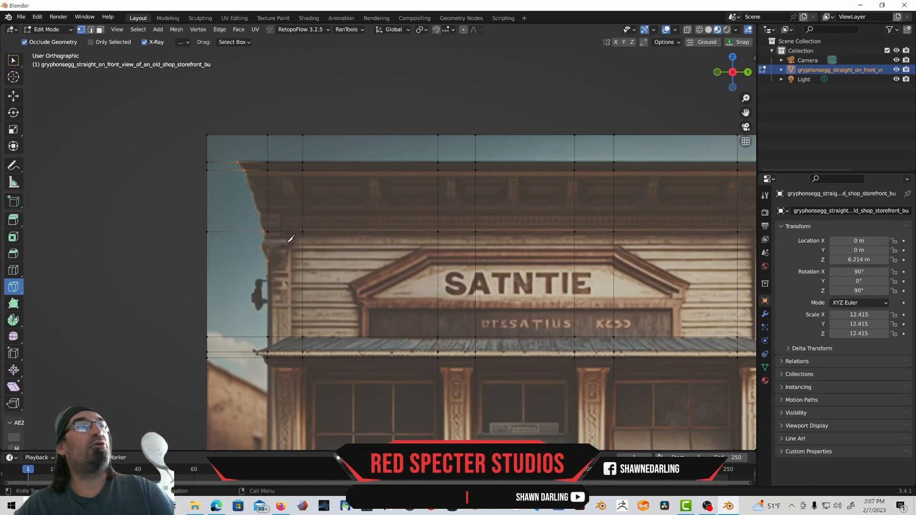
- Knife-cut the cornice's right profile from the roof tip down to the right wall's vertical cut
middle_click_drag(307, 232, 290, 271, "shift")
scroll(290, 271, "up", 2)
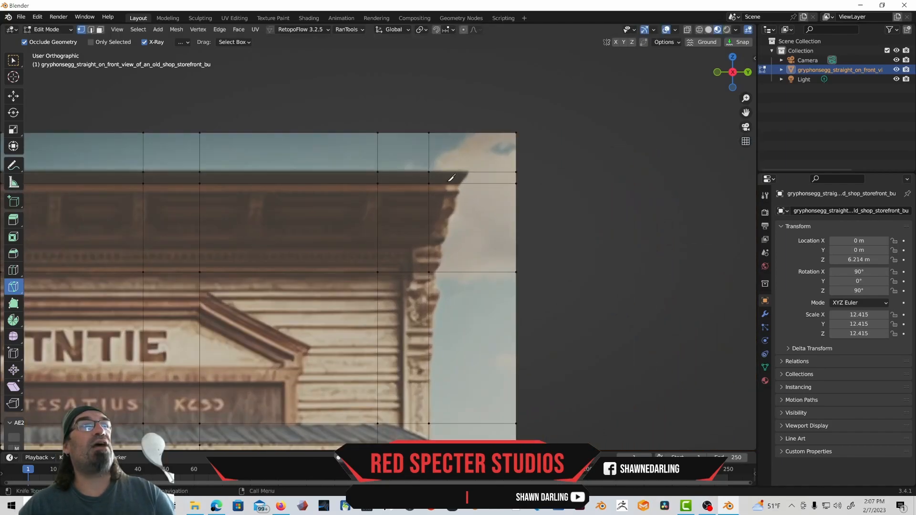
left_click(468, 172)
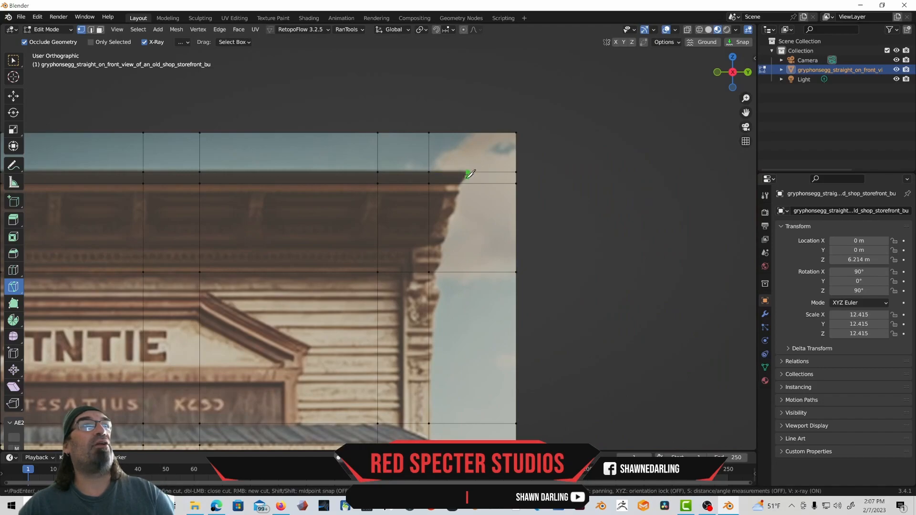
left_click(462, 183)
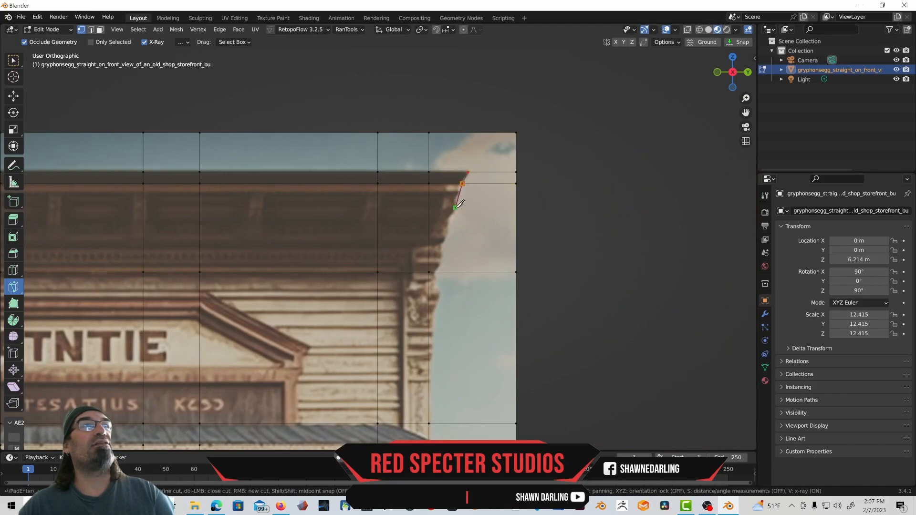
left_click(439, 272)
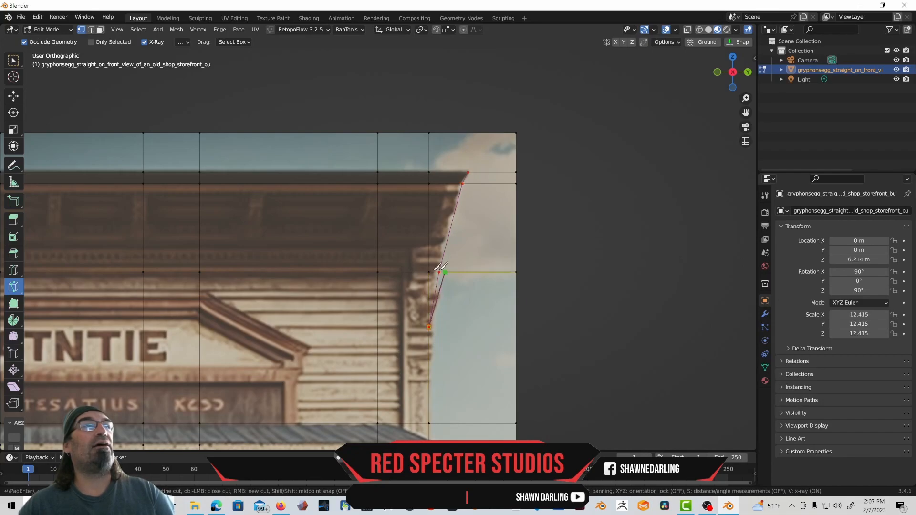
key("Return")
- Add horizontal loop cuts just beneath the awning and along the tops of the shop windows
scroll(487, 207, "down", 3)
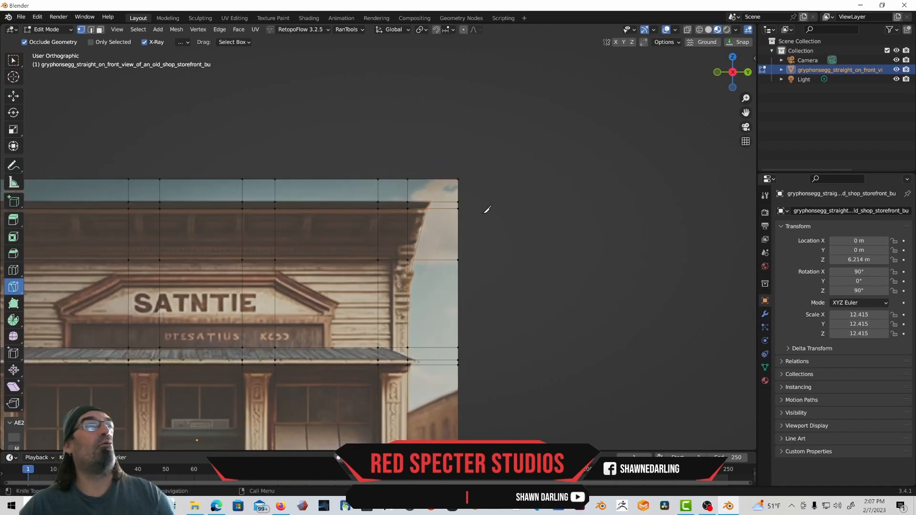
scroll(516, 176, "up", 1)
scroll(509, 170, "down", 2)
middle_click_drag(504, 210, 501, 99, "shift")
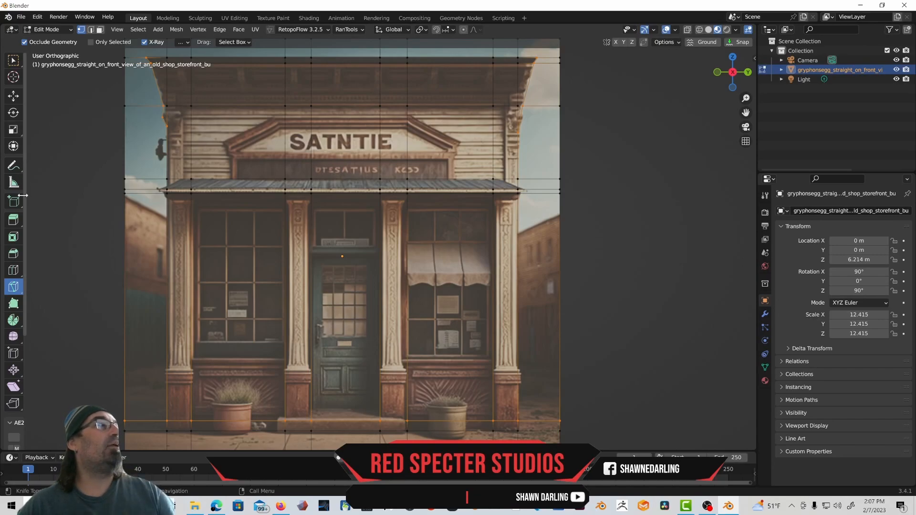
left_click(13, 269)
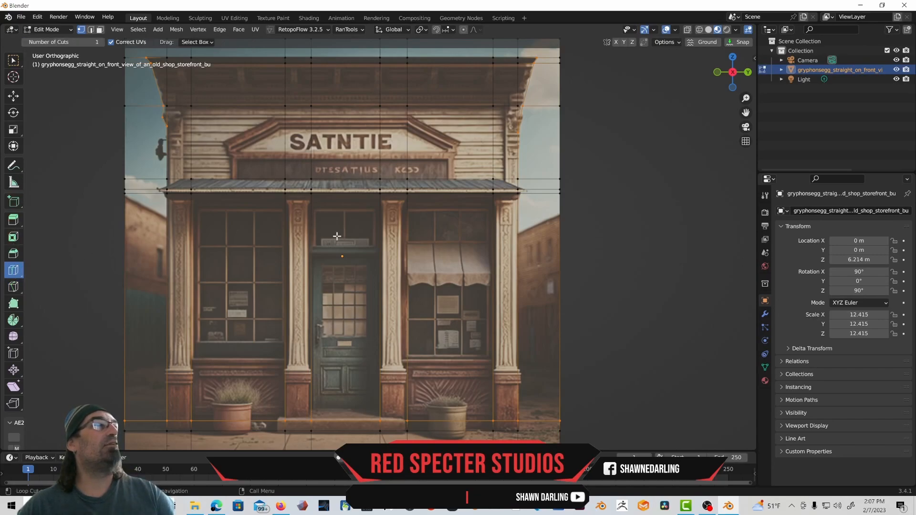
left_click_drag(325, 308, 352, 202)
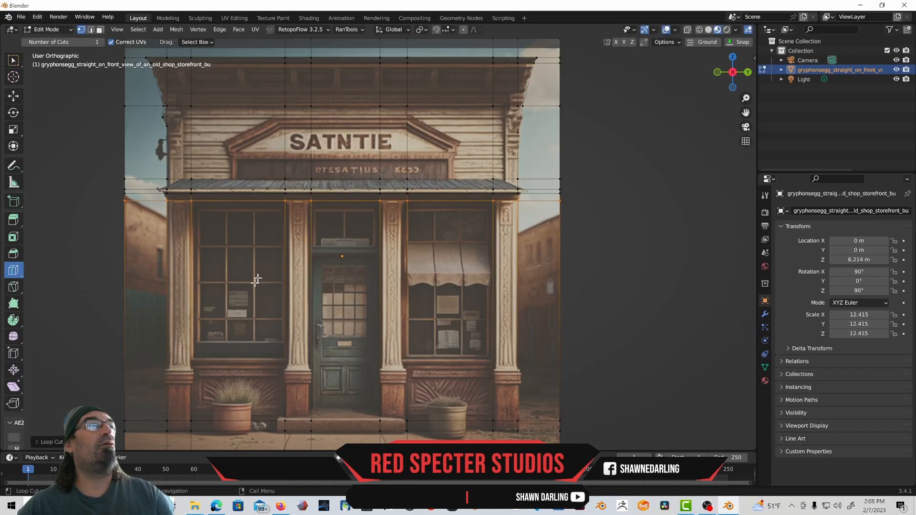
left_click_drag(277, 313, 341, 211)
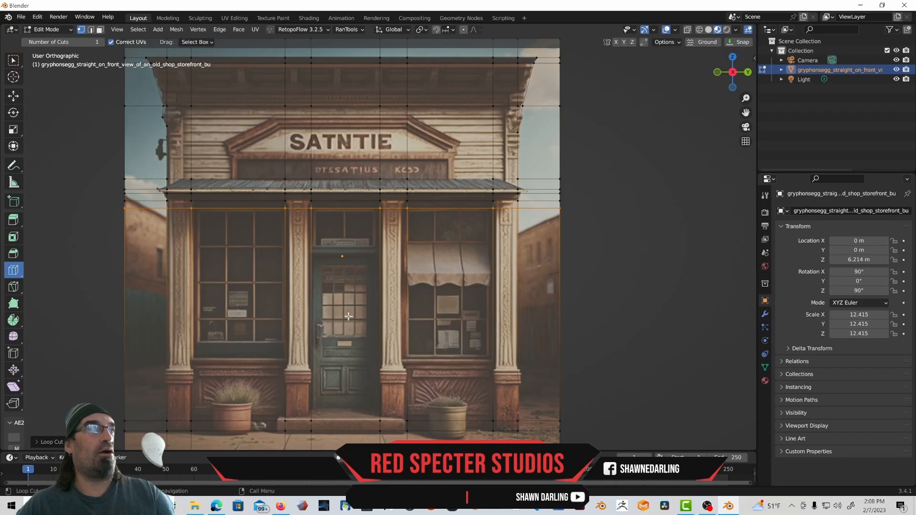
- Add horizontal loop cuts at the window sill line and along the top of the columns' brick bases
left_click_drag(368, 307, 390, 344)
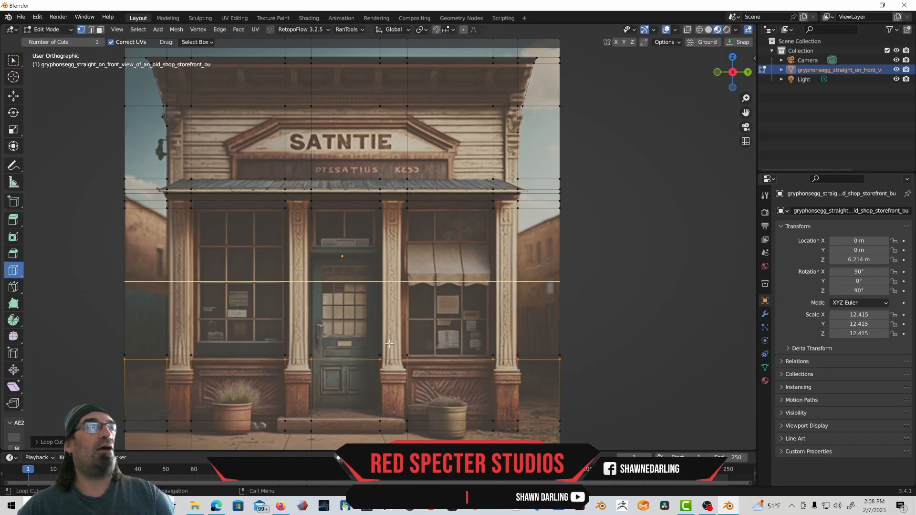
left_click_drag(412, 382, 415, 368)
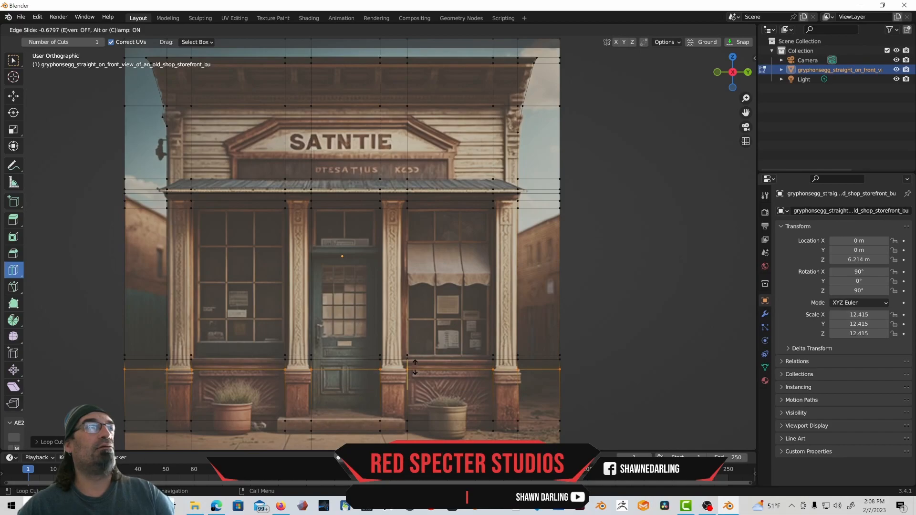
left_click_drag(415, 367, 415, 369)
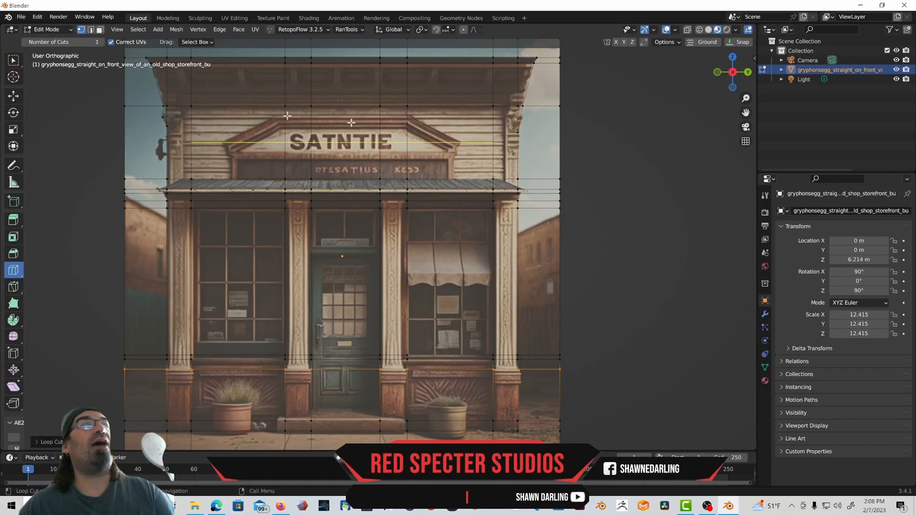
- Knife-cut across the upper wall from its left edge to its right edge, passing just above the SATNTIE lettering
left_click(14, 286)
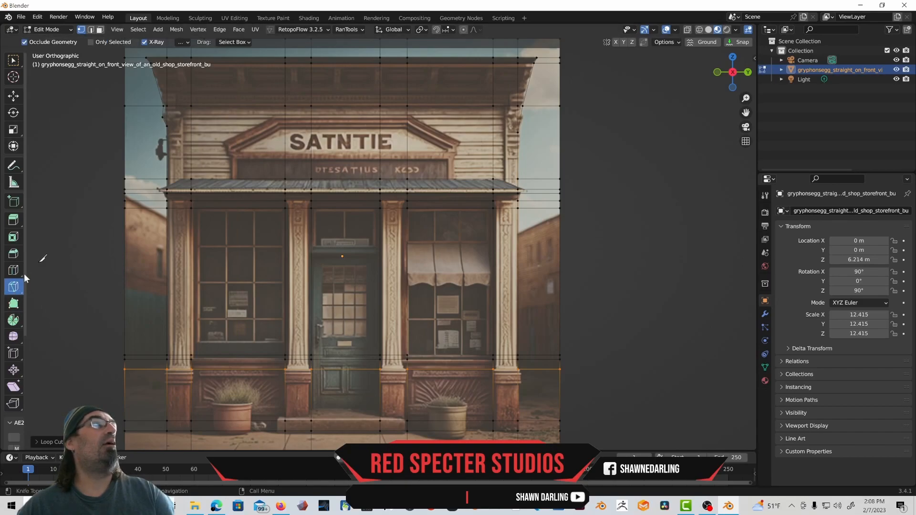
left_click(167, 127)
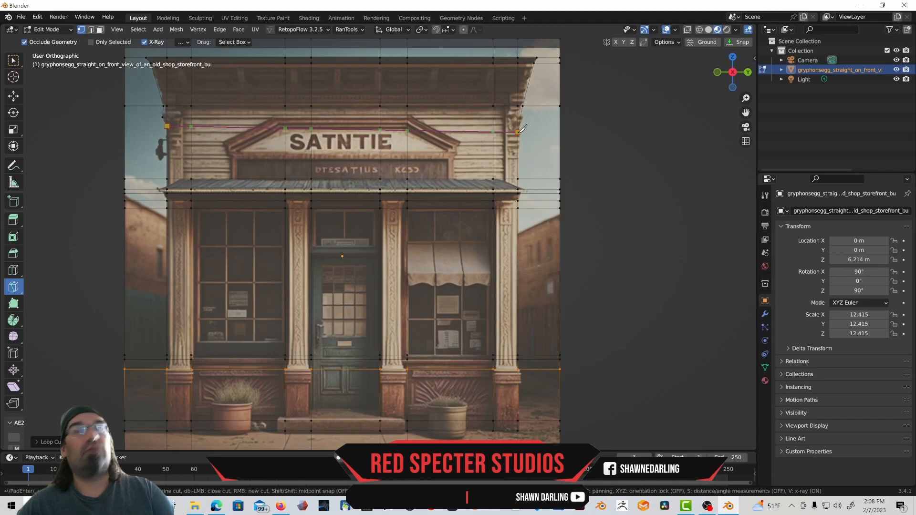
key("Return")
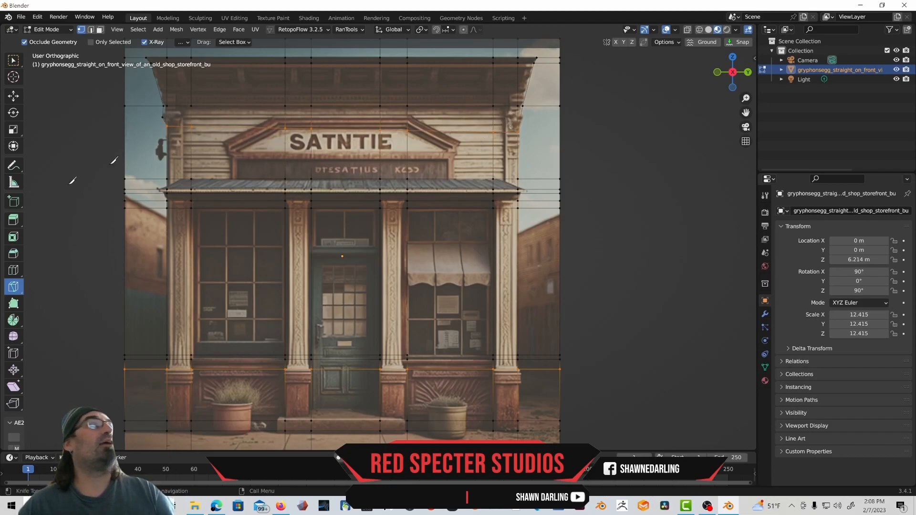
- Add vertical loop cuts along the inner edges of the upper wall's right and left corner trim
left_click(13, 271)
left_click(507, 134)
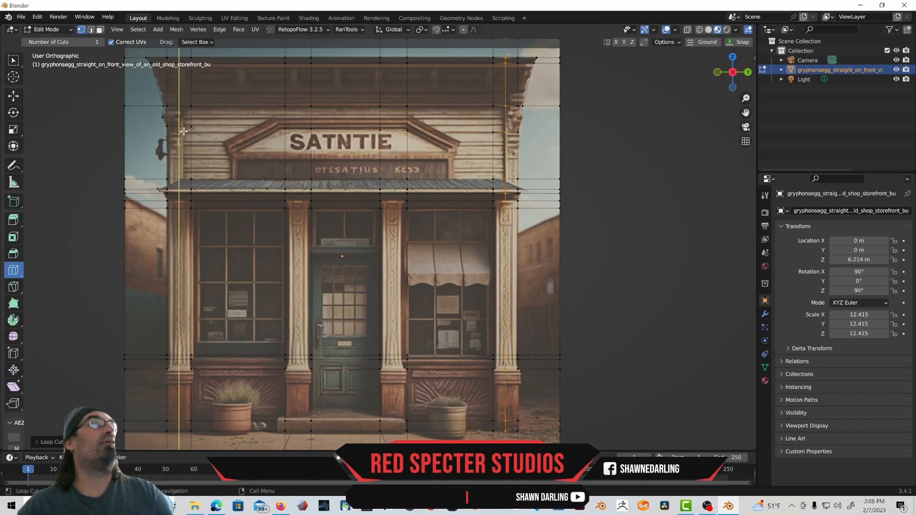
left_click_drag(186, 128, 190, 128)
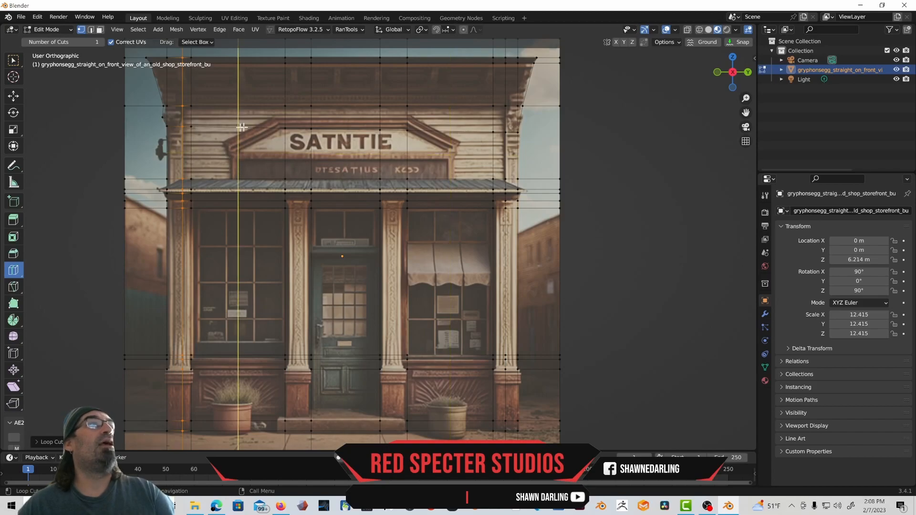
- Switch to Object Mode and examine the storefront plane from an angled perspective view
left_click(18, 62)
left_click(70, 30)
left_click(62, 43)
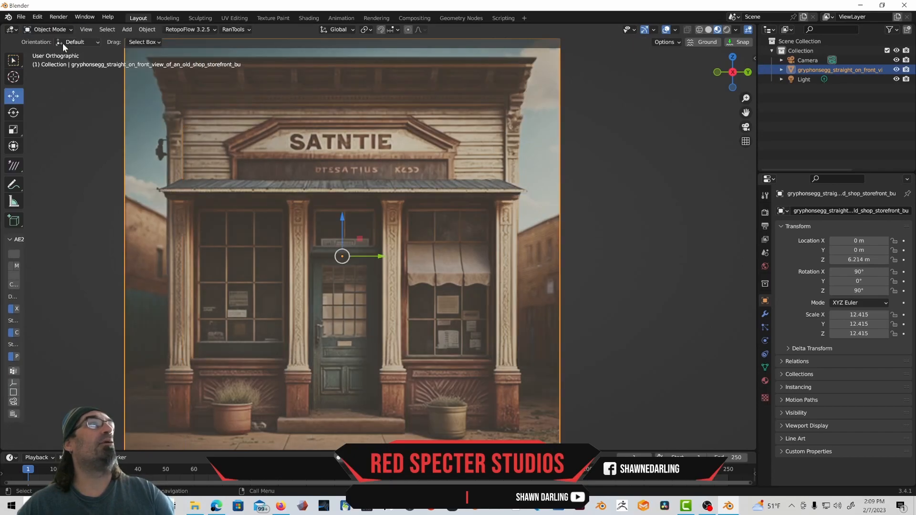
middle_click_drag(283, 190, 303, 193)
scroll(303, 193, "down", 3)
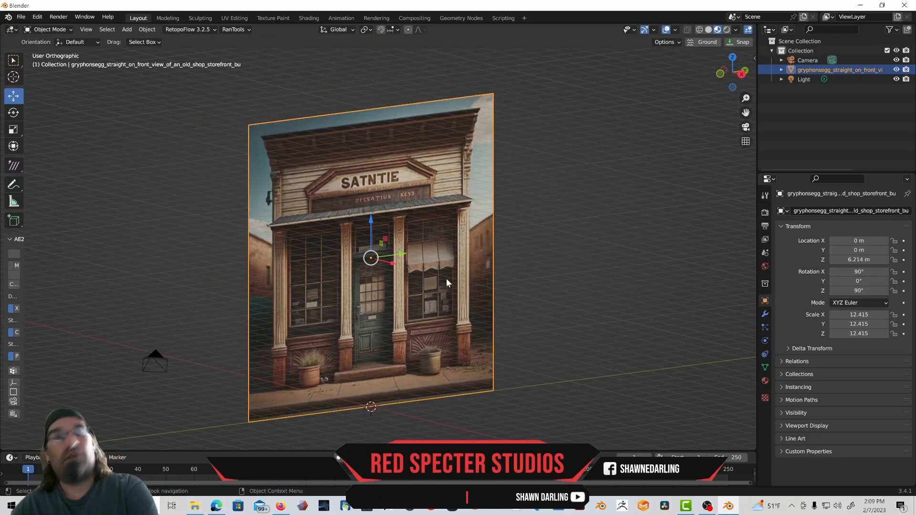
middle_click_drag(446, 279, 356, 290)
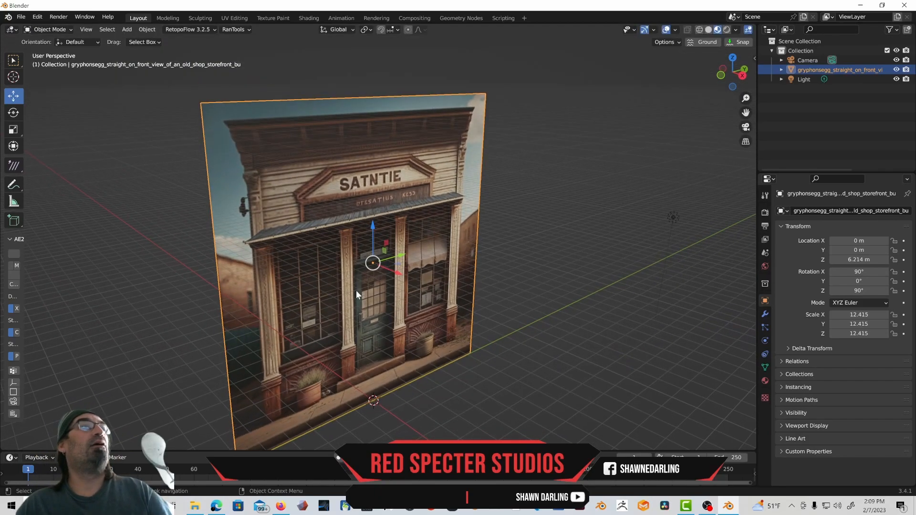
scroll(356, 290, "down", 1)
middle_click_drag(301, 284, 287, 249, "shift")
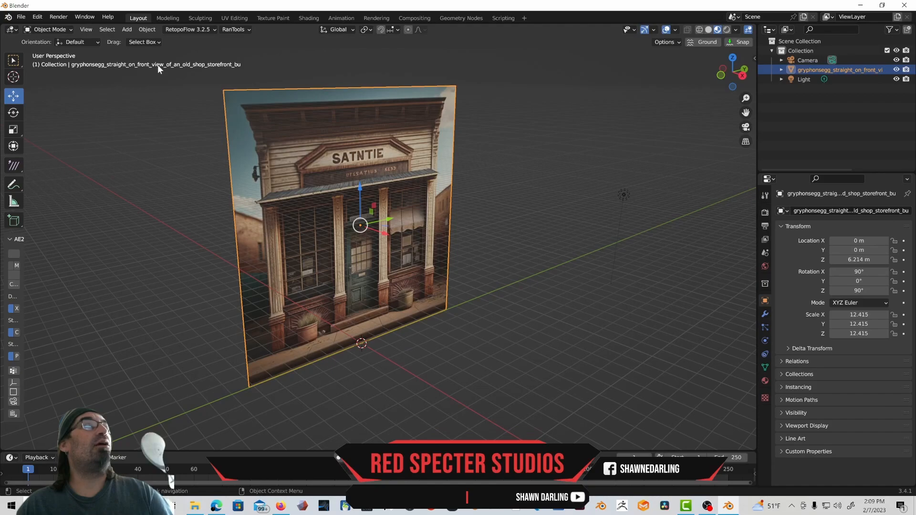
- Return to Edit Mode and, in face select mode, select the sky and background faces above and on both sides of the building
left_click(61, 29)
left_click(61, 46)
middle_click_drag(197, 279, 190, 275)
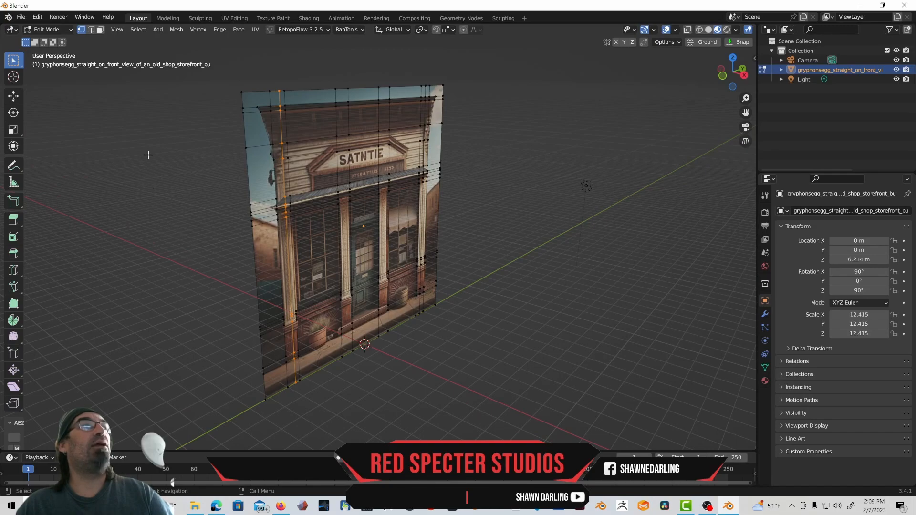
left_click(100, 30)
left_click(266, 103)
left_click_drag(252, 81, 429, 309)
left_click_drag(193, 103, 257, 244, "shift")
left_click_drag(236, 321, 286, 411, "shift")
middle_click_drag(375, 383, 250, 346)
left_click(241, 340, "shift")
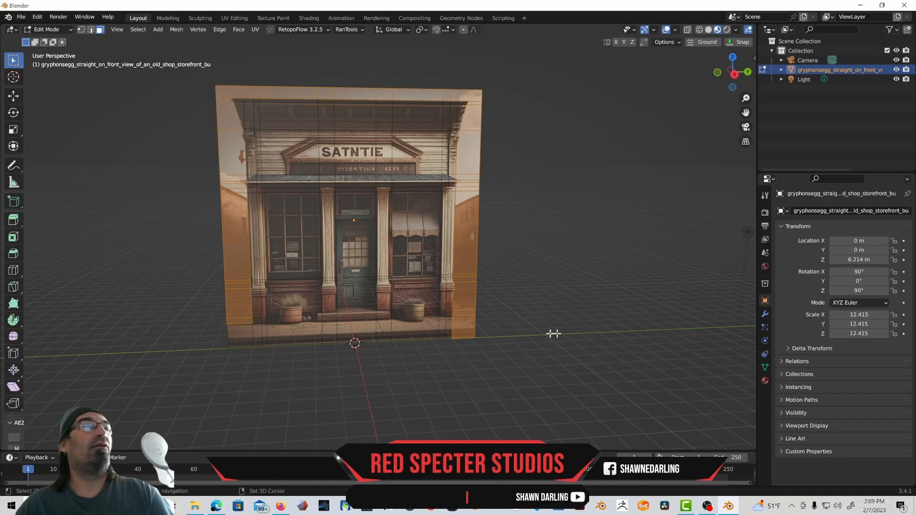
- Extrude the selected background faces straight back behind the storefront
middle_click_drag(486, 336, 455, 319)
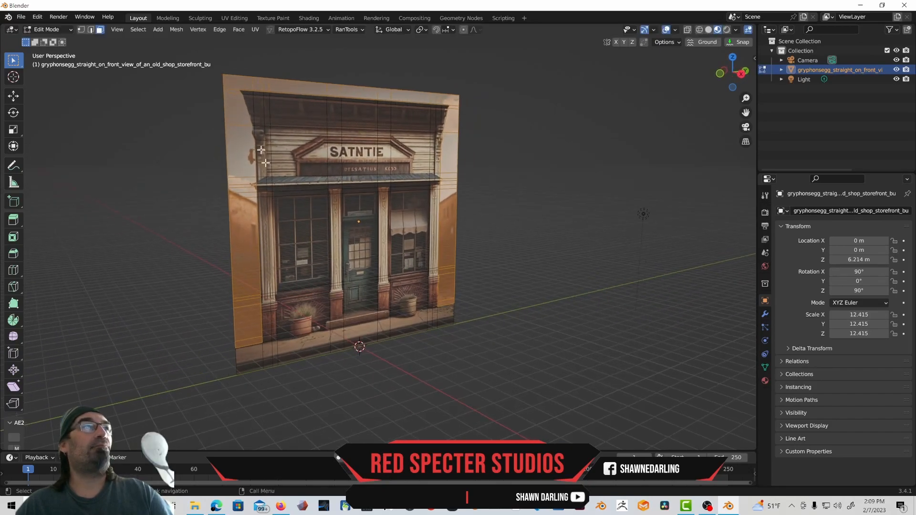
left_click(18, 97)
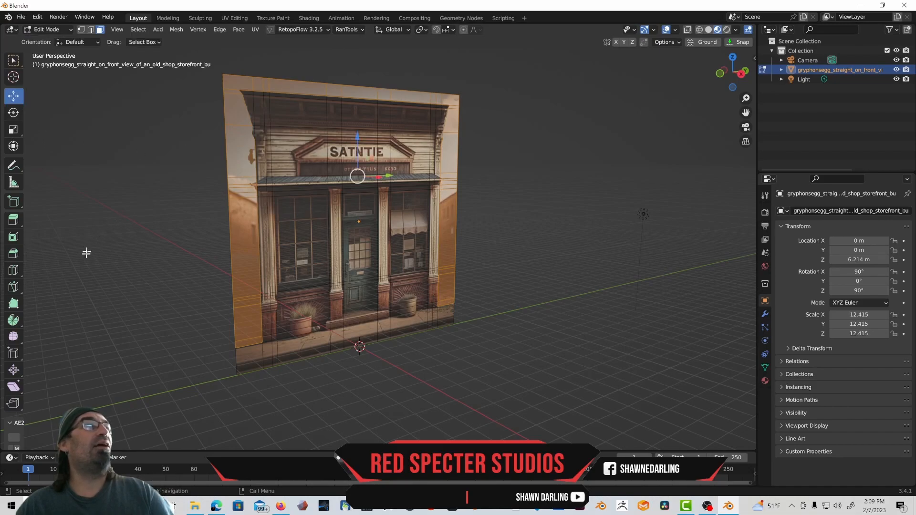
left_click(14, 220)
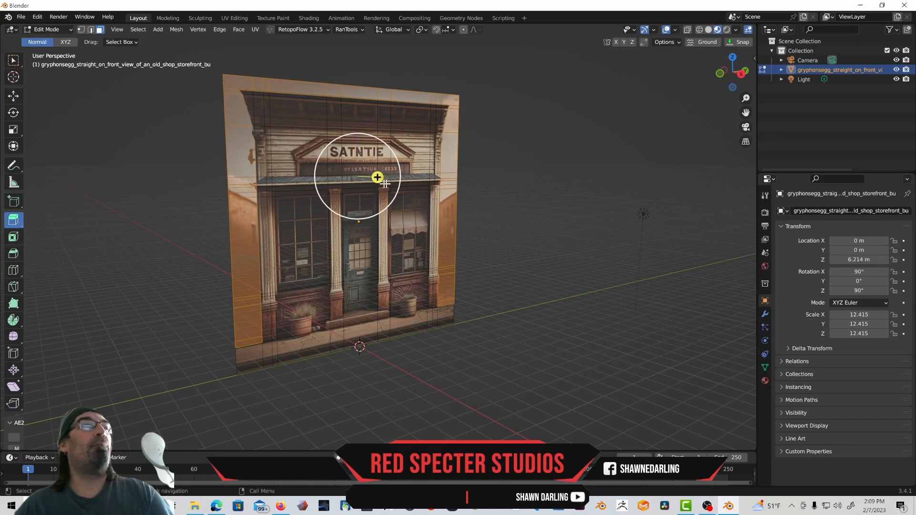
left_click_drag(378, 177, 330, 189)
middle_click_drag(330, 188, 419, 189)
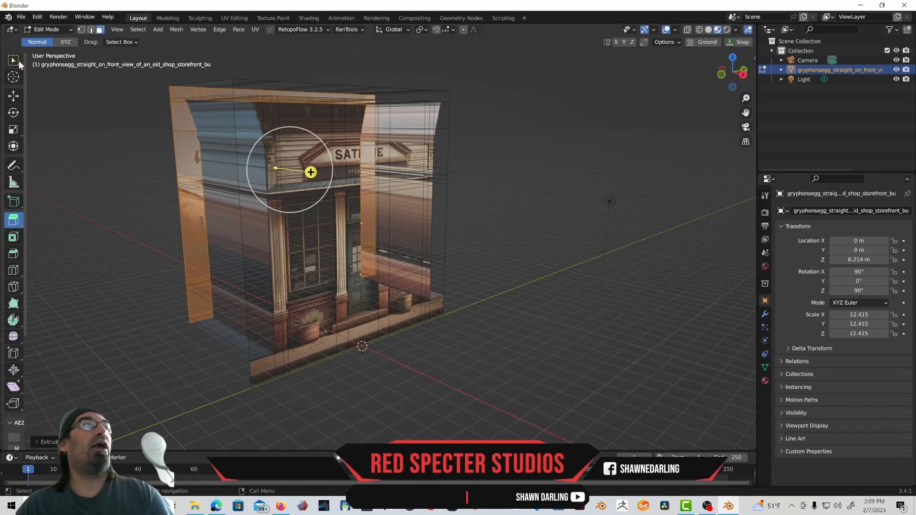
- Move the extruded background faces further back along the X axis and switch to Object Mode
left_click(19, 63)
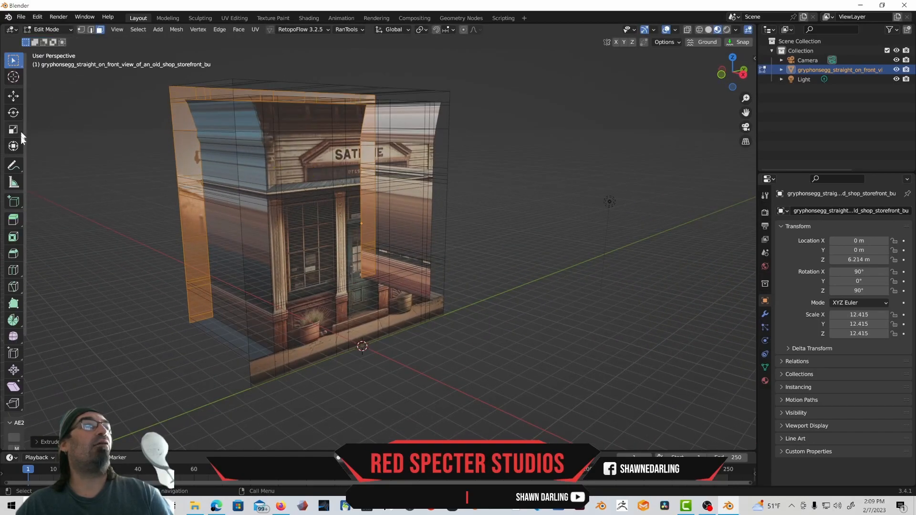
left_click(14, 97)
left_click_drag(313, 172, 281, 176)
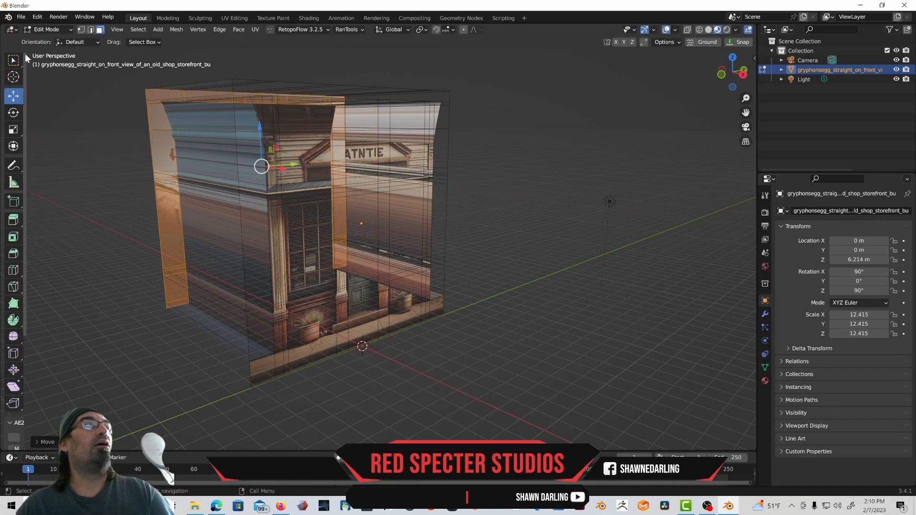
left_click(20, 60)
left_click(64, 30)
left_click(64, 41)
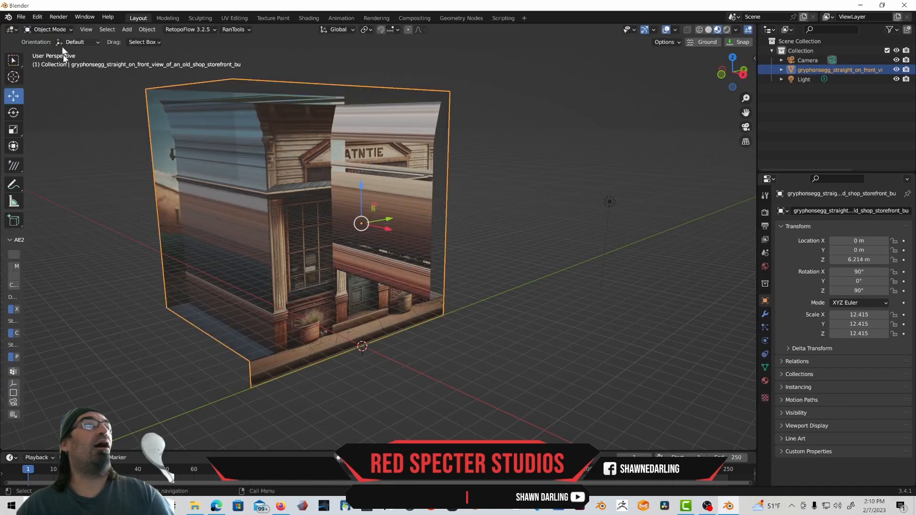
- Set the storefront material's blend mode and shadow mode to Opaque
left_click(765, 381)
scroll(817, 374, "down", 5)
scroll(817, 376, "down", 12)
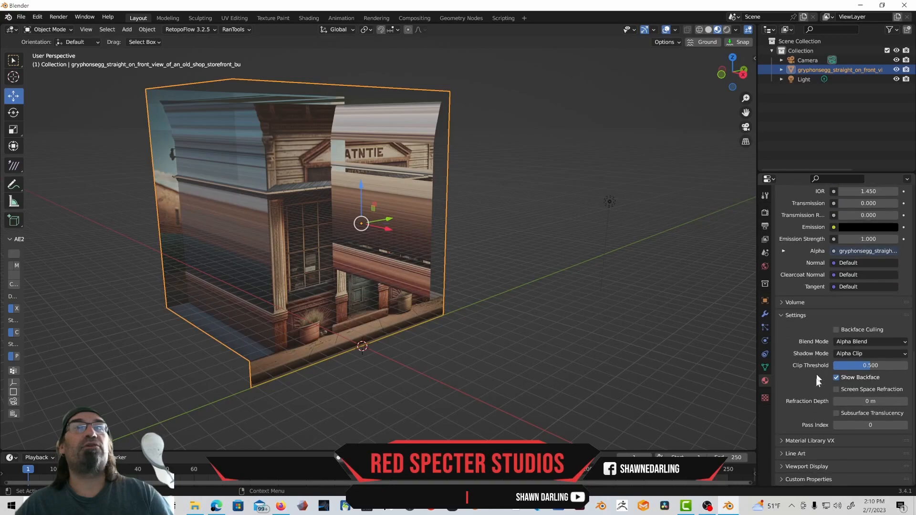
left_click(858, 342)
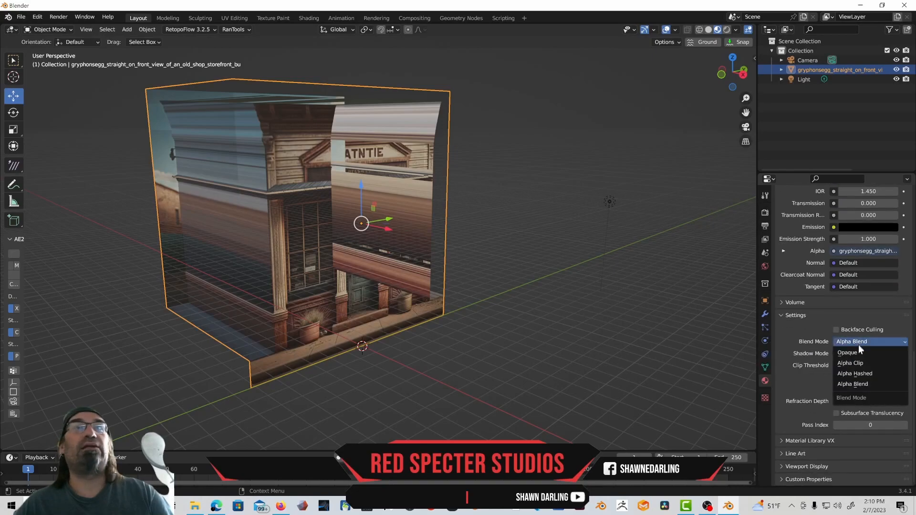
left_click(858, 353)
left_click(860, 364)
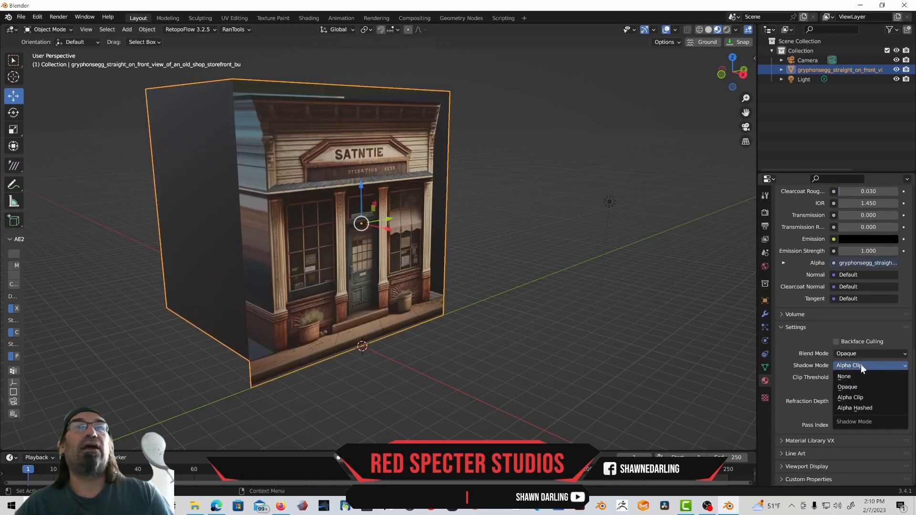
left_click(858, 386)
- Return to Edit Mode and delete the dark outer faces enclosing the building on both sides and above the roof
mouse_move(572, 294)
middle_mouse_down()
mouse_move(548, 301)
mouse_move(534, 288)
mouse_move(574, 293)
middle_mouse_up()
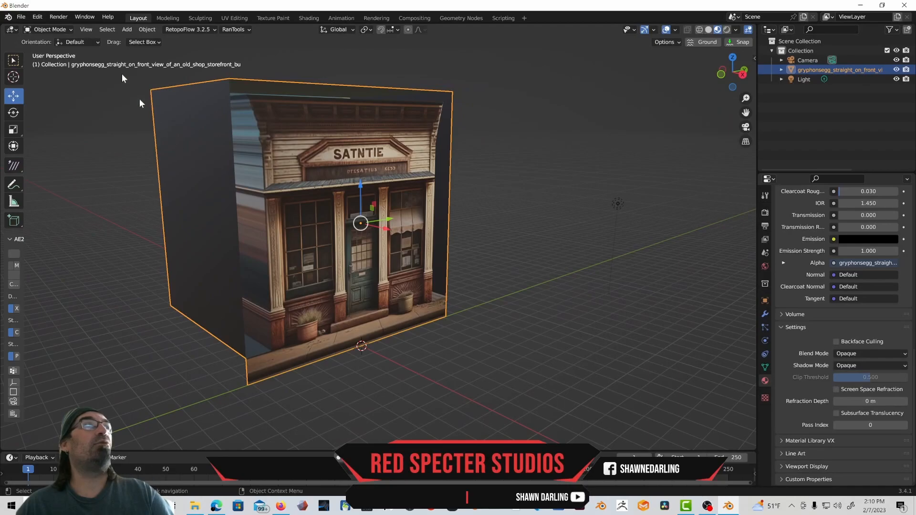
left_click(64, 29)
left_click(45, 50)
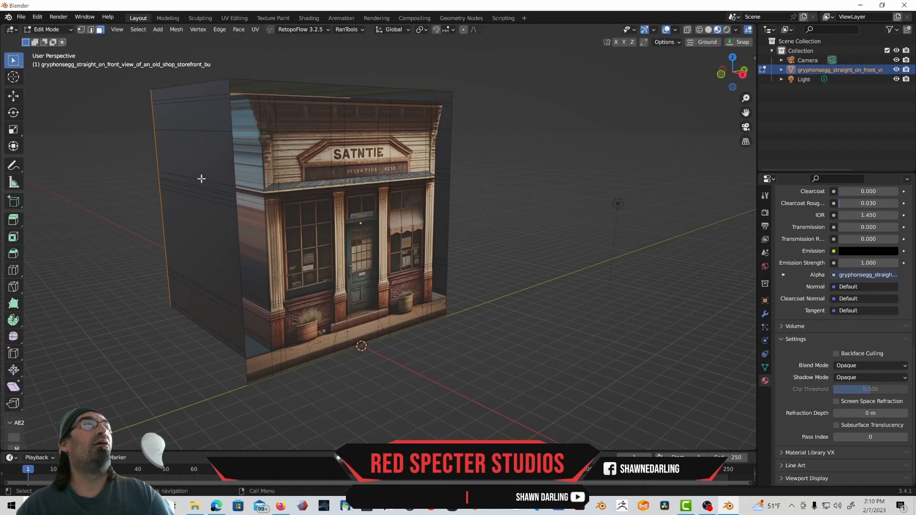
left_click_drag(177, 100, 210, 312)
middle_click_drag(210, 312, 199, 290)
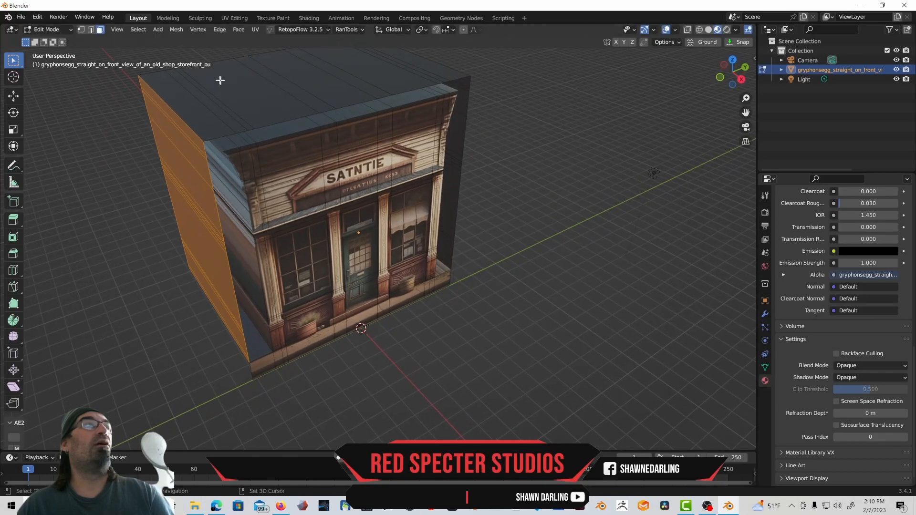
left_click_drag(178, 87, 466, 64, "shift")
middle_click_drag(466, 64, 397, 47)
left_click_drag(511, 86, 521, 331, "shift")
middle_click_drag(520, 331, 581, 341)
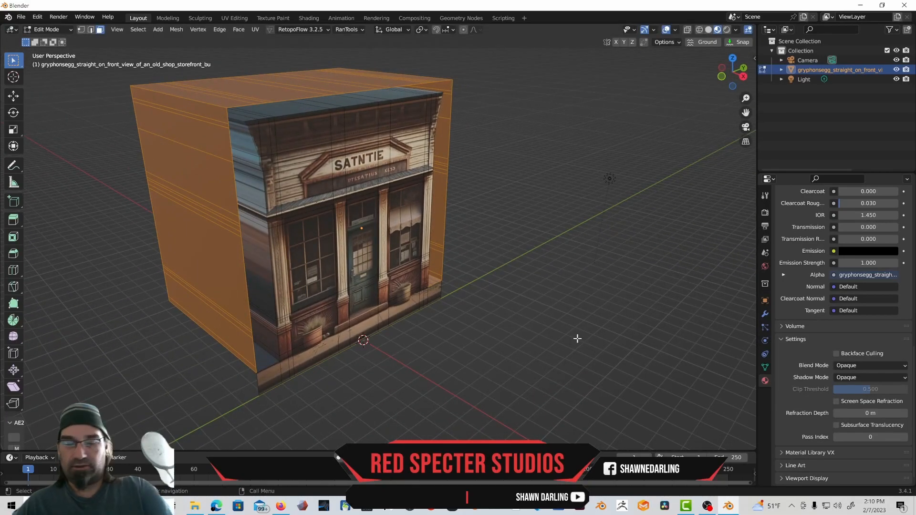
key("x")
left_click(565, 358)
- Select the remaining background faces behind the building, above the roof and along both sides, and delete them
middle_click_drag(565, 357, 335, 262)
middle_click_drag(107, 218, 102, 96)
left_click_drag(113, 79, 136, 135)
left_click_drag(131, 171, 169, 304)
middle_click_drag(169, 304, 292, 268)
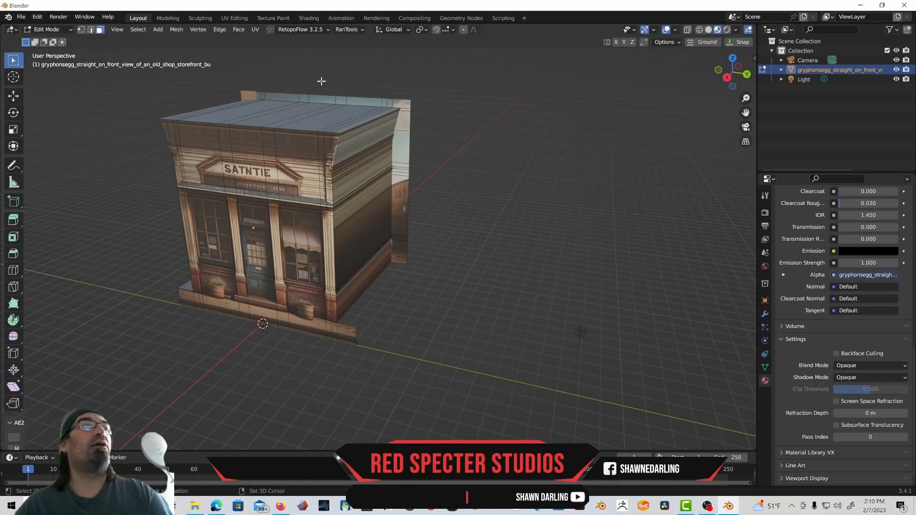
left_click_drag(220, 80, 301, 91)
left_click_drag(310, 96, 313, 95)
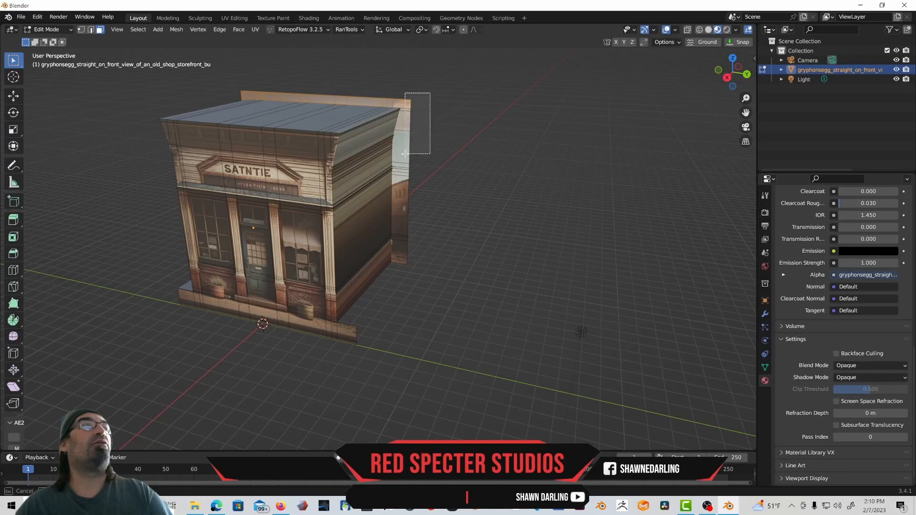
left_click_drag(415, 151, 403, 248)
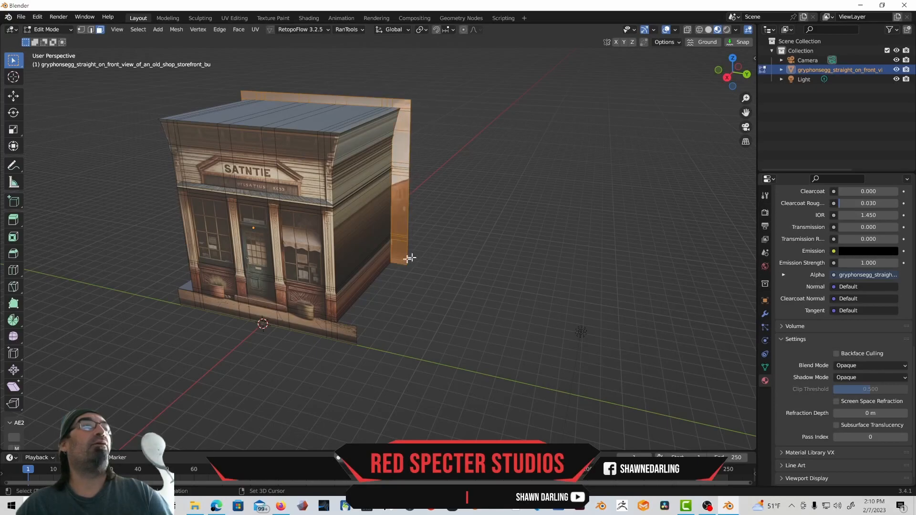
key("x")
left_click(472, 241)
middle_click_drag(472, 241, 449, 213)
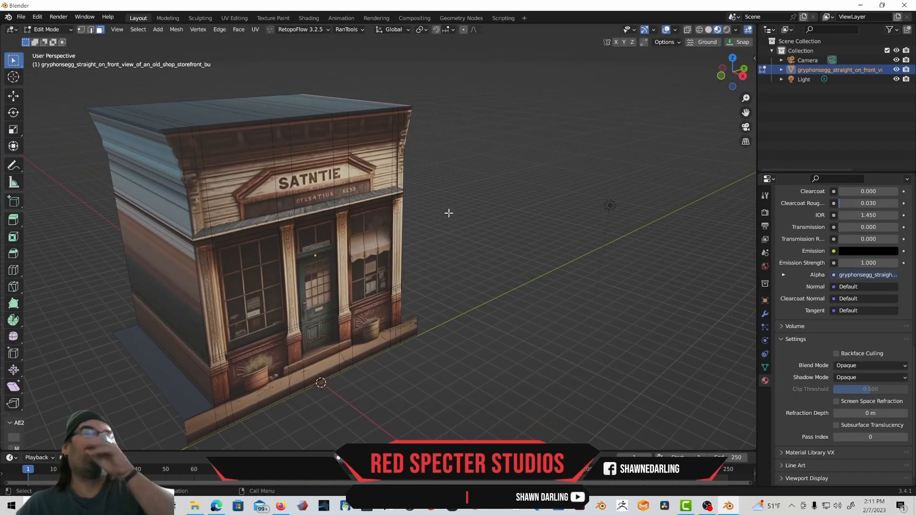
mouse_move(445, 213)
middle_mouse_down()
mouse_move(420, 208)
mouse_move(431, 211)
middle_mouse_up()
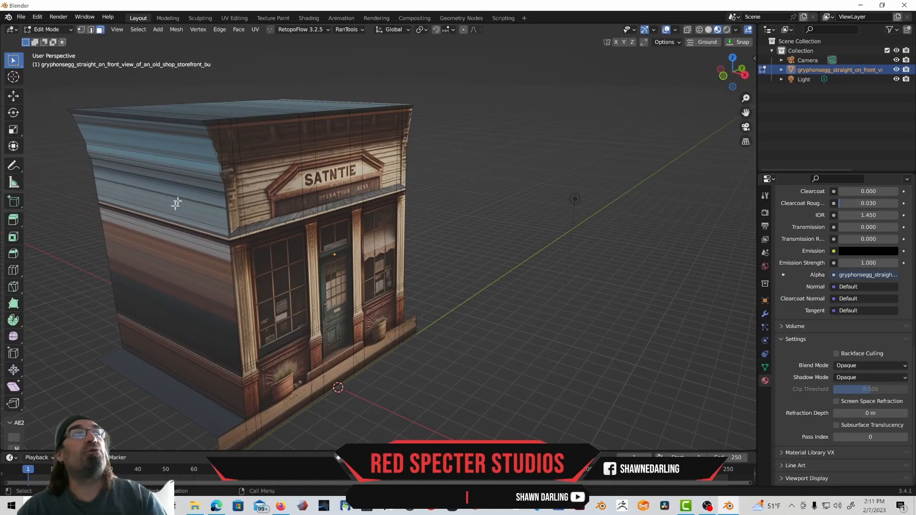
middle_click_drag(172, 224, 271, 245)
middle_click_drag(270, 189, 279, 194)
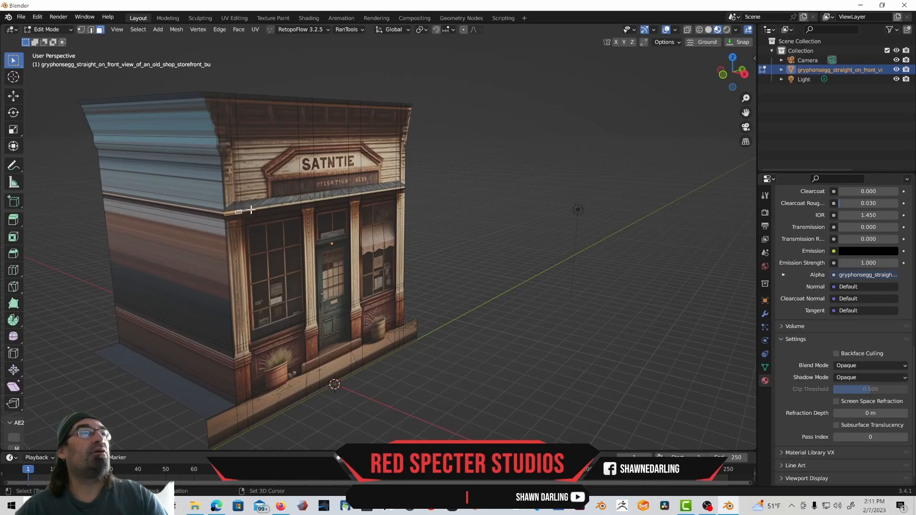
left_click(251, 209)
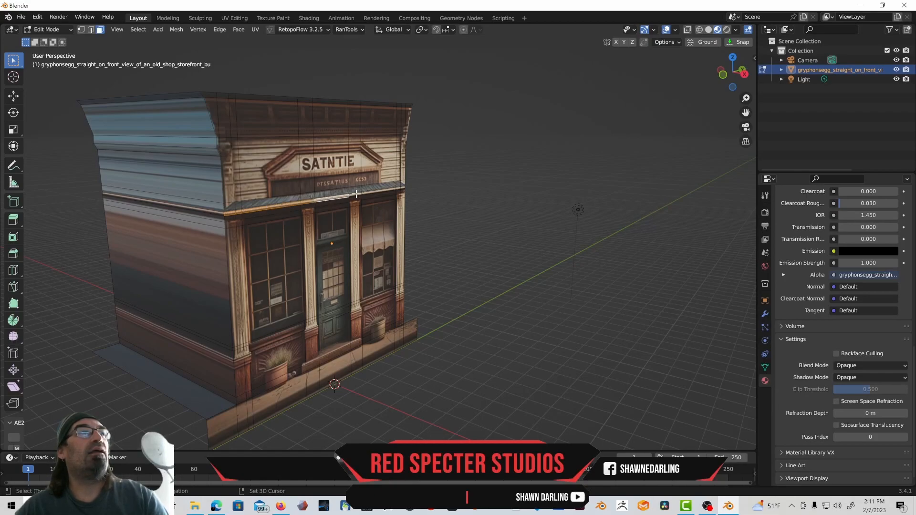
left_click(404, 188, "shift")
middle_click_drag(404, 188, 235, 225)
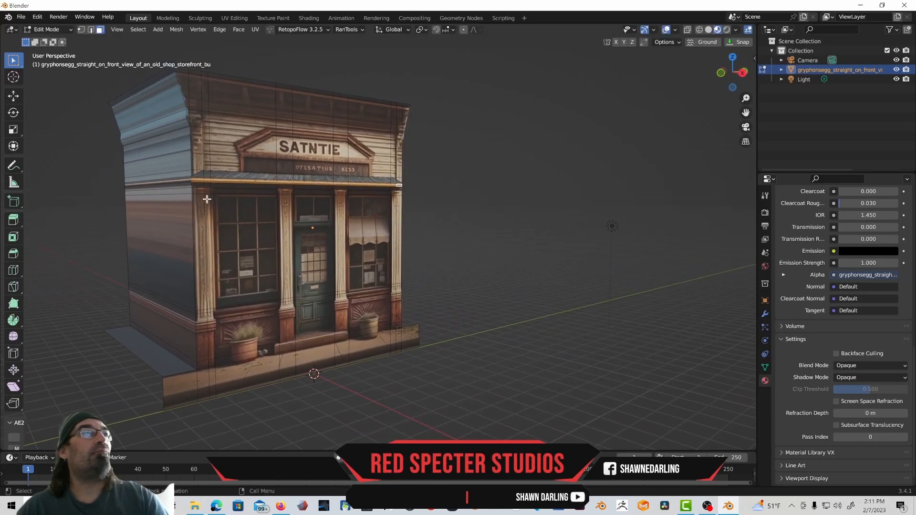
- Select the faces of all four front pillars from awning to base and extrude them forward from the storefront
left_click(199, 185)
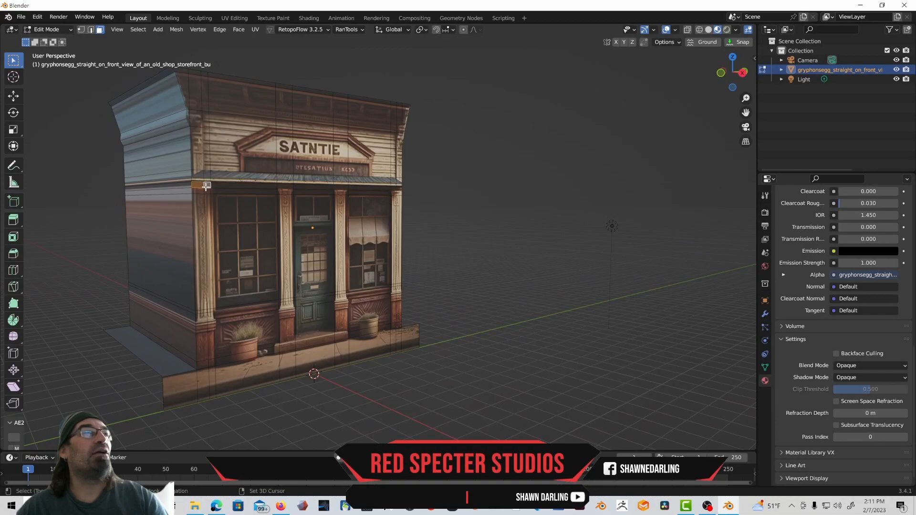
left_click(206, 207, "shift")
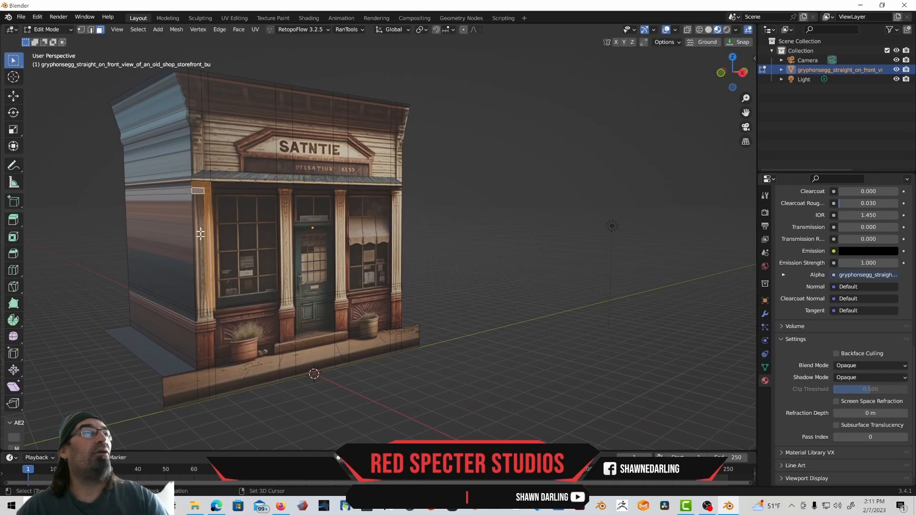
left_click(201, 249, "shift")
left_click(209, 311, "shift")
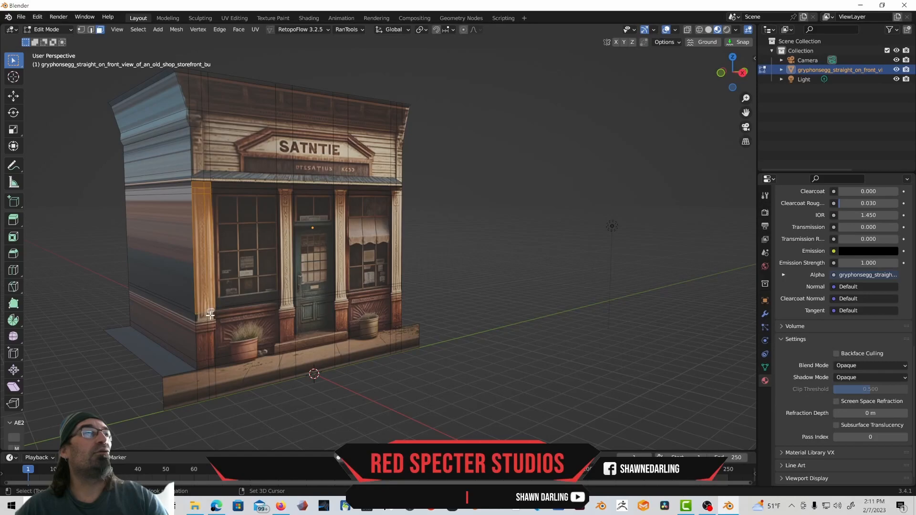
left_click(202, 327, "shift")
left_click(210, 326, "shift")
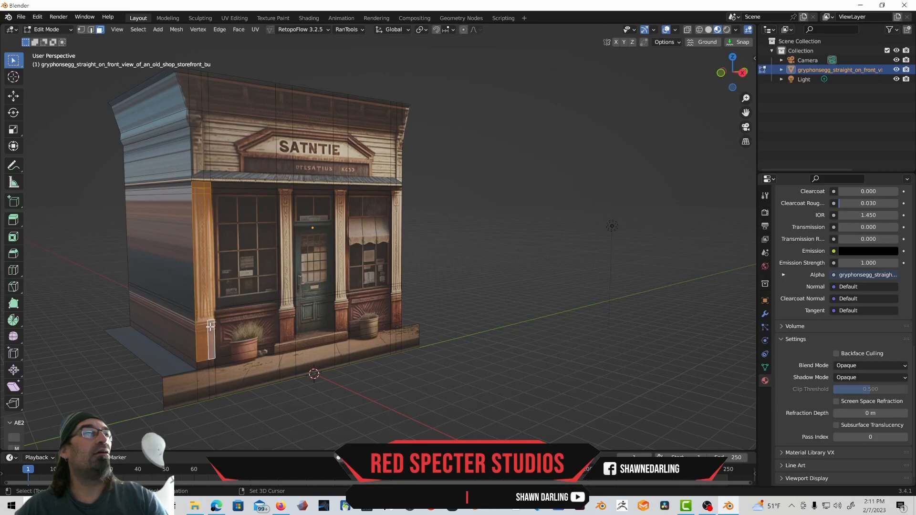
left_click(212, 364, "shift")
middle_click_drag(205, 363, 220, 332)
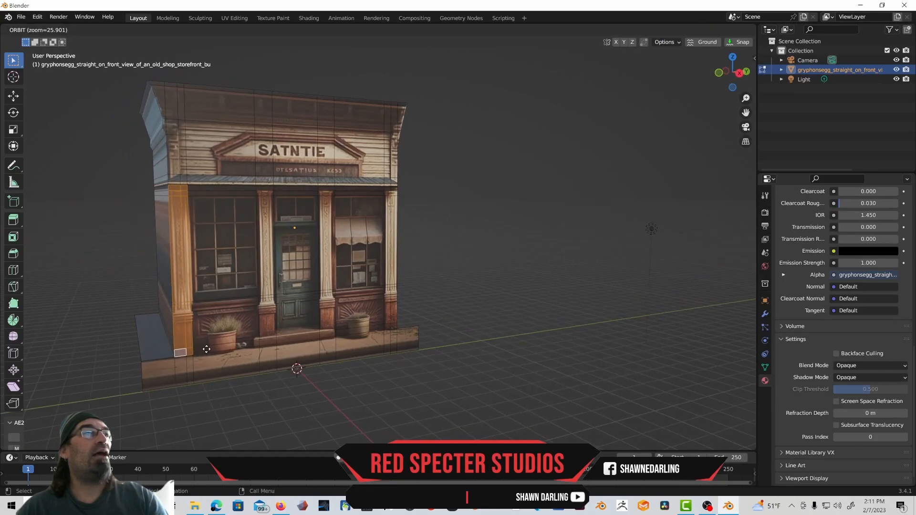
left_click(267, 295, "shift")
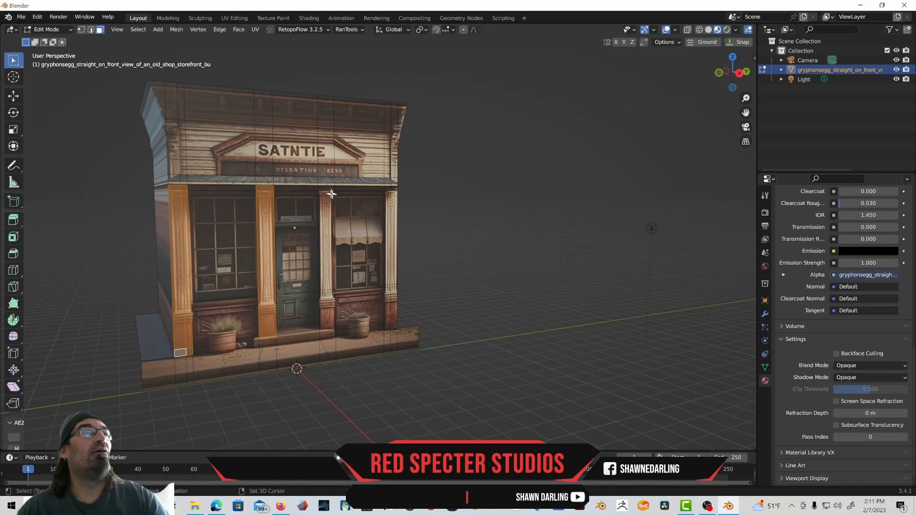
left_click(327, 315, "shift")
left_click_drag(391, 189, 393, 324)
middle_click_drag(381, 291, 305, 249)
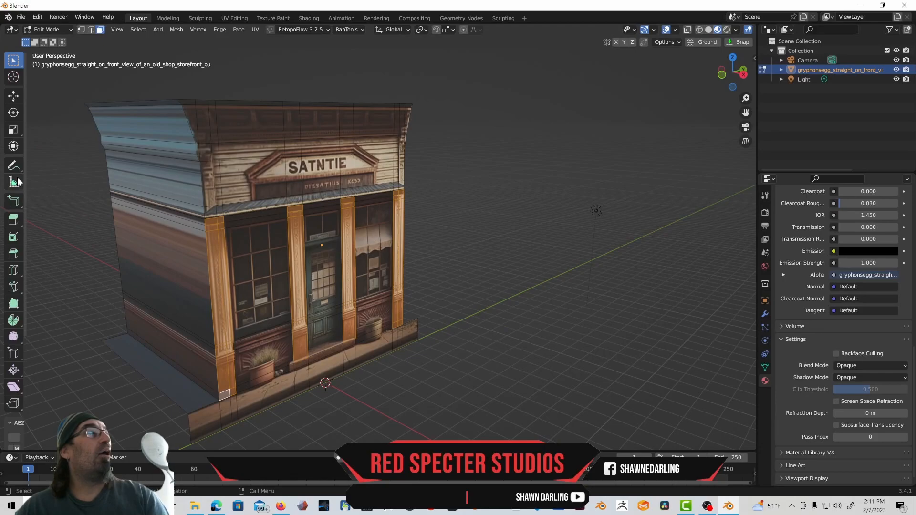
left_click(13, 220)
left_click_drag(347, 290, 384, 309)
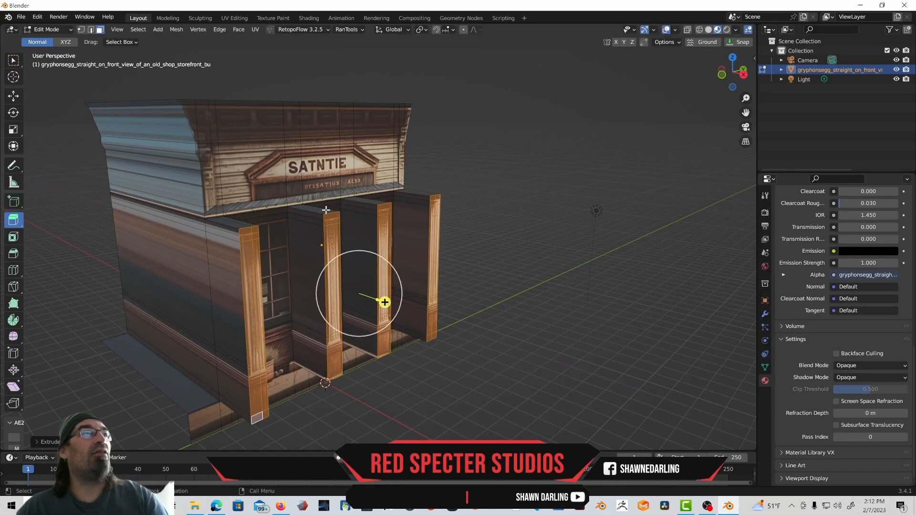
- Try to pull the narrow strip along the awning's front edge forward along the X axis over the pillars
left_click(211, 216)
left_click(232, 211)
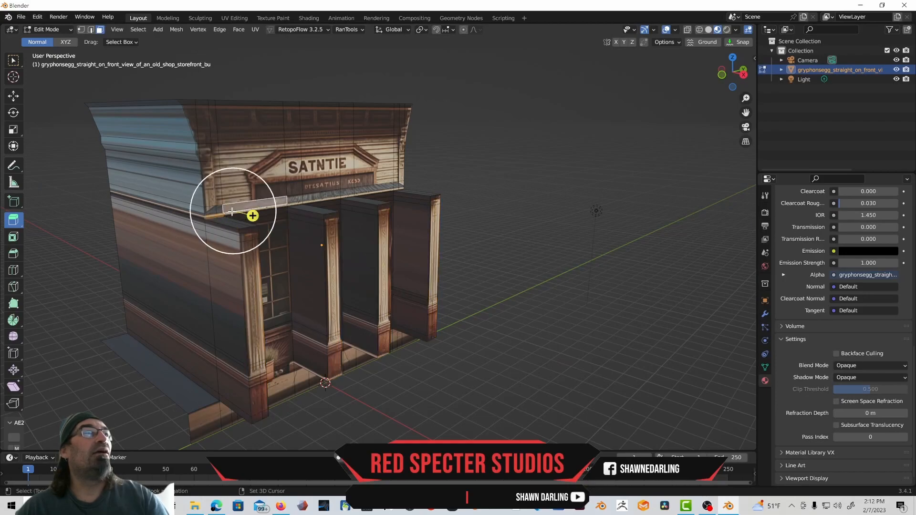
left_click(239, 211)
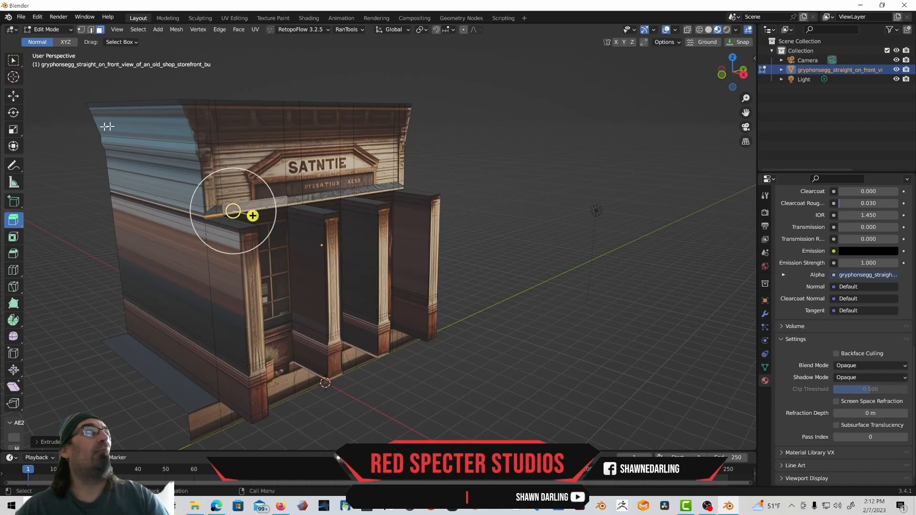
left_click(21, 63)
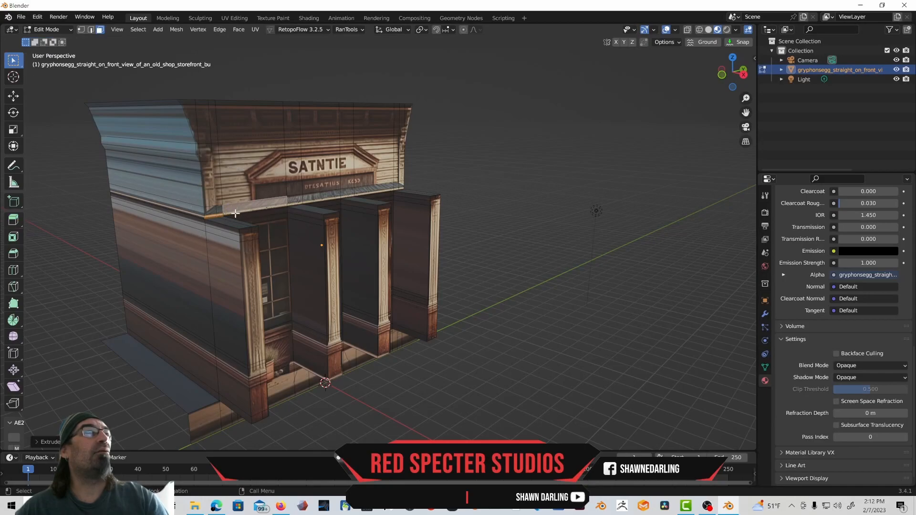
left_click(236, 213)
left_click(217, 216, "shift")
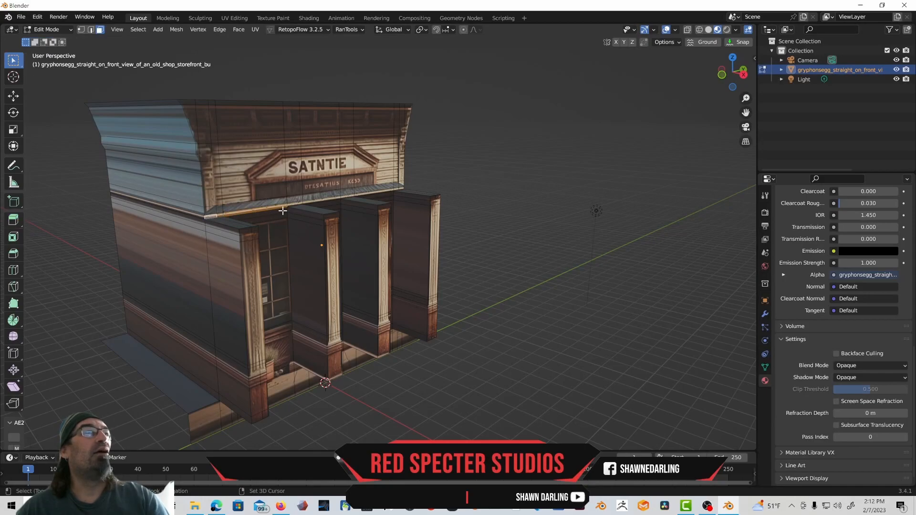
left_click(316, 201)
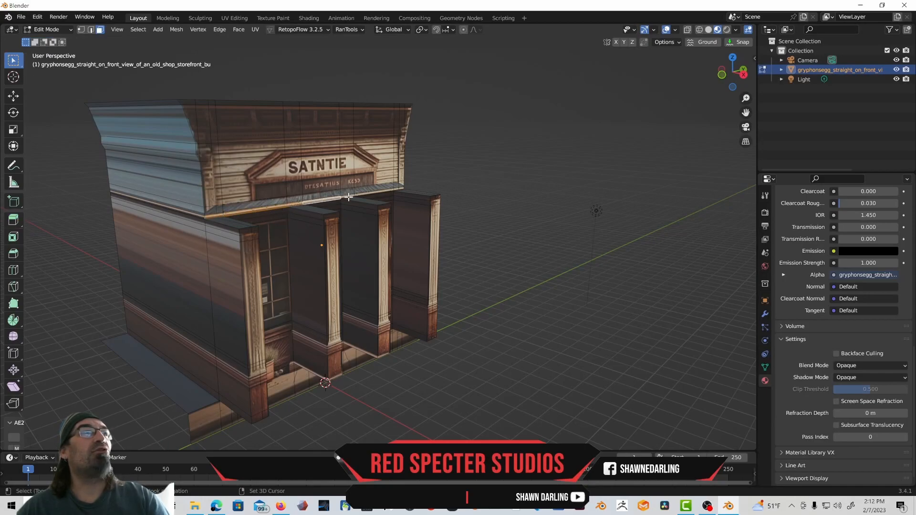
left_click(385, 192)
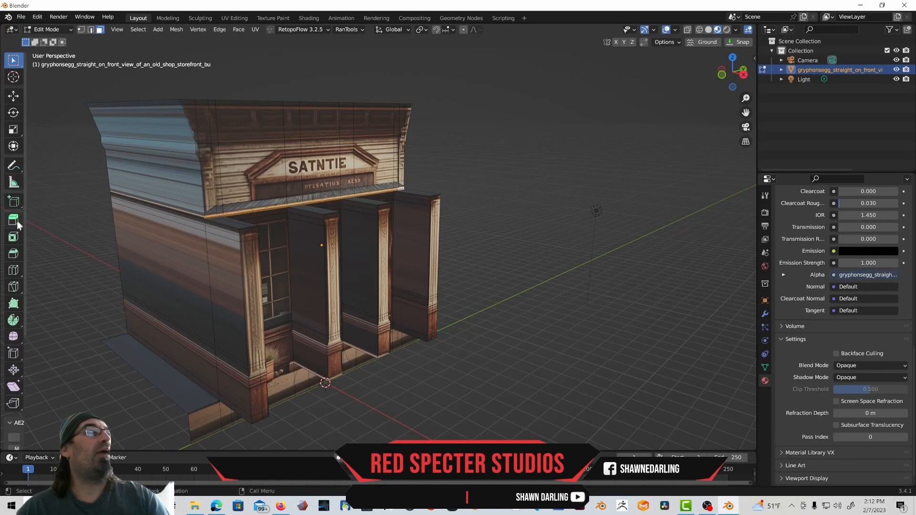
left_click(18, 96)
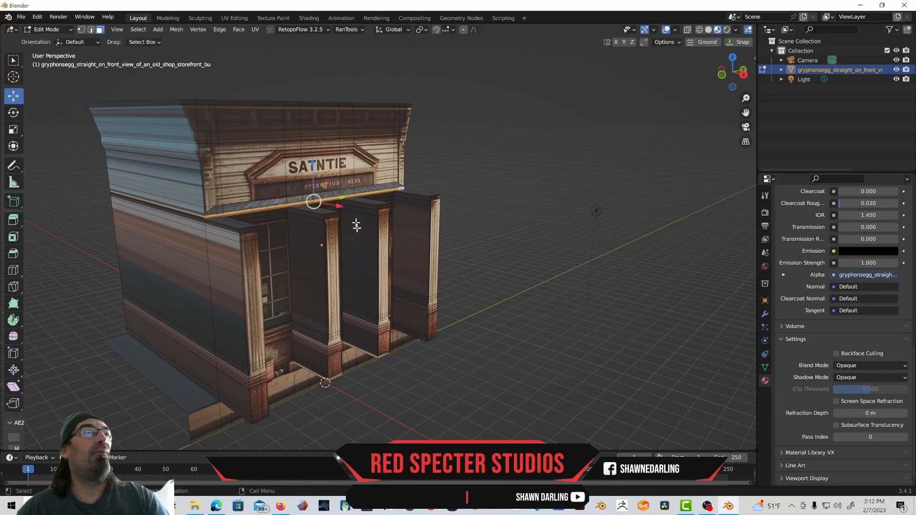
left_click_drag(338, 204, 374, 208)
middle_click_drag(374, 207, 291, 246)
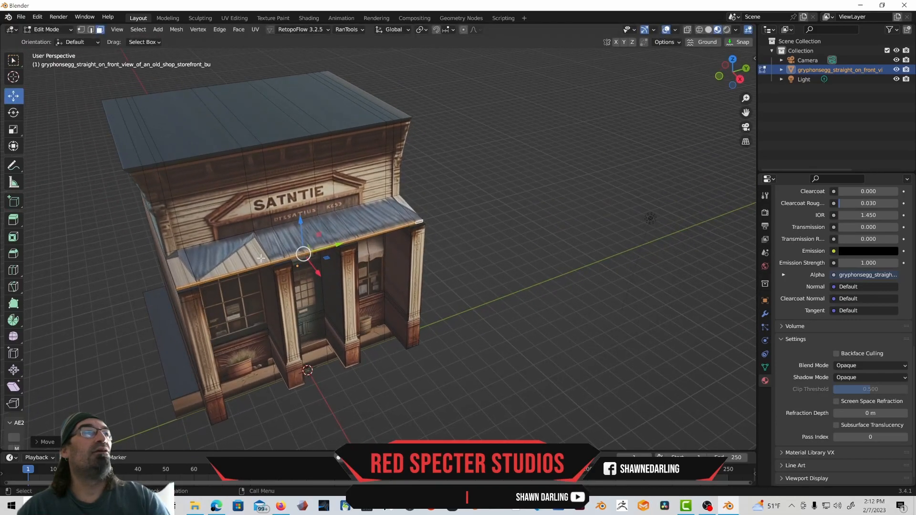
- Undo the awning edge's forward move and the face selection and extrusion steps made before it
key("ctrl+z")
key("ctrl+z")
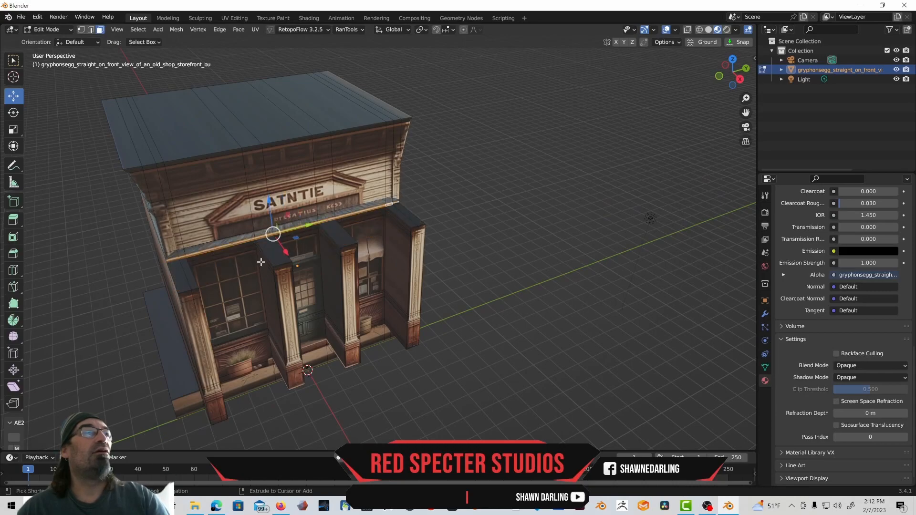
key("ctrl+z")
key("ctrl+z")
key("ctrl+z")
key("ctrl+z")
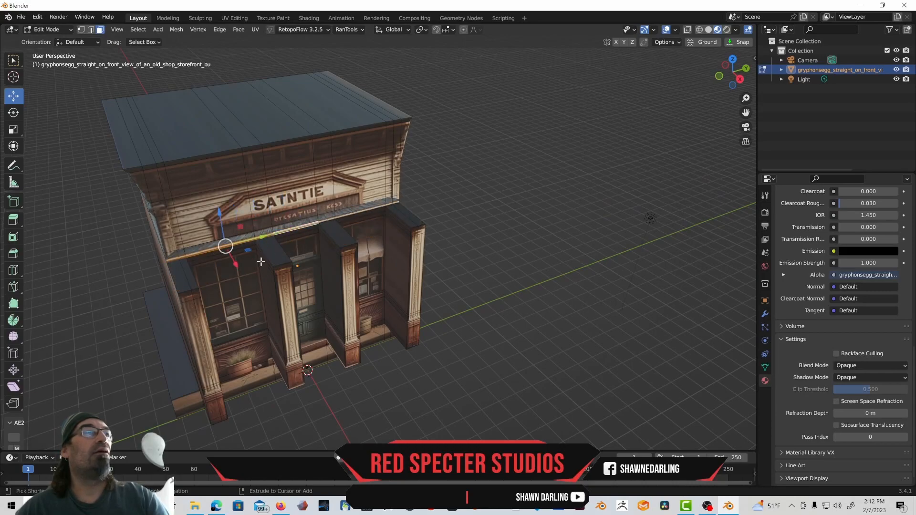
key("ctrl+z")
key("ctrl+z")
key("ctrl+z")
key("ctrl+z")
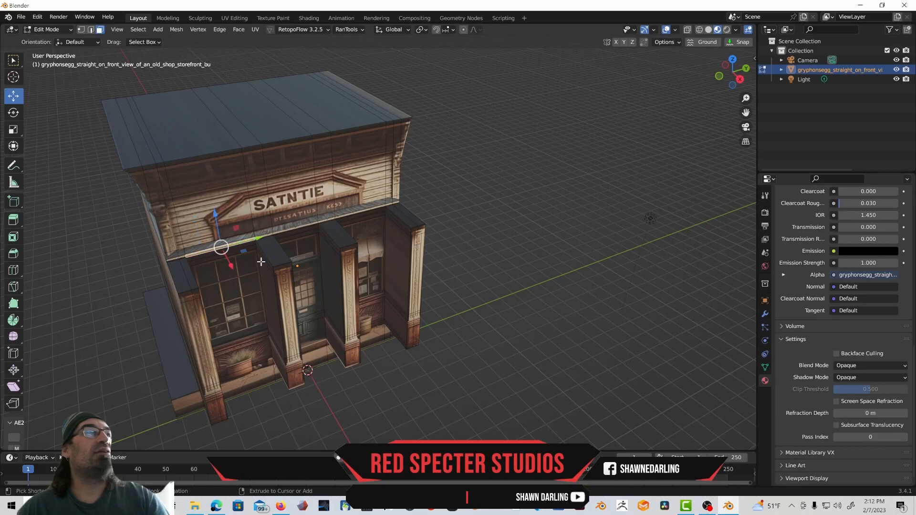
key("ctrl+z")
key("ctrl+z")
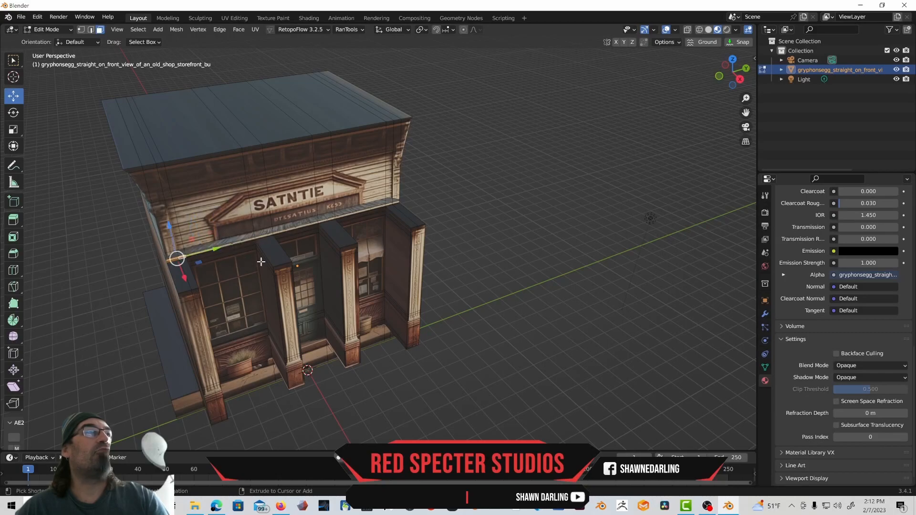
- Select every face of the narrow strip along the awning's front edge and pull it forward about 2.59 m over the pillars
left_click(238, 242, "shift")
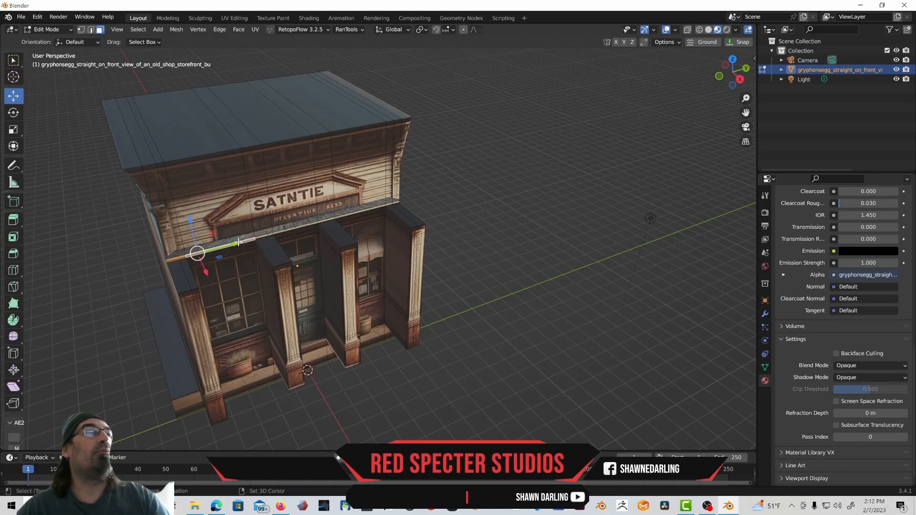
left_click(277, 234, "shift")
left_click(323, 219, "shift")
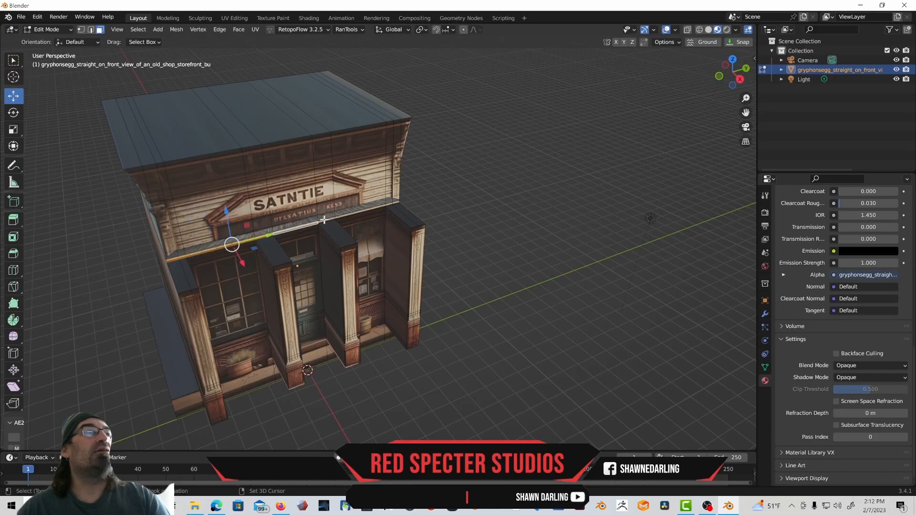
left_click(342, 218, "shift")
left_click(388, 204, "shift")
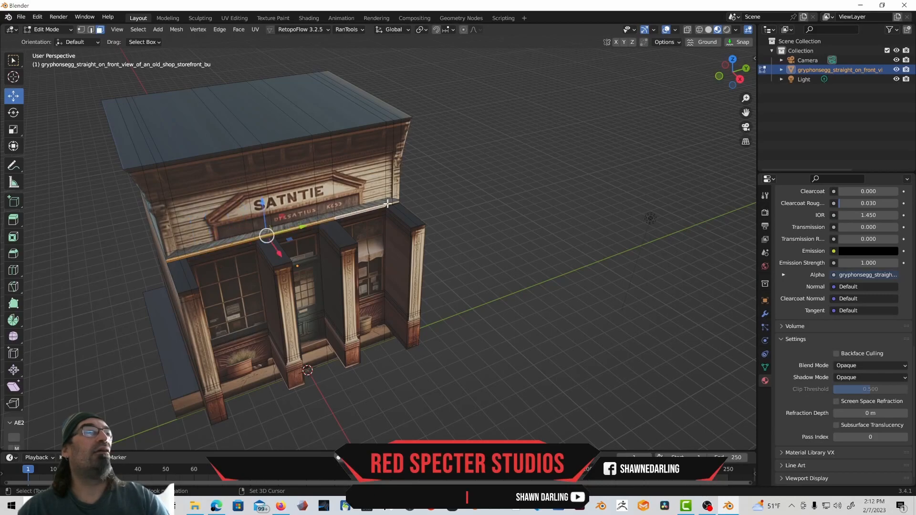
left_click(397, 203, "shift")
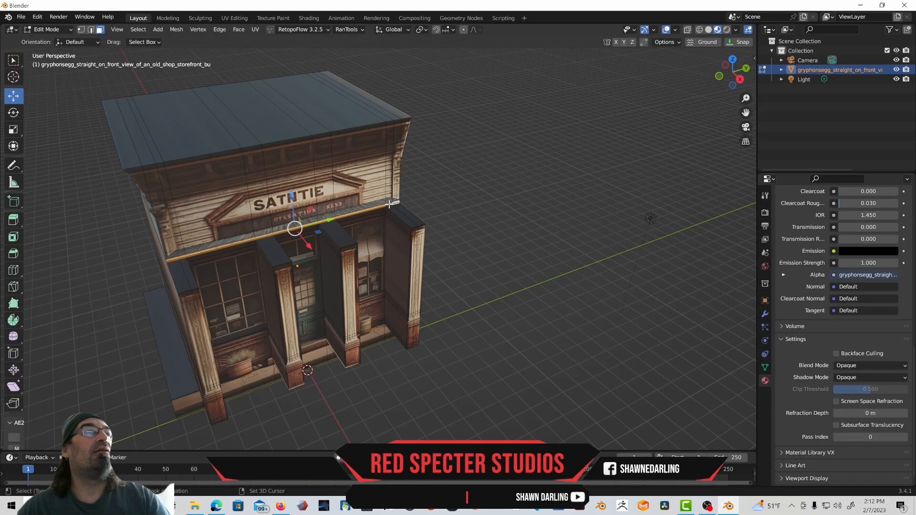
middle_click_drag(389, 204, 358, 204)
key("e")
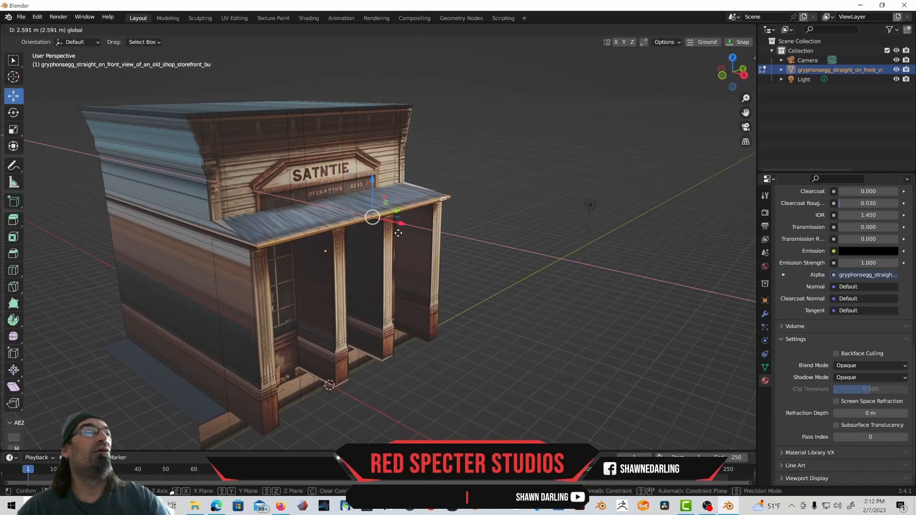
left_click(395, 230)
middle_click_drag(395, 231, 351, 228)
mouse_move(317, 200)
middle_mouse_down()
mouse_move(311, 201)
mouse_move(328, 195)
middle_mouse_up()
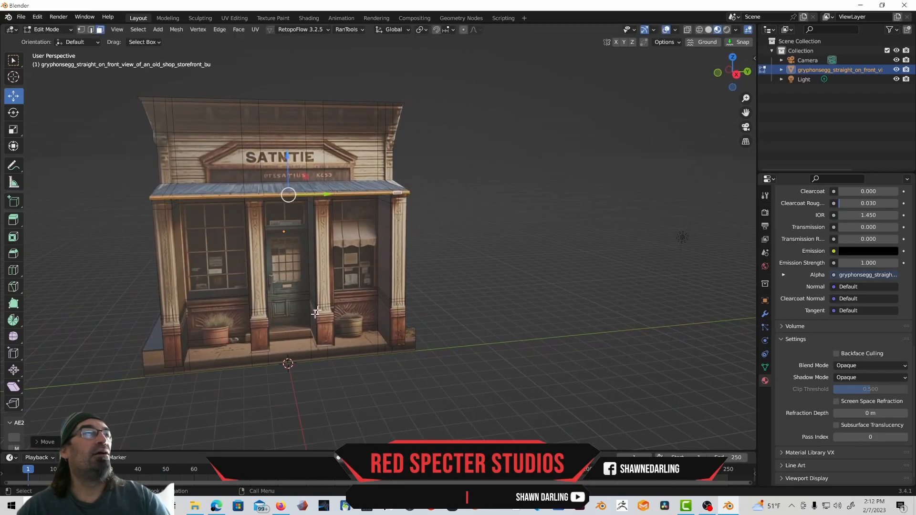
- Add a vertical loop cut through the storefront between the left window and the adjacent pillar, at the doorstep's end
left_click(303, 335)
middle_click_drag(303, 335, 296, 316)
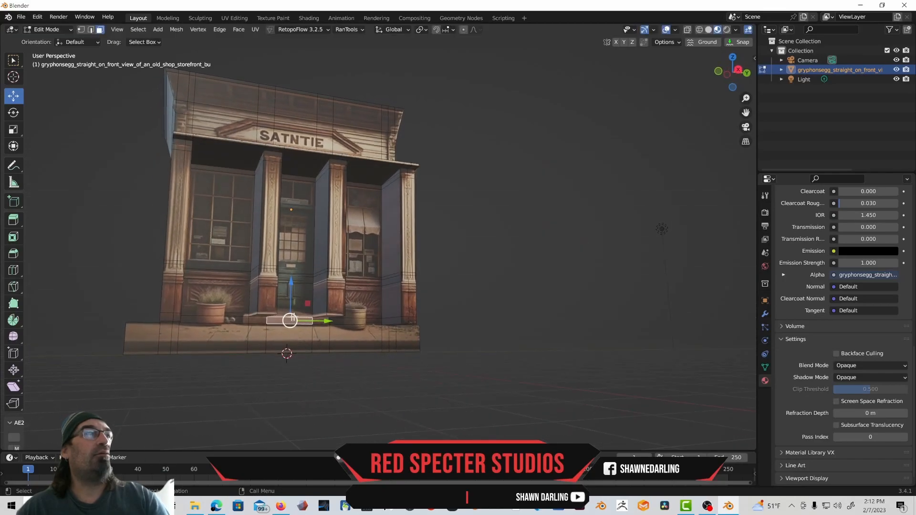
left_click(257, 321)
left_click(246, 320)
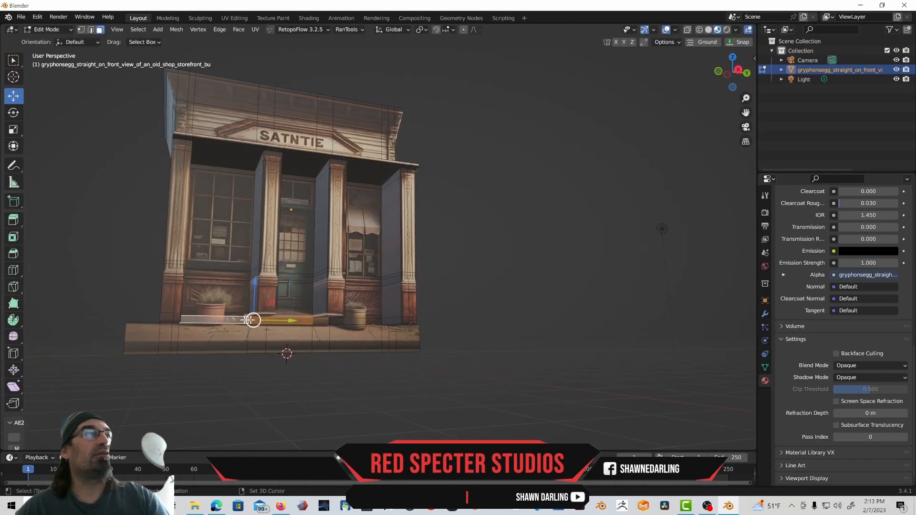
left_click(318, 321, "shift")
left_click(242, 321)
mouse_move(242, 321)
middle_mouse_down()
mouse_move(229, 322)
mouse_move(247, 328)
middle_mouse_up()
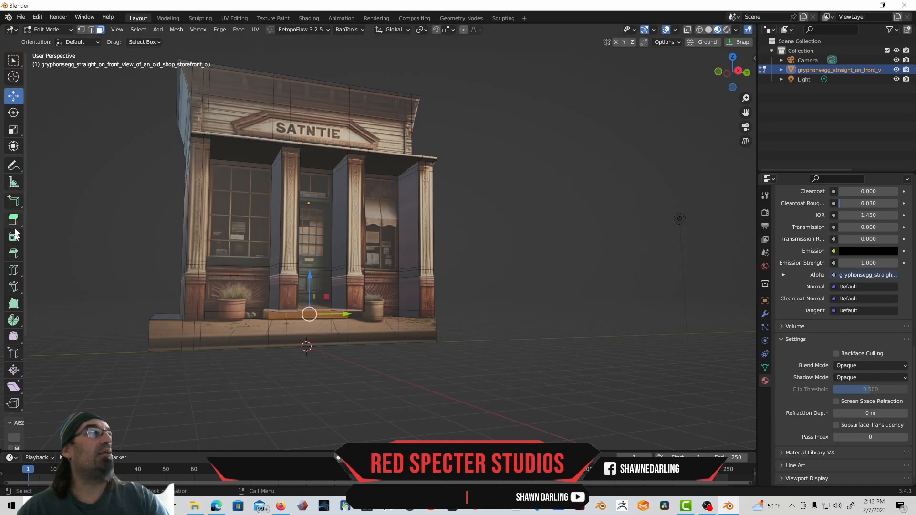
left_click(13, 270)
left_click_drag(240, 265, 268, 265)
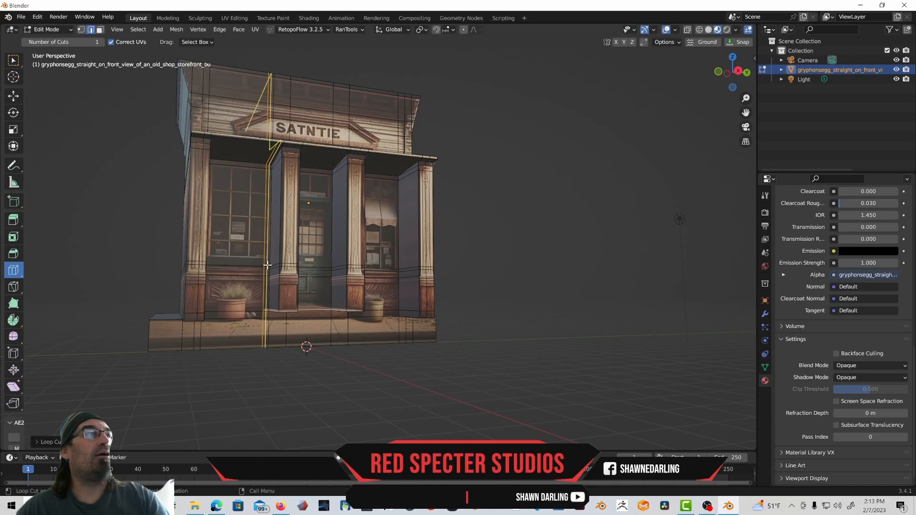
left_click(100, 29)
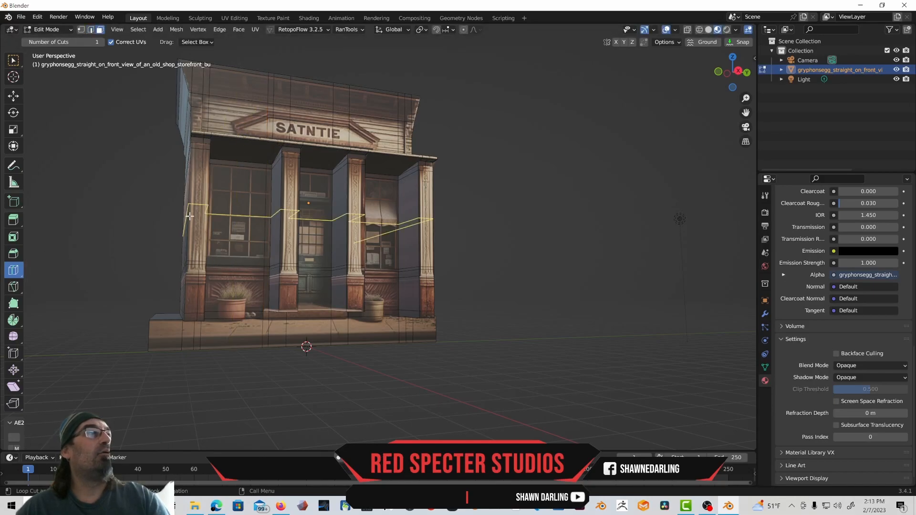
- Select the doorstep faces below the entrance door and extrude them forward
left_click(14, 65)
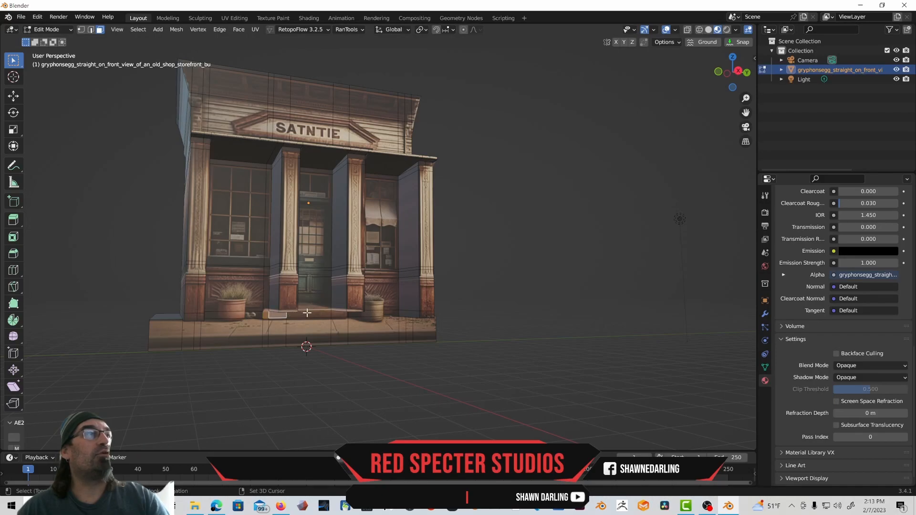
middle_click_drag(307, 313, 324, 336)
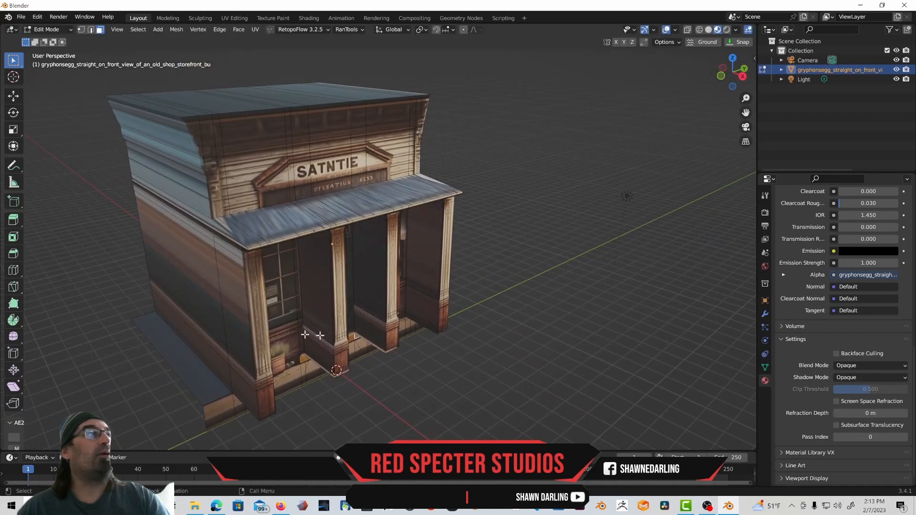
left_click(14, 220)
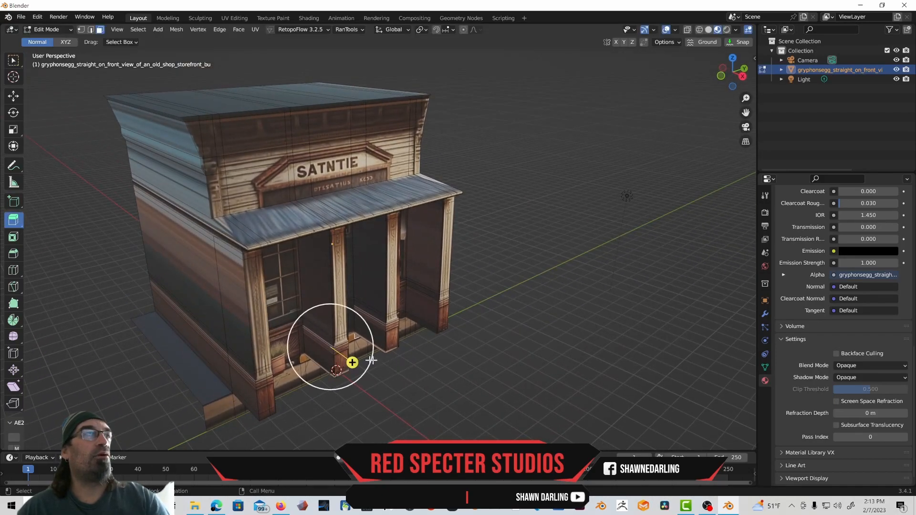
left_click_drag(350, 362, 391, 388)
middle_click_drag(390, 387, 375, 351)
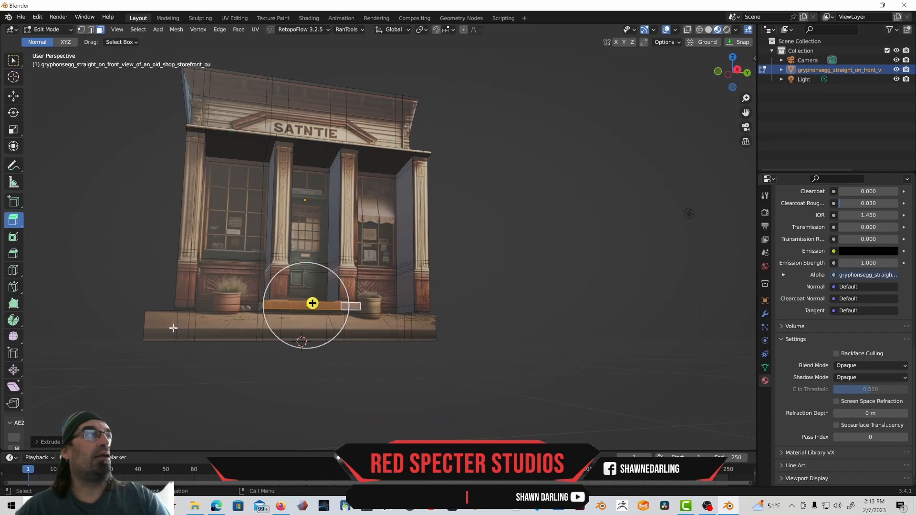
middle_click_drag(173, 322, 183, 326)
- Select all front faces of the sidewalk base below the pillars and doorstep and extrude them forward
left_click(181, 343)
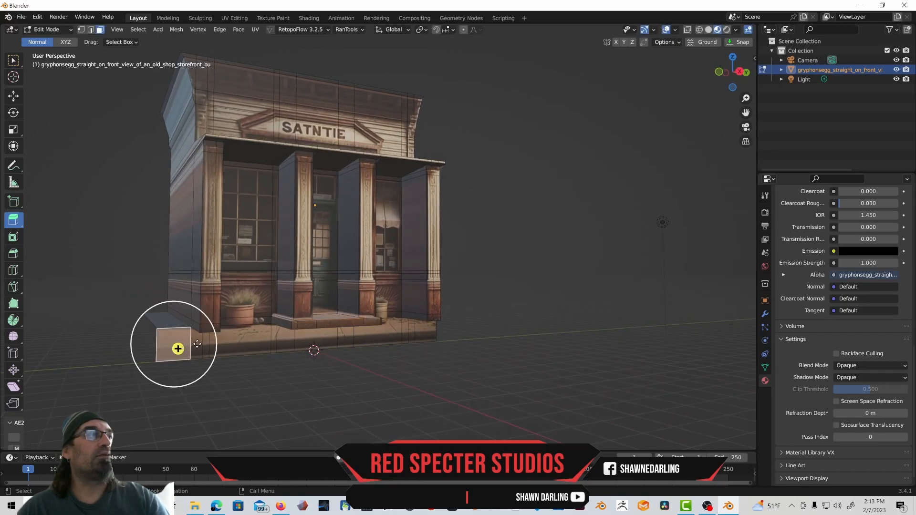
key("w")
middle_click_drag(193, 266, 191, 328)
left_click_drag(163, 329, 418, 335)
middle_click_drag(418, 335, 136, 140)
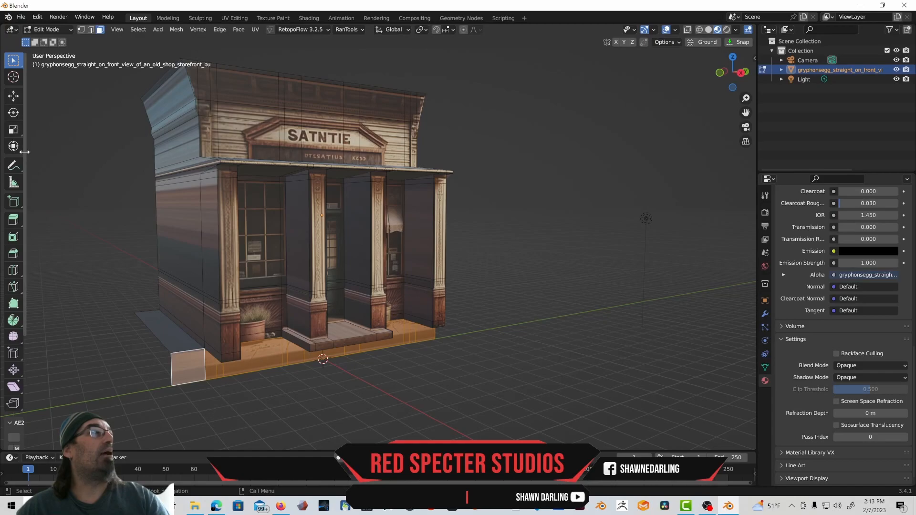
left_click(15, 218)
left_click_drag(339, 354, 403, 375)
middle_click_drag(403, 375, 386, 344)
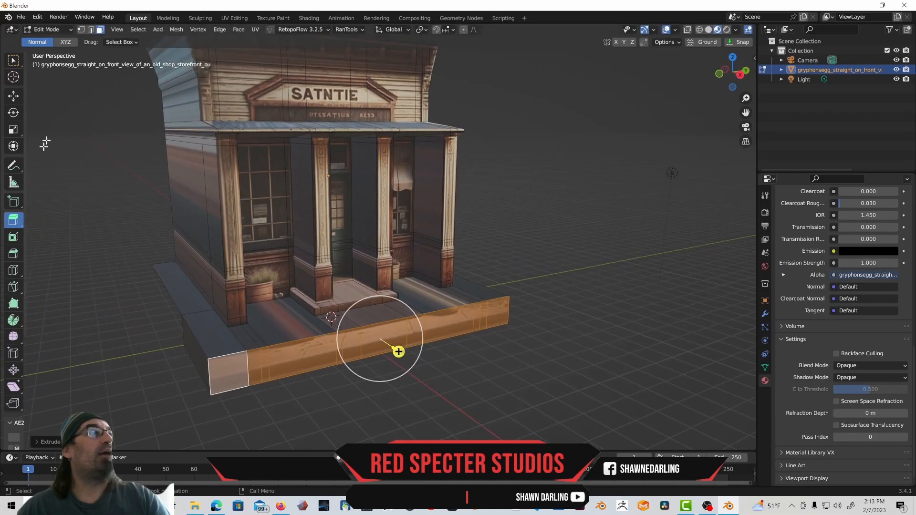
- Move the sidewalk base's front faces farther forward from the building along the X axis
left_click(13, 96)
left_click_drag(397, 351, 436, 380)
middle_click_drag(435, 380, 370, 399)
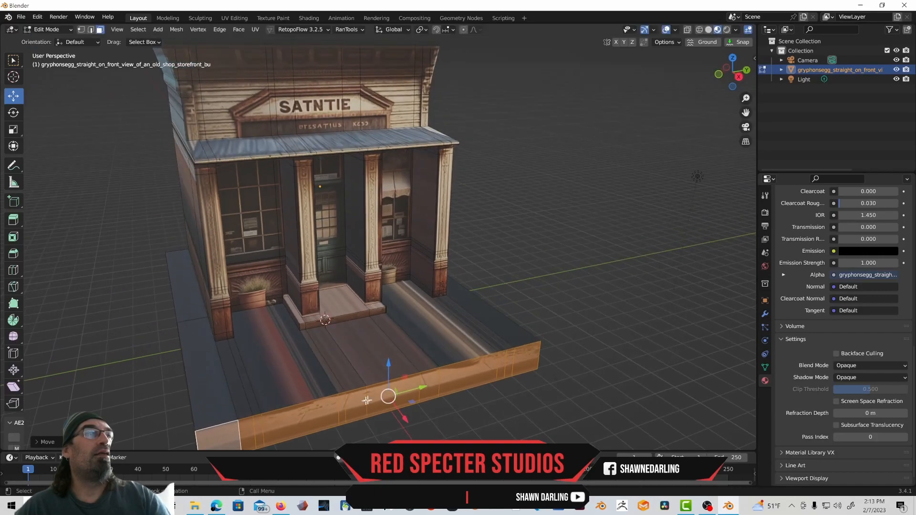
middle_click_drag(368, 360, 382, 327)
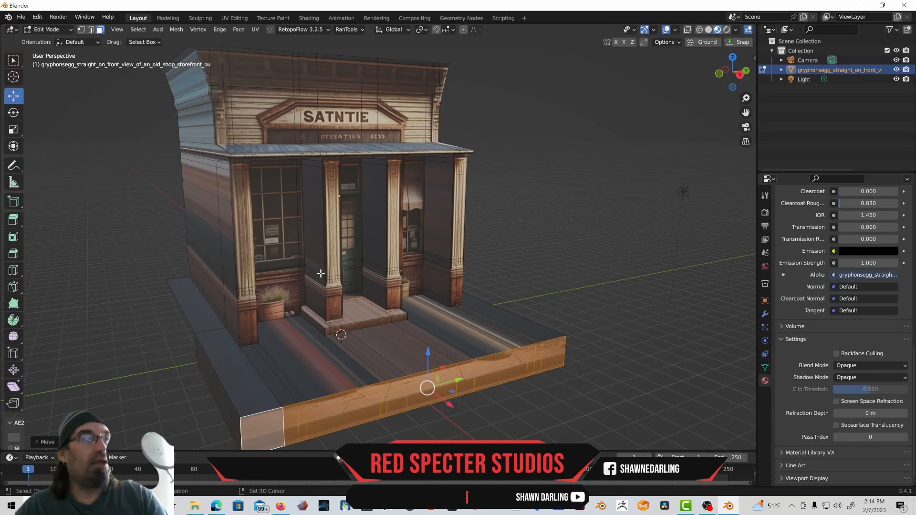
- Select all faces of the sidewalk base, including its top, front, sides and the strip beside the building
middle_click_drag(313, 277, 294, 251, "shift")
mouse_move(259, 292)
middle_mouse_down()
mouse_move(258, 283)
mouse_move(258, 291)
middle_mouse_up()
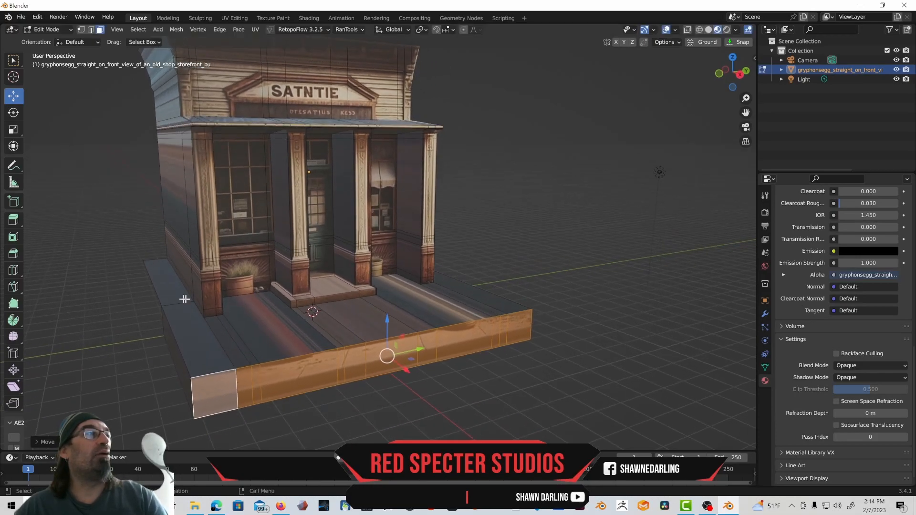
mouse_move(172, 294)
middle_mouse_down()
mouse_move(182, 291)
mouse_move(168, 282)
mouse_move(176, 282)
middle_mouse_up()
middle_click_drag(160, 279, 138, 326)
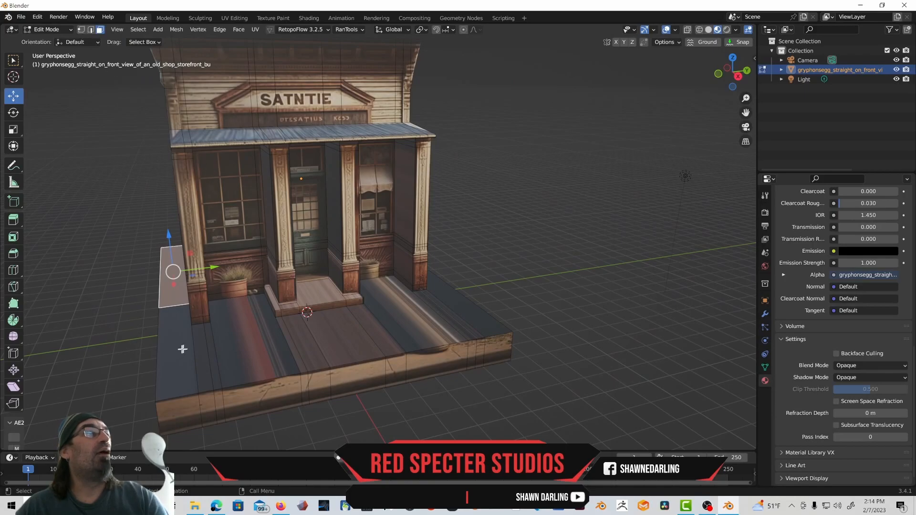
left_click_drag(185, 357, 305, 345)
left_click_drag(356, 330, 459, 319)
middle_click_drag(459, 319, 268, 305)
left_click_drag(148, 315, 546, 306)
middle_click_drag(532, 303, 278, 299)
left_click_drag(276, 296, 306, 319)
middle_click_drag(305, 318, 289, 305)
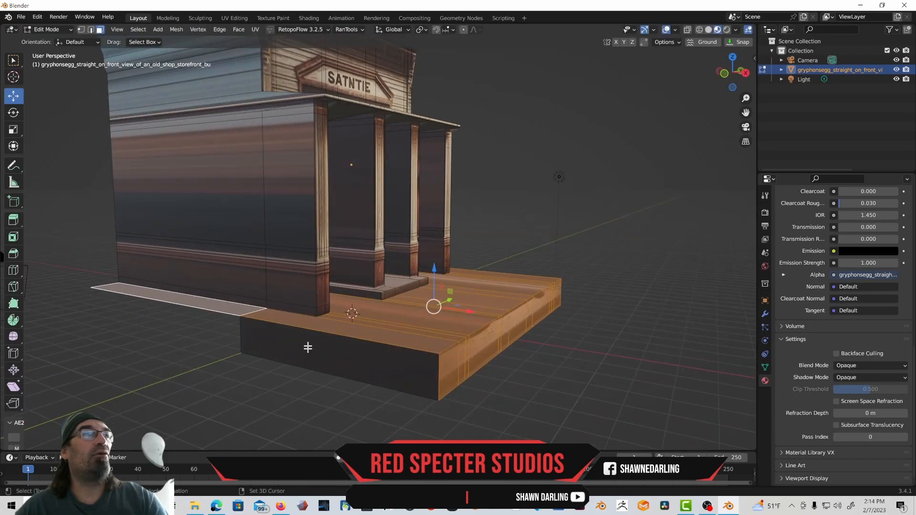
left_click(308, 346, "shift")
middle_click_drag(391, 384, 366, 365)
left_click_drag(191, 175, 488, 259)
middle_click_drag(488, 259, 394, 284)
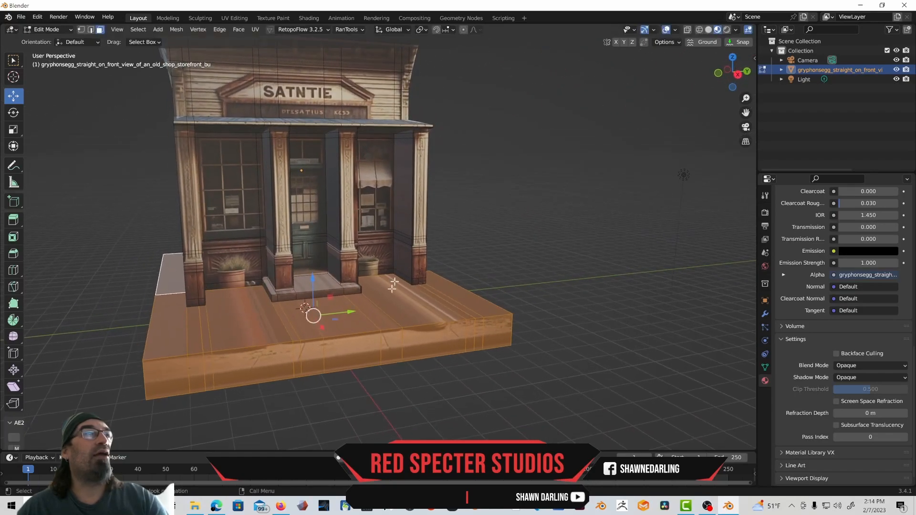
- Separate the selected sidewalk base faces from the building into their own object
right_click(376, 310)
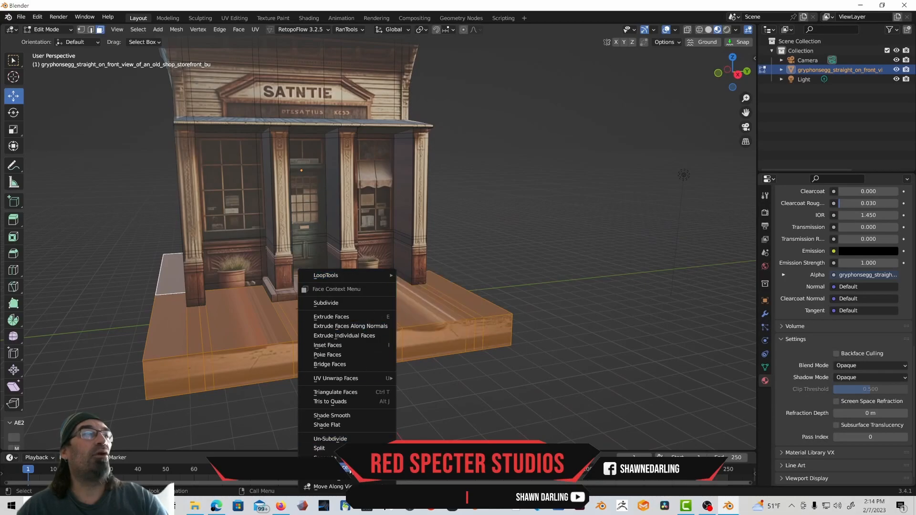
mouse_move(340, 458)
left_click(423, 437)
mouse_move(444, 369)
middle_mouse_down()
mouse_move(446, 358)
mouse_move(454, 365)
middle_mouse_up()
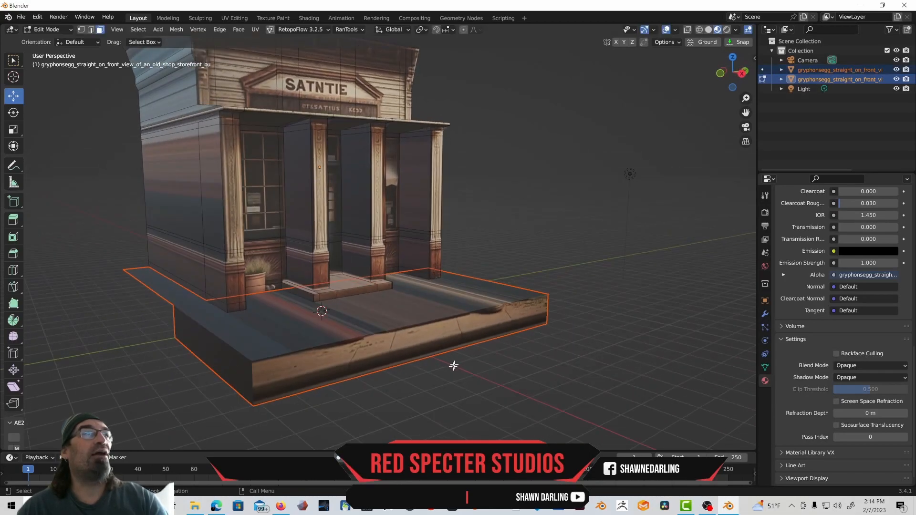
- Return to Object Mode and select the sidewalk base, followed by the building, to check that they are separate objects
left_click(58, 29)
left_click(43, 40)
left_click(85, 326)
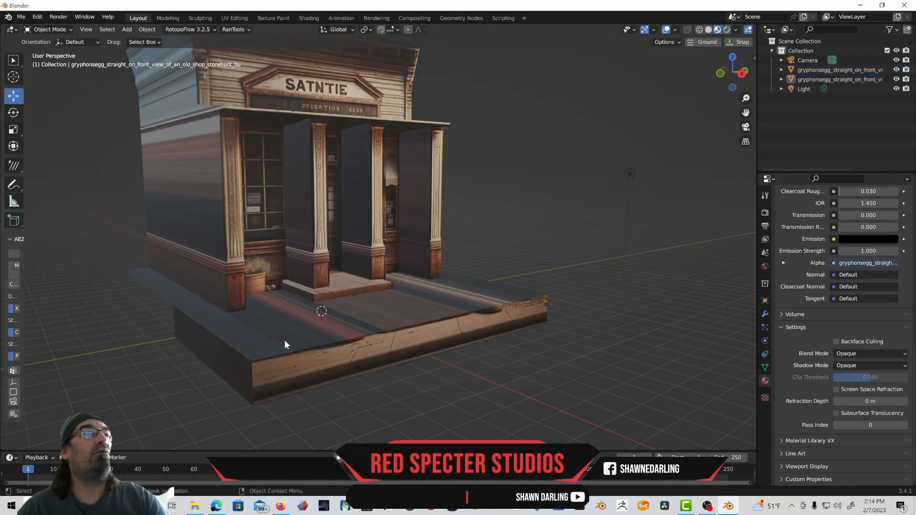
left_click(283, 345)
middle_click_drag(283, 345, 306, 339)
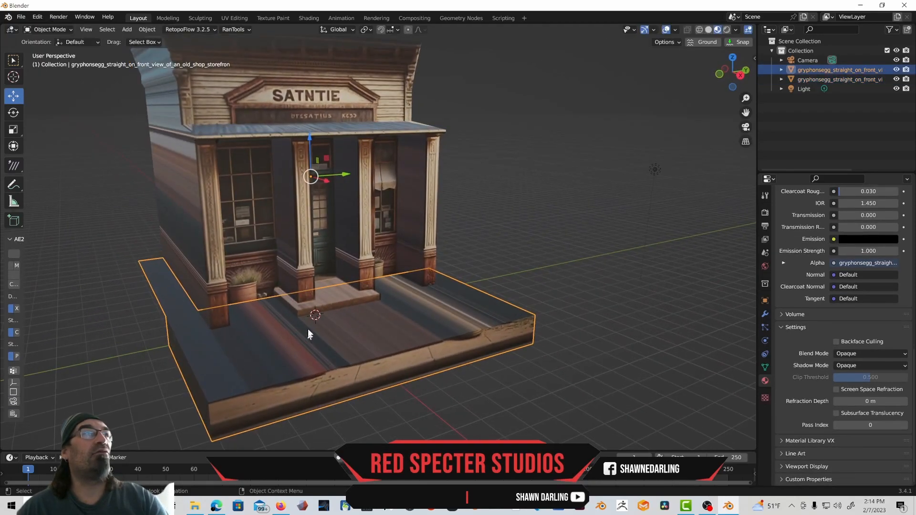
left_click(298, 215)
middle_click_drag(276, 228, 236, 217)
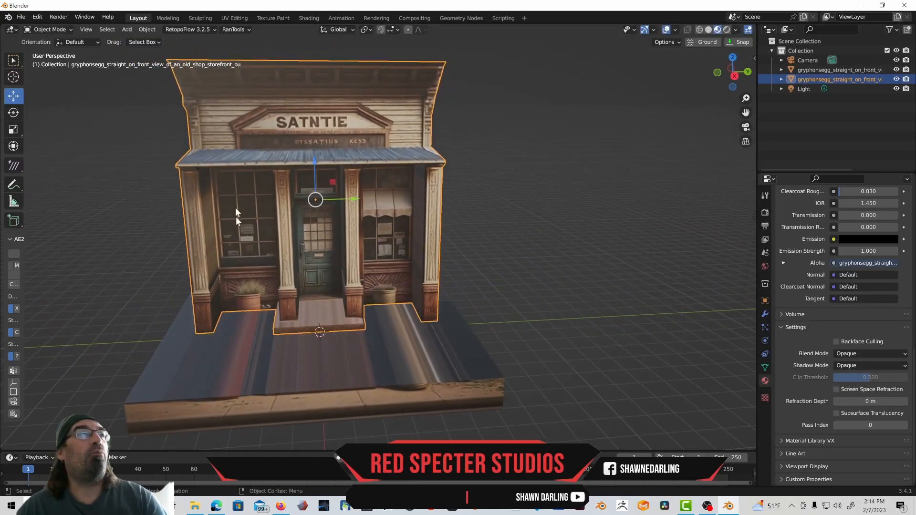
- Select both display window faces of the building in Edit Mode and push them slightly back along the X axis
middle_click_drag(257, 262, 283, 264)
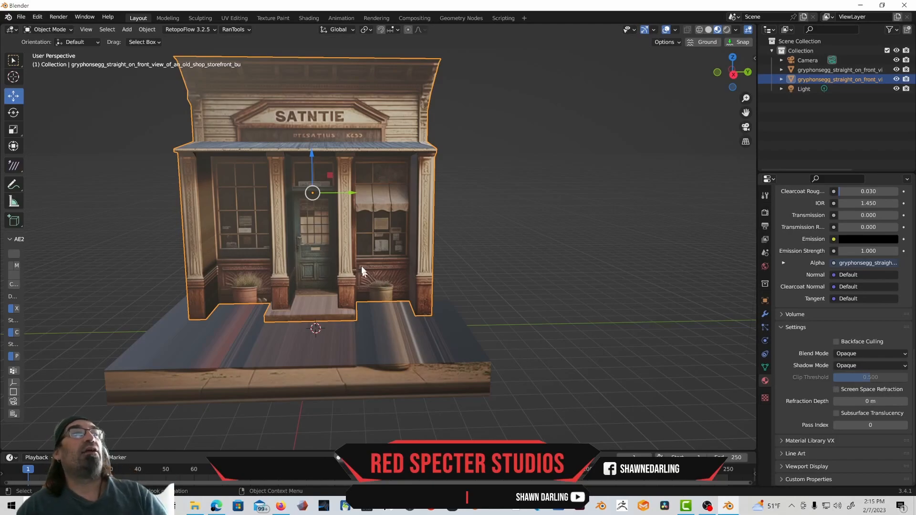
middle_click_drag(345, 242, 355, 242)
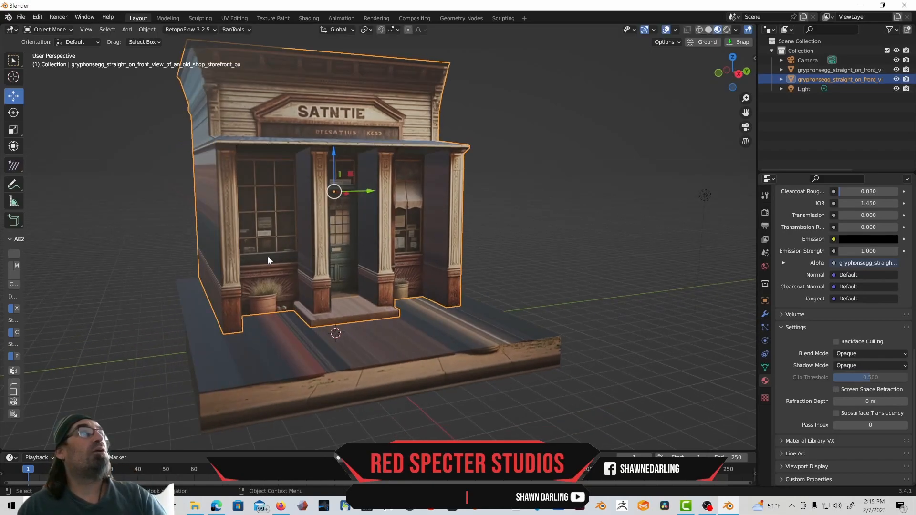
left_click(54, 30)
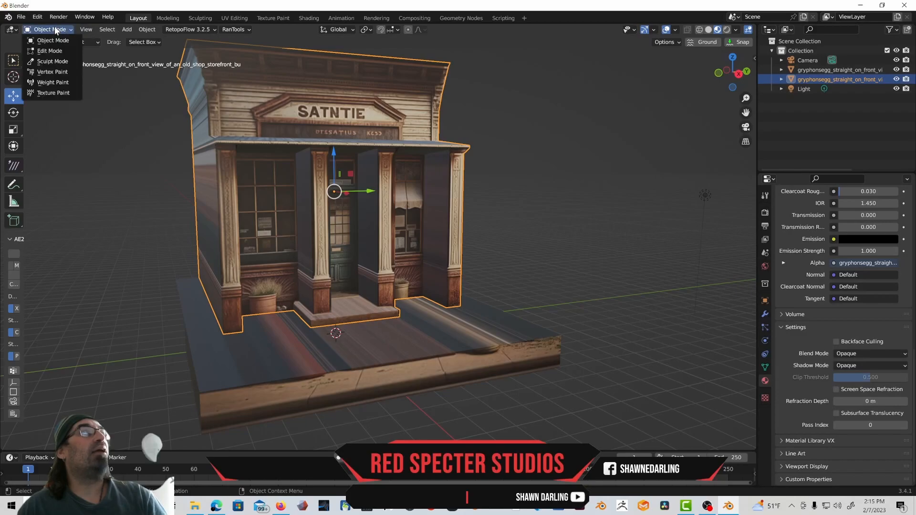
left_click(50, 53)
middle_click_drag(258, 284, 249, 281)
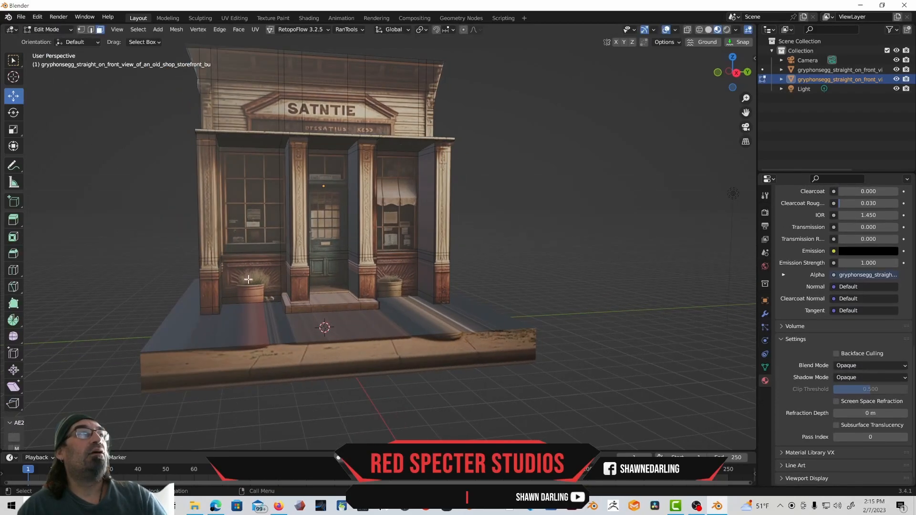
middle_click_drag(257, 210, 247, 211)
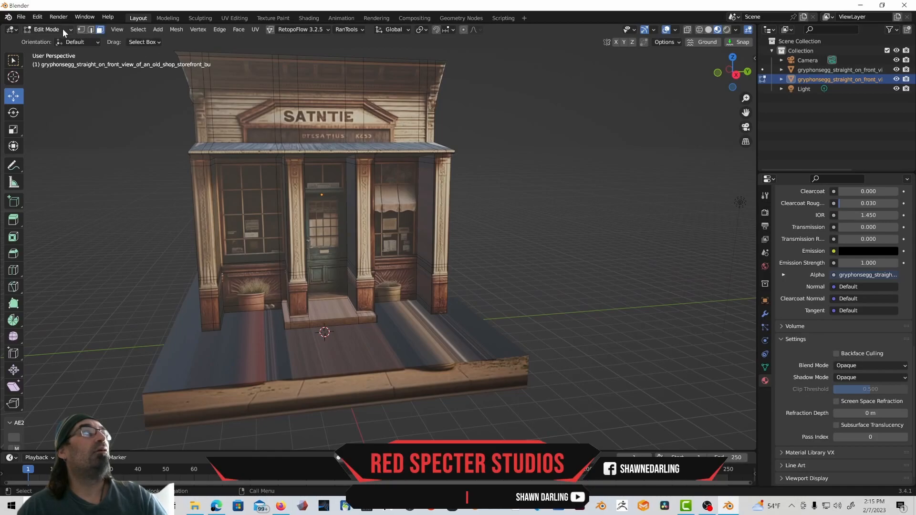
left_click(260, 215)
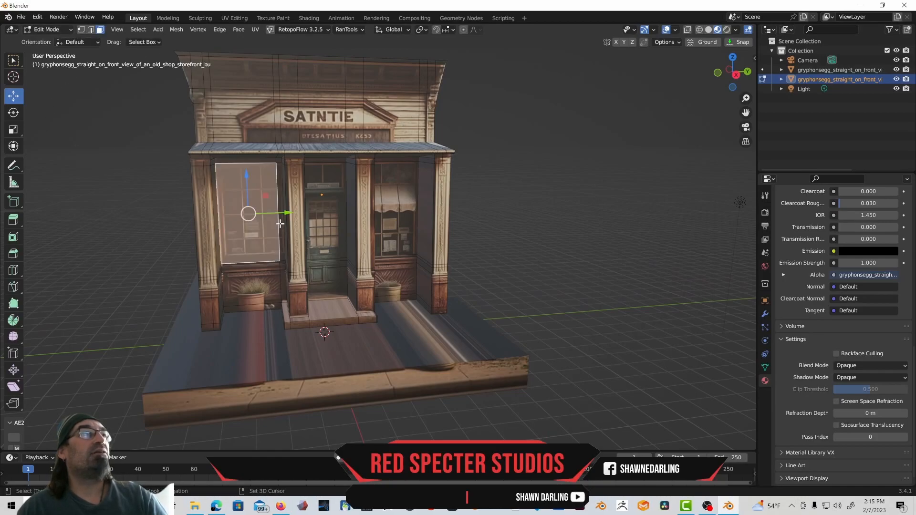
middle_click_drag(280, 224, 275, 220)
left_click(378, 212, "shift")
middle_click_drag(378, 212, 382, 222)
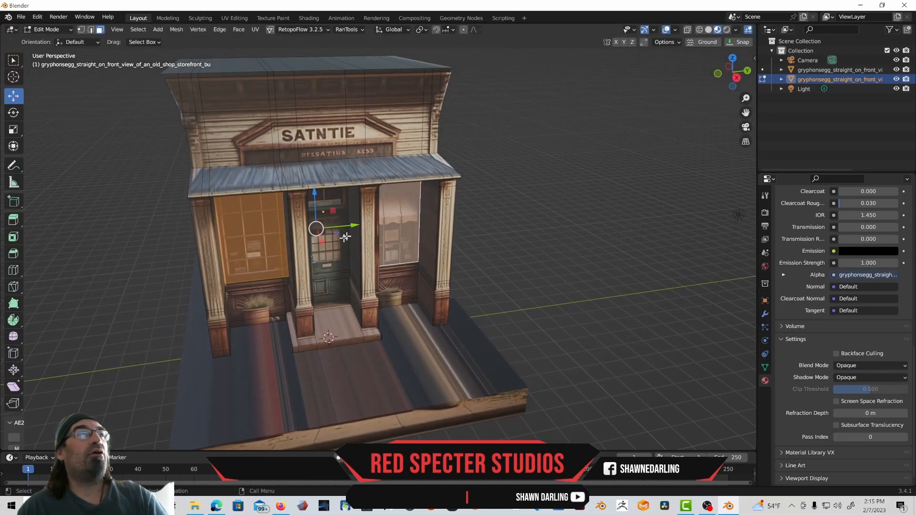
left_click_drag(324, 244, 323, 242)
middle_click_drag(288, 253, 321, 241)
scroll(296, 234, "up", 1)
scroll(321, 237, "up", 1)
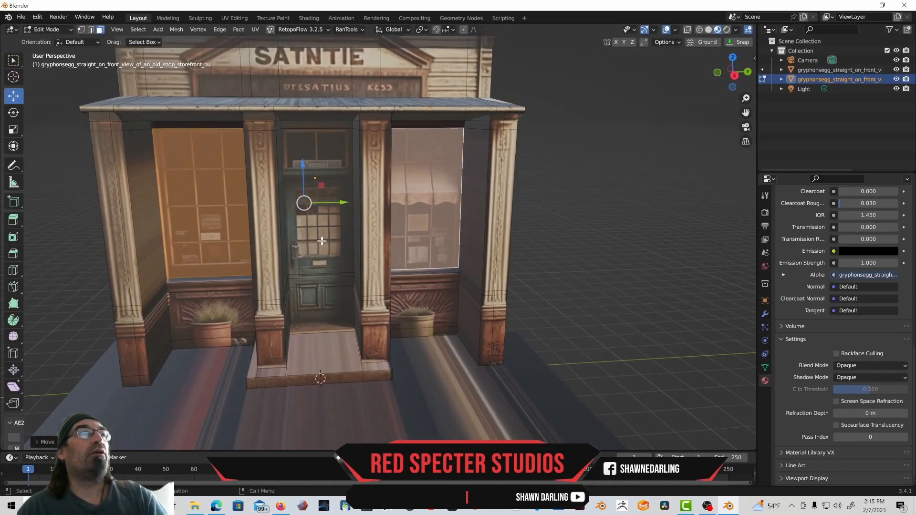
- Select the upper and lower door faces between the two middle pillars
left_click(333, 248)
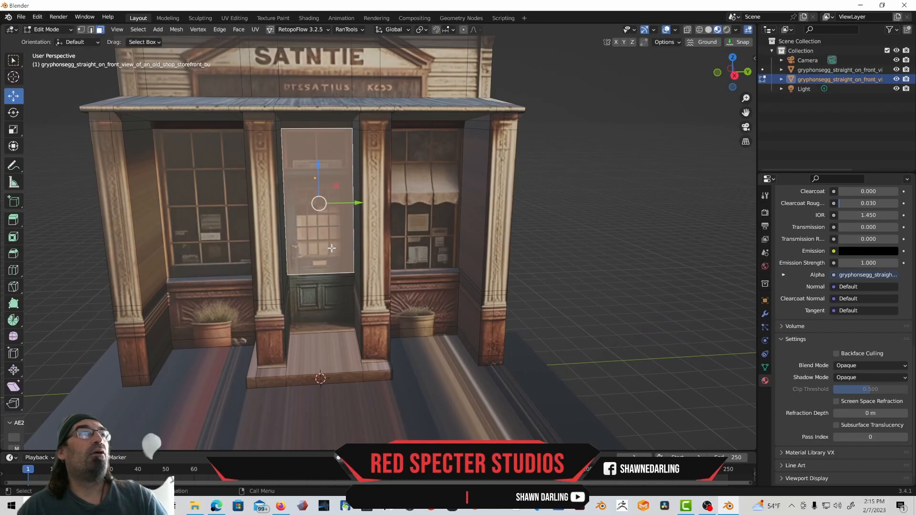
left_click(322, 299, "shift")
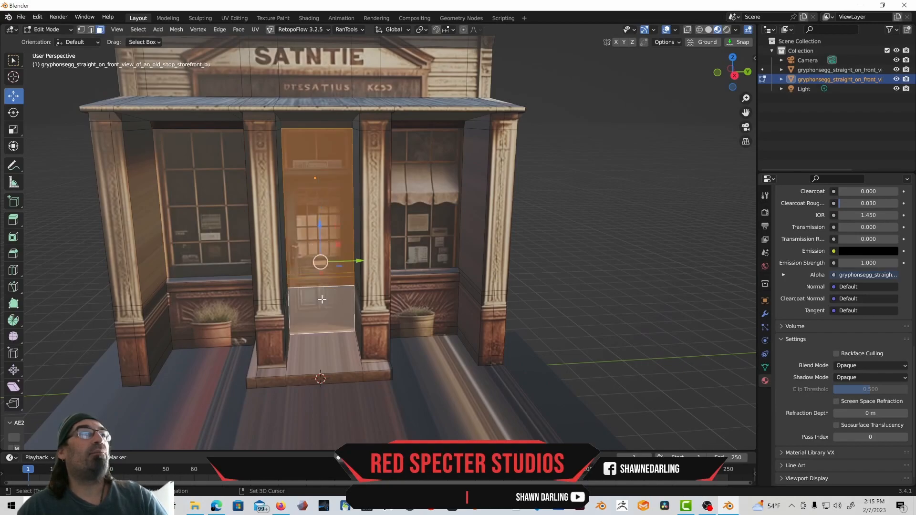
middle_click_drag(324, 299, 298, 225)
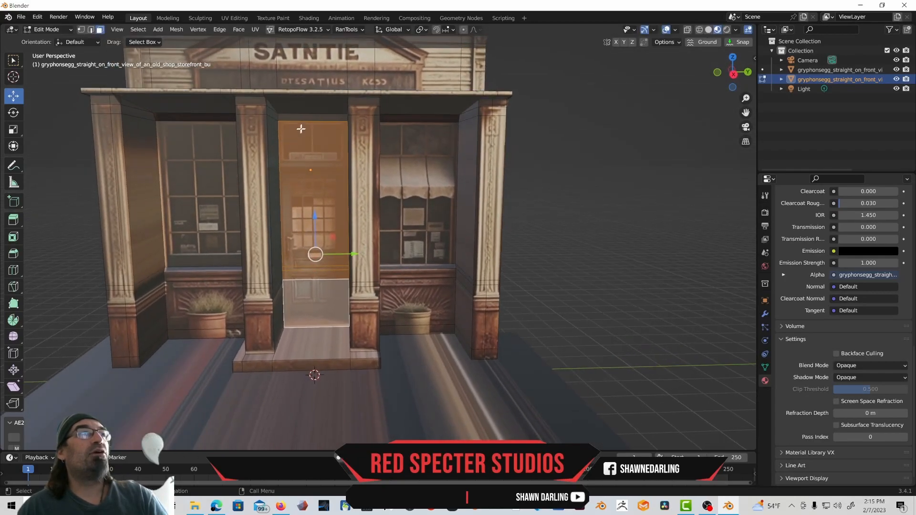
- Select the three narrow strips above the windows and the door and extrude them slightly outward
middle_click_drag(303, 117, 266, 113)
left_click(229, 113)
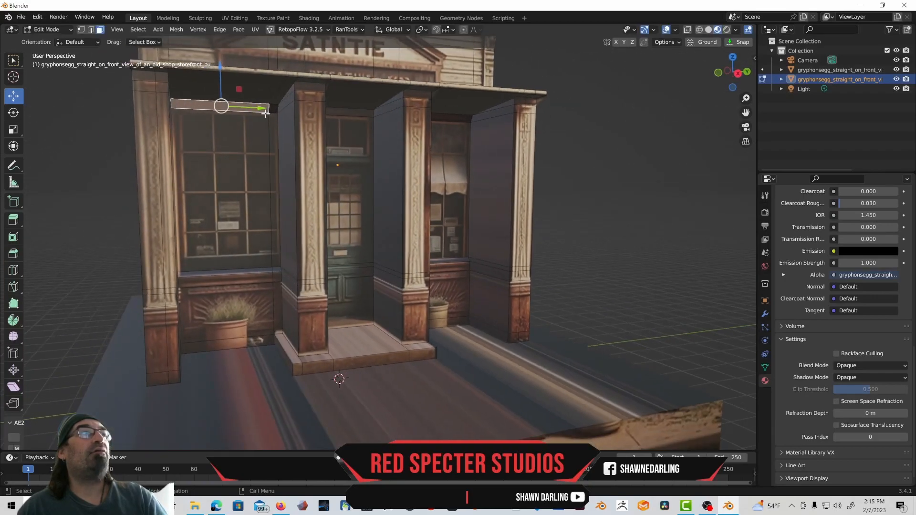
left_click(273, 110, "shift")
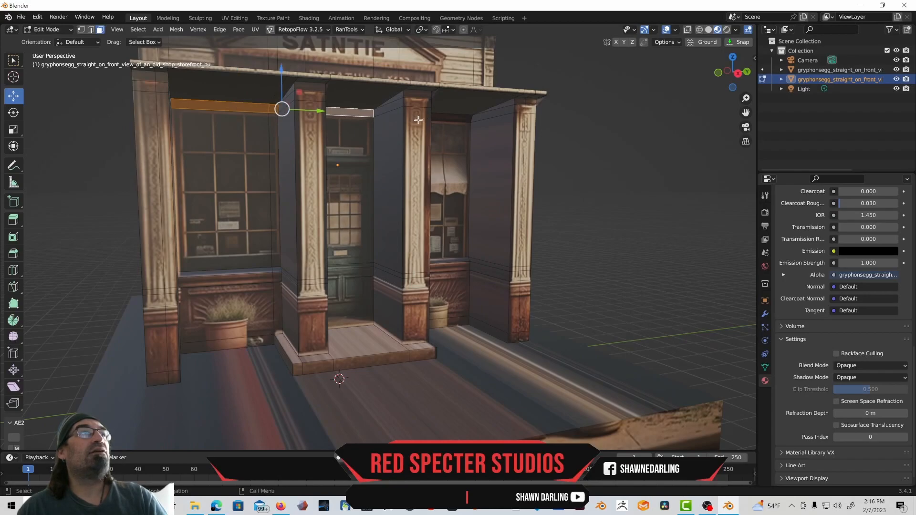
middle_click_drag(420, 120, 391, 121)
middle_click_drag(393, 83, 261, 139)
left_click(13, 220)
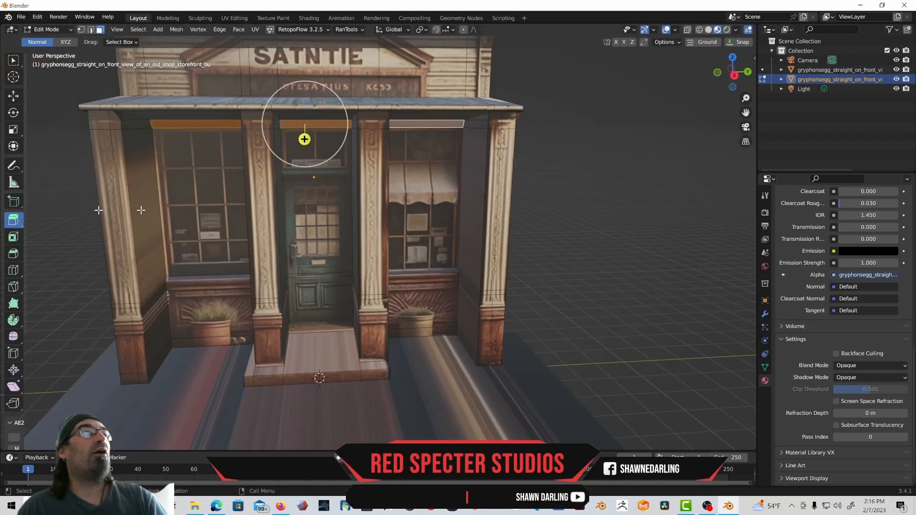
left_click_drag(306, 139, 305, 142)
middle_click_drag(310, 146, 291, 137)
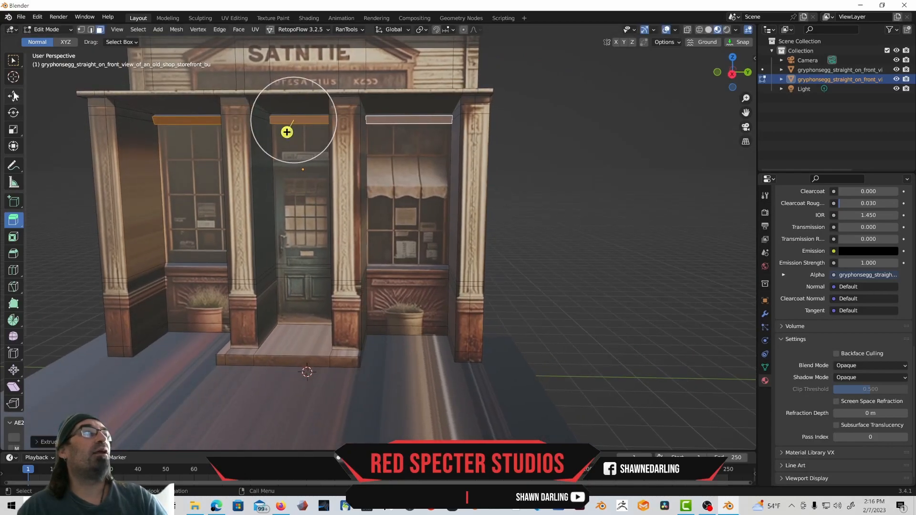
- Raise the extruded strips above the windows and door slightly along the Z axis
left_click(14, 96)
left_click_drag(294, 83, 293, 78)
middle_click_drag(293, 77, 288, 128)
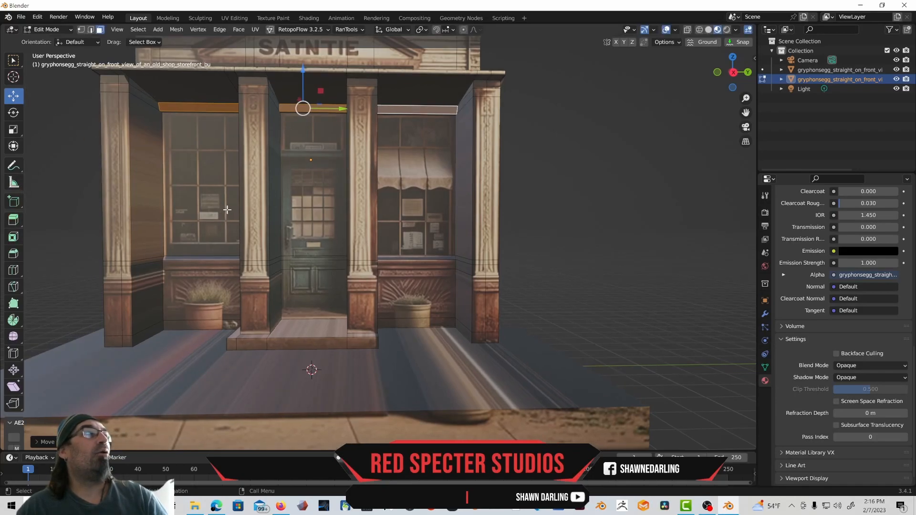
- Select both window faces together with all faces of the door, from its upper section down to its lower panel
left_click(192, 172)
middle_click_drag(192, 172, 413, 195)
left_click(394, 202)
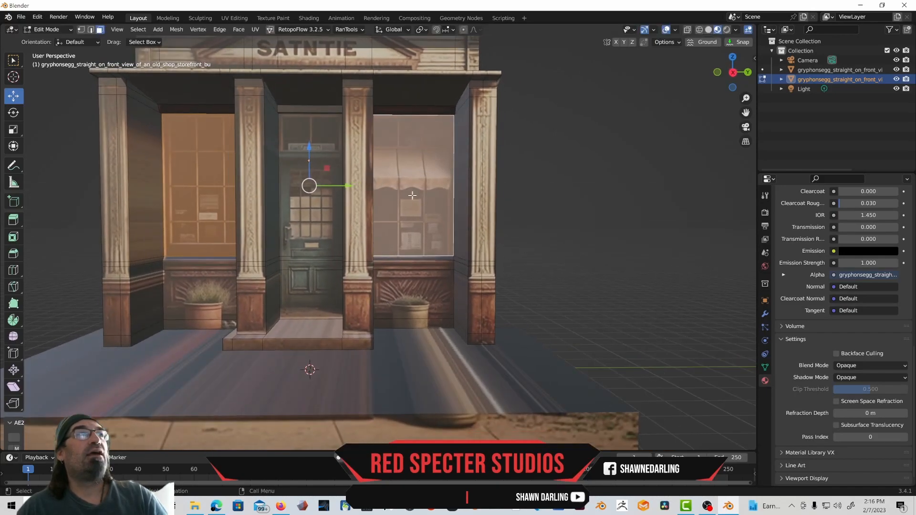
left_click(319, 233)
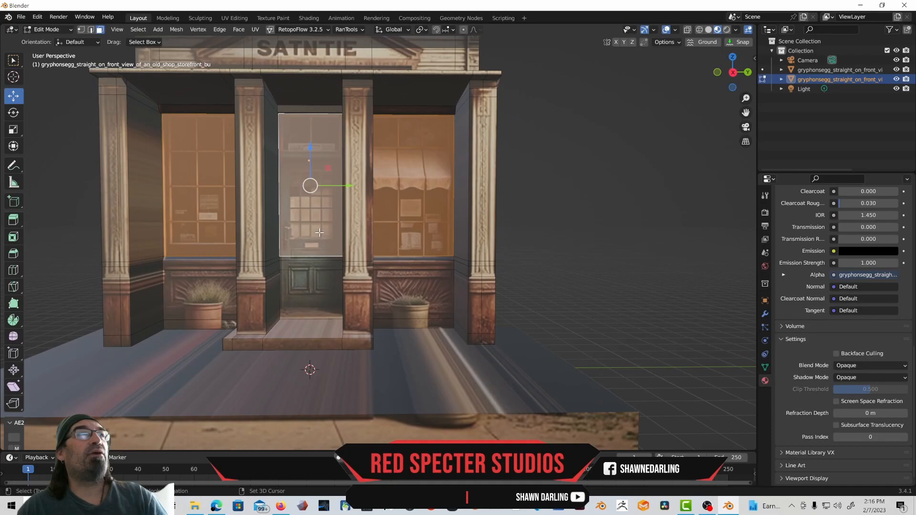
left_click(326, 264)
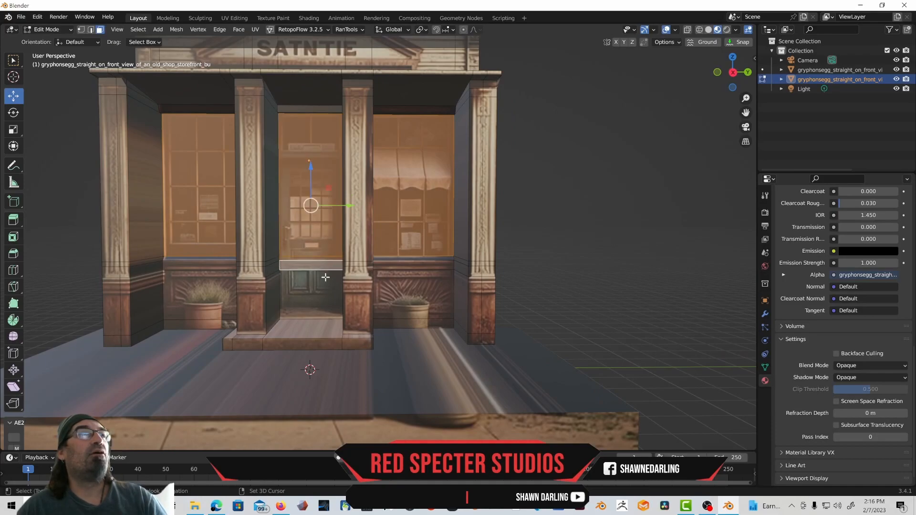
left_click(326, 277)
middle_click_drag(323, 276, 313, 285)
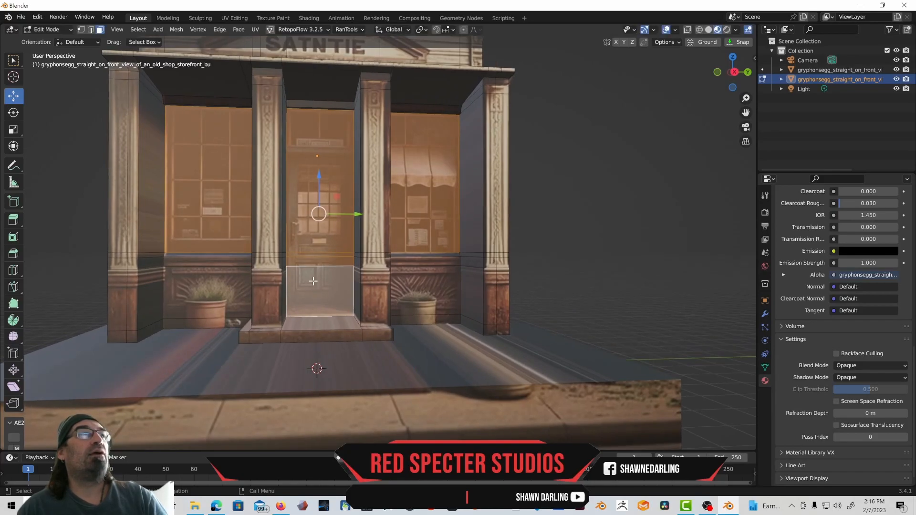
- Separate the selected window and door faces into their own object and select that object in Object Mode
right_click(313, 281)
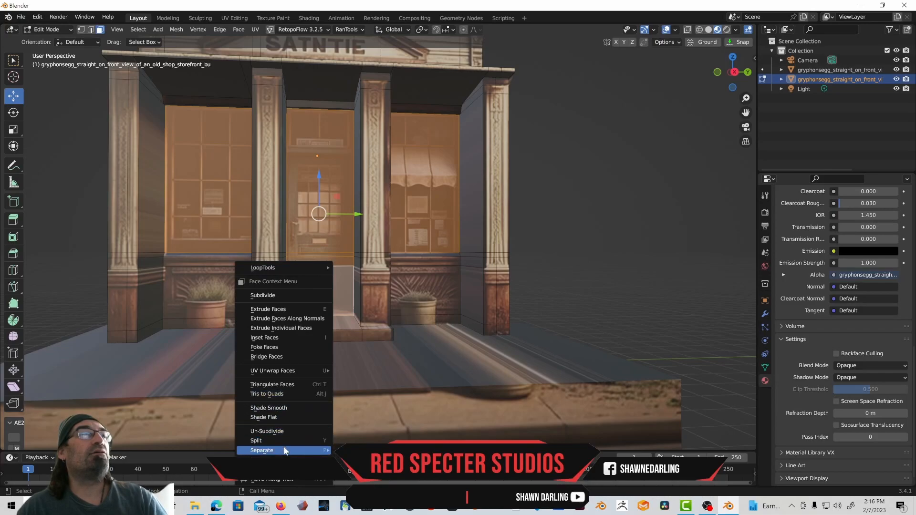
mouse_move(283, 450)
left_click(353, 450)
middle_click_drag(352, 383, 367, 374)
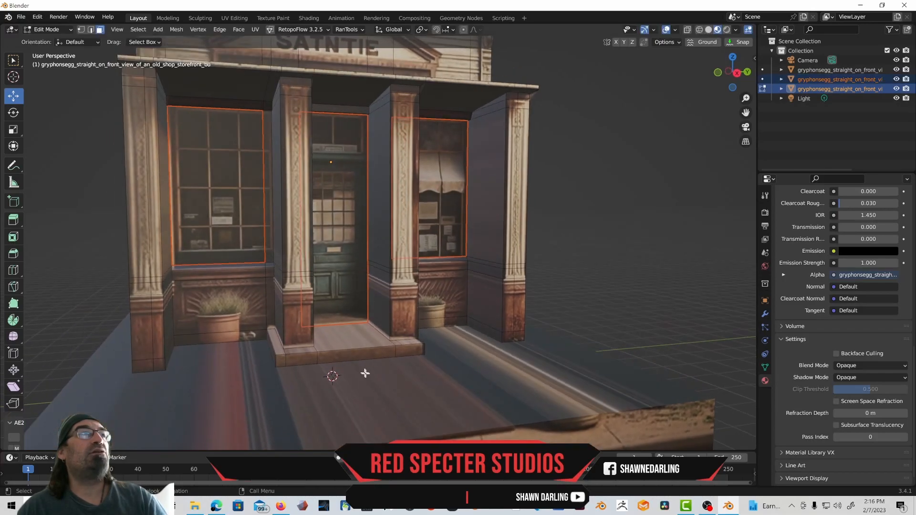
left_click(59, 17)
left_click(36, 27)
left_click(48, 30)
left_click(242, 187)
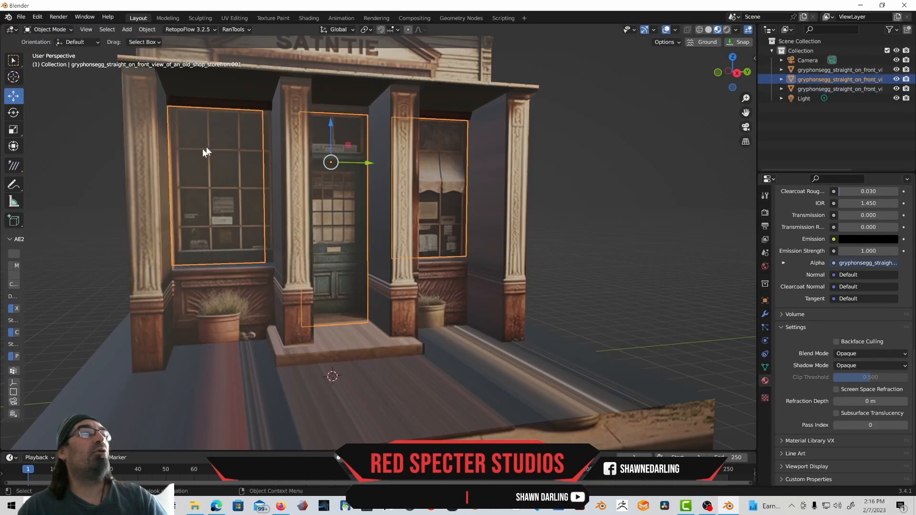
- Add loop cuts to the separated large window beside the door, near its outer side, bottom and top edges
left_click(64, 29)
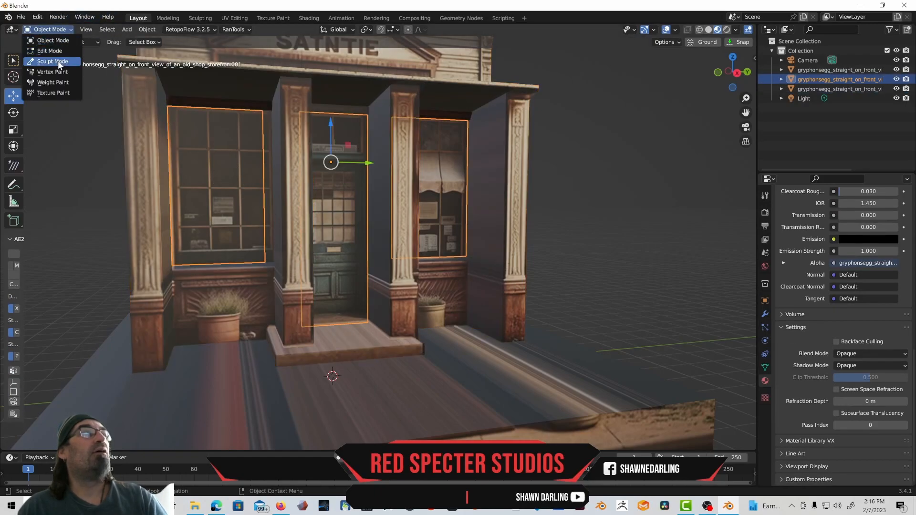
left_click(43, 52)
middle_click_drag(232, 236, 331, 178)
mouse_move(221, 168)
middle_mouse_down()
mouse_move(229, 162)
mouse_move(231, 179)
middle_mouse_up()
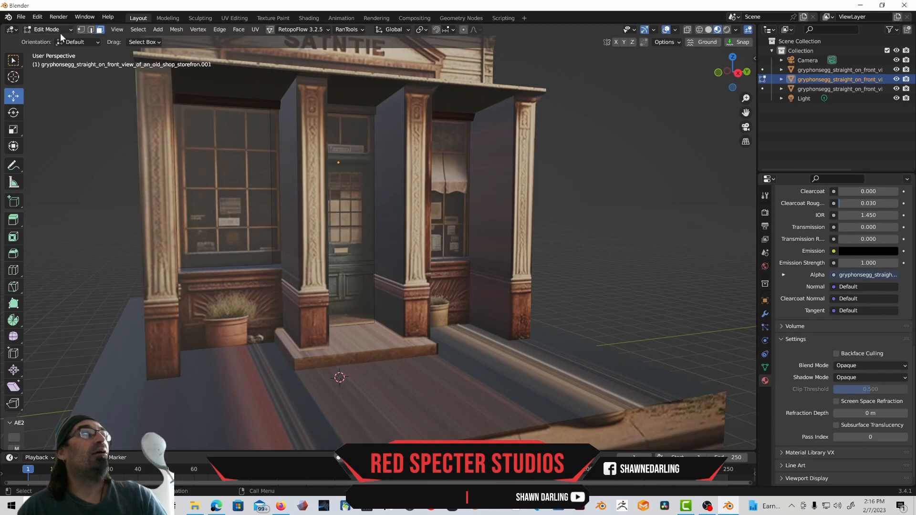
middle_click_drag(187, 182, 185, 168)
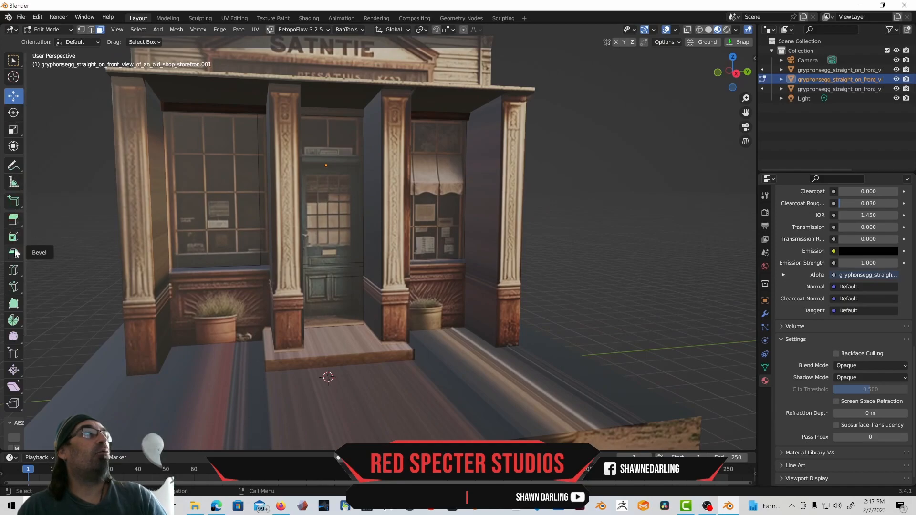
left_click(14, 270)
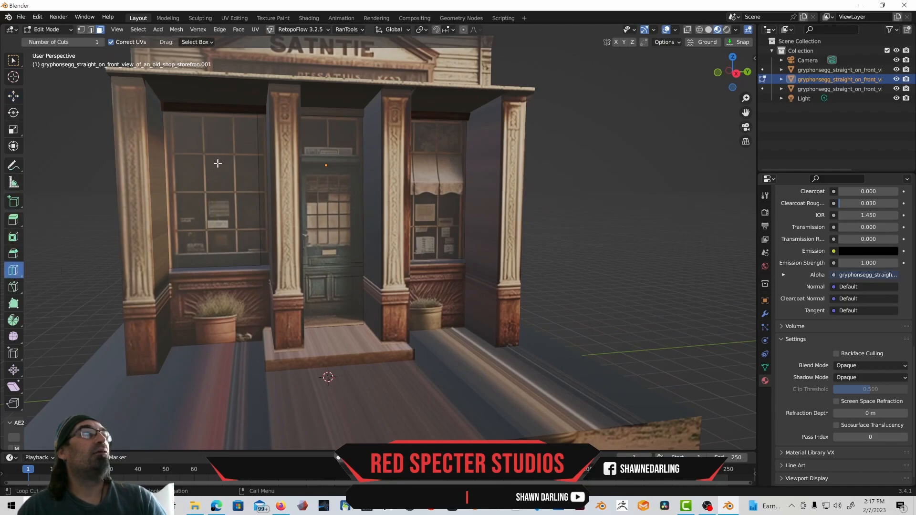
left_click_drag(216, 129, 178, 150)
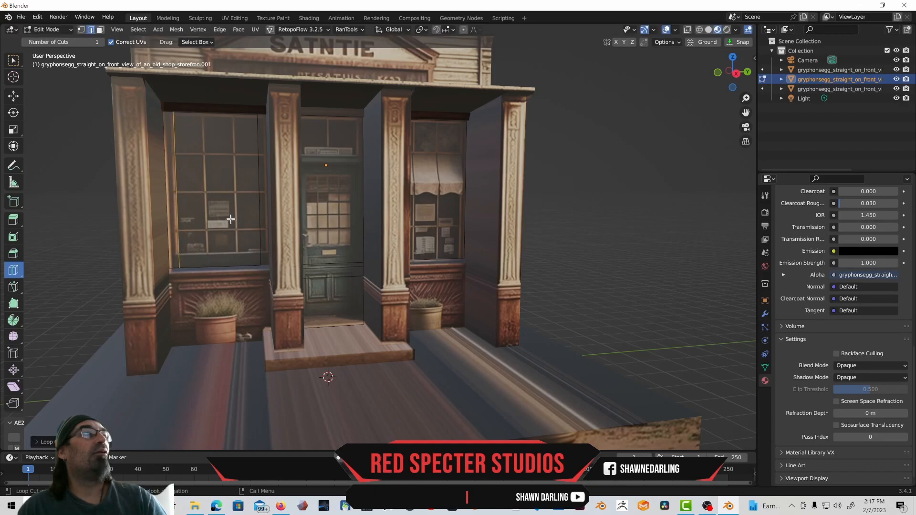
left_click_drag(186, 190, 185, 216)
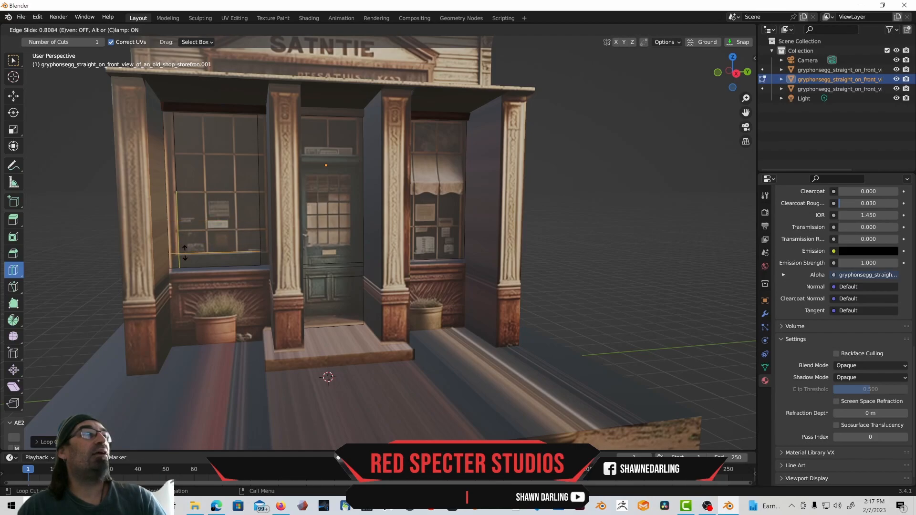
left_click_drag(185, 253, 184, 253)
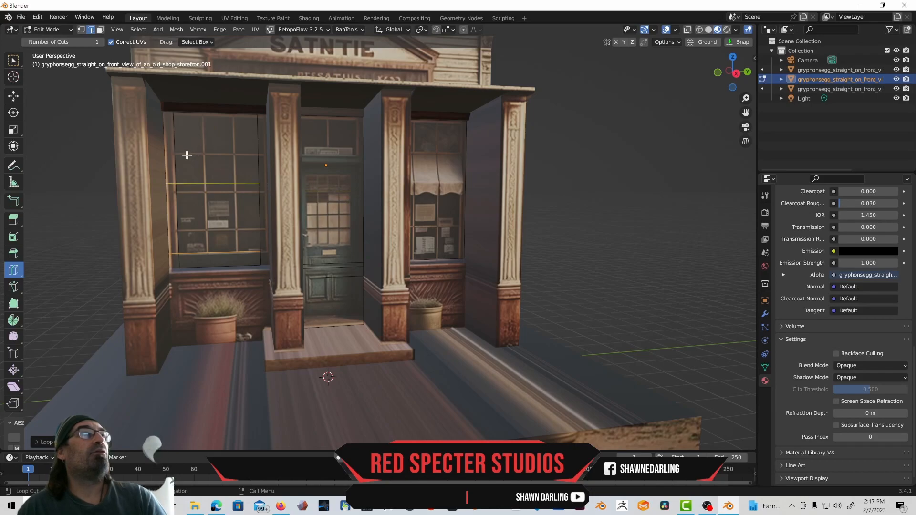
left_click_drag(182, 169, 192, 103)
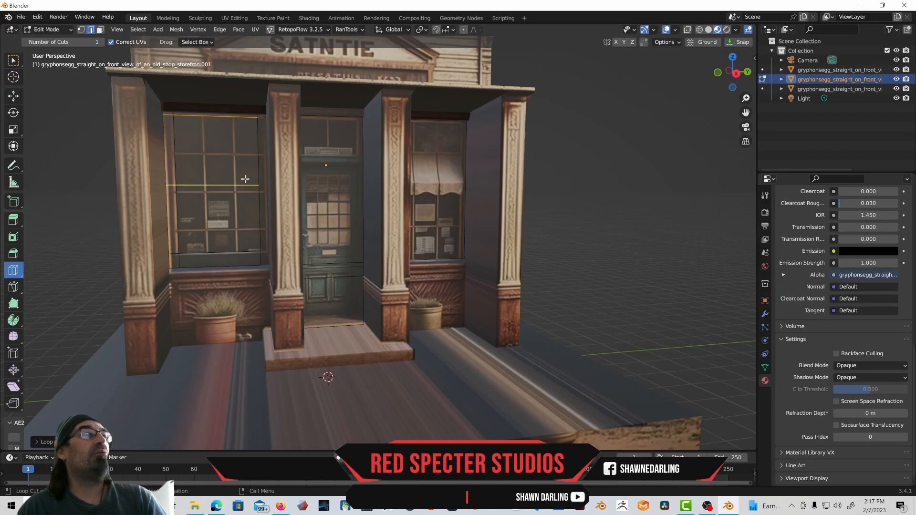
mouse_move(257, 214)
middle_mouse_down()
mouse_move(237, 219)
mouse_move(244, 214)
middle_mouse_up()
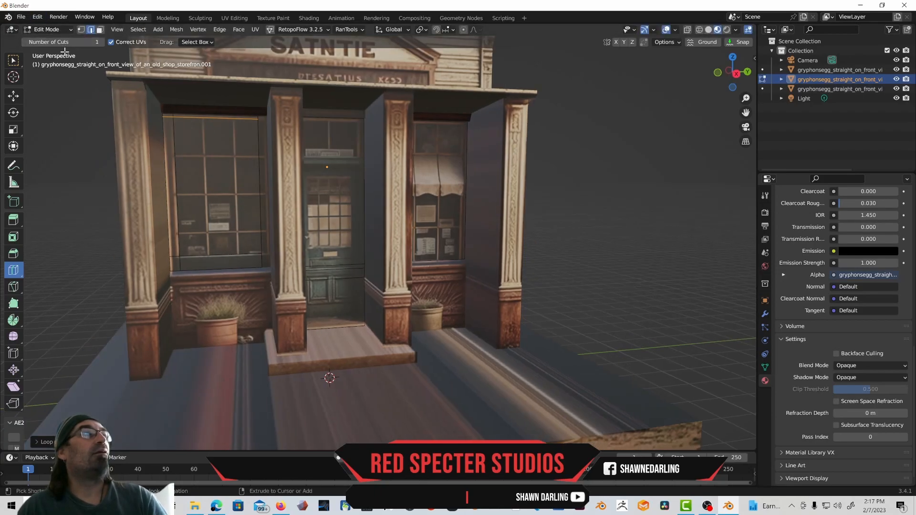
- Undo the window loop cuts, the separation of the window and door faces, and the selection of the lower door panel
key("3")
key("ctrl+z")
key("ctrl+z")
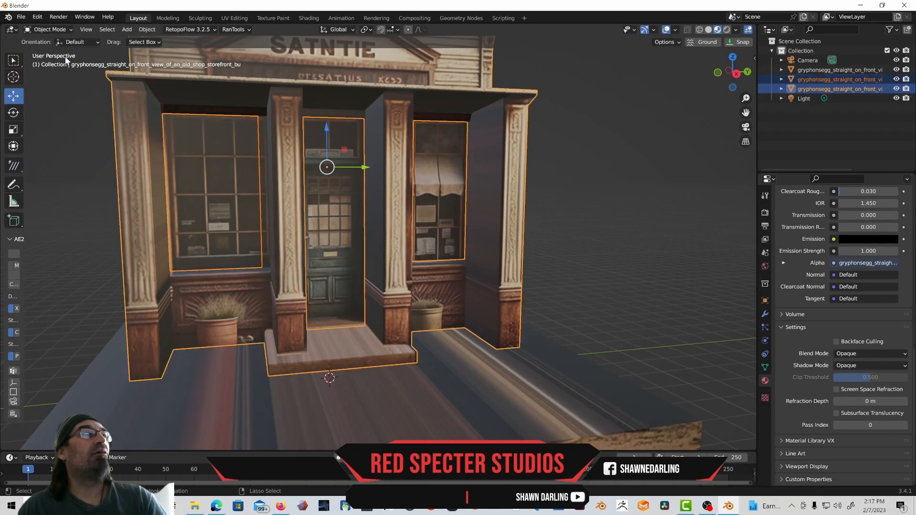
key("ctrl+z")
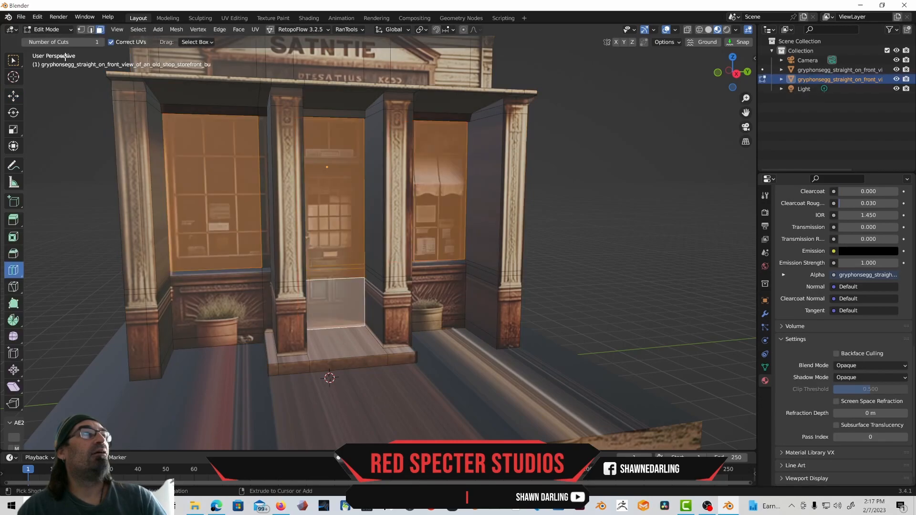
key("ctrl+z")
key("ctrl+z")
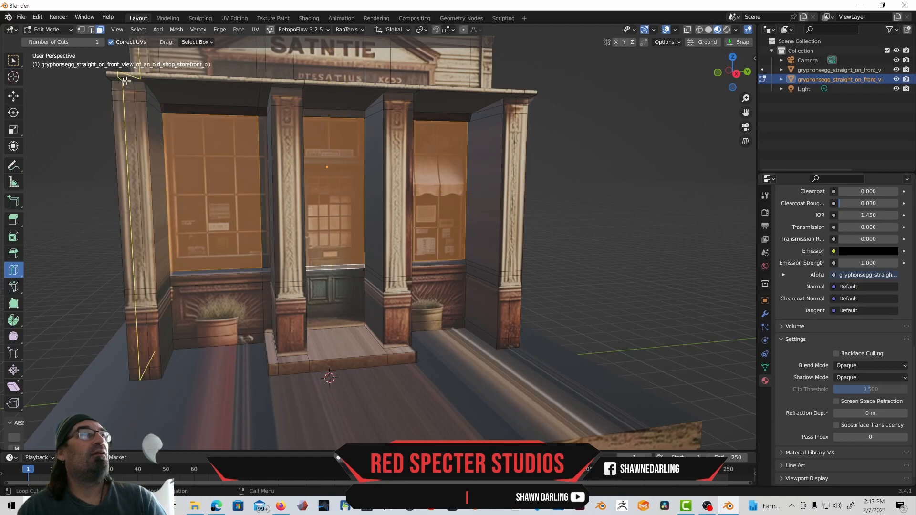
- Add the door's lower panel and the narrow strip above it to the selected window and door faces
left_click(13, 61)
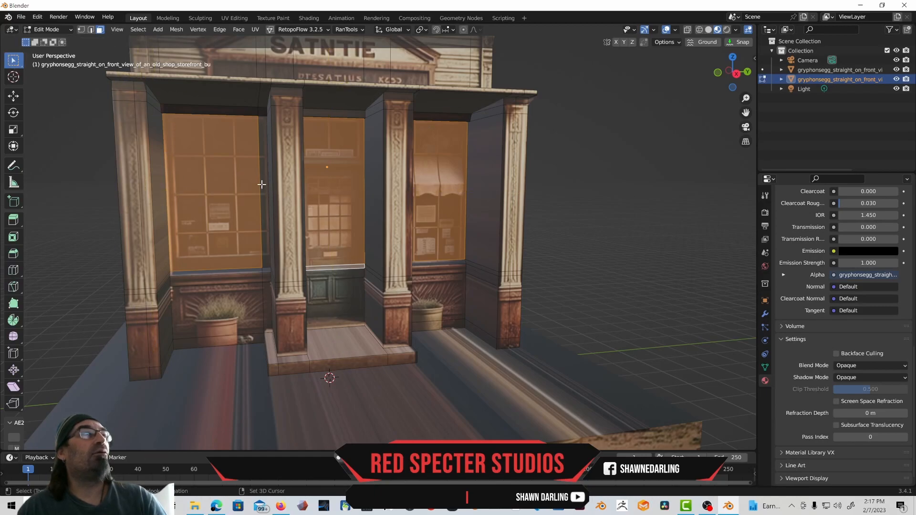
left_click(339, 286, "shift")
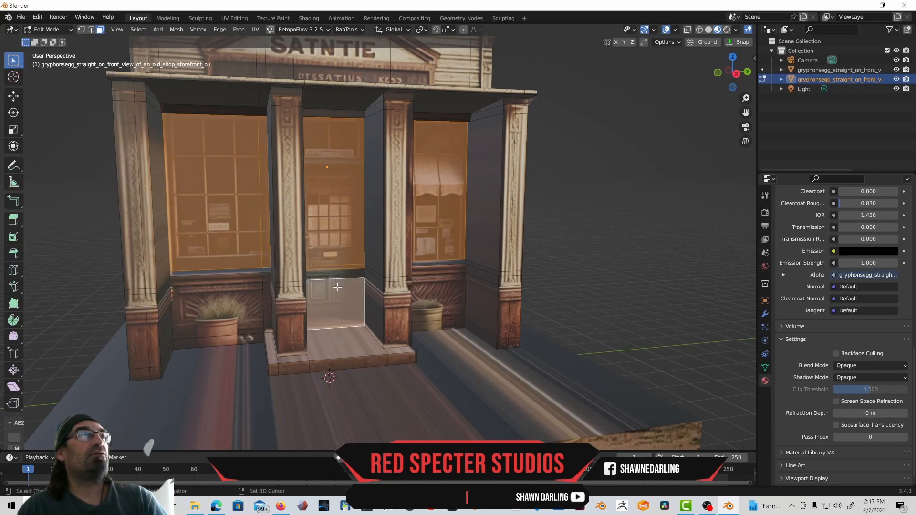
left_click(340, 274, "shift")
middle_click_drag(340, 275, 322, 265)
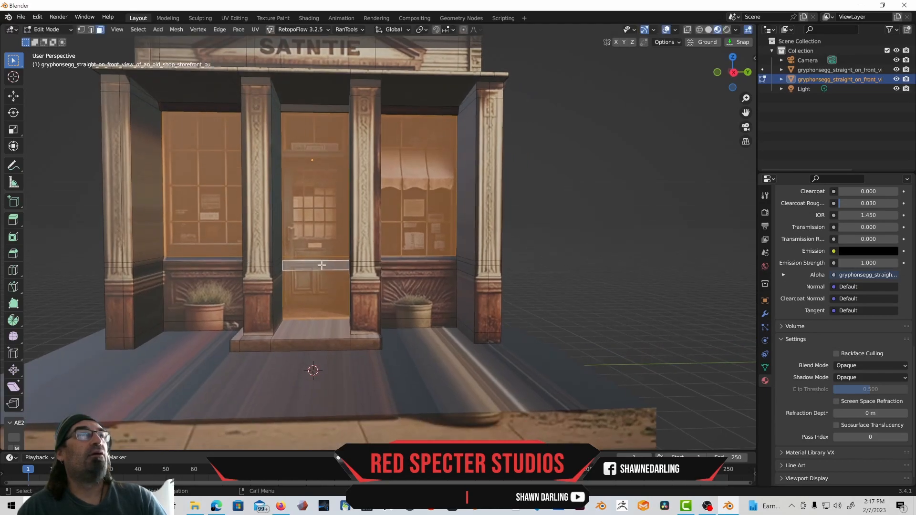
- Separate the selected window and door faces into their own object and select that object in Object Mode
right_click(304, 194)
mouse_move(279, 363)
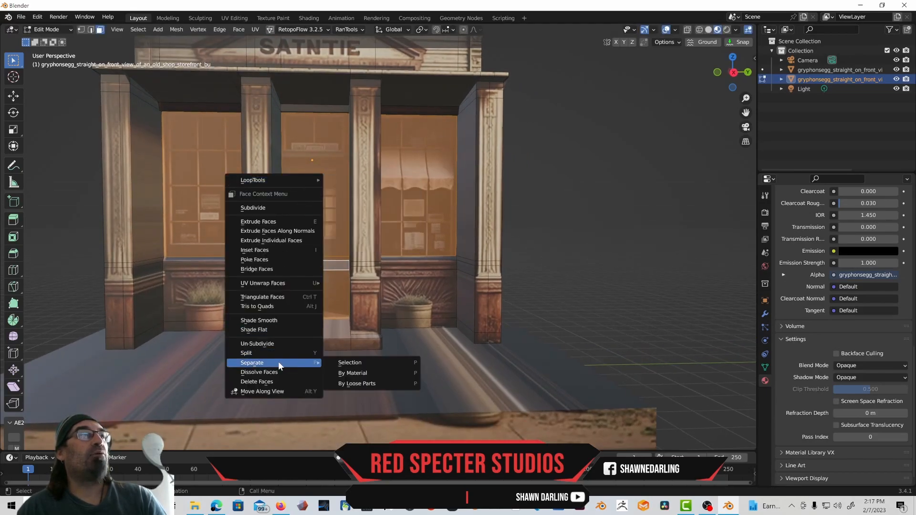
left_click(350, 363)
middle_click_drag(354, 365, 213, 201)
left_click(49, 30)
left_click(51, 40)
left_click(260, 211)
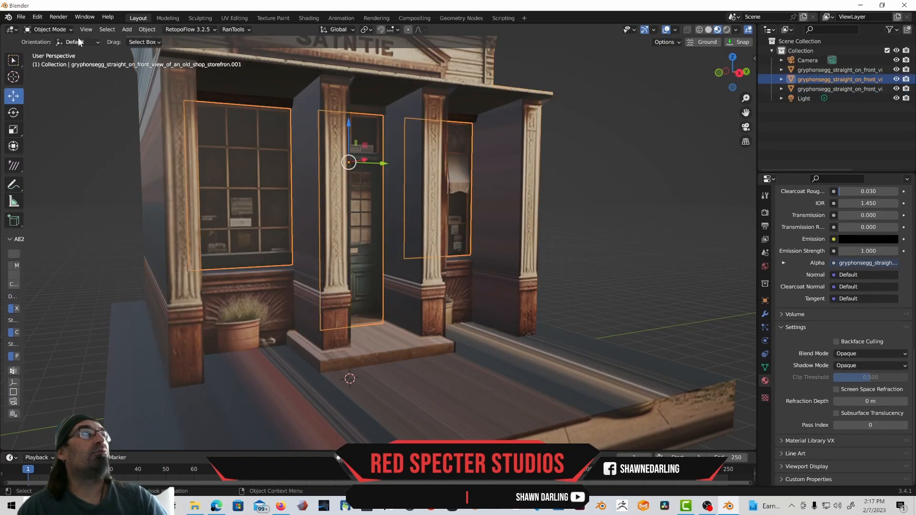
- Enter Edit Mode on the separated object and select both faces of the large window, including its narrow side strip
left_click(68, 28)
left_click(61, 51)
middle_click_drag(265, 235, 258, 213)
left_click(257, 210)
left_click(263, 208, "shift")
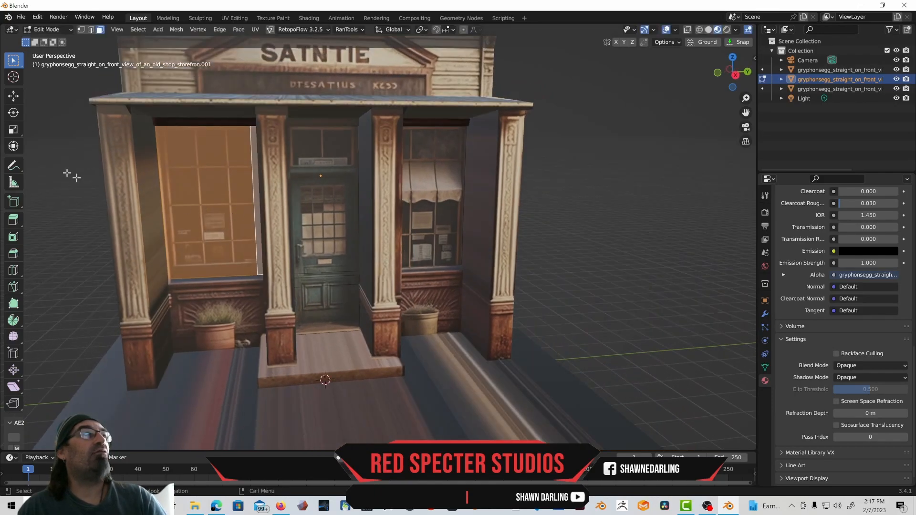
- Add loop cuts to the large window along the outer side, bottom, inner side and top of its frame
left_click(13, 270)
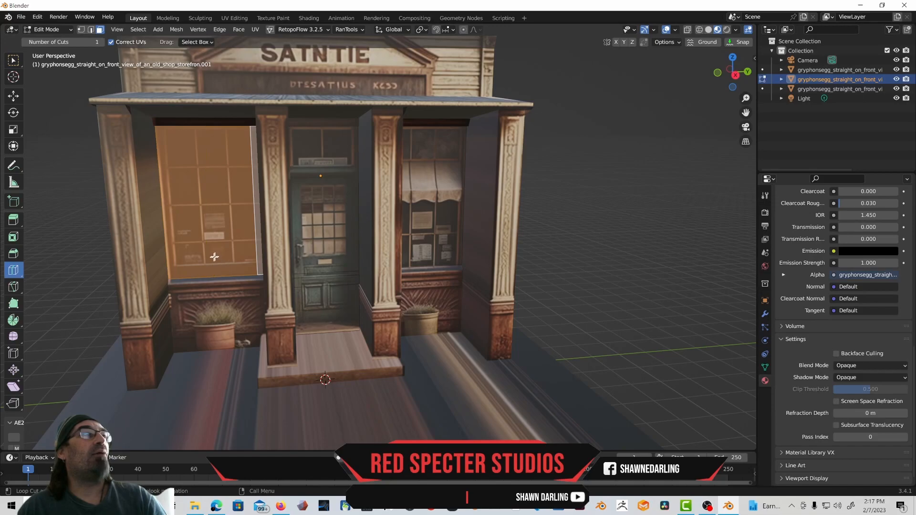
left_click_drag(212, 263, 193, 265)
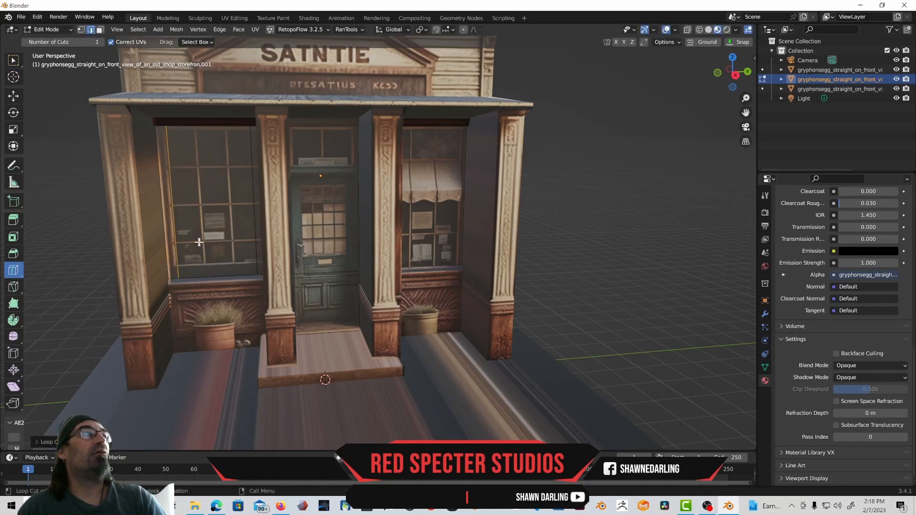
left_click_drag(245, 205, 244, 262)
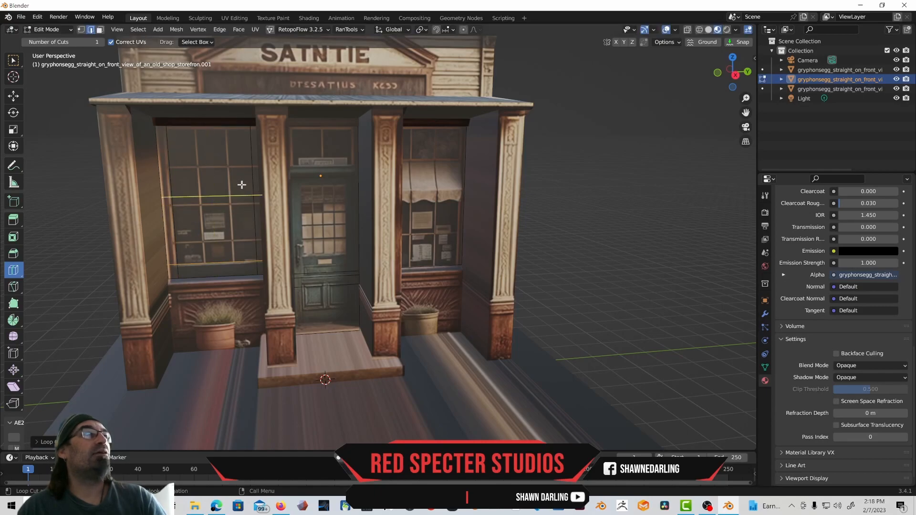
middle_click_drag(241, 184, 250, 185)
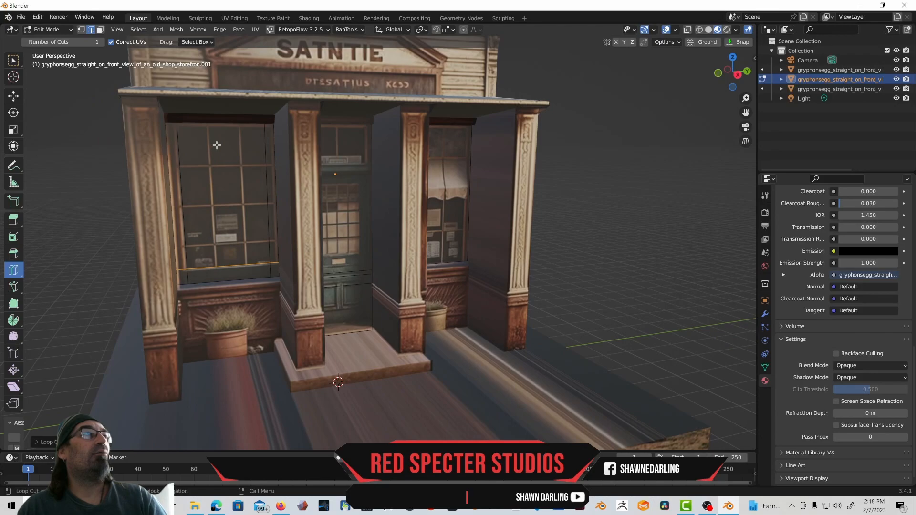
left_click_drag(228, 135, 279, 144)
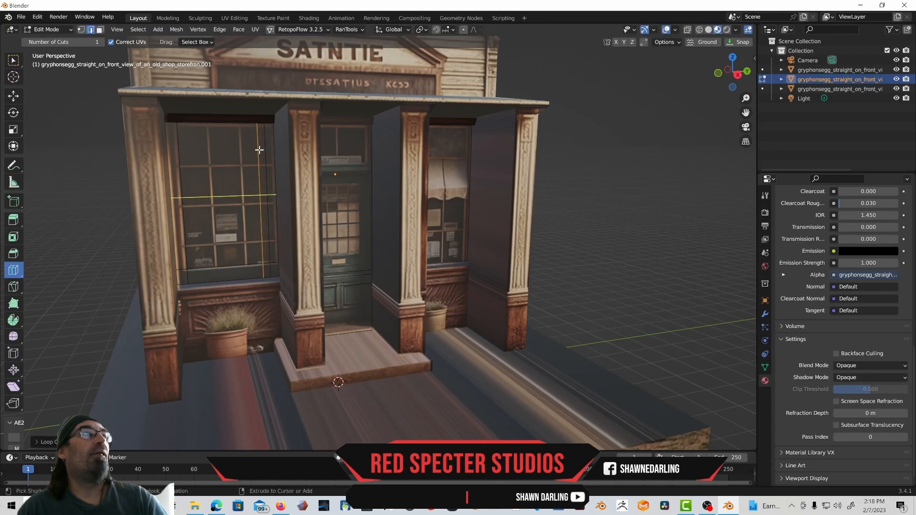
left_click(270, 123)
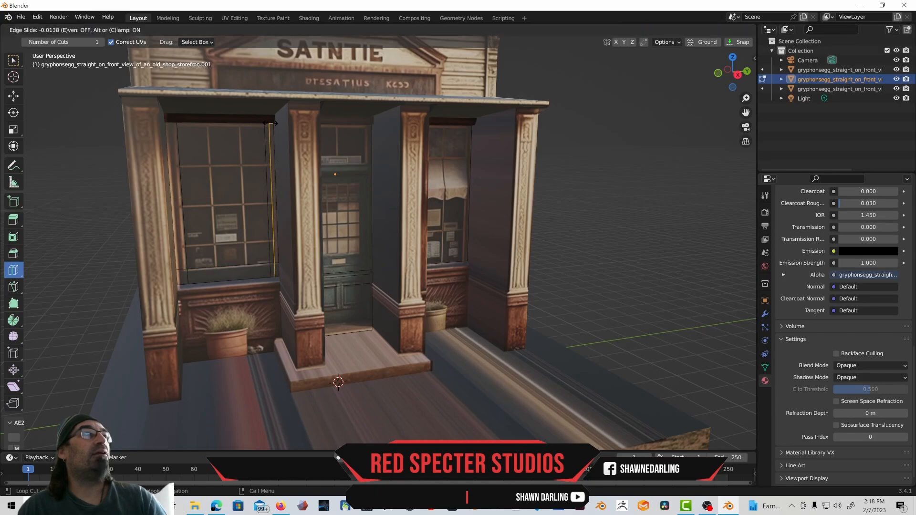
left_click_drag(181, 178, 199, 102)
scroll(231, 172, "up", 4)
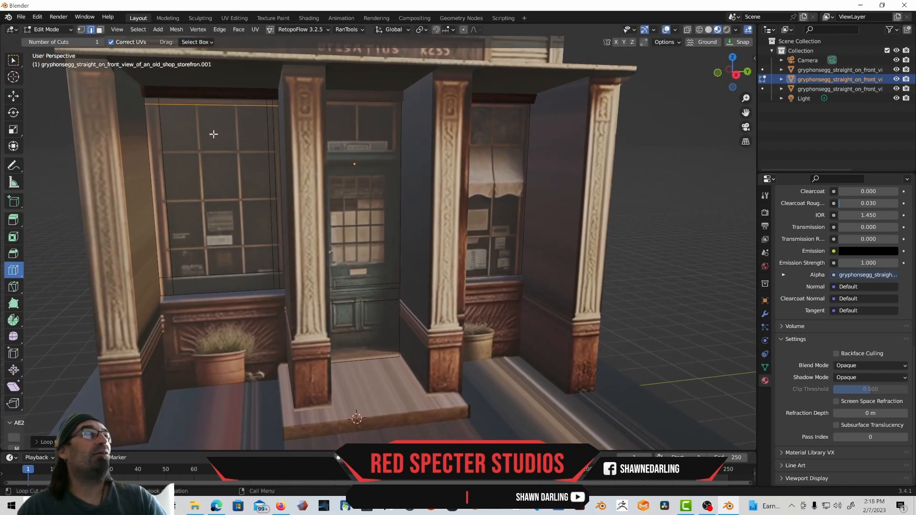
- Add vertical and horizontal loop cuts along the large window's dividing bars so that each glass pane is outlined
left_click_drag(213, 103, 201, 139)
left_click_drag(239, 115, 240, 117)
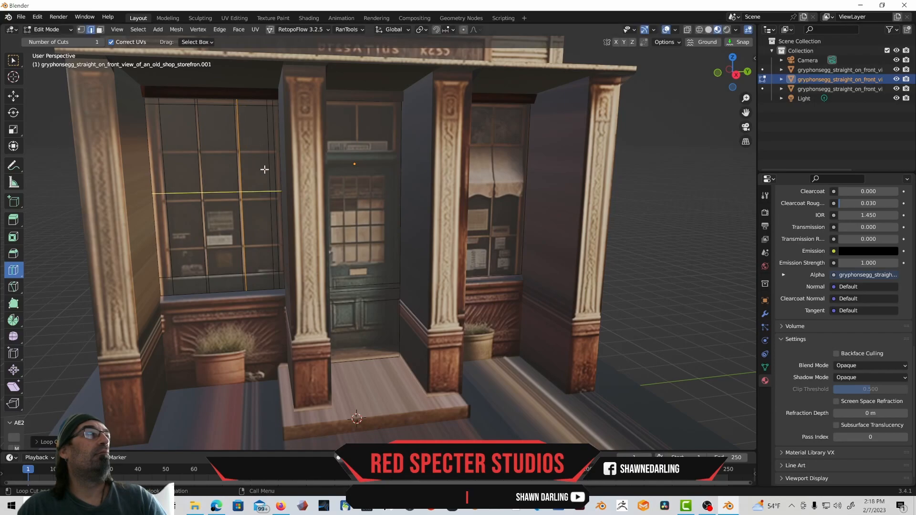
left_click_drag(263, 188, 250, 281)
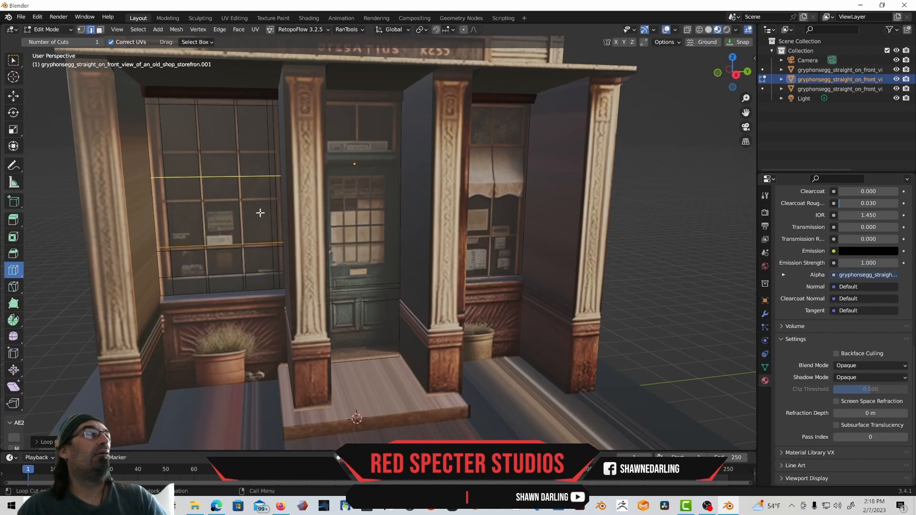
left_click_drag(255, 213, 254, 237)
left_click_drag(256, 174, 254, 215)
left_click_drag(255, 163, 256, 166)
left_click_drag(255, 119, 255, 141)
middle_click_drag(251, 192, 240, 195)
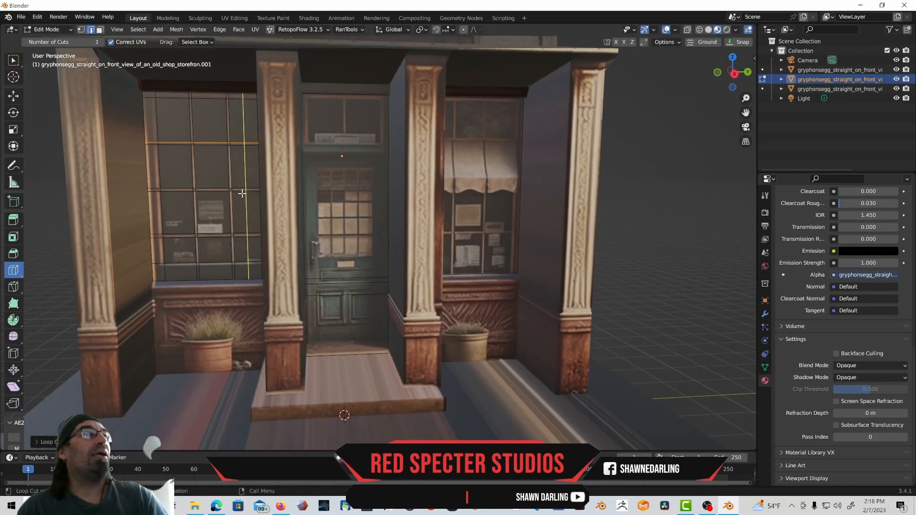
- Select all twelve glass pane faces of the large window in face select mode
left_click(100, 30)
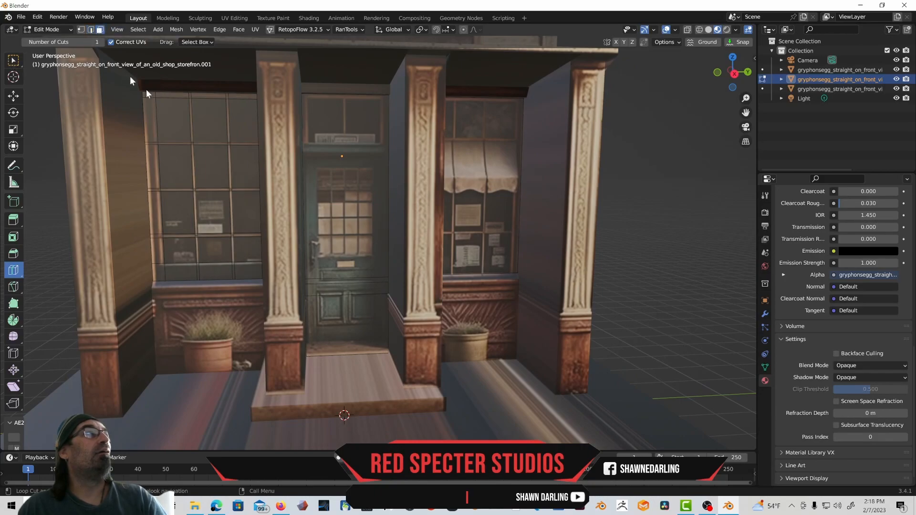
left_click(14, 60)
left_click(172, 123)
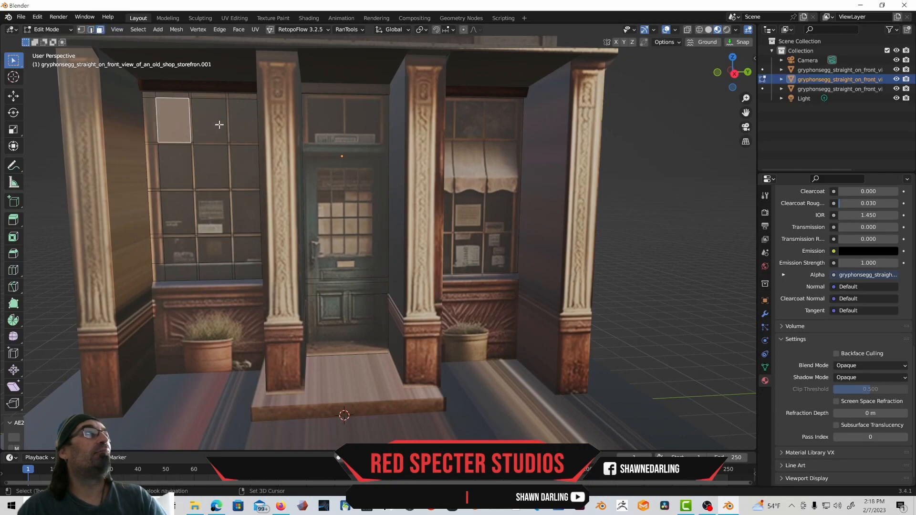
left_click(219, 125, "shift")
left_click(243, 129, "shift")
left_click(243, 160, "shift")
left_click(203, 168, "shift")
left_click(178, 170, "shift")
left_click(179, 212, "shift")
left_click(214, 213, "shift")
left_click(245, 232, "shift")
left_click(243, 249, "shift")
left_click(213, 249, "shift")
left_click(176, 249, "shift")
middle_click_drag(176, 249, 125, 267)
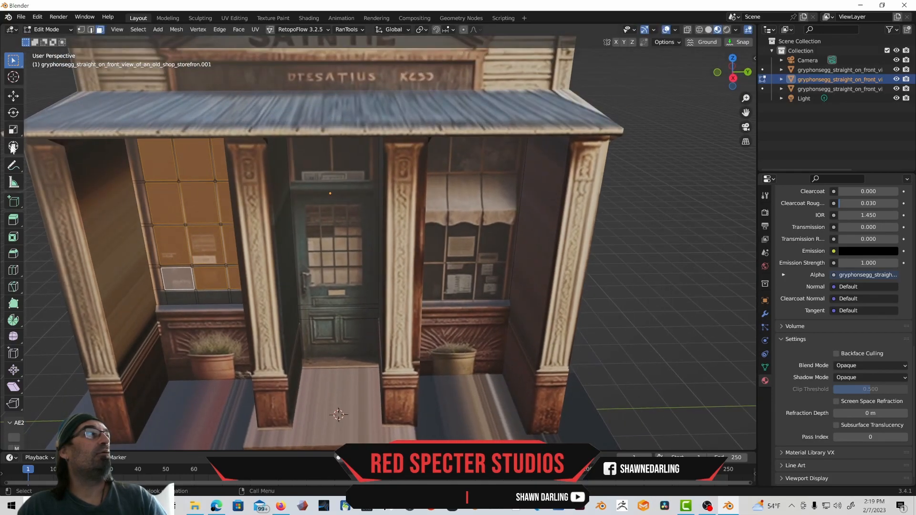
- Extrude the selected panes of the large window slightly inward with Extrude Region
left_click(13, 220)
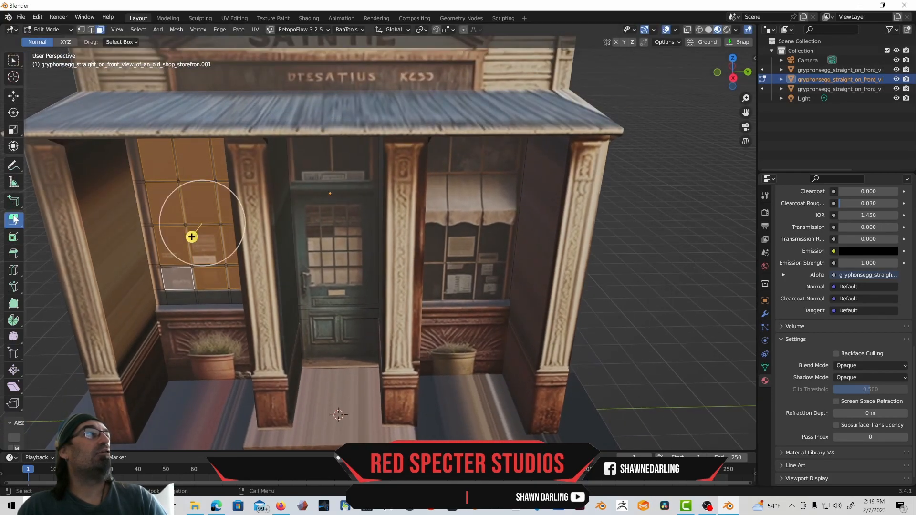
left_click_drag(191, 237, 197, 236)
mouse_move(196, 236)
middle_mouse_down()
mouse_move(224, 222)
mouse_move(194, 236)
middle_mouse_up()
middle_click_drag(370, 248, 295, 245)
- Add horizontal loop cuts to the small window at the awning's top, the valance's upper and lower edges, and closely around the lower edge
left_click(13, 60)
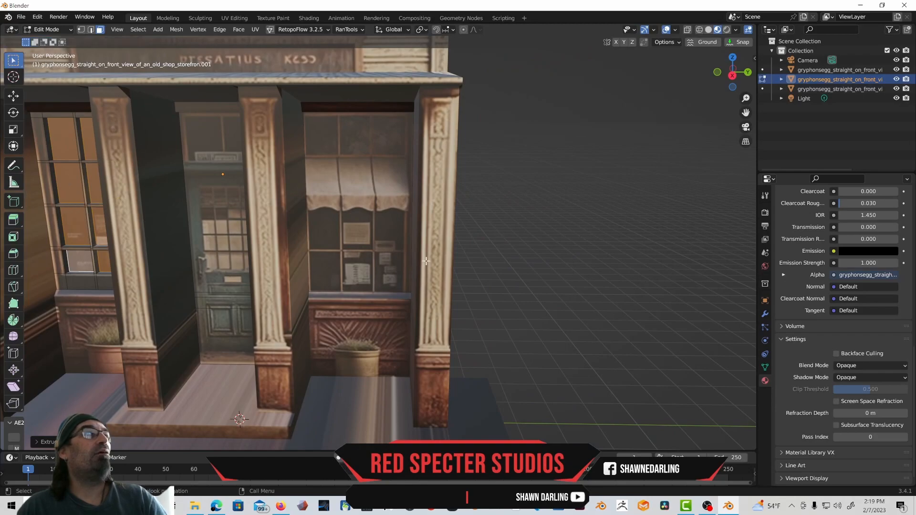
left_click(363, 237)
middle_click_drag(325, 196, 316, 191)
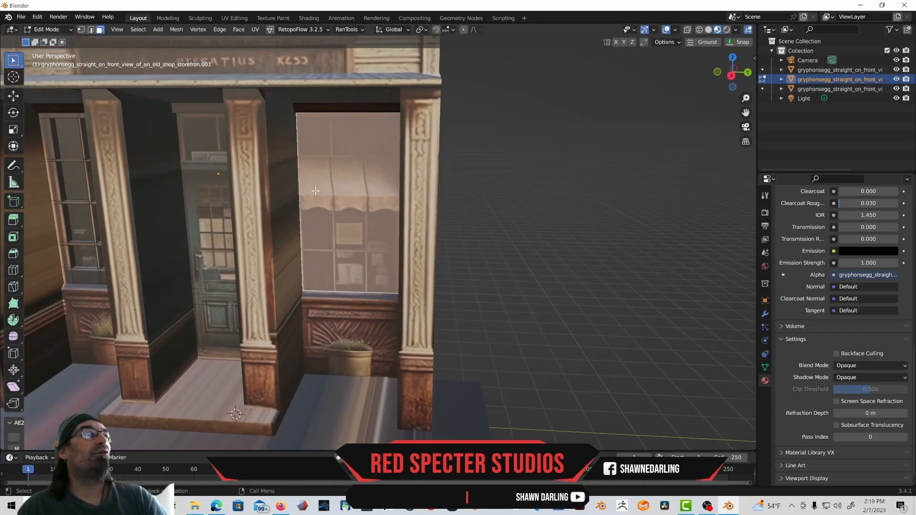
middle_click_drag(269, 223, 265, 219)
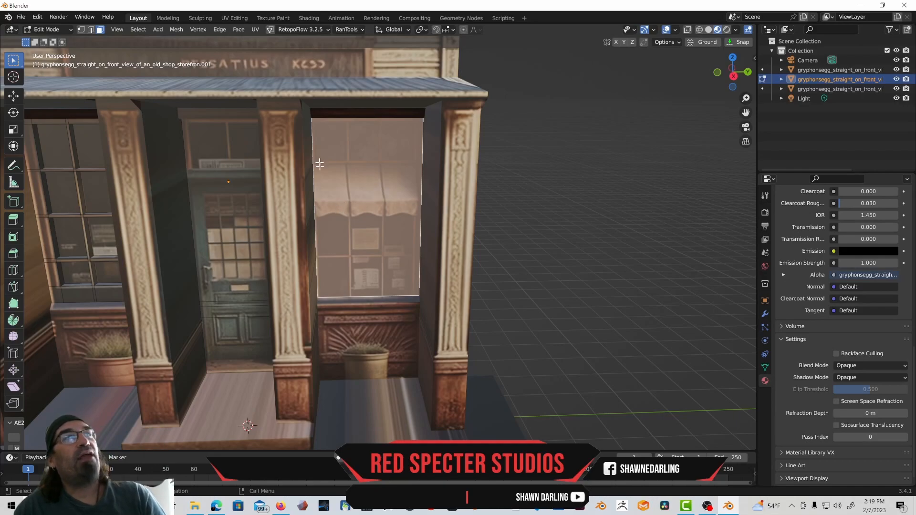
middle_click_drag(354, 197, 347, 197)
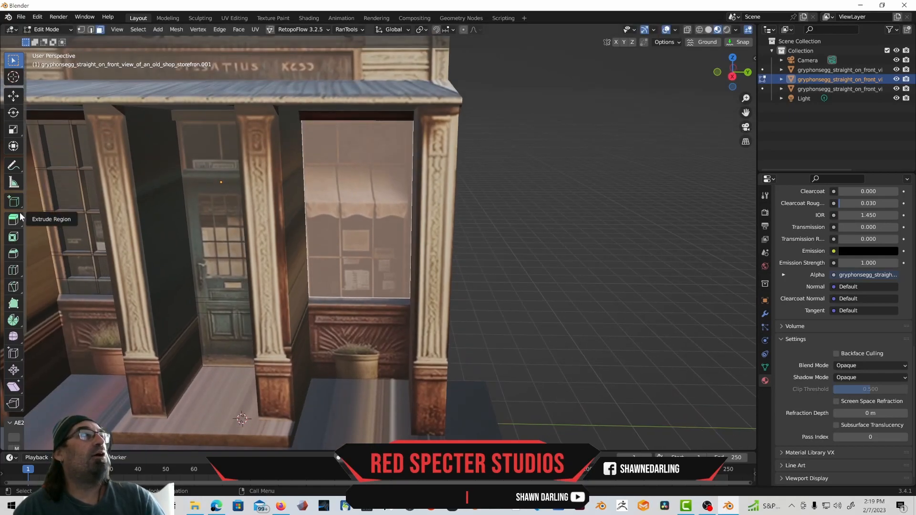
left_click(14, 273)
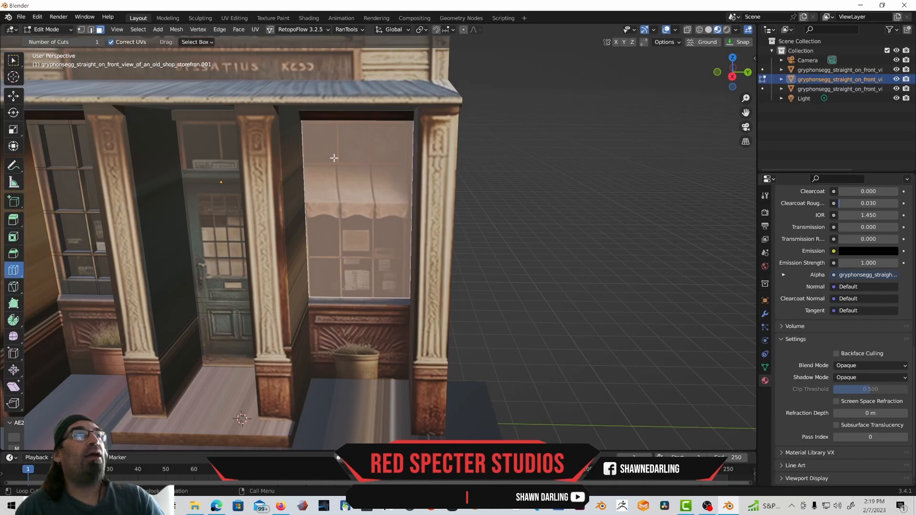
left_click_drag(319, 189, 311, 154)
left_click_drag(317, 223, 317, 198)
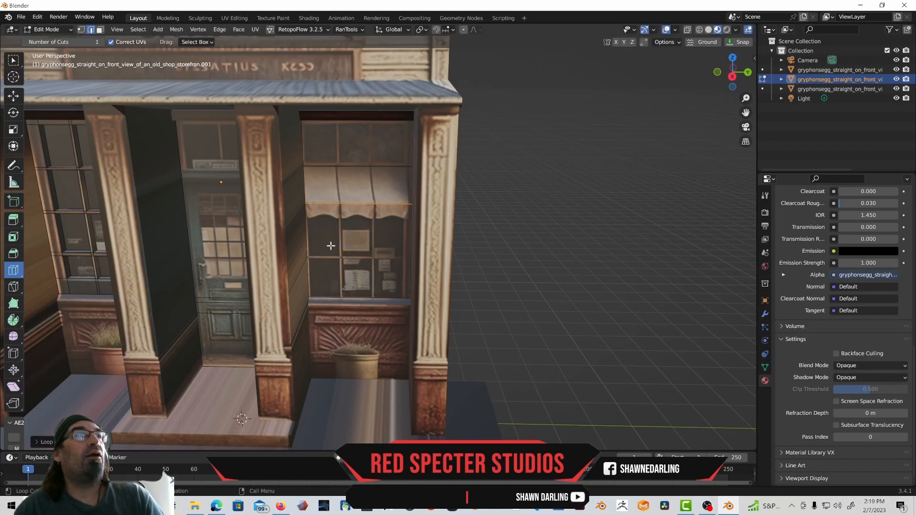
left_click_drag(329, 244, 318, 216)
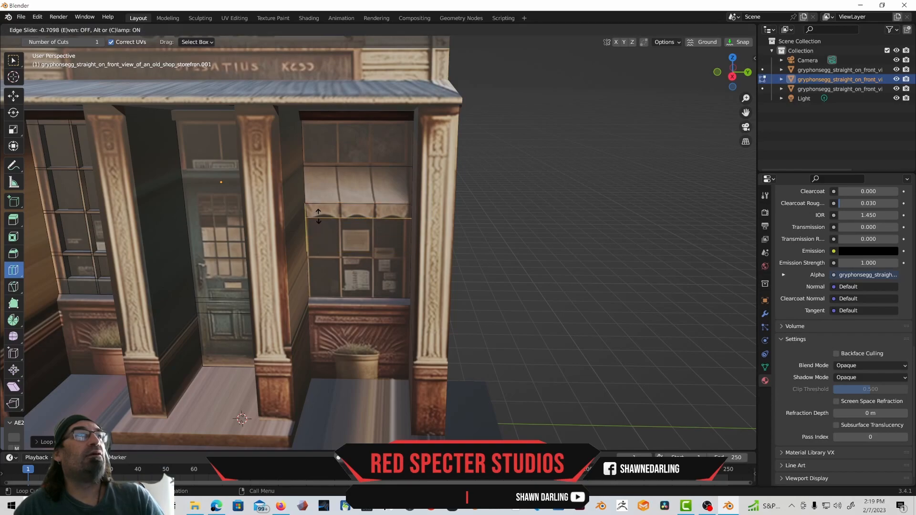
middle_click_drag(319, 215, 348, 232)
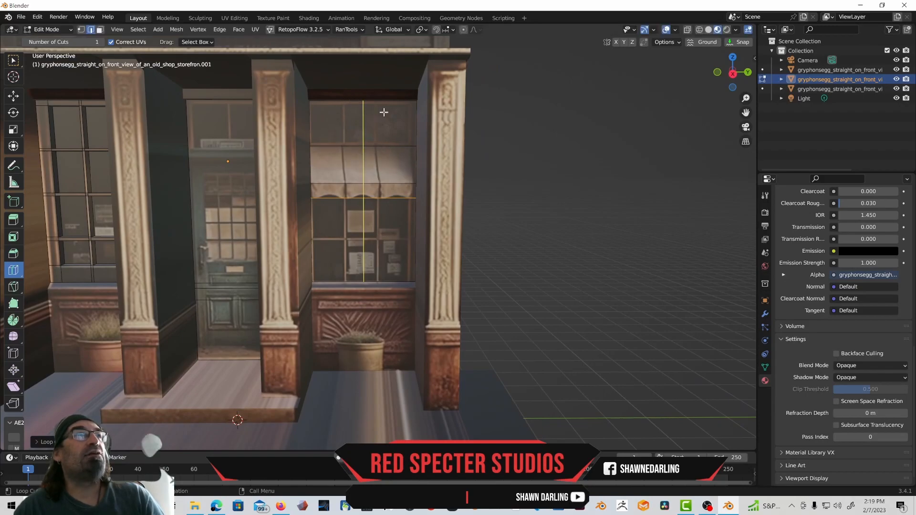
middle_click_drag(390, 152, 413, 203)
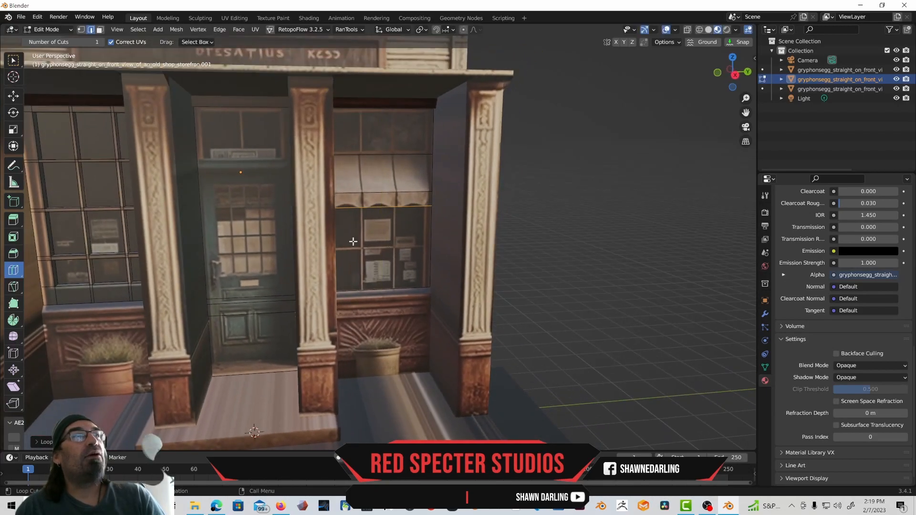
left_click_drag(433, 226, 434, 208)
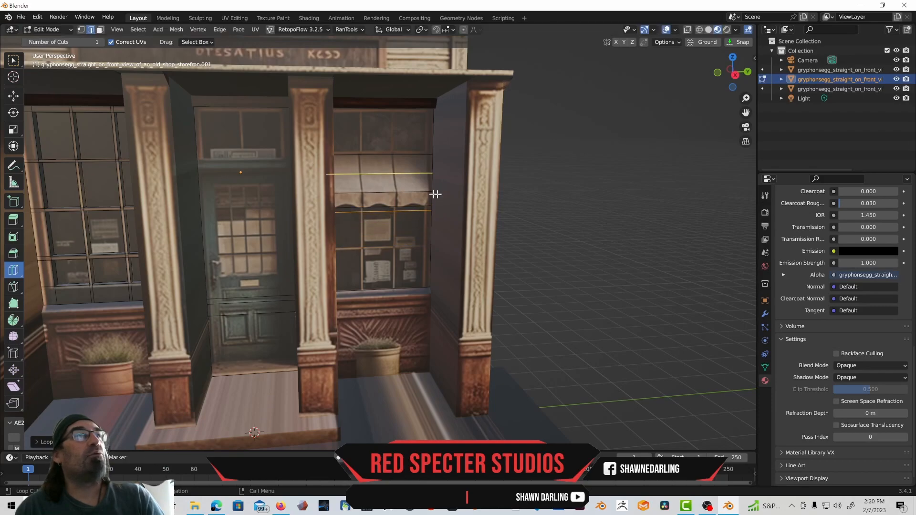
- Select the awning's valance face on the small window and move it outward from the wall to form a sloping awning
left_click(13, 96)
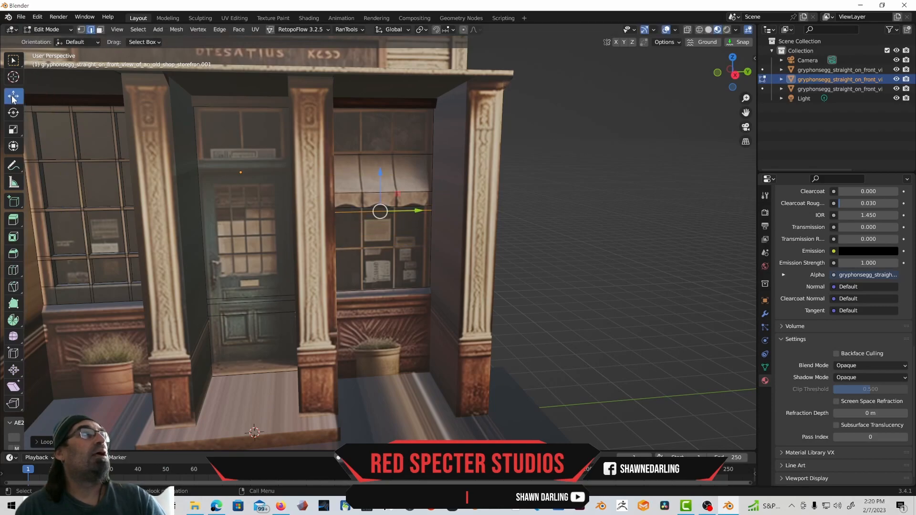
left_click(100, 30)
left_click(354, 199)
middle_click_drag(398, 199, 370, 215)
left_click_drag(327, 233, 306, 252)
middle_click_drag(306, 252, 311, 238)
- Select the window edge just beneath the awning in edge select mode and nudge it vertically toward the valance's lower edge
left_click(91, 30)
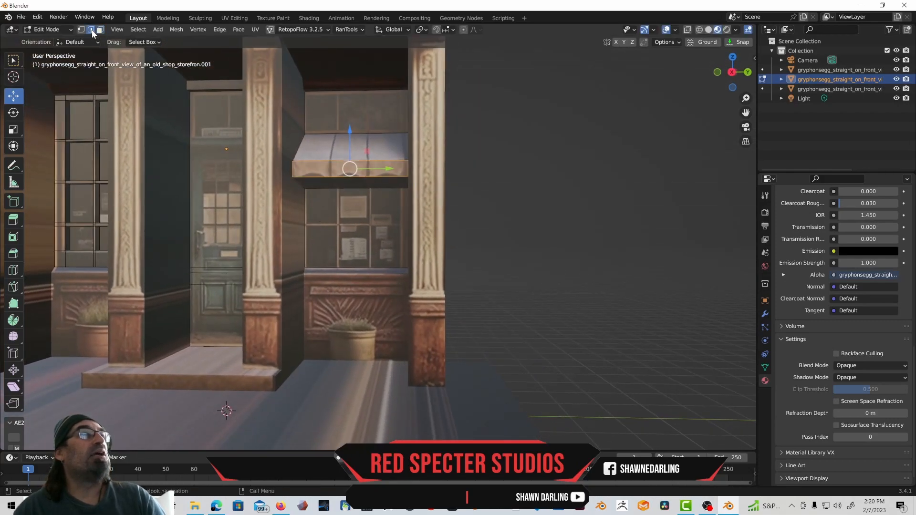
left_click(371, 188)
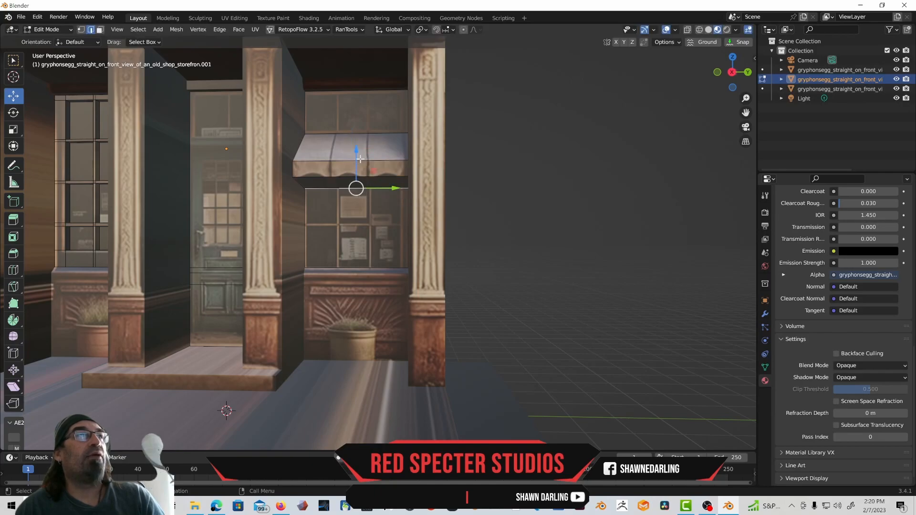
left_click(735, 74)
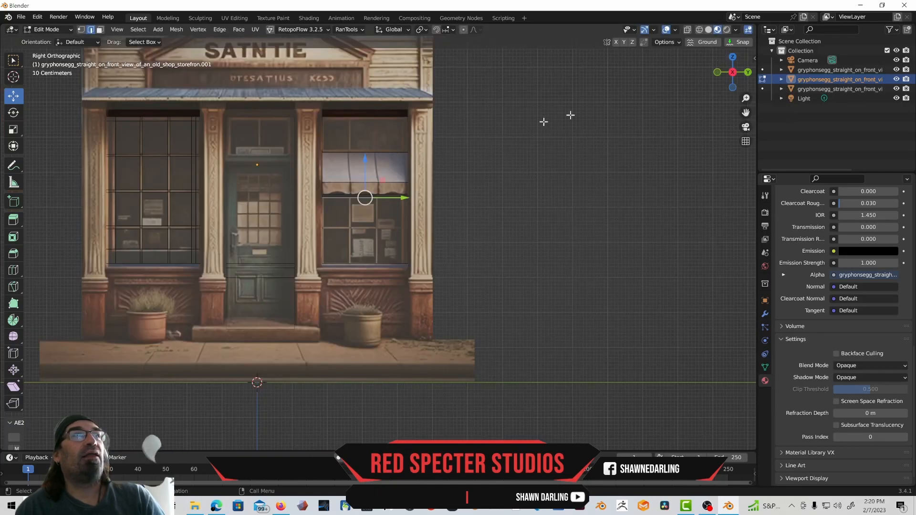
mouse_move(365, 161)
left_mouse_down()
mouse_move(366, 177)
mouse_move(365, 161)
left_mouse_up()
scroll(387, 191, "up", 3)
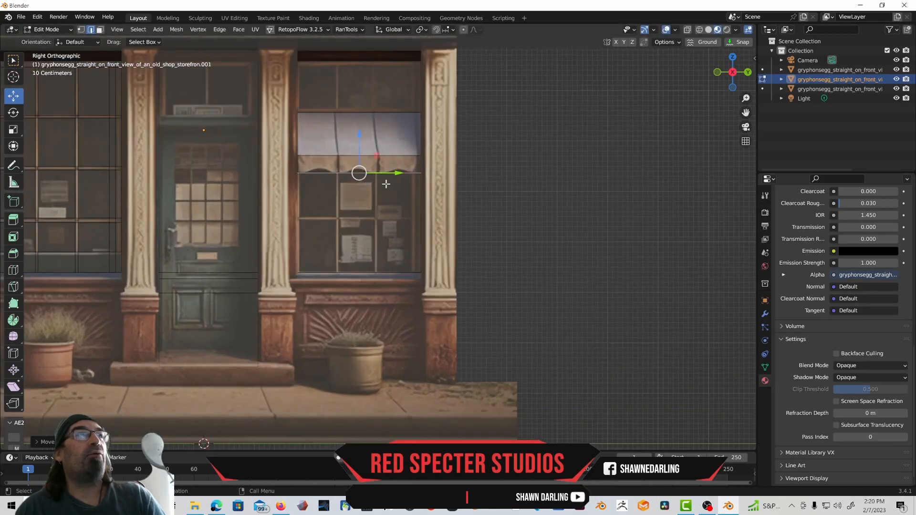
- Add a horizontal loop cut near the small window's top and vertical loop cuts along its side frames and mullions
middle_click_drag(389, 192, 404, 190)
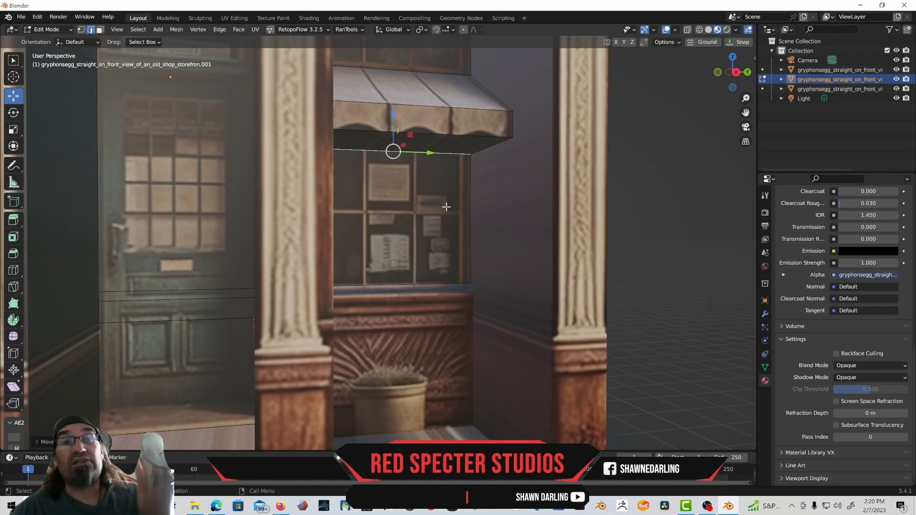
middle_click_drag(396, 218, 389, 220)
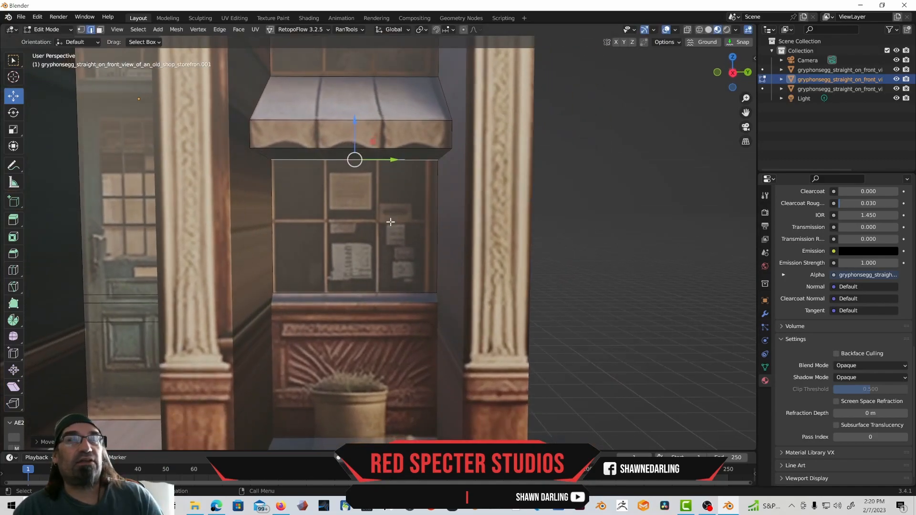
middle_click_drag(463, 237, 392, 245)
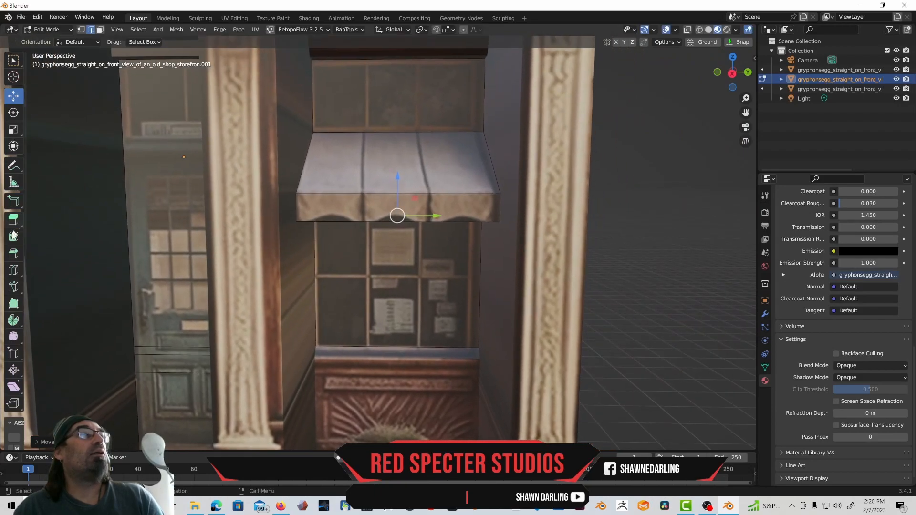
left_click(13, 270)
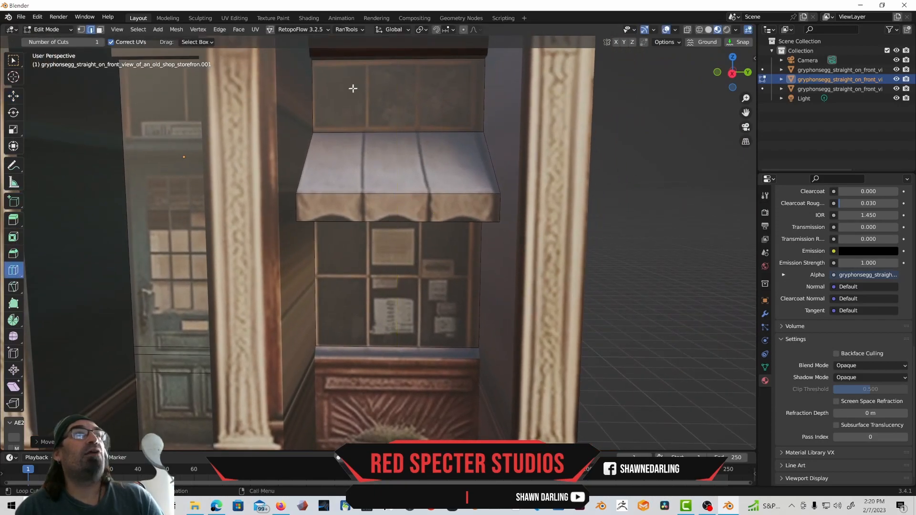
left_click_drag(324, 86, 322, 55)
left_click_drag(388, 76, 305, 99)
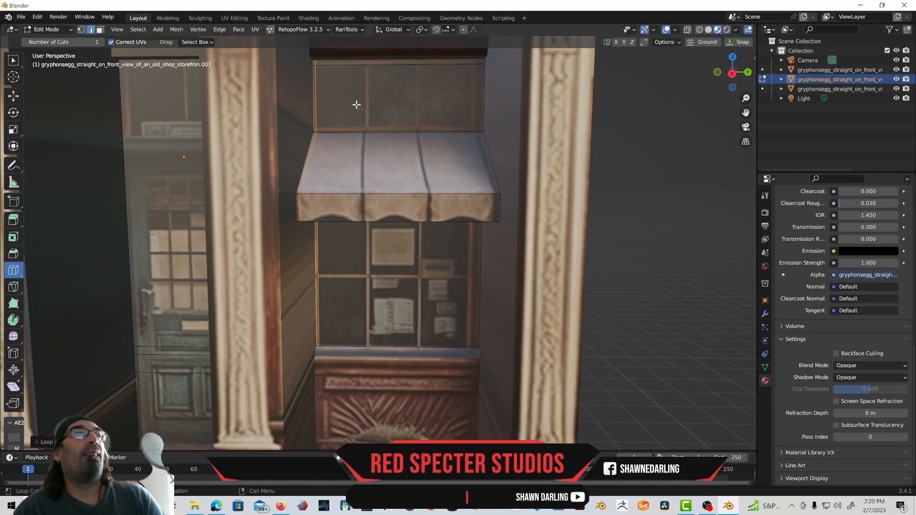
left_click_drag(411, 76, 363, 107)
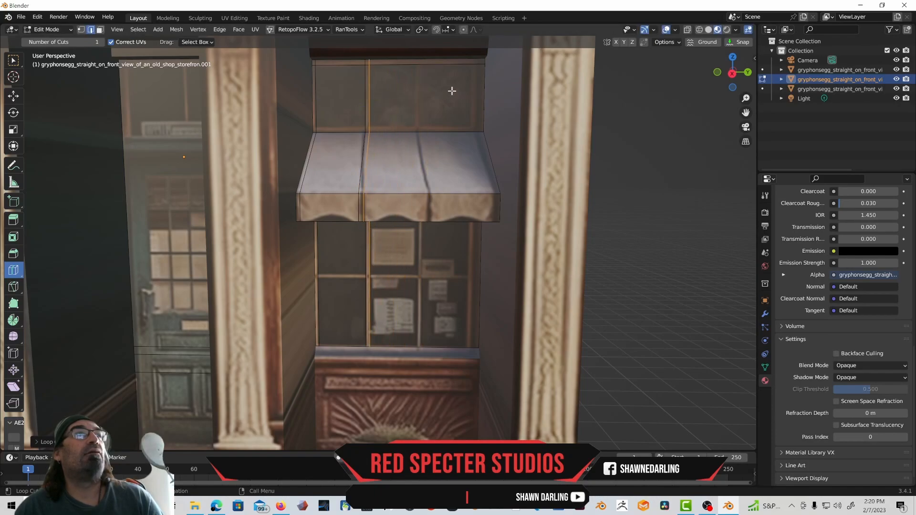
left_click_drag(444, 75, 457, 117)
- Add horizontal loop cuts to the small window at the pane tops beneath the awning, around the crossbar and just above the awning
middle_click_drag(450, 123, 442, 81, "shift")
middle_click_drag(414, 129, 415, 118)
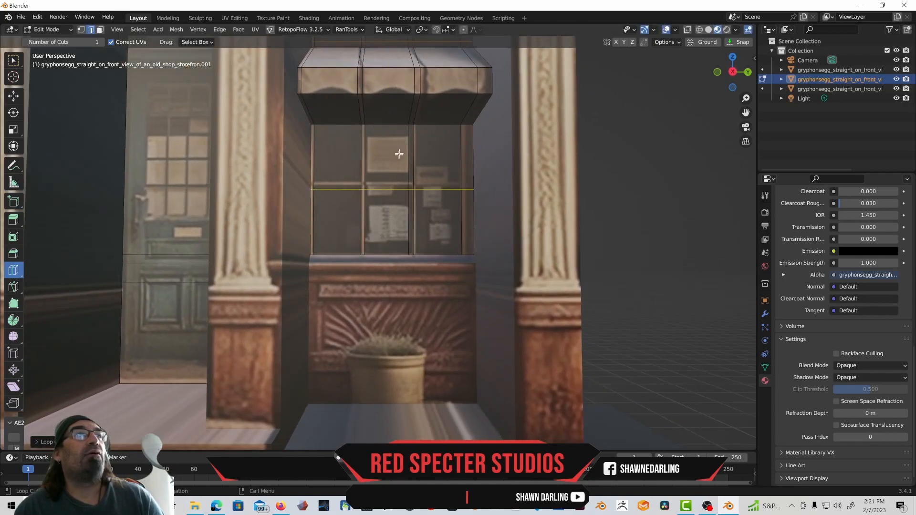
left_click_drag(393, 180, 405, 121)
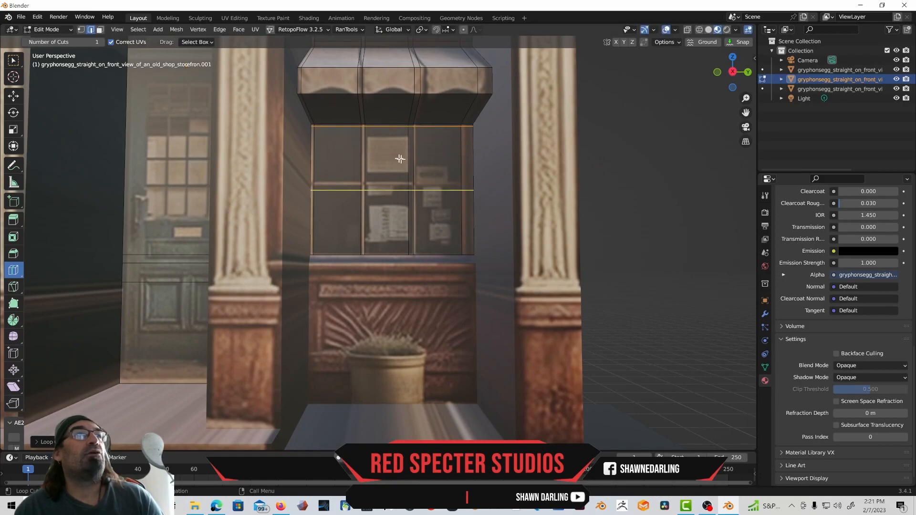
left_click_drag(392, 172, 394, 172)
left_click_drag(379, 203, 382, 170)
middle_click_drag(382, 171, 374, 133)
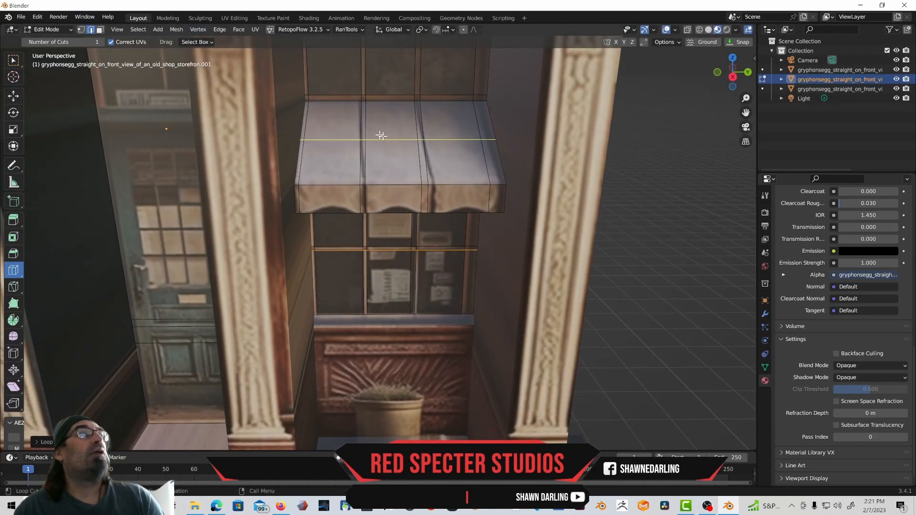
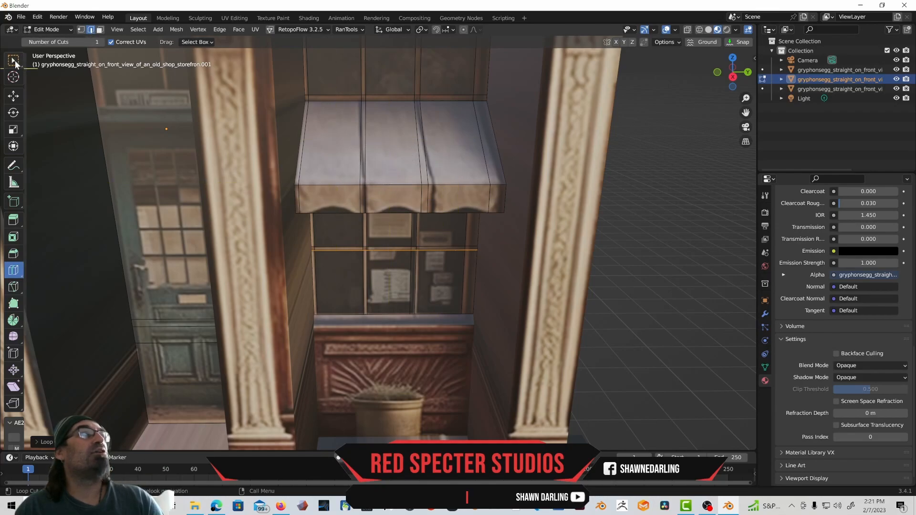
- Edge-slide the valance edge near the awning's second seam sideways until it lines up with the dark stripe in the texture
left_click(13, 60)
left_click(425, 197)
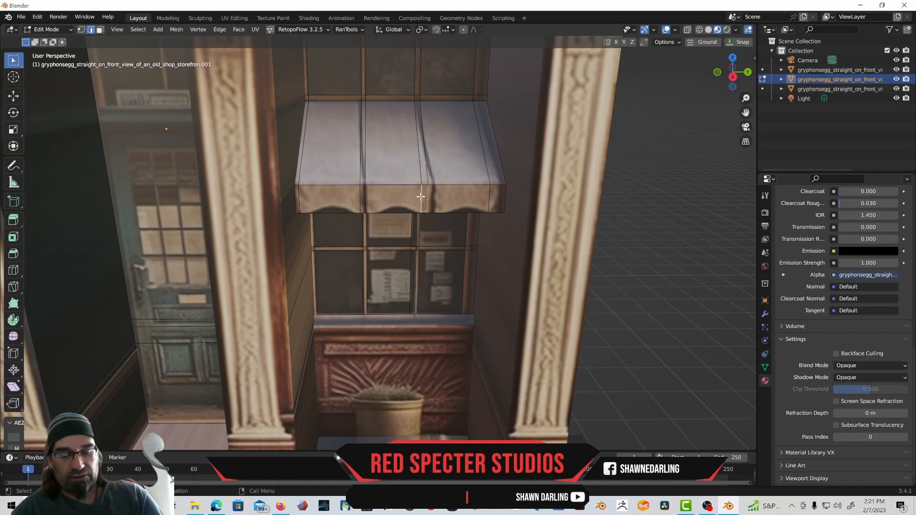
key("g")
key("g")
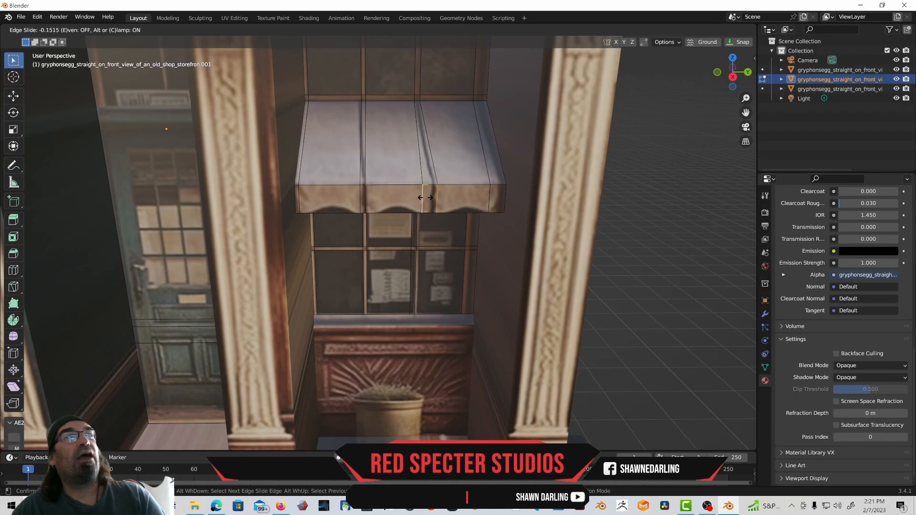
left_click(424, 198)
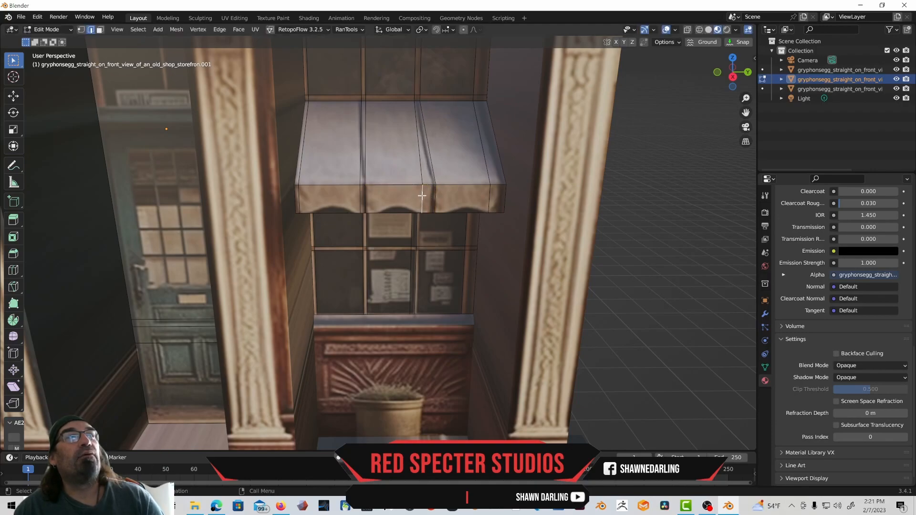
key("g")
key("g")
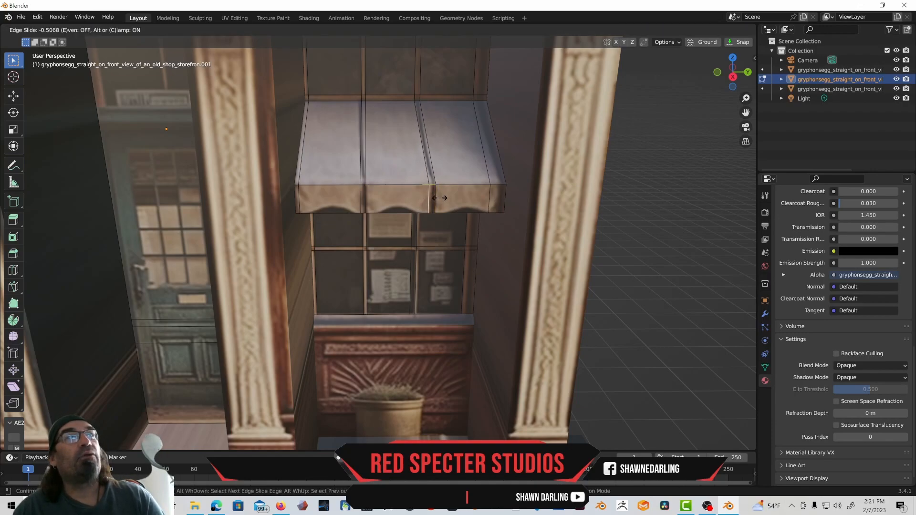
left_click(447, 197)
middle_click_drag(446, 197, 440, 190)
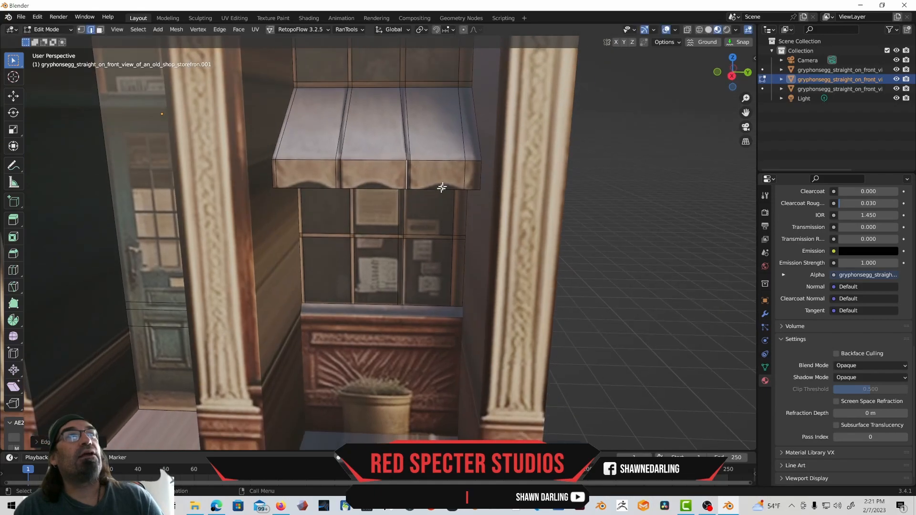
middle_click_drag(443, 134, 256, 76)
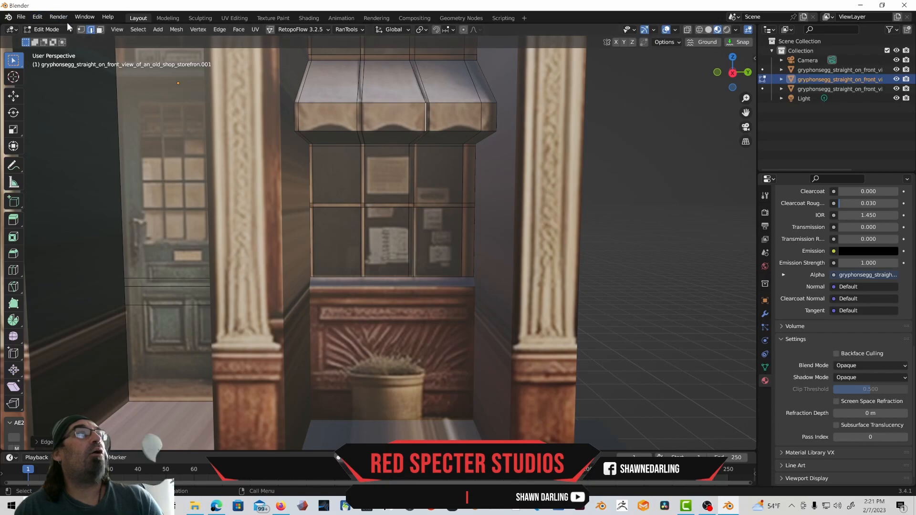
- Select the six window panes below the awning and the three panes above it in face select mode
left_click(100, 30)
left_click(336, 179)
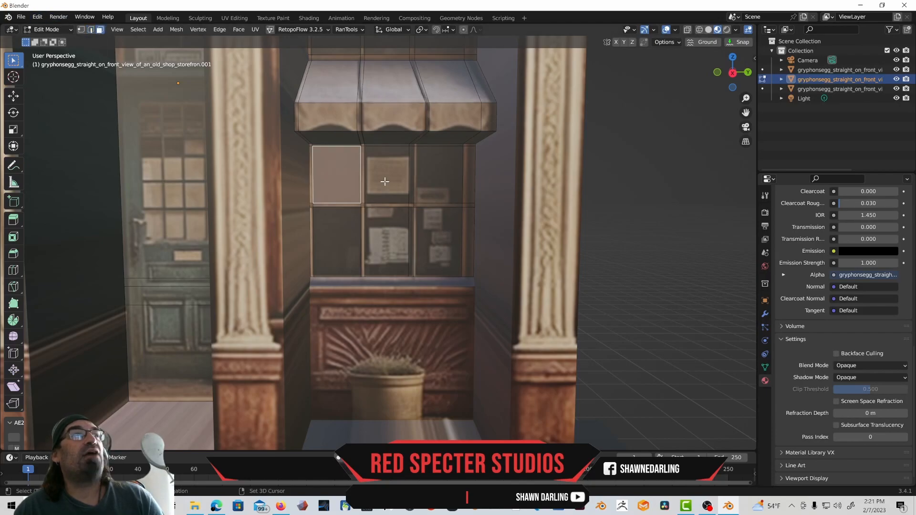
left_click(386, 183, "shift")
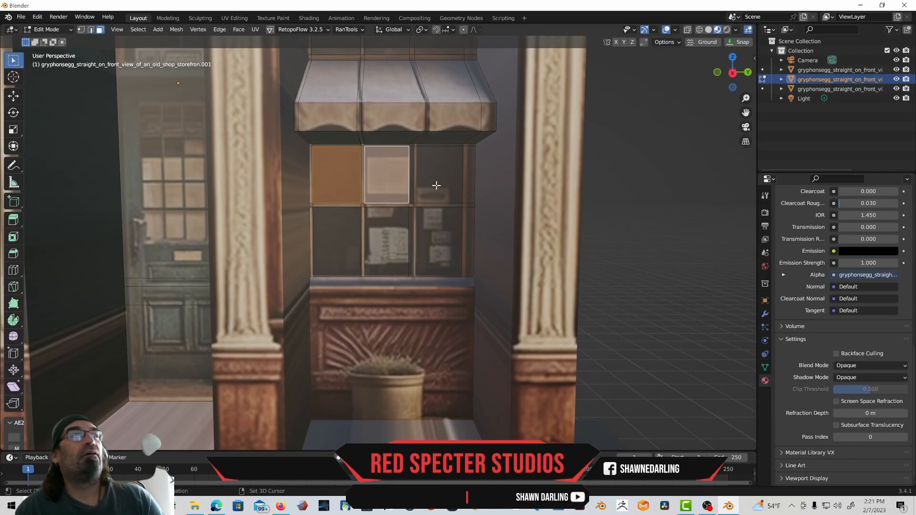
left_click(430, 186, "shift")
left_click(434, 224, "shift")
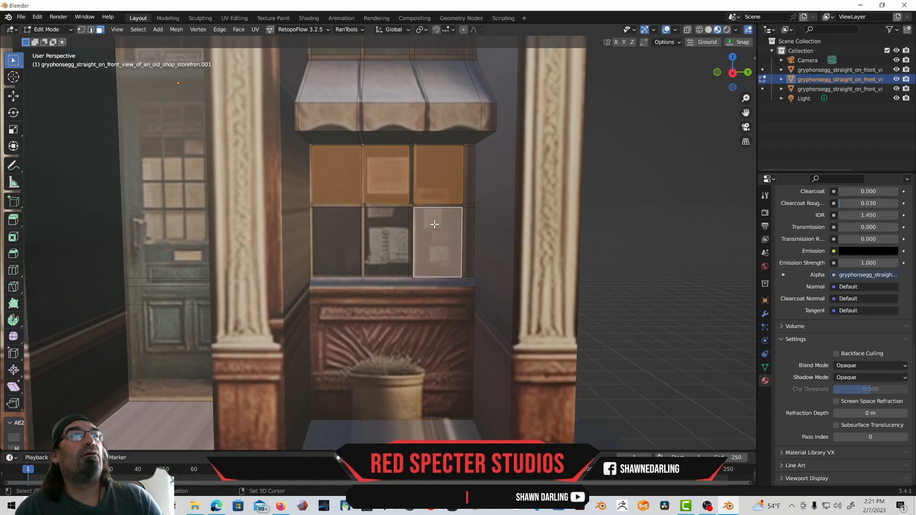
left_click(379, 244, "shift")
left_click(337, 245, "shift")
middle_click_drag(344, 239, 344, 253)
left_click(368, 92, "shift")
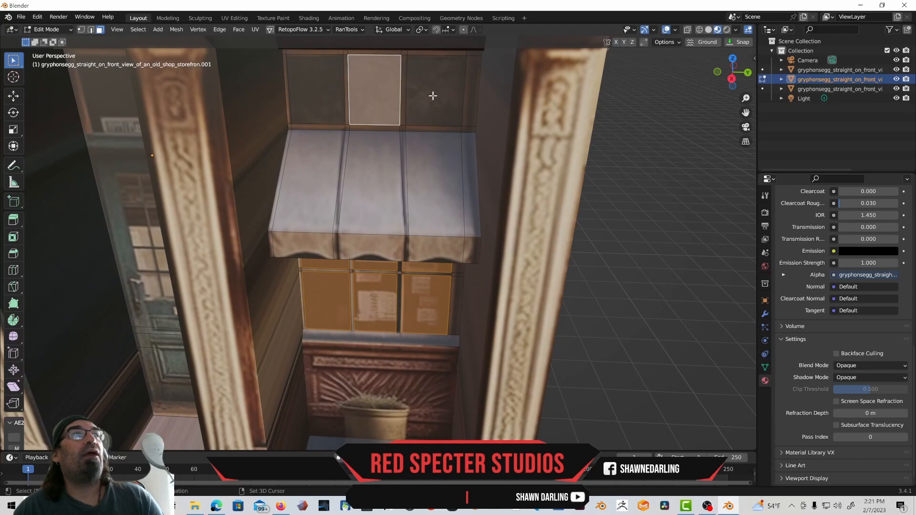
left_click(326, 100, "shift")
left_click(433, 102, "shift")
middle_click_drag(433, 102, 371, 174)
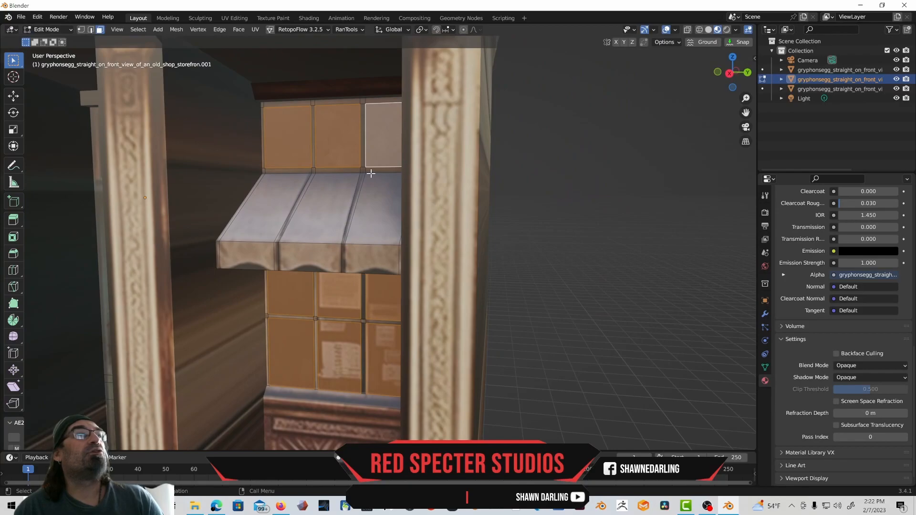
- Extrude the selected panes of the small window slightly inward with Extrude Region, leaving nothing selected
left_click(14, 221)
left_click_drag(327, 267, 335, 270)
scroll(329, 267, "down", 5)
middle_click_drag(299, 258, 320, 241)
left_click(546, 268)
- Examine the storefront's recessed windows, awning and door from several angles and distances
mouse_move(545, 268)
middle_mouse_down()
mouse_move(537, 259)
mouse_move(542, 251)
mouse_move(554, 260)
mouse_move(544, 266)
mouse_move(549, 256)
middle_mouse_up()
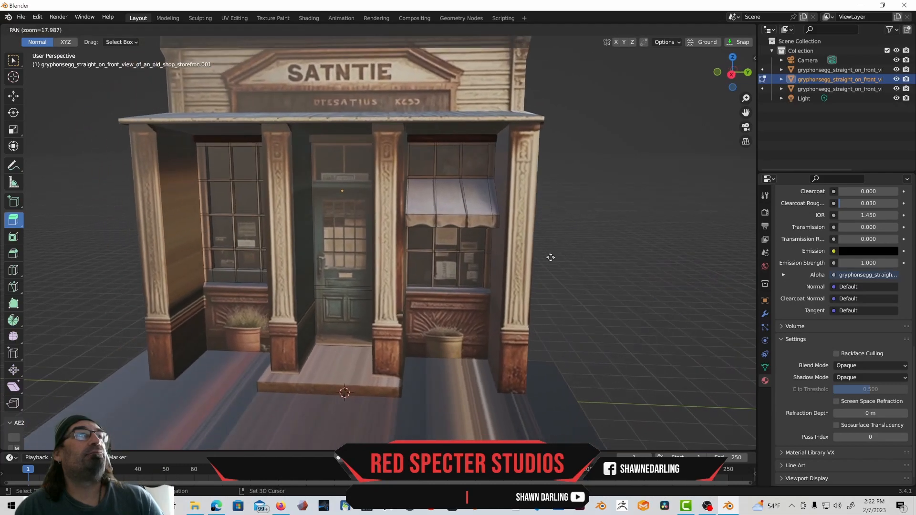
scroll(549, 255, "up", 6)
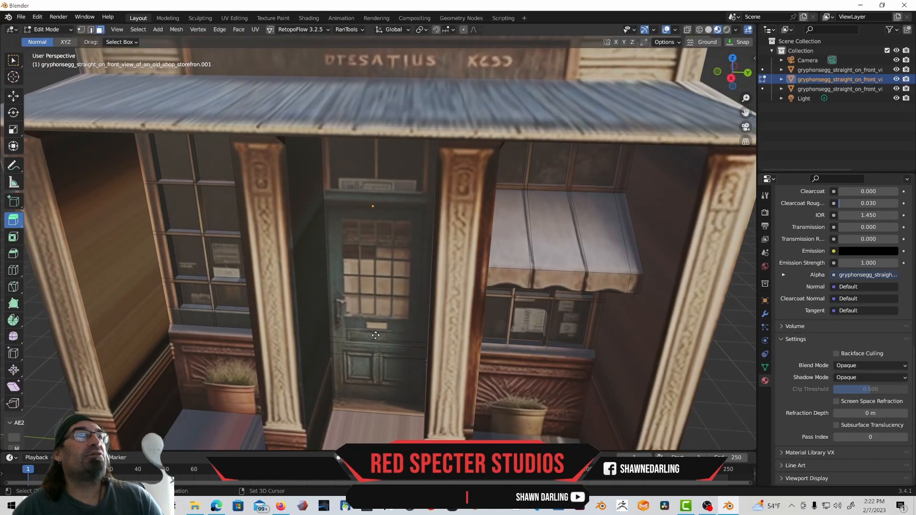
mouse_move(375, 335)
middle_mouse_down("shift")
mouse_move(345, 320)
mouse_move(368, 321)
mouse_move(351, 334)
mouse_move(342, 324)
mouse_move(359, 340)
middle_mouse_up("shift")
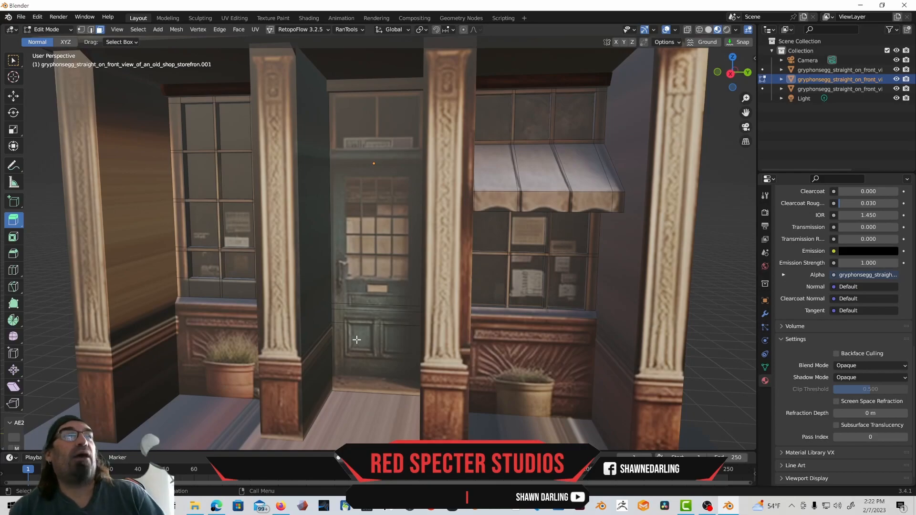
scroll(386, 310, "down", 5)
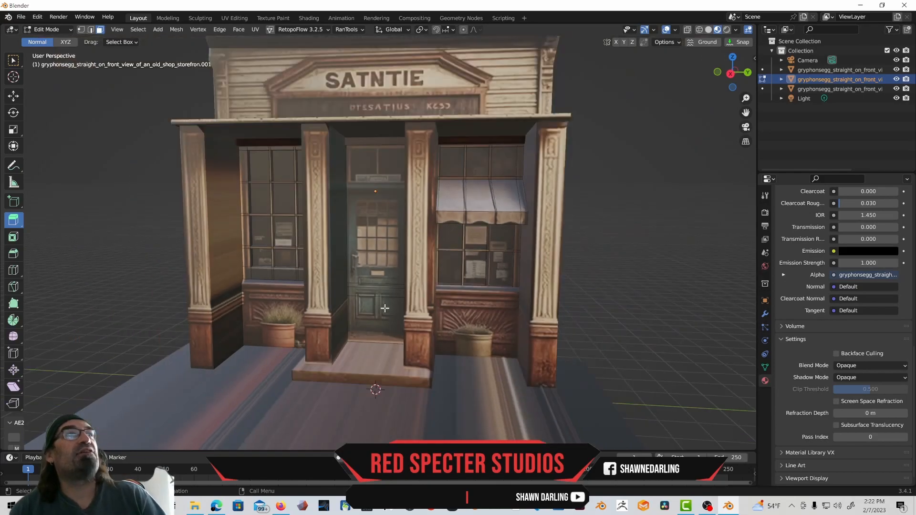
scroll(385, 309, "up", 5)
middle_click_drag(385, 308, 389, 305)
scroll(389, 309, "up", 6)
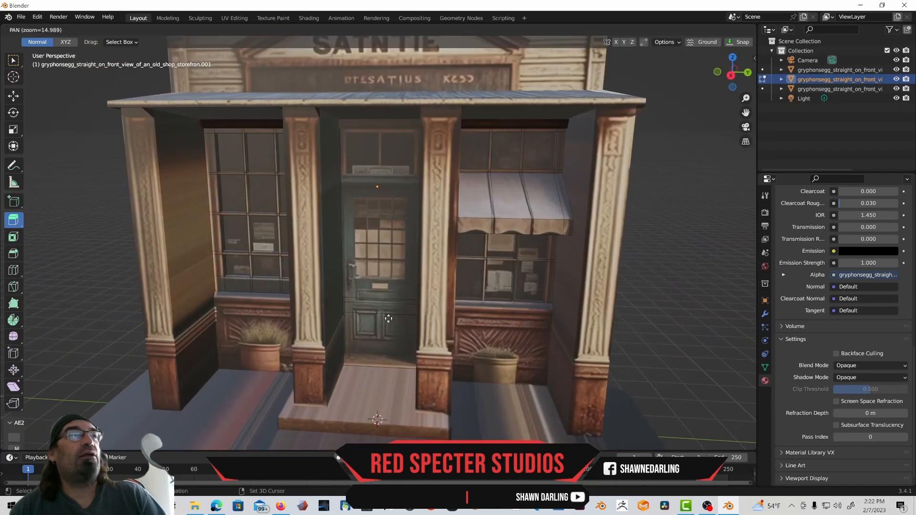
scroll(389, 317, "up", 2)
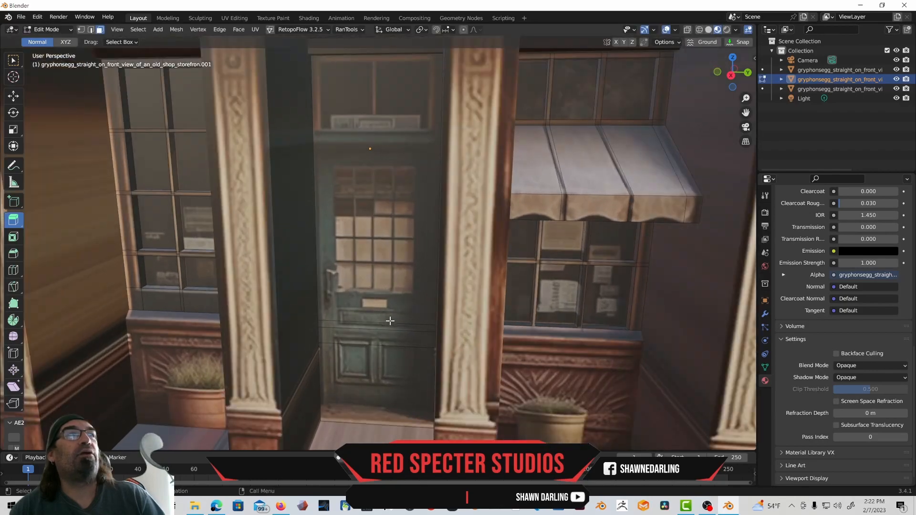
middle_click_drag(360, 292, 382, 258)
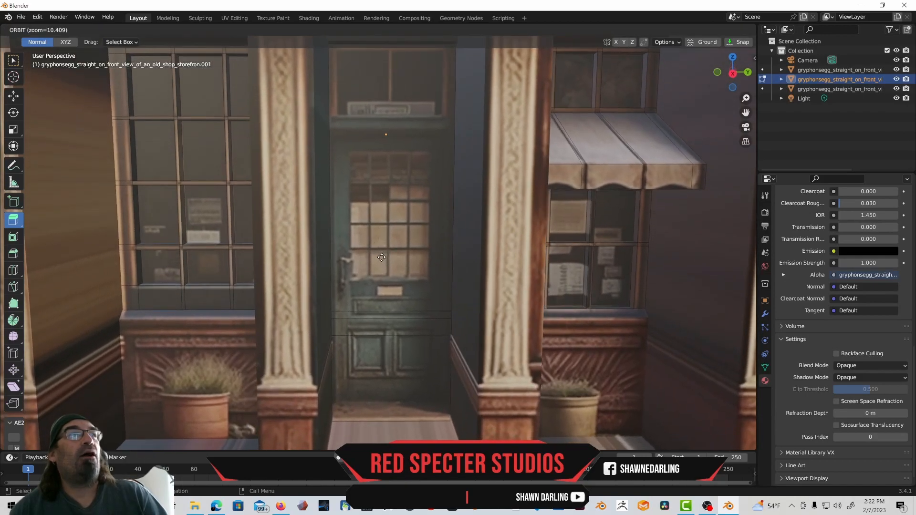
scroll(380, 213, "down", 3)
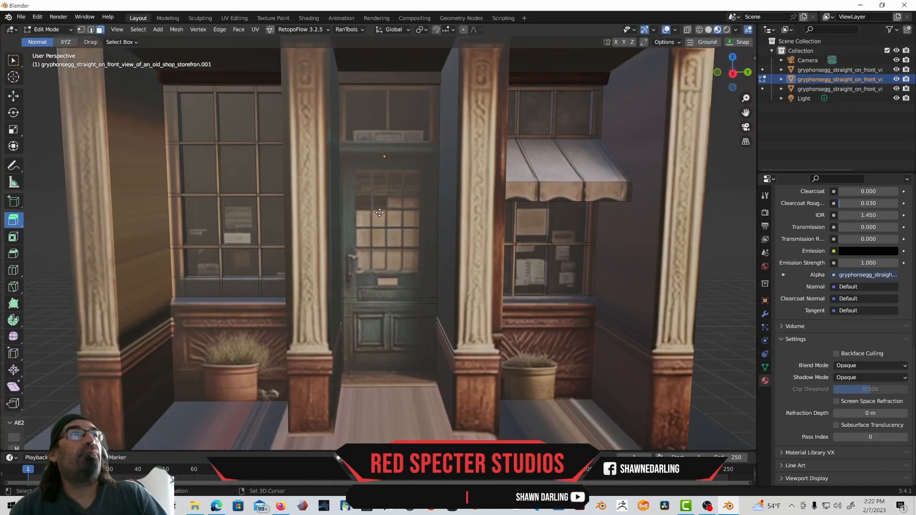
- Select the door's large upper face, the narrow faces beneath it and the lower panel face
key("w")
left_click(374, 236)
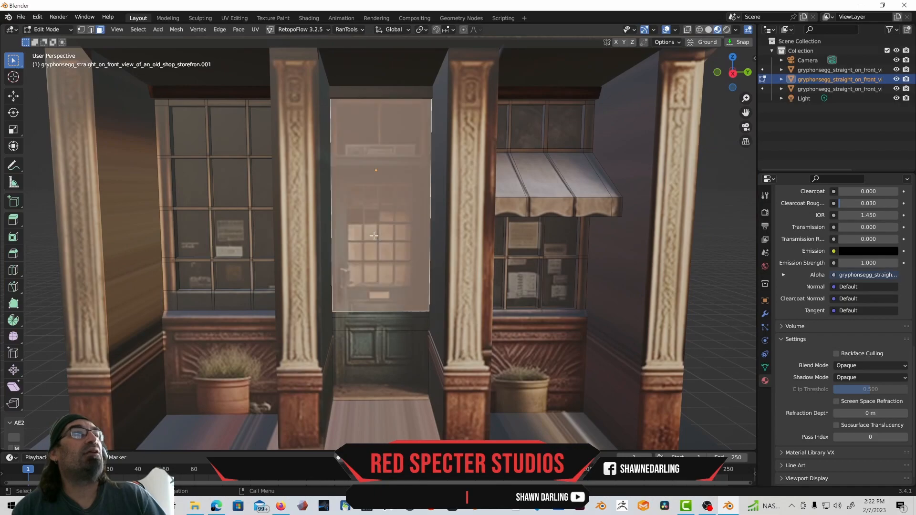
left_click(395, 317, "shift")
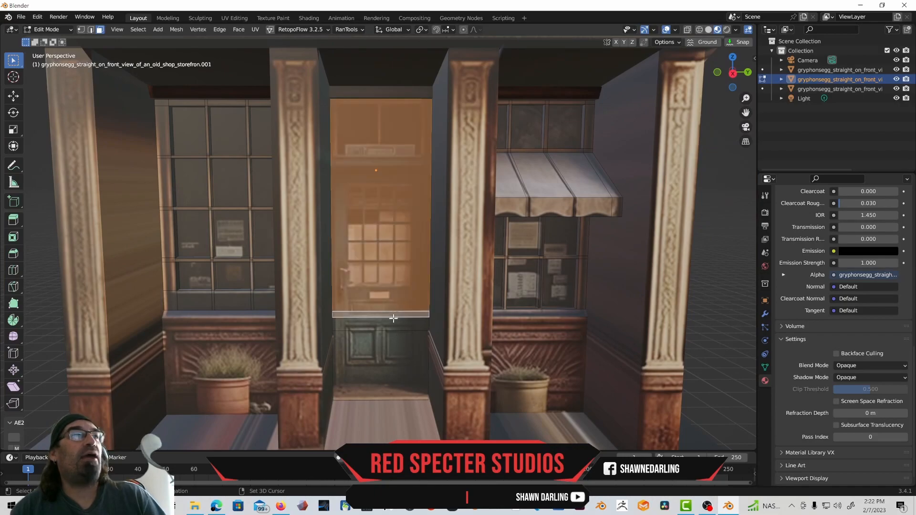
left_click(386, 352, "shift")
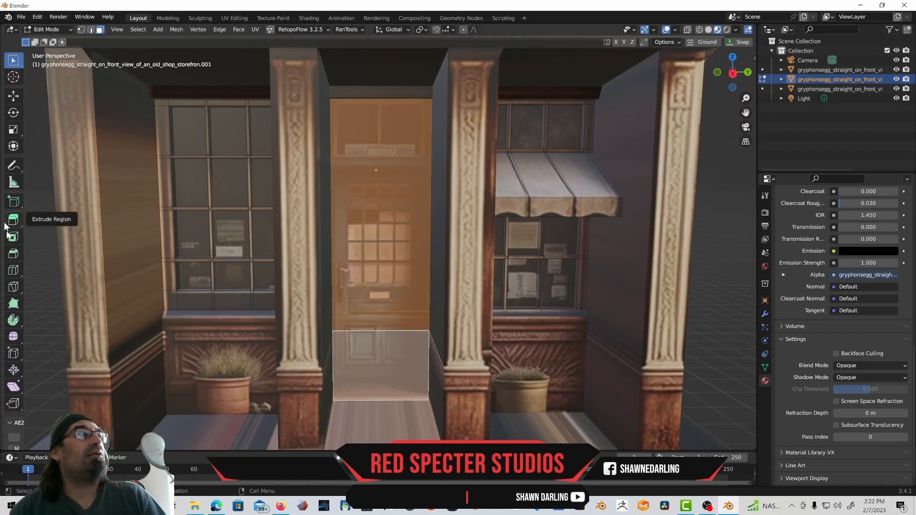
- Add a horizontal loop cut across the doorway along the top edge of the transom window
left_click(13, 270)
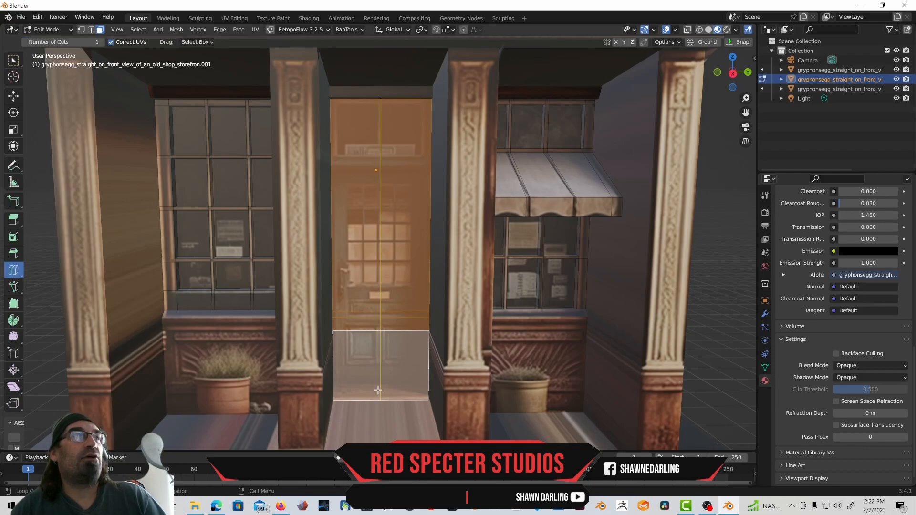
middle_click_drag(387, 226, 387, 247, "shift")
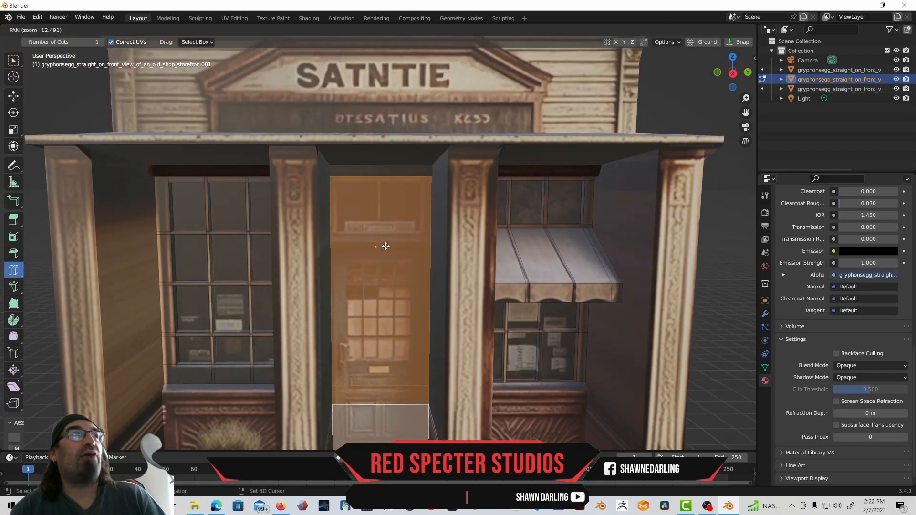
scroll(386, 246, "up", 3)
left_click_drag(300, 154, 326, 410)
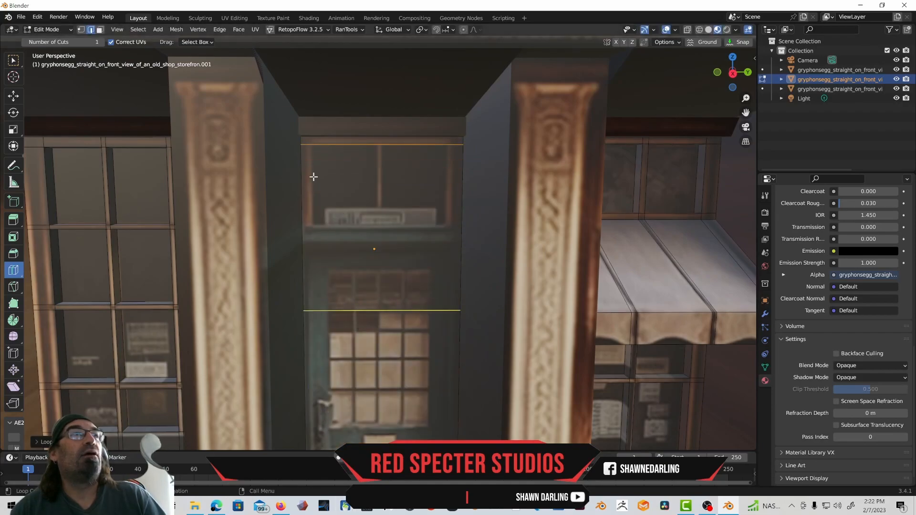
- Add a horizontal loop cut along the transom window's lower edge and vertical loop cuts framing its two panes
left_click_drag(307, 244, 301, 165)
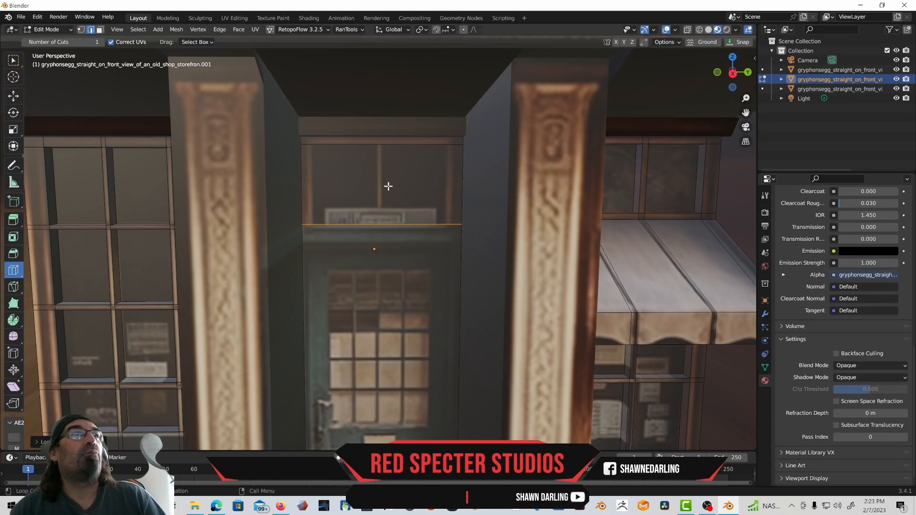
left_click_drag(384, 143, 312, 164)
mouse_move(387, 143)
left_mouse_down()
mouse_move(506, 151)
mouse_move(448, 159)
mouse_move(399, 139)
mouse_move(369, 143)
mouse_move(397, 143)
left_mouse_up()
middle_click_drag(396, 205, 394, 186, "shift")
scroll(401, 156, "down", 1)
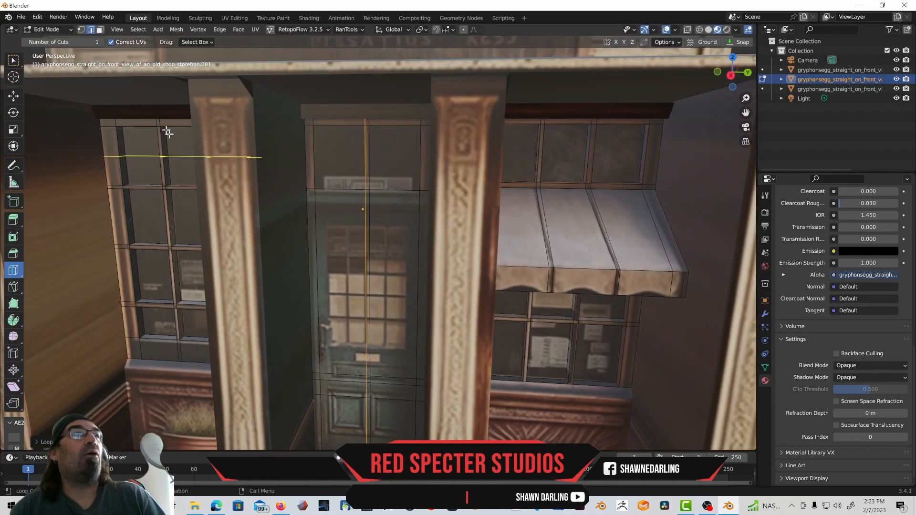
- Extrude the two transom panes above the door slightly inward with Extrude Region
left_click(12, 99)
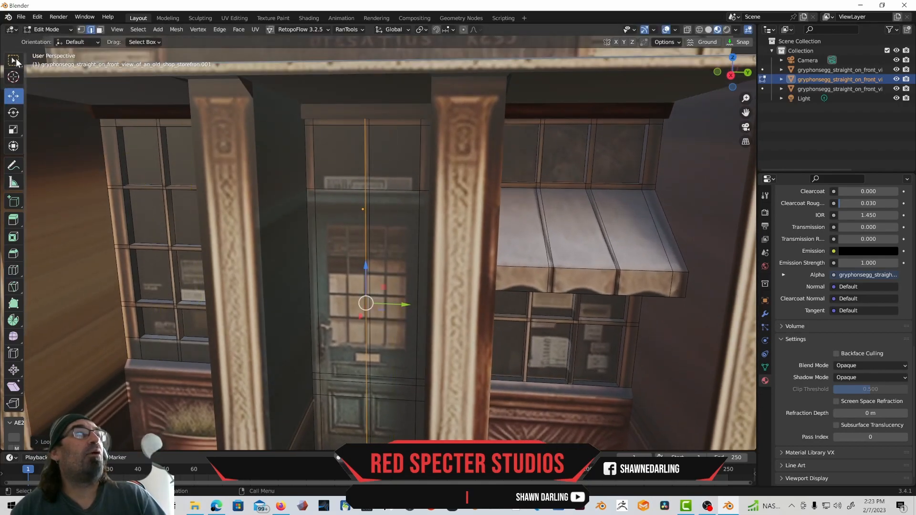
left_click(14, 60)
left_click(342, 152)
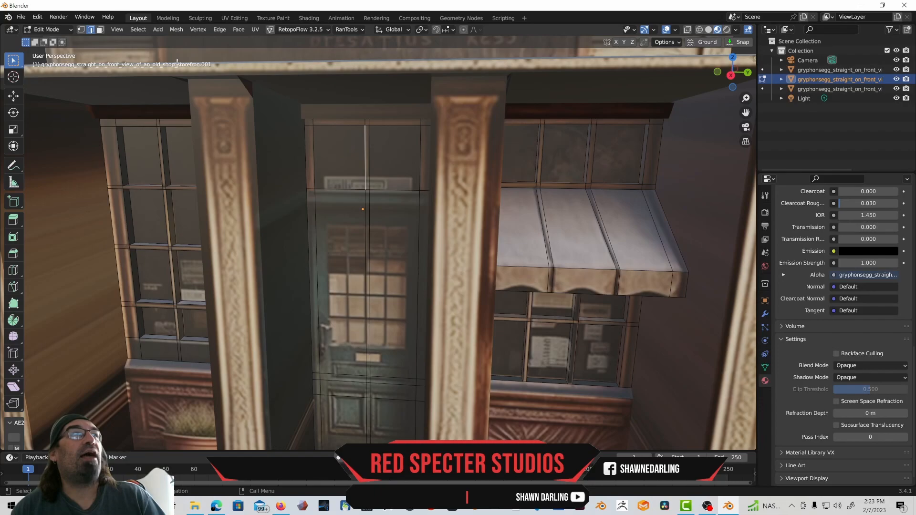
left_click(100, 30)
left_click(350, 157)
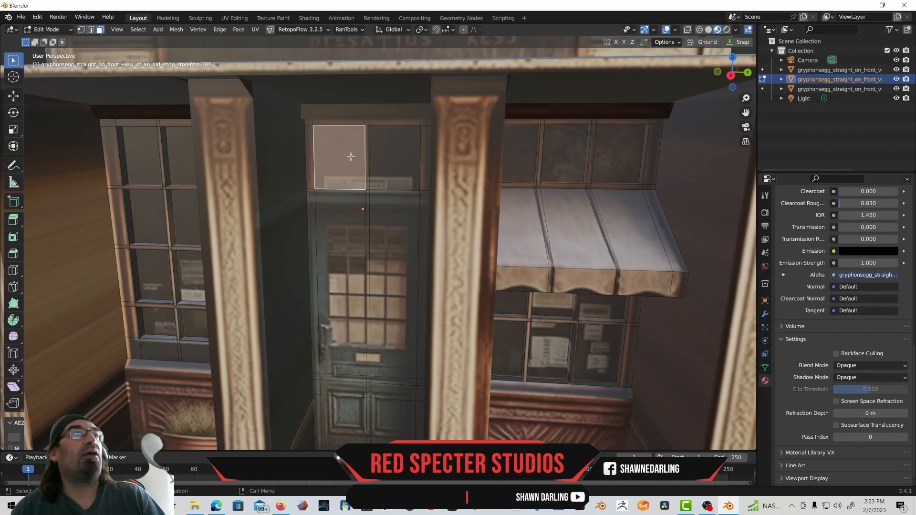
left_click(406, 165, "shift")
middle_click_drag(406, 164, 390, 173)
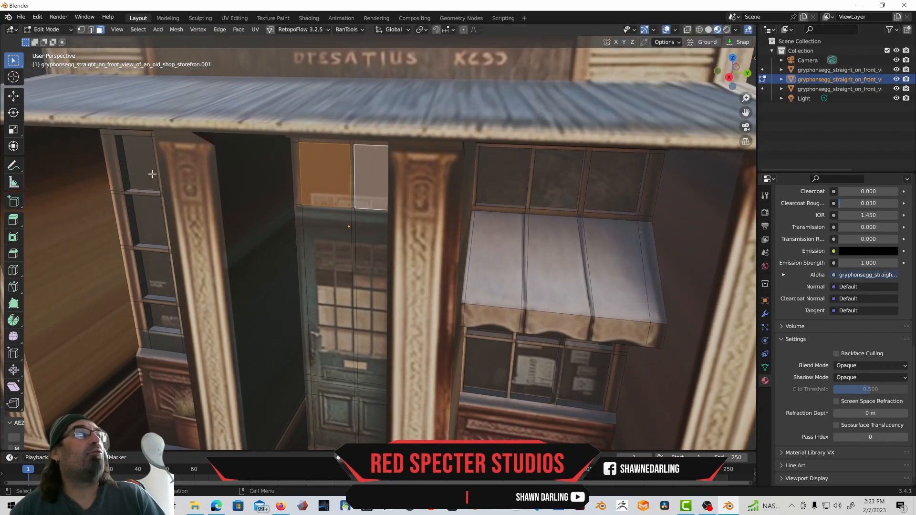
middle_click_drag(148, 171, 155, 168)
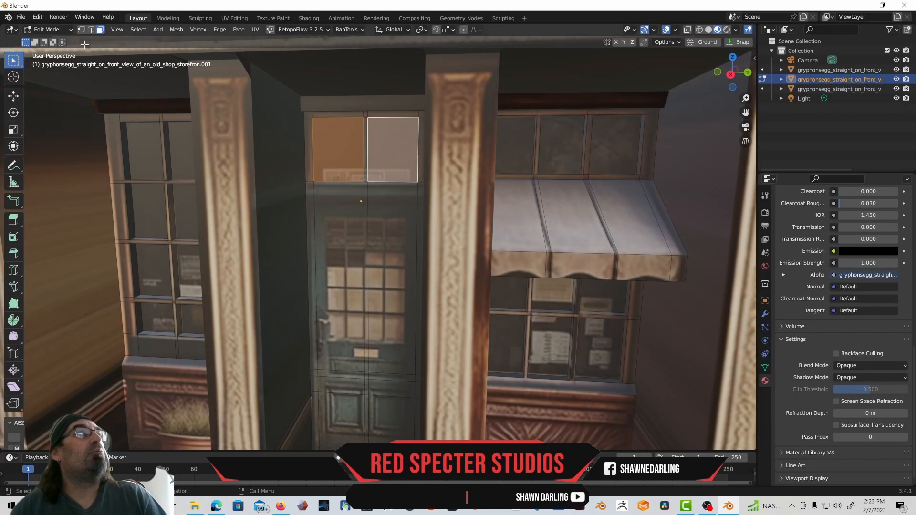
left_click(13, 219)
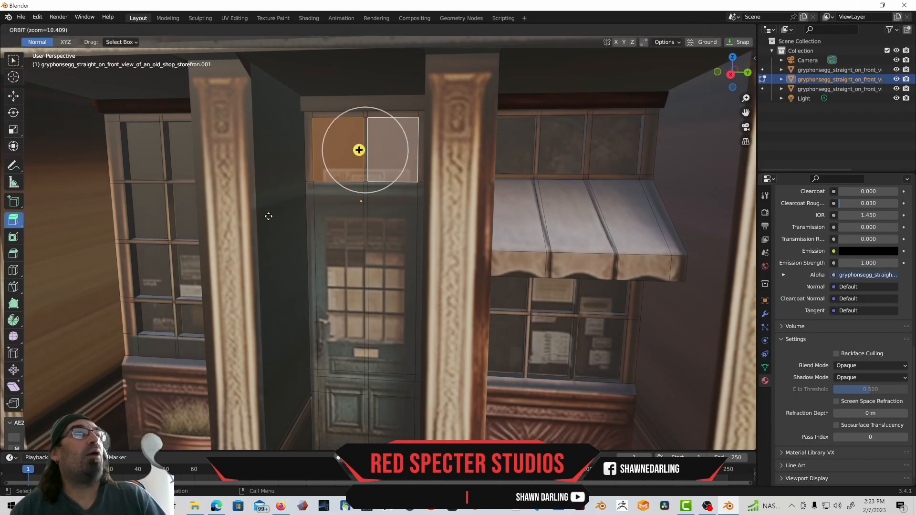
middle_click_drag(266, 215, 265, 219)
left_click_drag(344, 162, 350, 161)
mouse_move(350, 161)
middle_mouse_down()
mouse_move(368, 139)
mouse_move(360, 139)
mouse_move(340, 210)
mouse_move(353, 166)
middle_mouse_up()
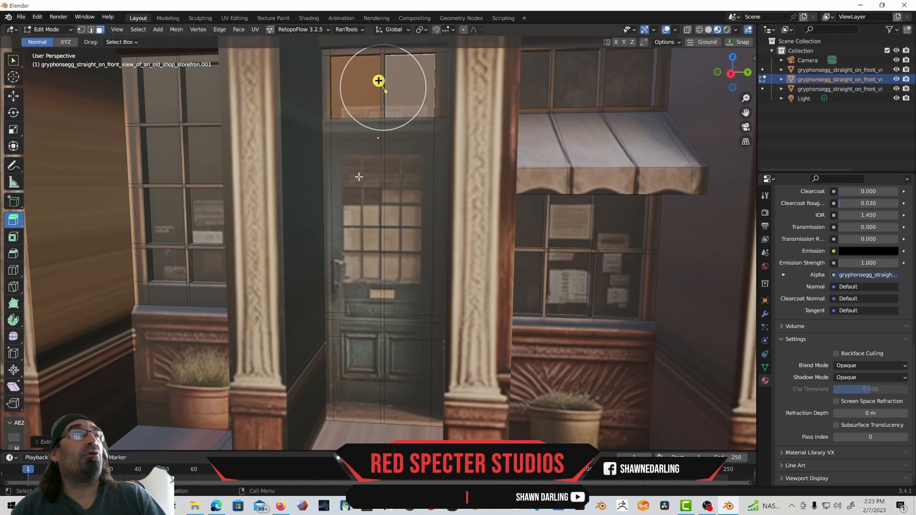
- Add vertical loop cuts along both sides of the door's glass and horizontal ones under the lintel and along the glass's upper and lower edges
scroll(359, 176, "up", 3)
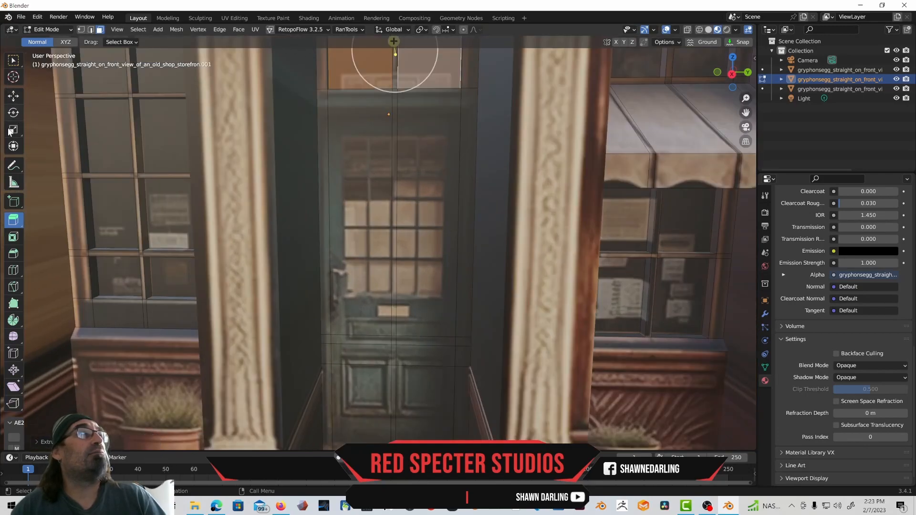
left_click(13, 271)
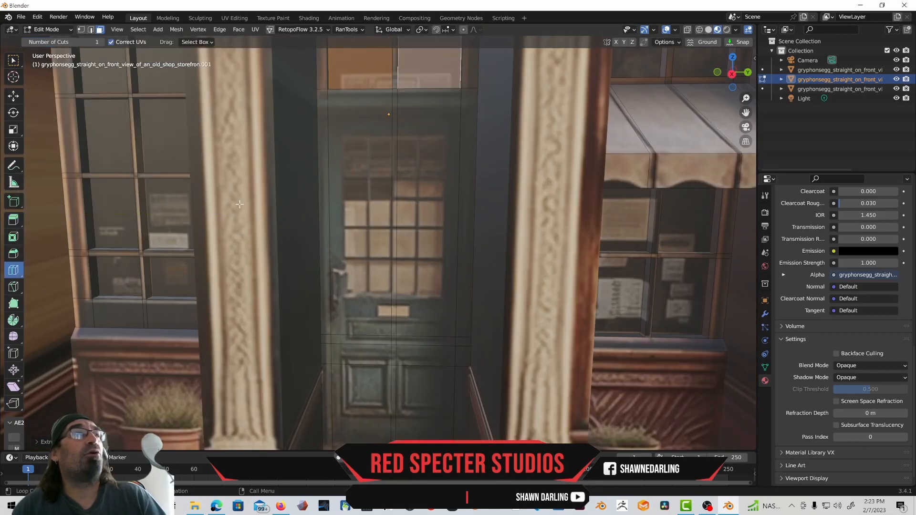
left_click_drag(337, 95, 321, 99)
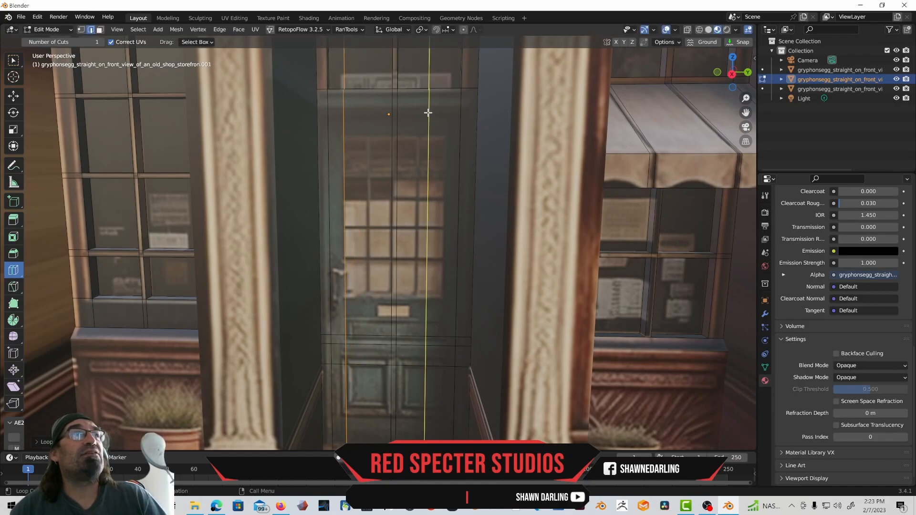
left_click_drag(430, 109, 446, 123)
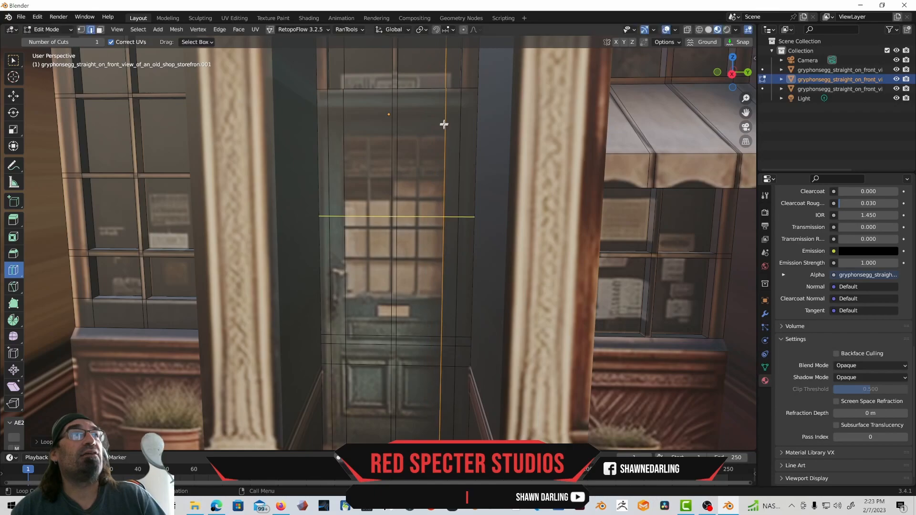
left_click_drag(400, 203, 410, 97)
left_click_drag(391, 163, 394, 137)
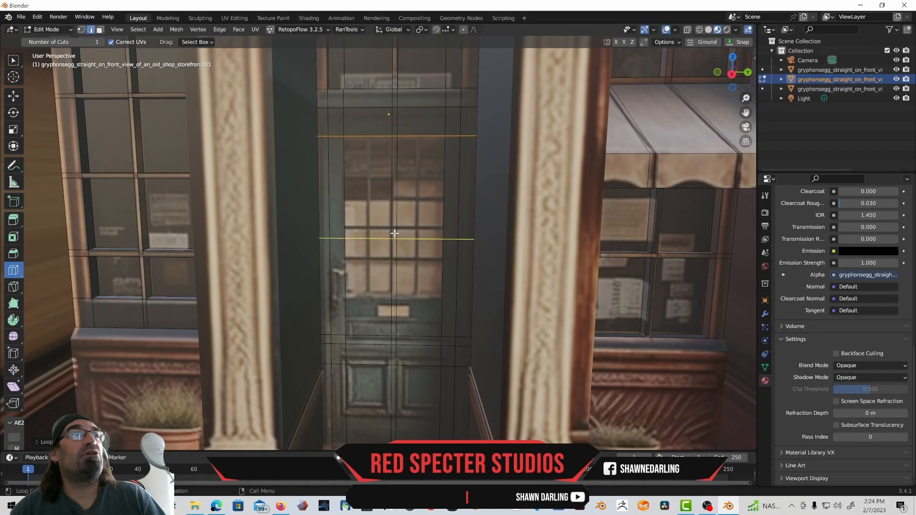
left_click_drag(391, 235, 392, 293)
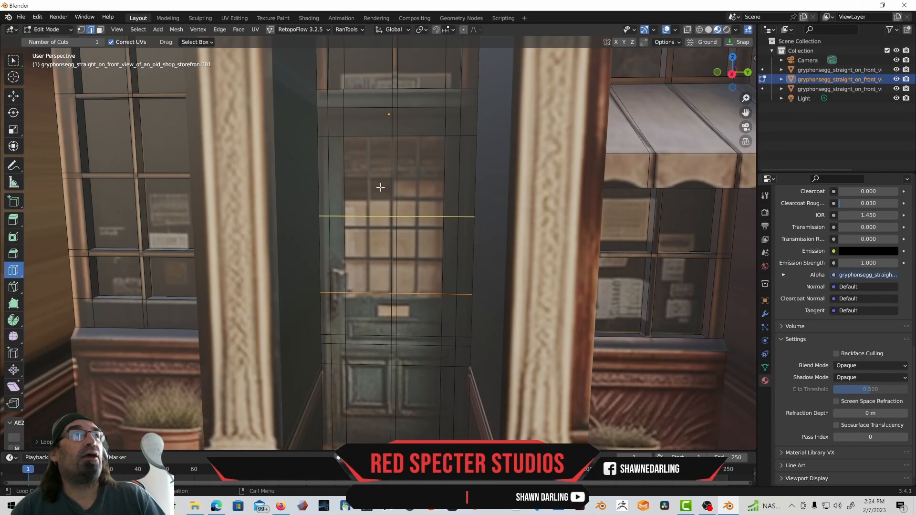
- Add vertical and horizontal loop cuts along the bars dividing the door's glass, plus a horizontal cut along the mail slot's lower edge
left_click_drag(364, 132, 362, 133)
left_click_drag(384, 133, 415, 140)
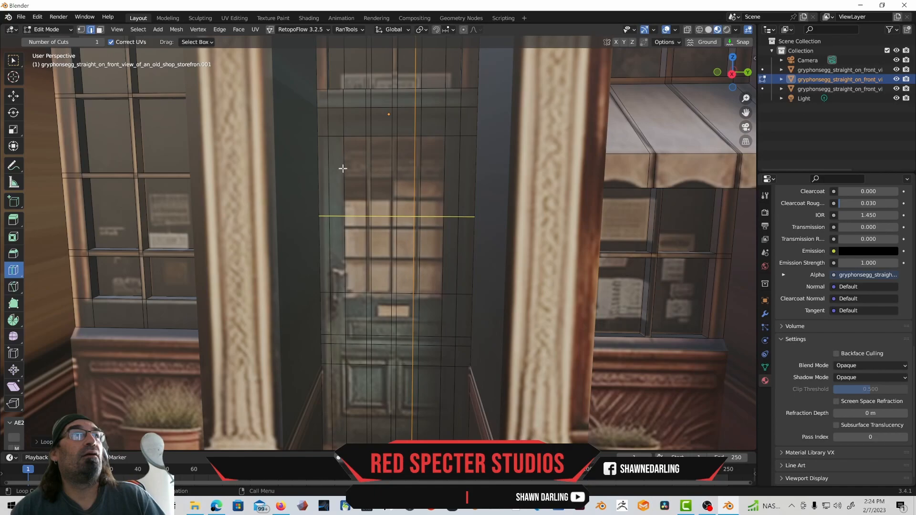
mouse_move(350, 216)
left_mouse_down()
mouse_move(344, 165)
mouse_move(347, 228)
mouse_move(347, 208)
left_mouse_up()
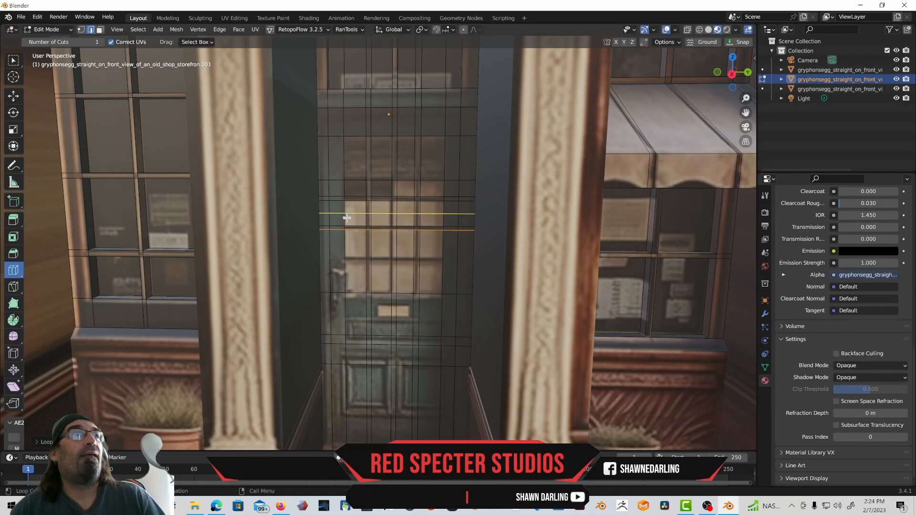
left_click_drag(358, 276, 358, 262)
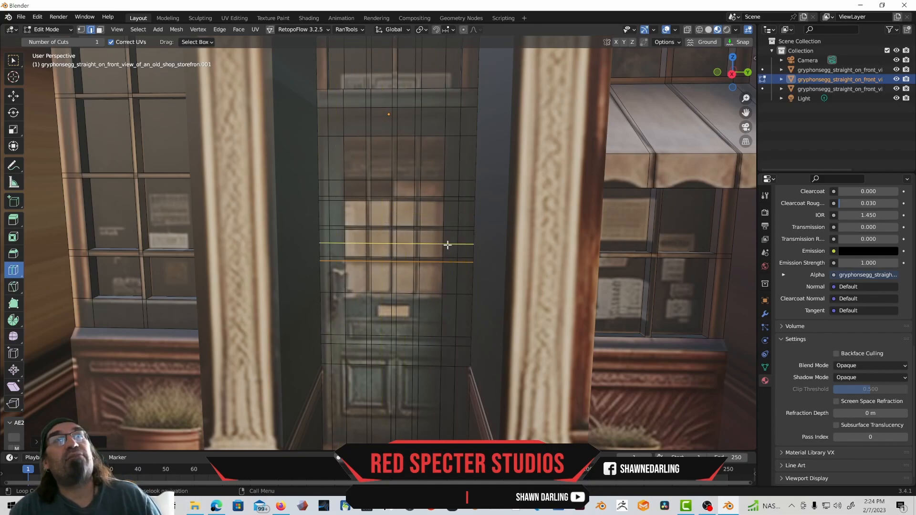
middle_click_drag(419, 257, 398, 242)
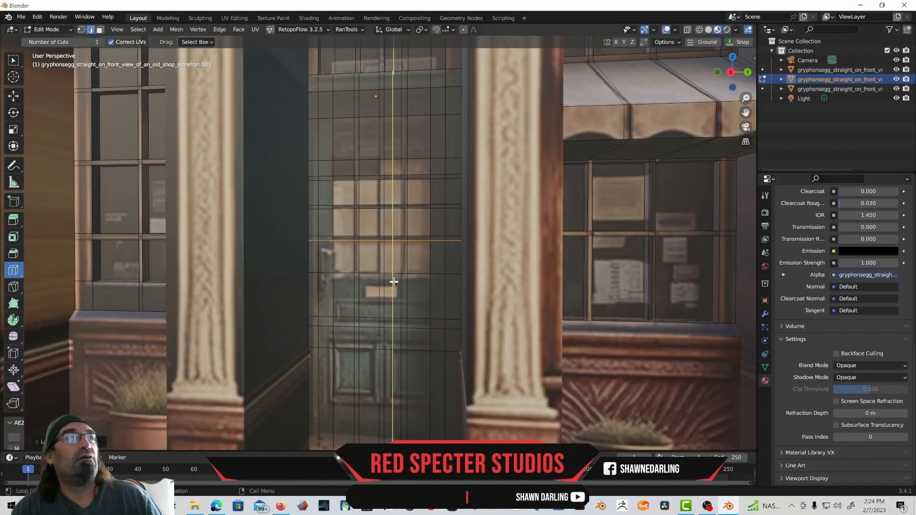
left_click_drag(389, 290, 391, 295)
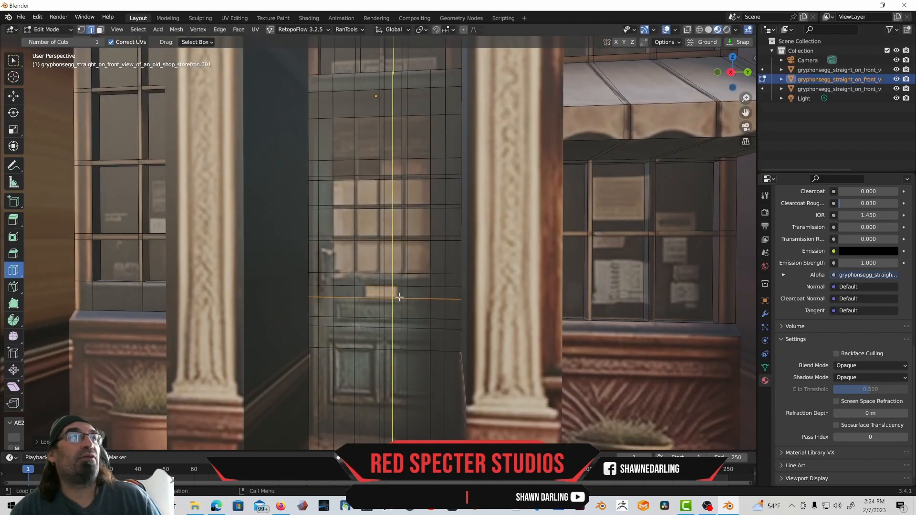
- Separate all faces of the two transom panes into their own object and switch to Object Mode
middle_click_drag(431, 261, 172, 138)
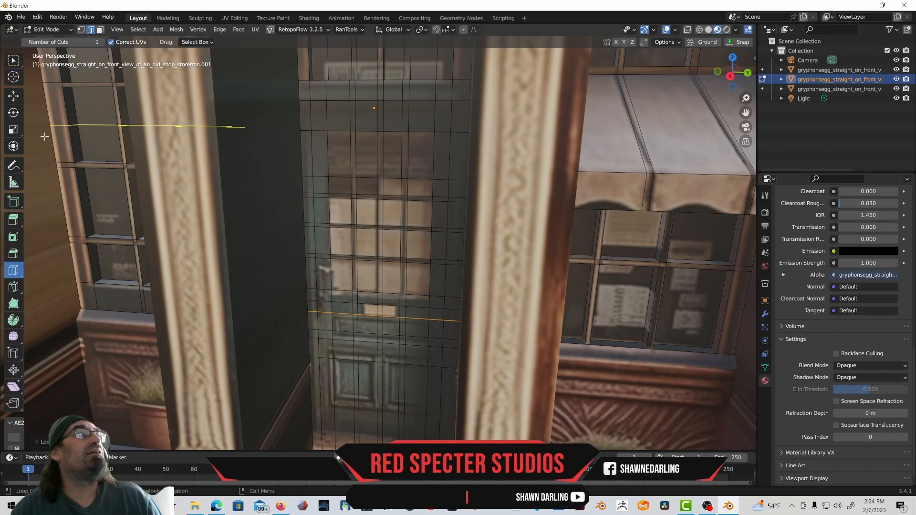
left_click(13, 61)
scroll(358, 241, "up", 1)
middle_click_drag(359, 236, 356, 296, "shift")
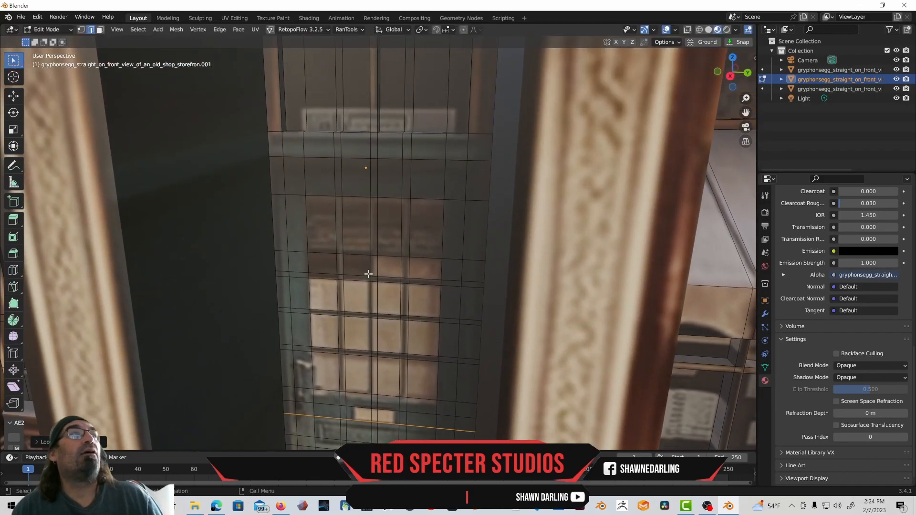
scroll(369, 273, "down", 1)
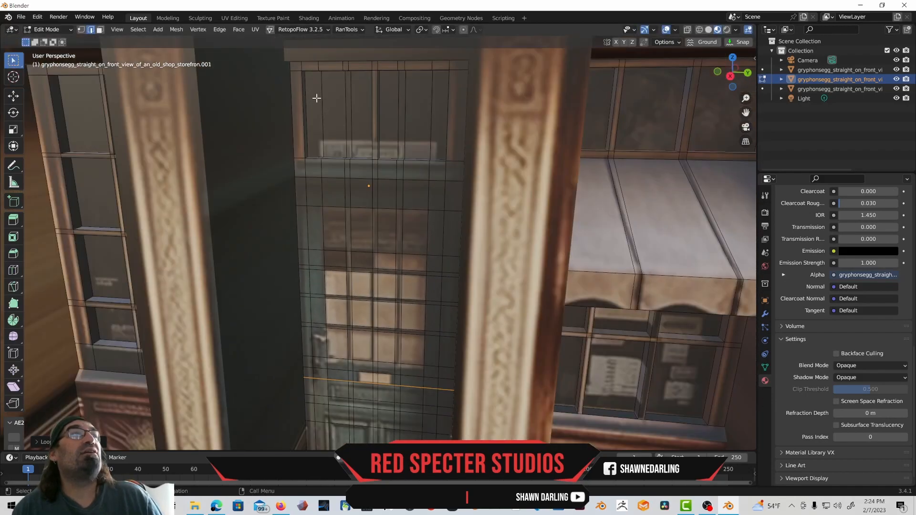
left_click_drag(315, 97, 385, 131)
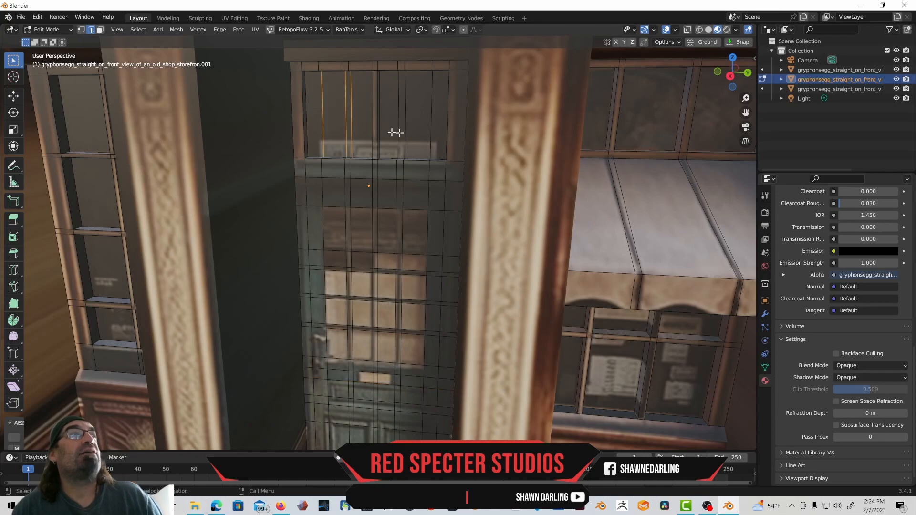
left_click(100, 30)
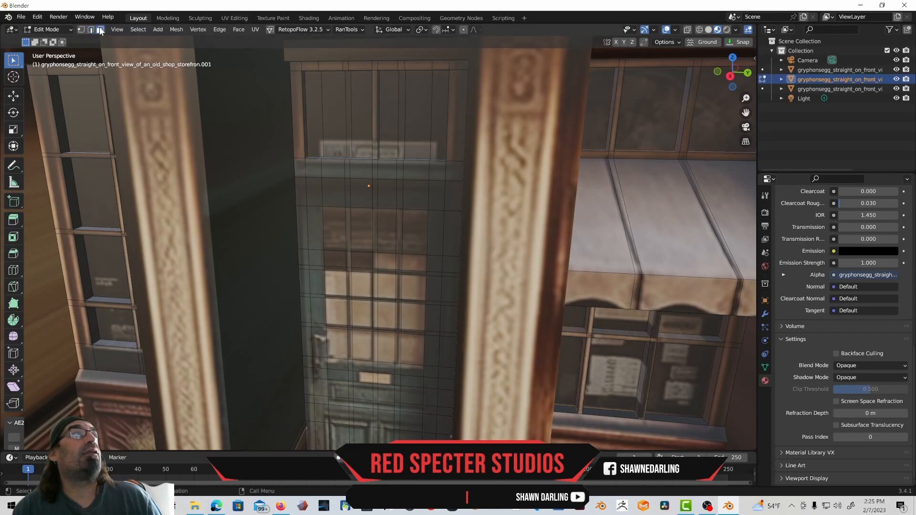
left_click_drag(309, 105, 365, 139)
left_click_drag(391, 107, 442, 130)
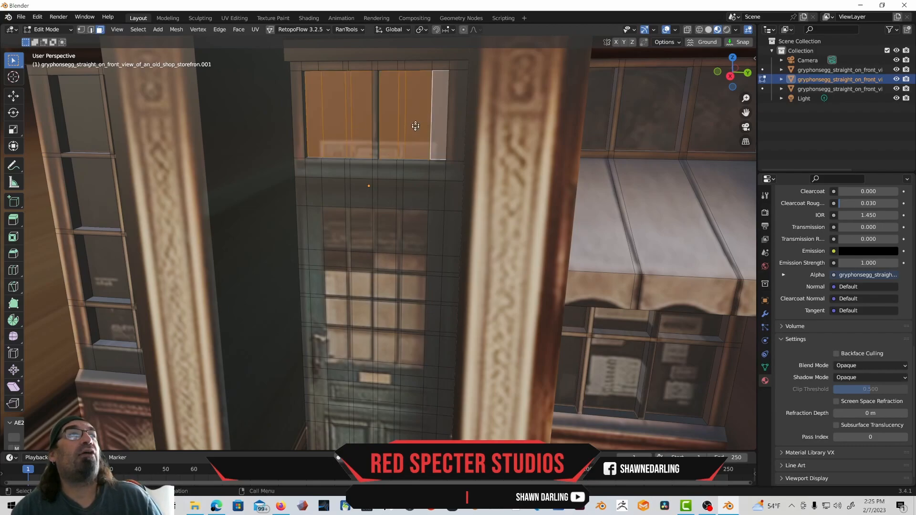
middle_click_drag(415, 126, 405, 134)
right_click(404, 133)
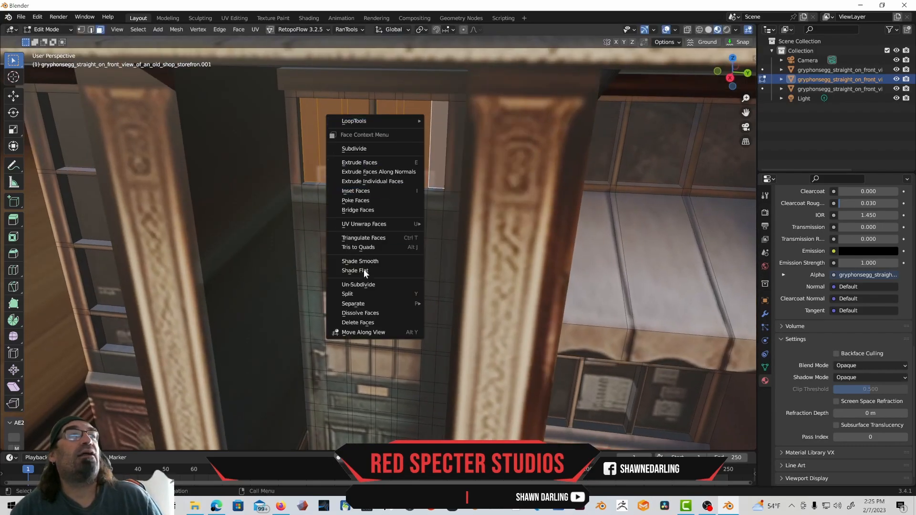
mouse_move(371, 302)
left_click(451, 305)
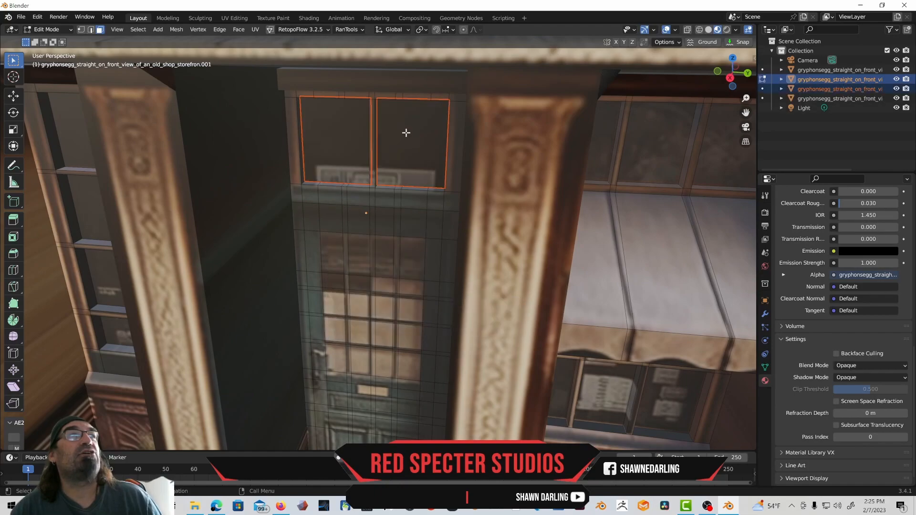
left_click(48, 29)
left_click(48, 39)
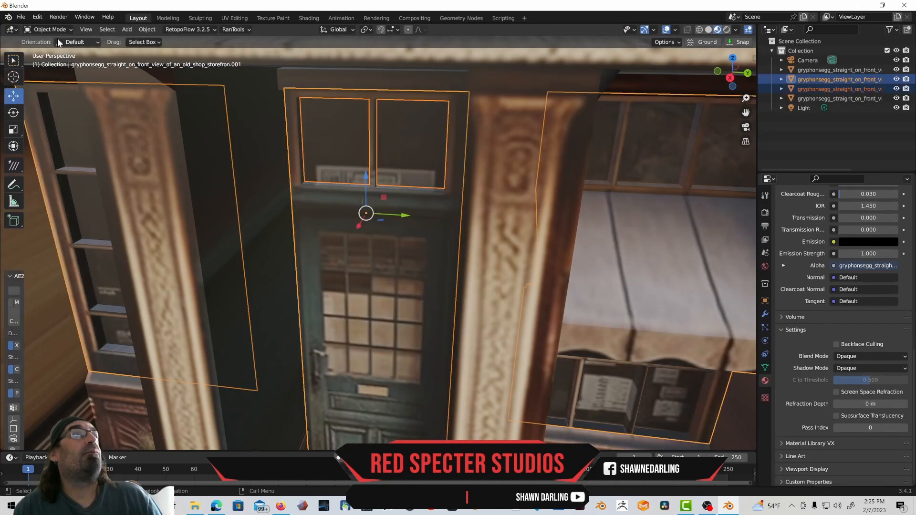
- Select only the door mesh in the shop entrance and switch it to Edit Mode
left_click(337, 221)
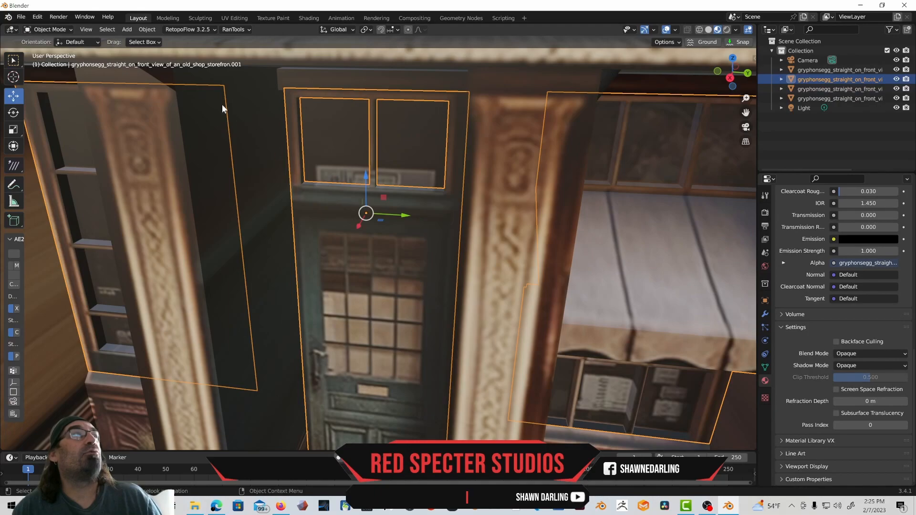
left_click(60, 29)
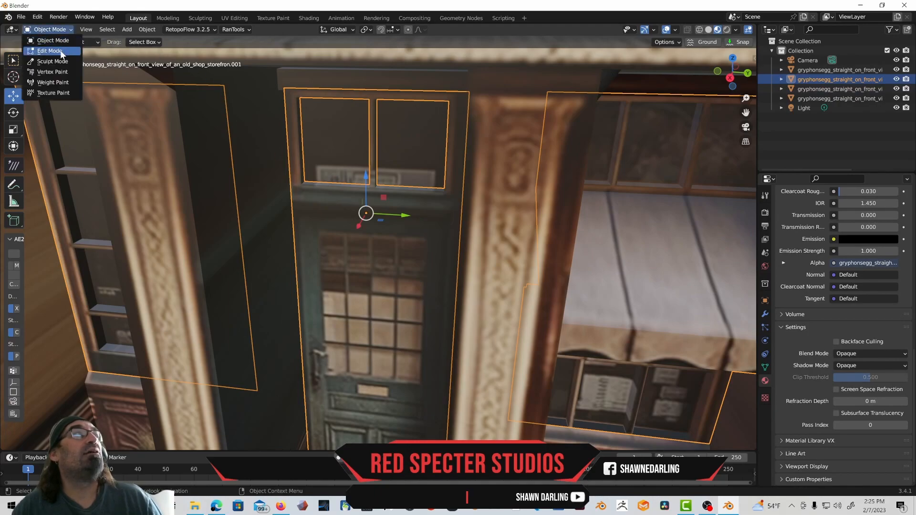
left_click(60, 50)
middle_click_drag(317, 188, 358, 162, "shift")
middle_click_drag(362, 201, 334, 189, "shift")
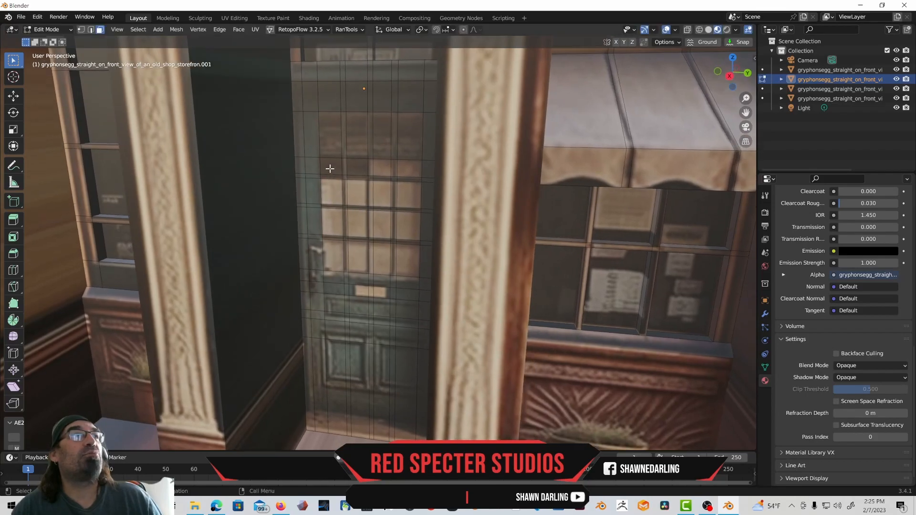
- Select the row of faces forming the dark panel above the door's glass panes and extrude them slightly
left_click(330, 139)
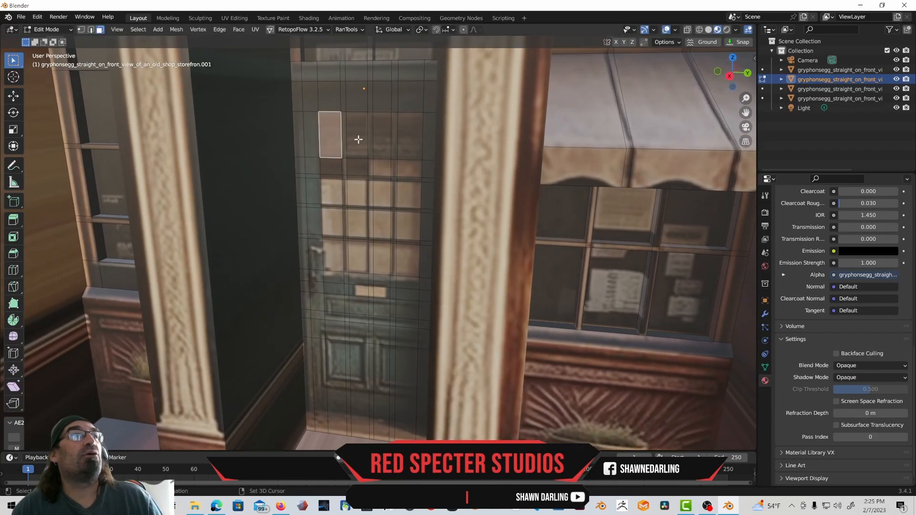
left_click(359, 139, "shift")
left_click(381, 142, "shift")
left_click(415, 143, "shift")
left_click(395, 137, "shift")
left_click(370, 136, "shift")
left_click(343, 135, "shift")
middle_click_drag(340, 137, 340, 144)
left_click(13, 221)
left_click_drag(358, 165, 355, 172)
- Select the sixteen glass pane faces in the door's window grid and extrude them inward about 0.21 m
middle_click_drag(354, 184, 347, 172)
left_click(340, 126)
left_click(365, 126, "shift")
left_click(391, 123, "shift")
left_click(417, 124, "shift")
left_click(415, 148, "shift")
left_click(389, 146, "shift")
left_click(363, 150, "shift")
left_click(342, 151, "shift")
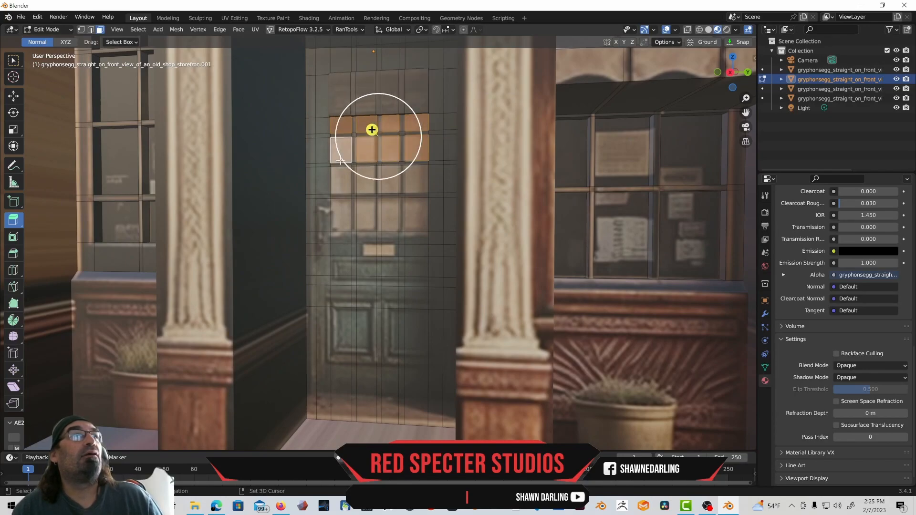
left_click(341, 180, "shift")
left_click(366, 180, "shift")
left_click(391, 180, "shift")
left_click(421, 185, "shift")
left_click(419, 212, "shift")
left_click(391, 214, "shift")
left_click(366, 215, "shift")
left_click(339, 216, "shift")
middle_click_drag(339, 216, 368, 215)
key("e")
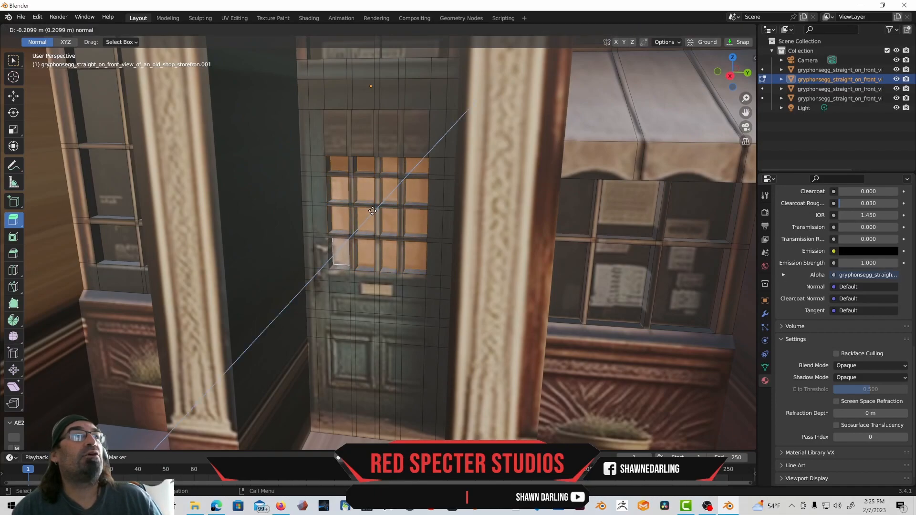
left_click(372, 210)
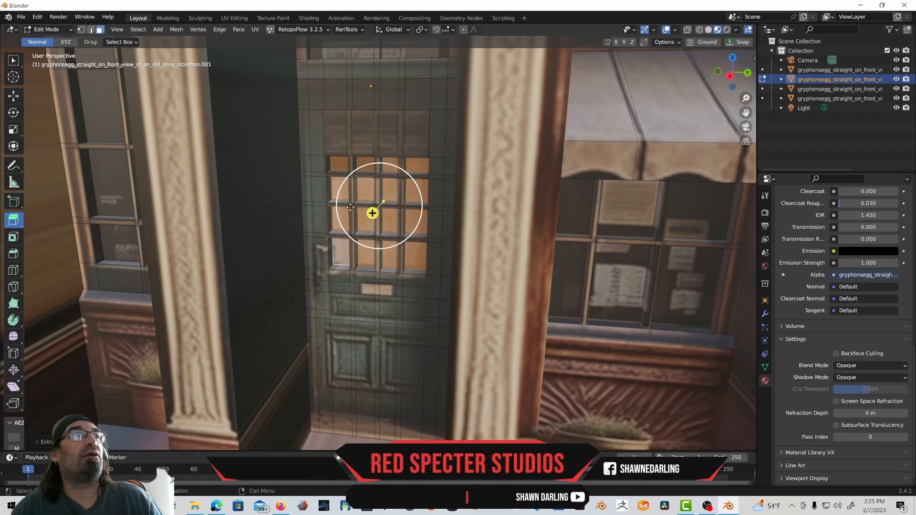
- Select all horizontal and vertical bar faces between the door's sixteen glass panes
left_click(327, 180)
left_click(351, 168)
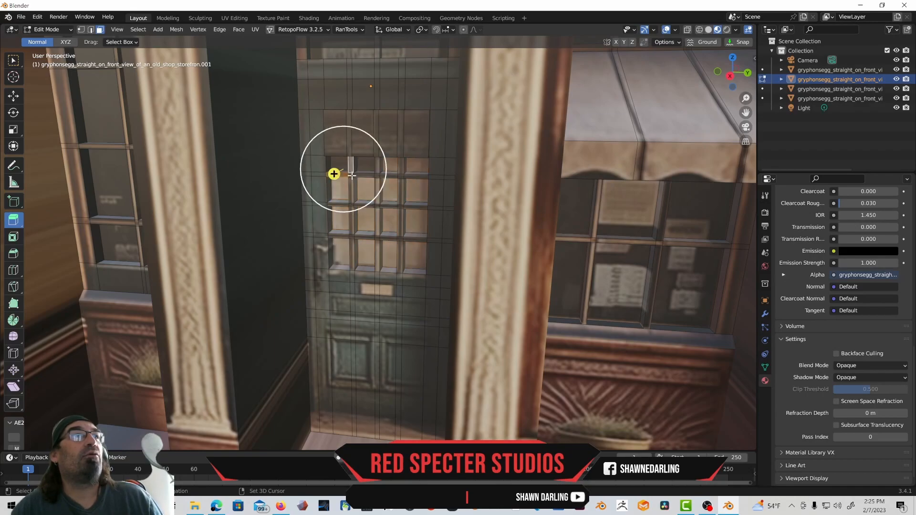
left_click(352, 190, "shift")
left_click(344, 204, "shift")
left_click(351, 217, "shift")
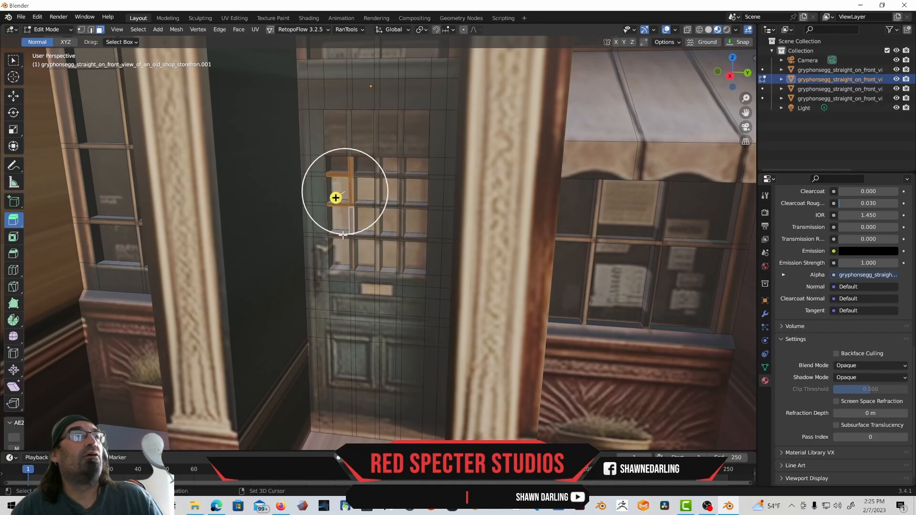
left_click(347, 239, "shift")
left_click(352, 256, "shift")
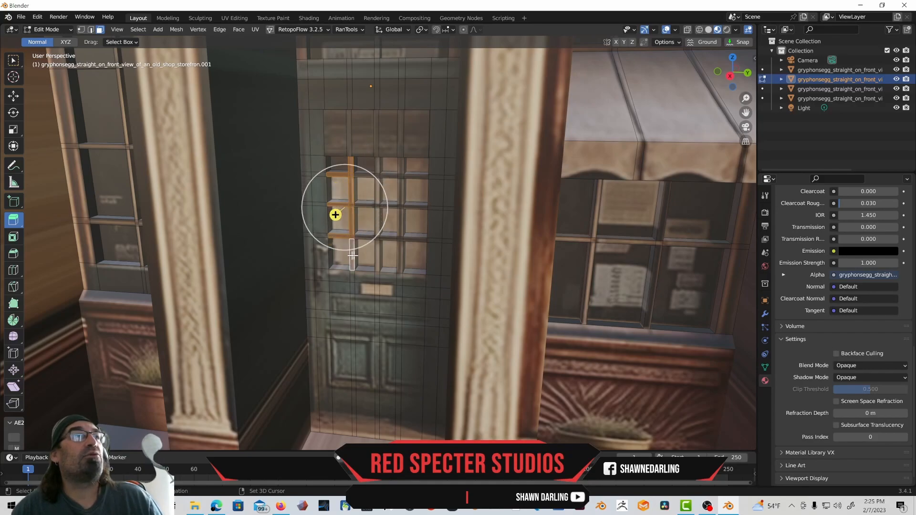
left_click(377, 257, "shift")
left_click(366, 238, "shift")
left_click(377, 238, "shift")
left_click(377, 210, "shift")
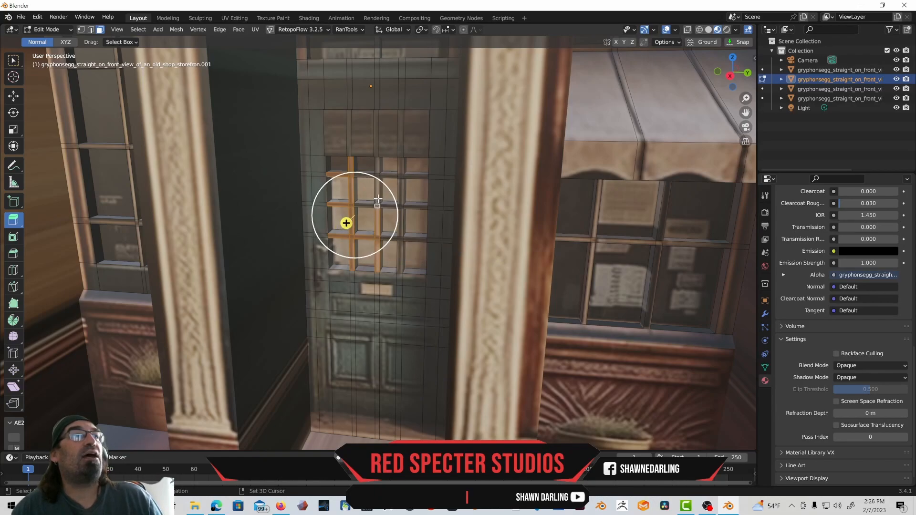
left_click(369, 206, "shift")
left_click(370, 175, "shift")
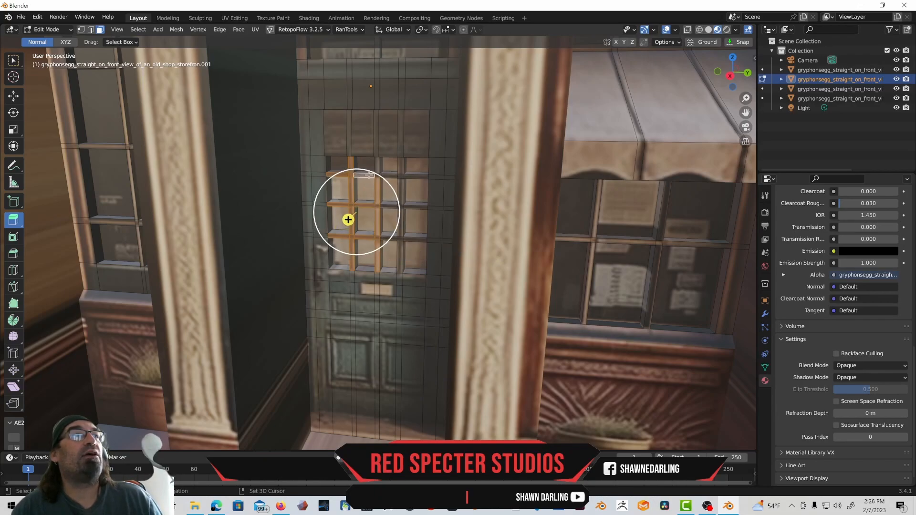
left_click(397, 175, "shift")
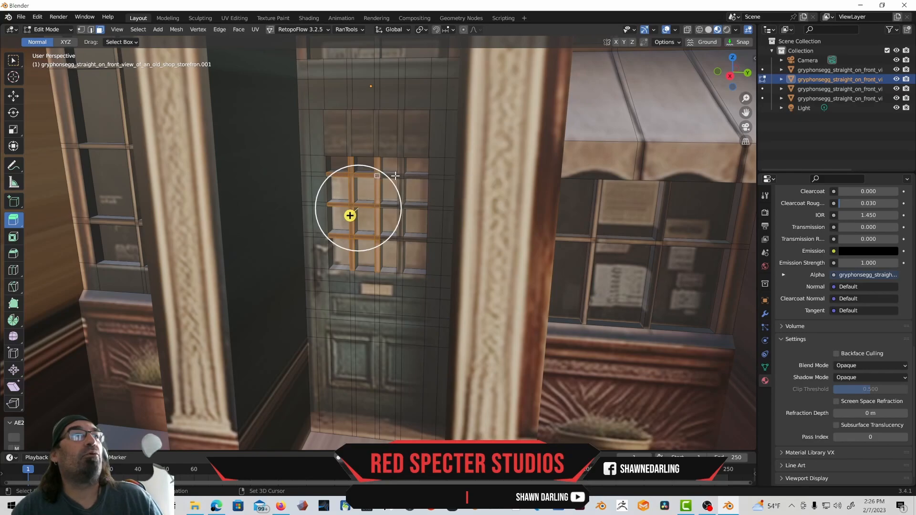
left_click(413, 177, "shift")
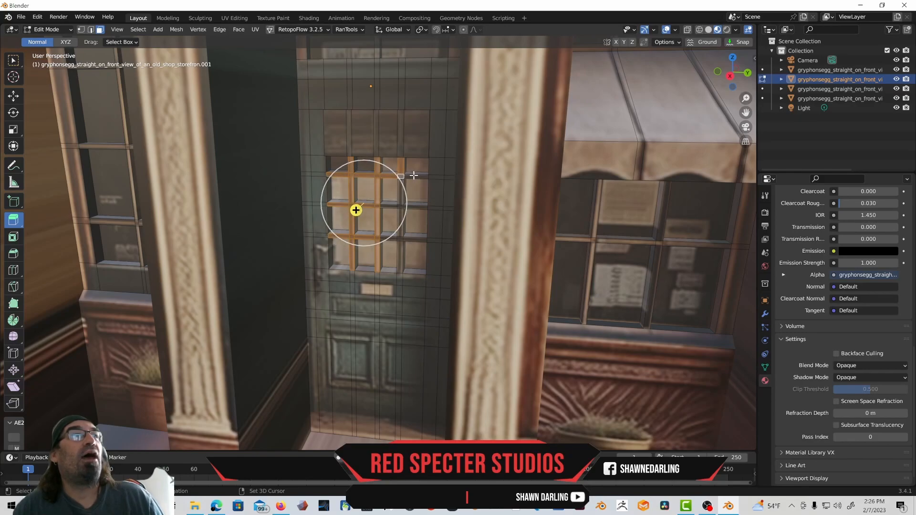
left_click(401, 191, "shift")
left_click(400, 206, "shift")
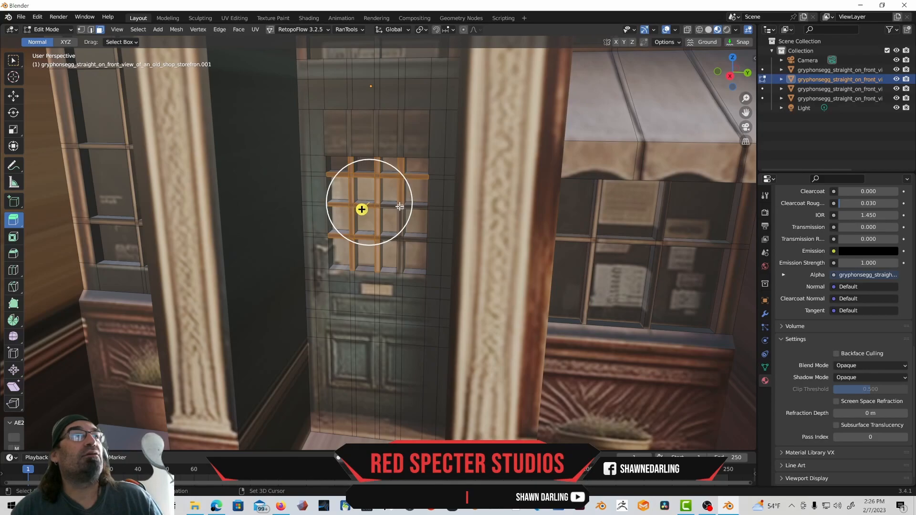
left_click(412, 206, "shift")
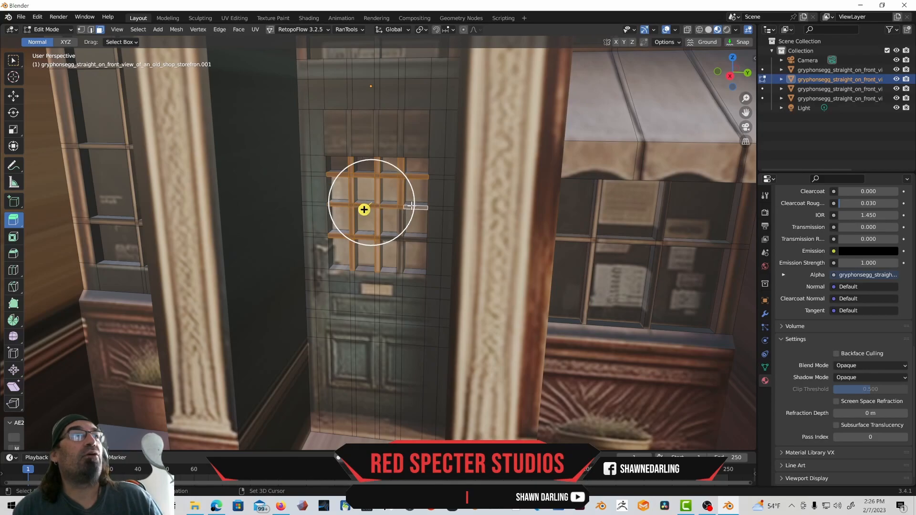
left_click(399, 224, "shift")
left_click(405, 241, "shift")
left_click(401, 250, "shift")
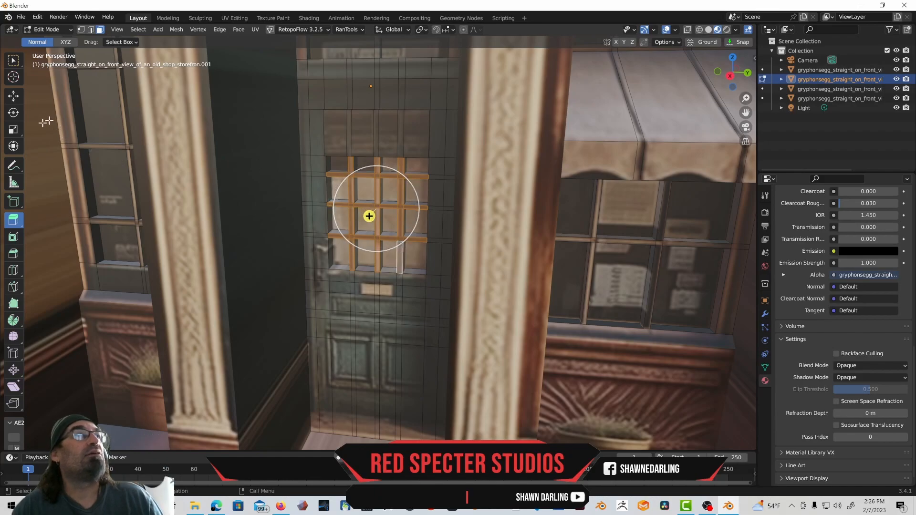
- Try to shift the selected window bars along the X axis, and undo the move
left_click(13, 96)
middle_click_drag(366, 252, 387, 256)
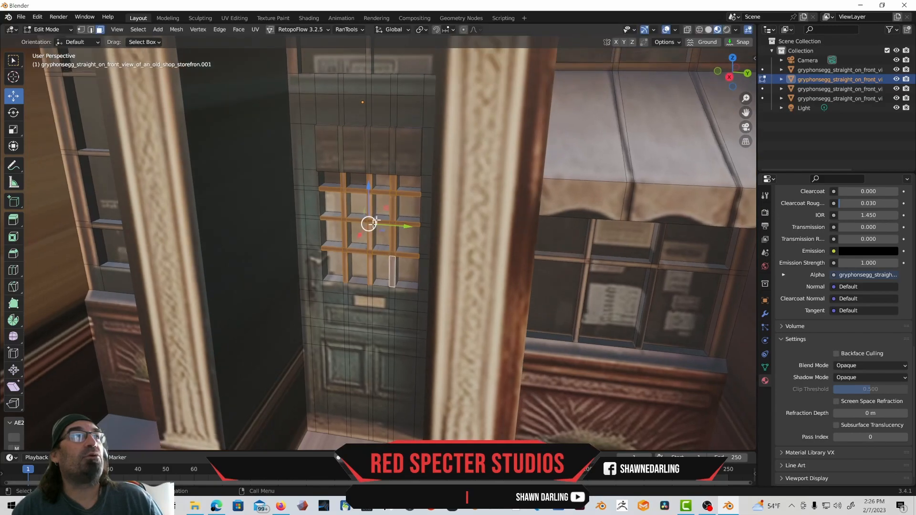
left_click_drag(361, 233, 367, 233)
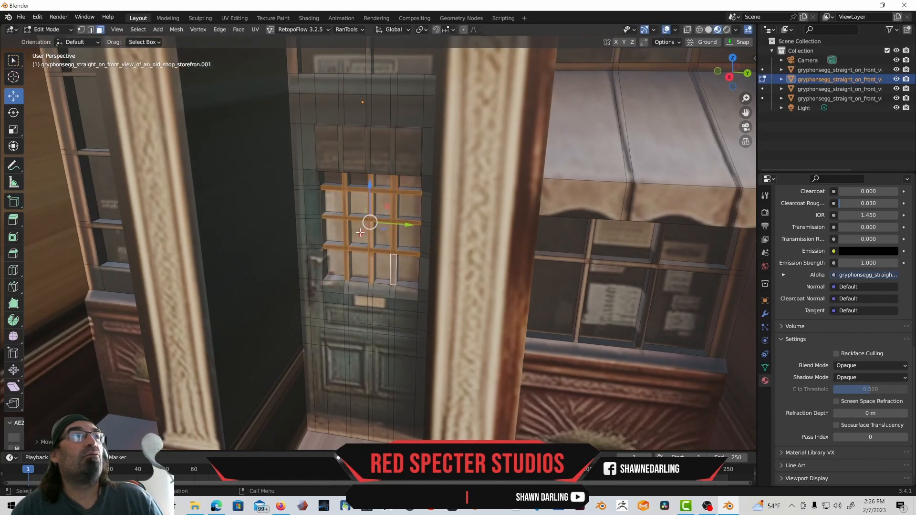
key("ctrl+z")
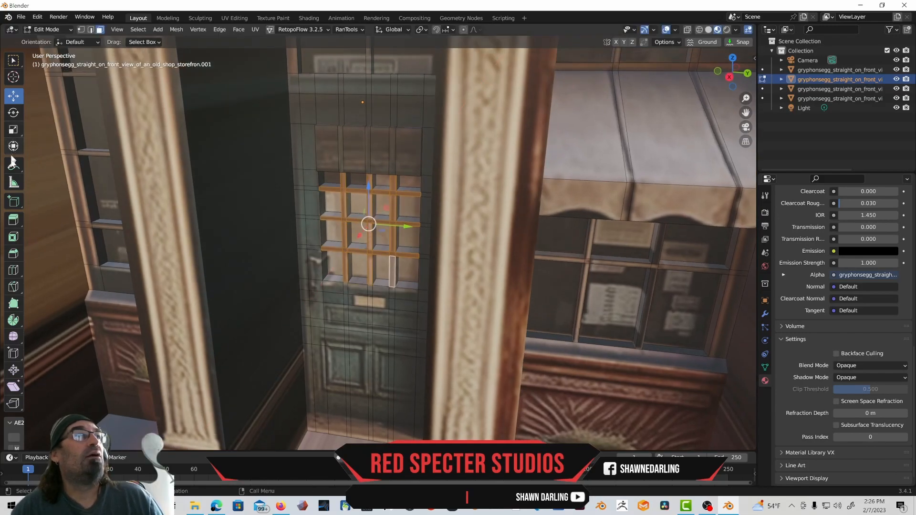
- Extrude the selected window bar faces slightly along their normals
left_click(14, 219)
left_click_drag(360, 235, 363, 233)
middle_click_drag(310, 165, 323, 105)
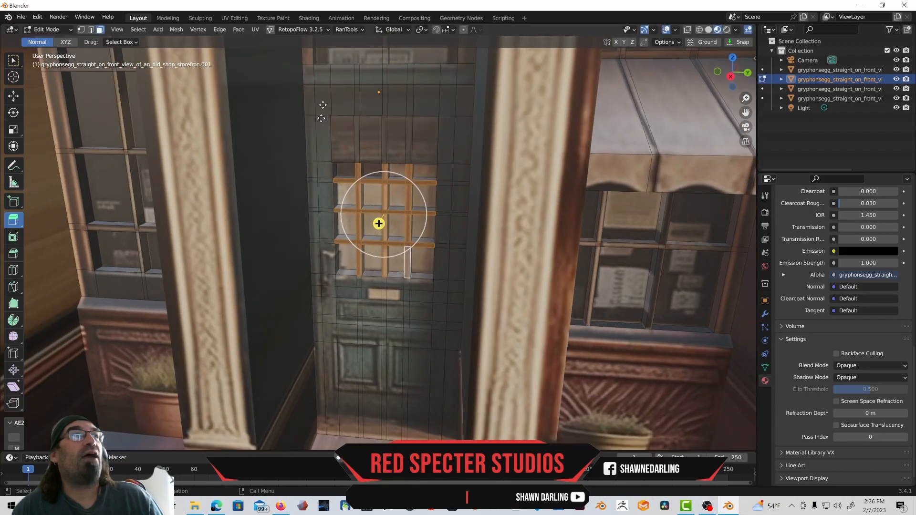
left_click(308, 76)
key("ctrl+z")
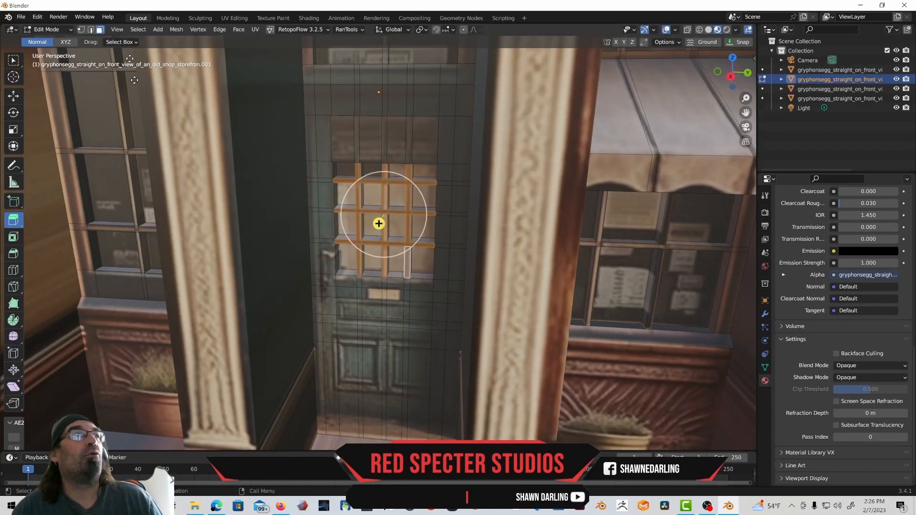
- Select the door faces surrounding the window area, from the top rail down to the lower panels, and extrude them slightly outward
left_click(14, 60)
left_click_drag(309, 76, 459, 269)
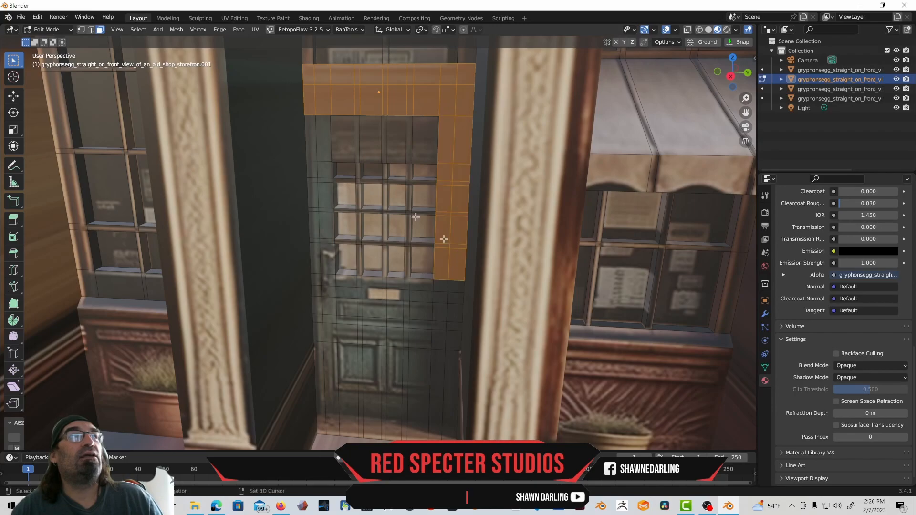
left_click_drag(315, 104, 322, 175)
middle_click_drag(323, 170, 327, 74, "shift")
left_click_drag(325, 73, 466, 224, "shift")
left_click_drag(324, 226, 461, 317, "shift")
middle_click_drag(448, 311, 340, 313)
left_click(13, 220)
left_click_drag(368, 220, 368, 227)
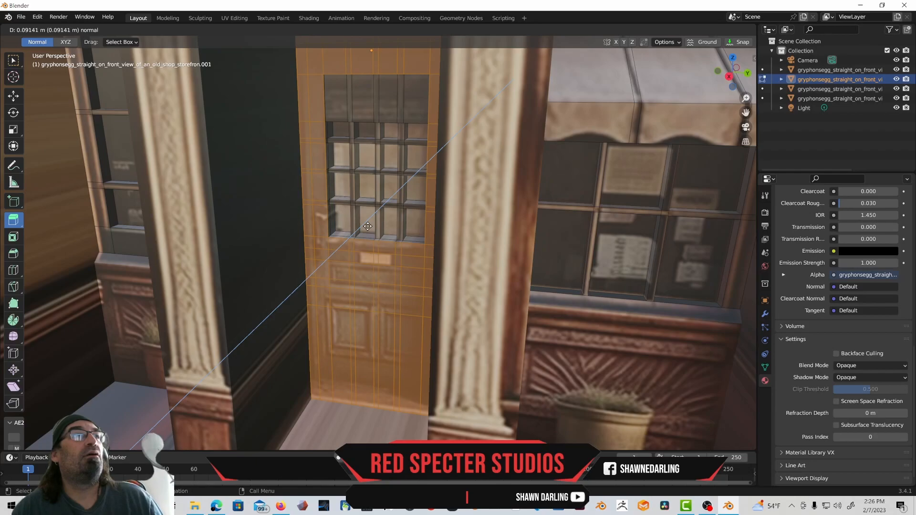
left_click_drag(368, 227, 368, 225)
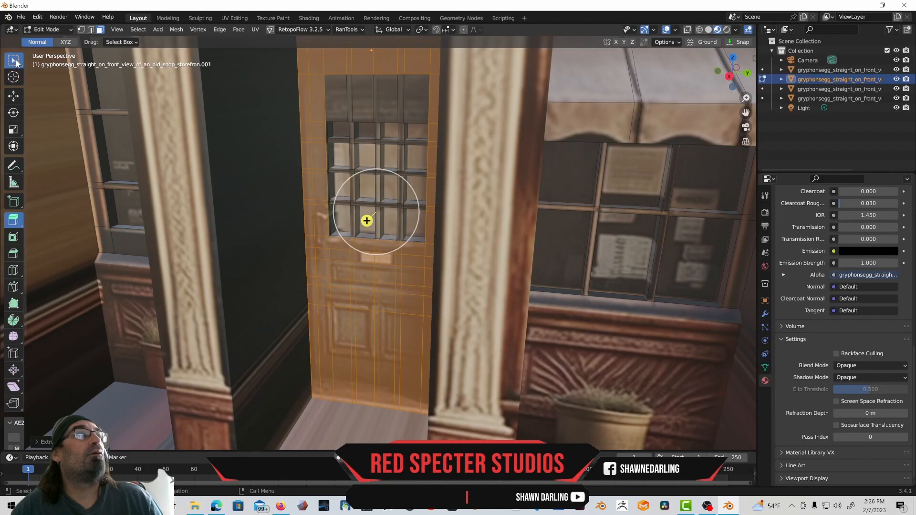
- Select the faces of the upper panel above the glass panes and move them slightly along the X axis
key("w")
left_click(343, 108)
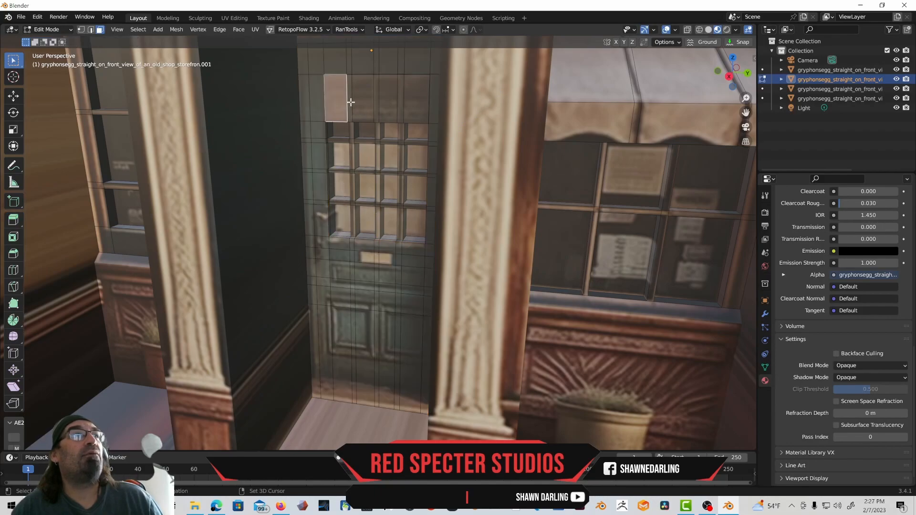
left_click(350, 102, "shift")
left_click(369, 104, "shift")
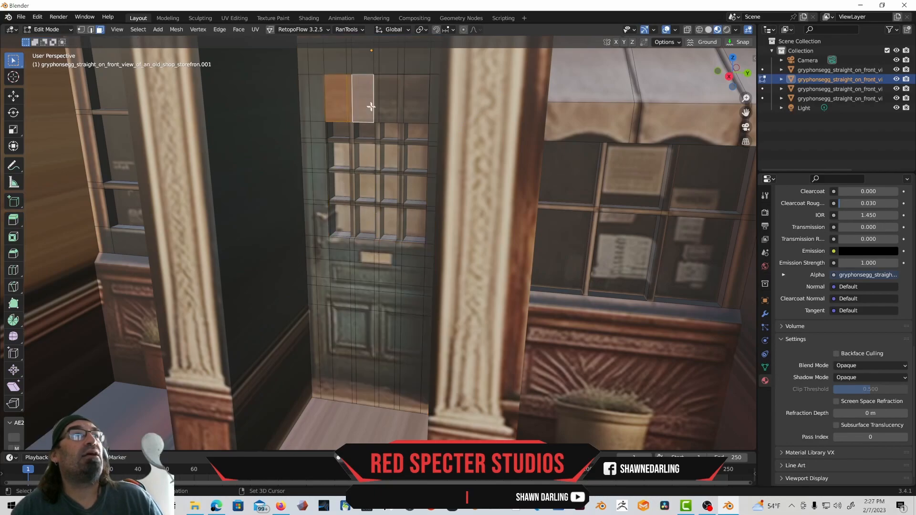
left_click(384, 110, "shift")
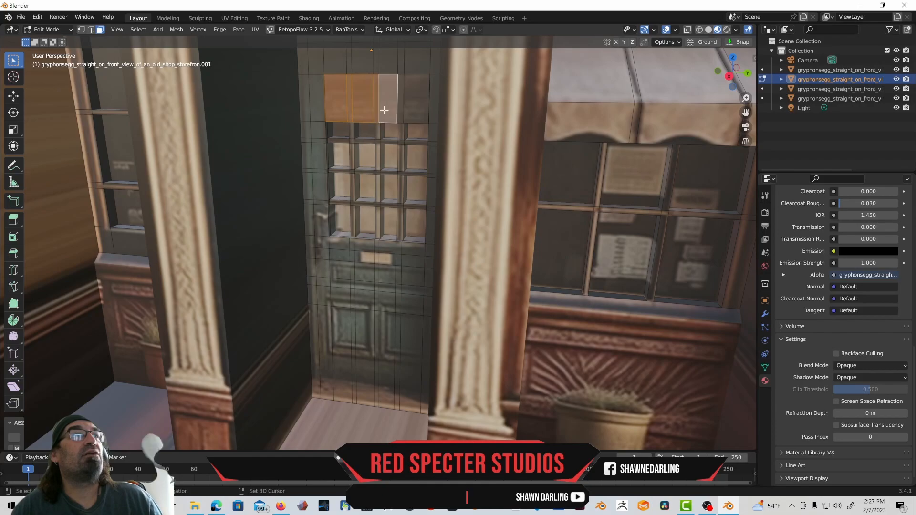
left_click(412, 111, "shift")
left_click(14, 98)
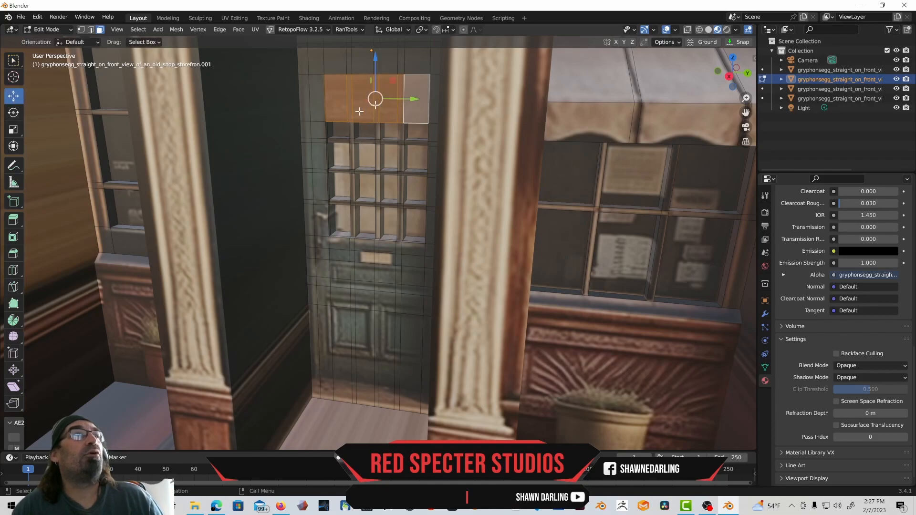
middle_click_drag(382, 103, 378, 111)
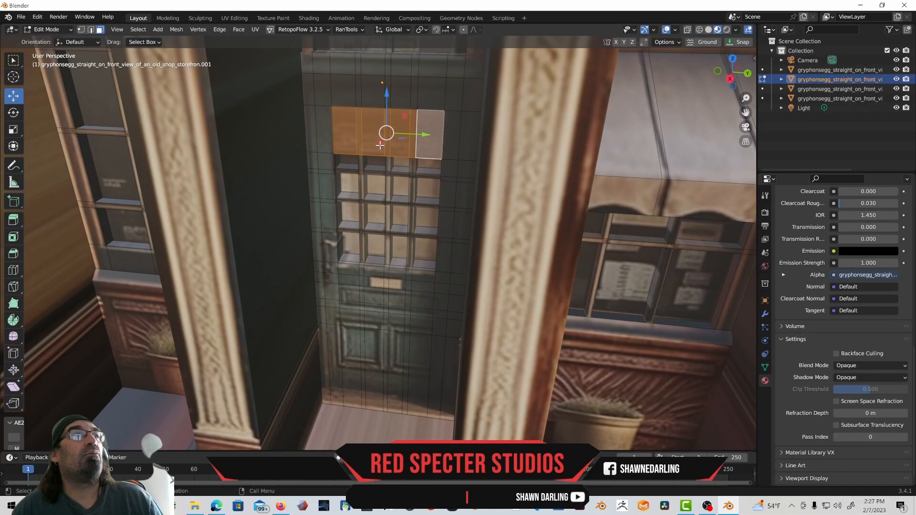
key("g")
key("x")
left_click_drag(377, 149, 377, 149)
- Examine the door's modelled depth up close and within the whole storefront
middle_click_drag(393, 228, 388, 208)
mouse_move(374, 247)
middle_mouse_down()
mouse_move(368, 241)
mouse_move(378, 244)
middle_mouse_up()
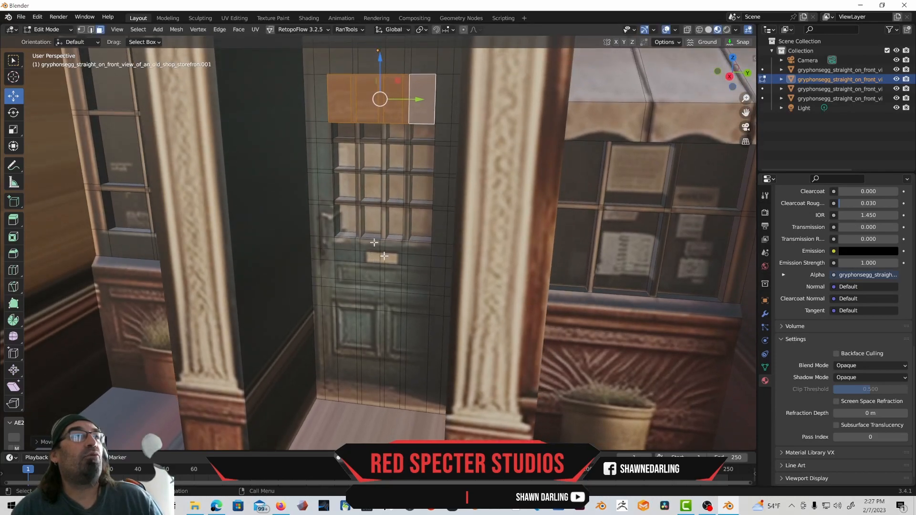
middle_click_drag(374, 314, 368, 278)
scroll(368, 278, "down", 3)
mouse_move(615, 316)
middle_mouse_down()
mouse_move(637, 328)
mouse_move(624, 317)
middle_mouse_up()
middle_click_drag(432, 225, 409, 267)
scroll(423, 229, "down", 5)
middle_click_drag(395, 266, 213, 123)
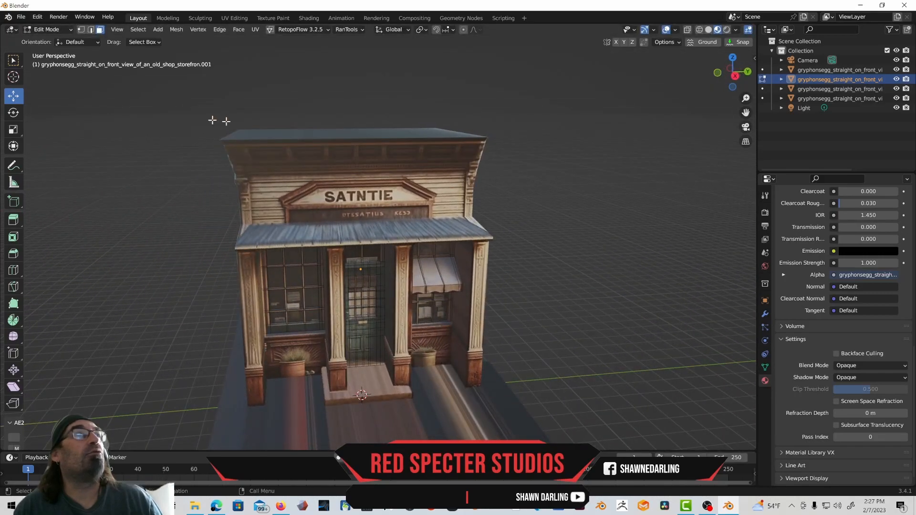
- Return to Object Mode, select the main building mesh and switch it to Edit Mode
left_click(61, 31)
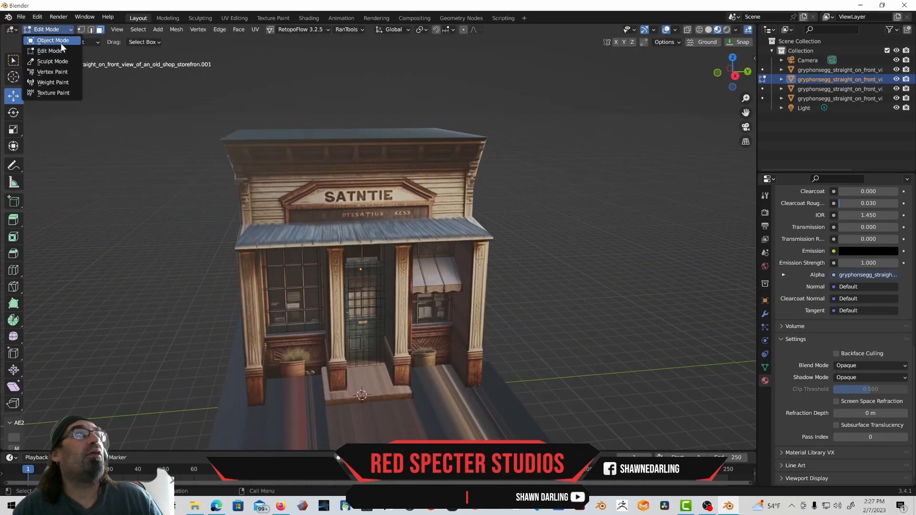
left_click(61, 40)
left_click(277, 156)
left_click(69, 30)
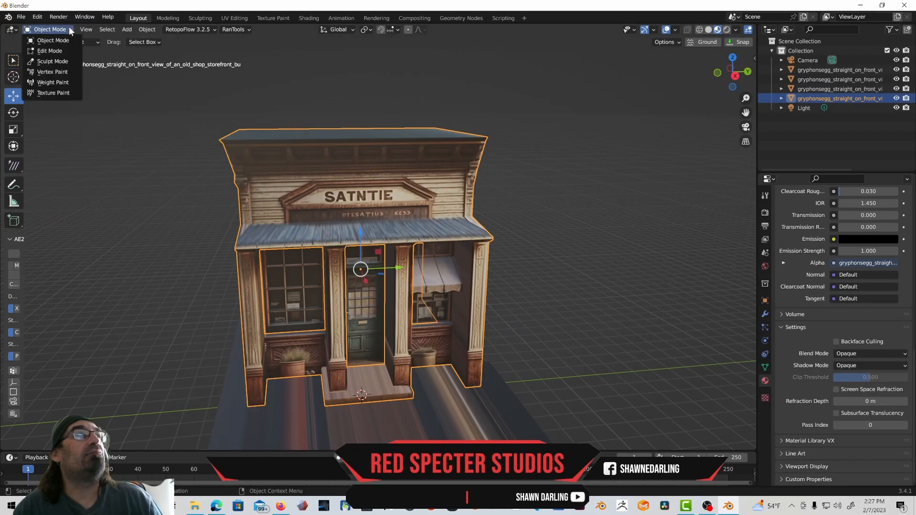
left_click(61, 51)
middle_click_drag(225, 172, 282, 220)
scroll(282, 220, "up", 3)
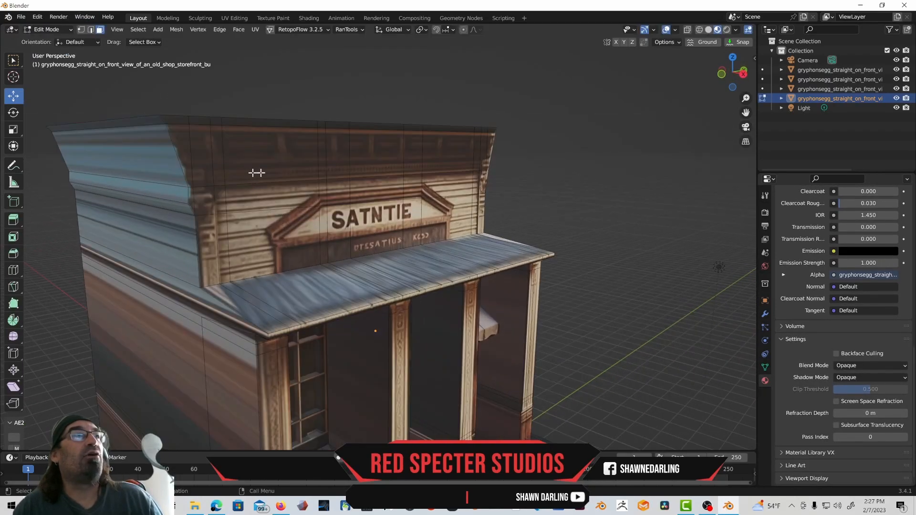
- Select the strip of top faces along the roof's front edge and move it outward along the X axis to flare the cornice
left_click(178, 117)
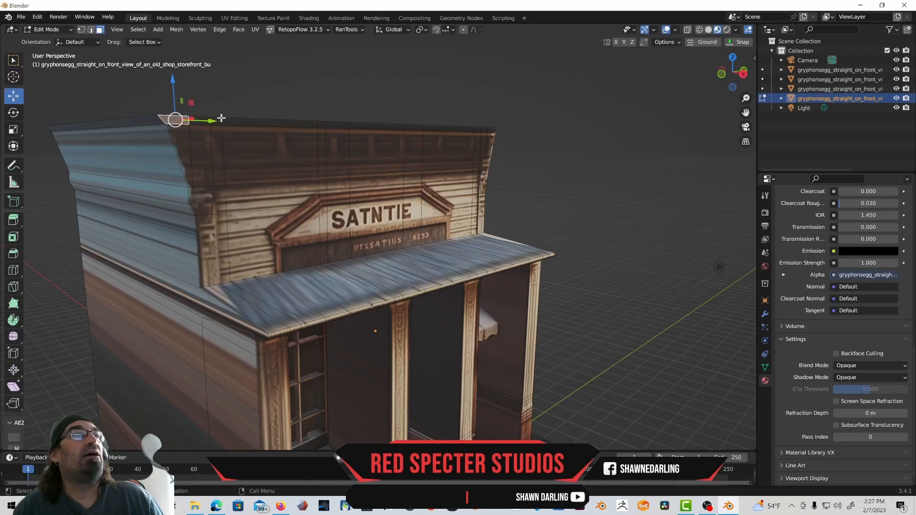
left_click(202, 119, "shift")
left_click(217, 120, "shift")
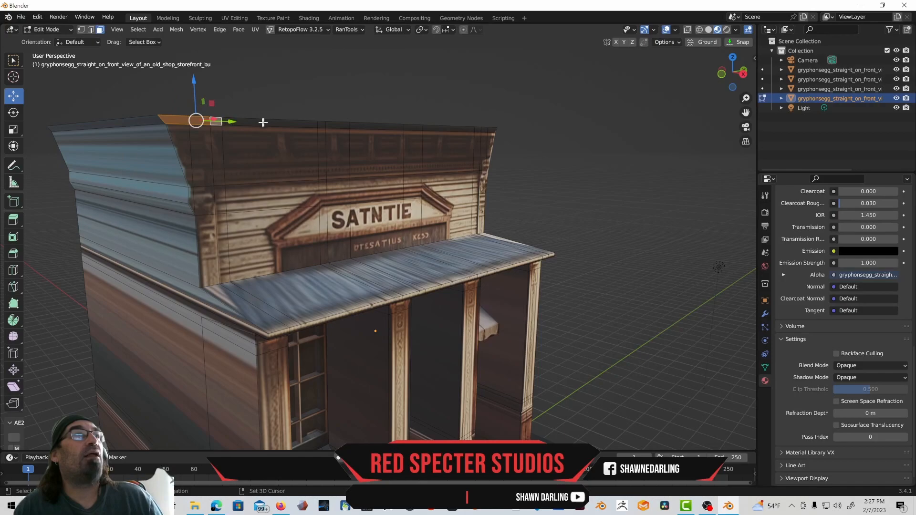
left_click(299, 123, "shift")
left_click(327, 124, "shift")
left_click(341, 124, "shift")
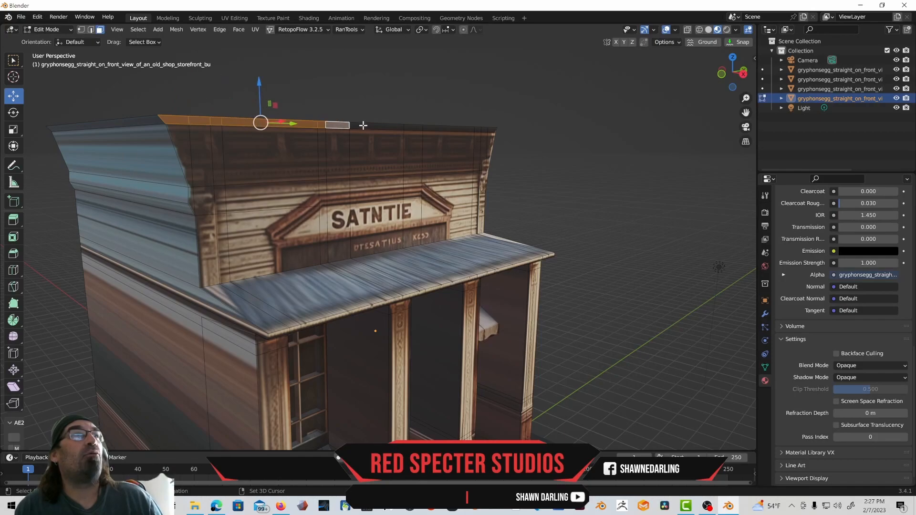
left_click(364, 125, "shift")
left_click(414, 127, "shift")
left_click(453, 128, "shift")
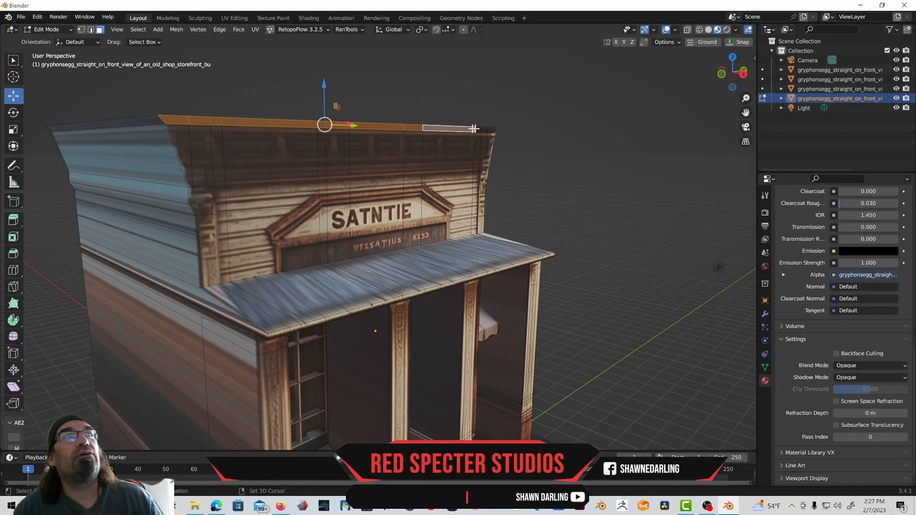
left_click(479, 128, "shift")
left_click(484, 129, "shift")
left_click(492, 129, "shift")
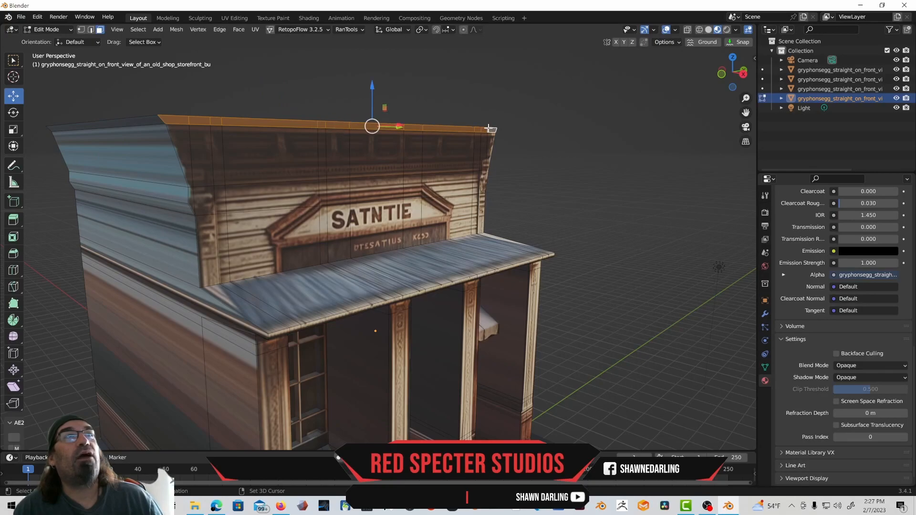
middle_click_drag(391, 125, 406, 138)
key("g")
key("x")
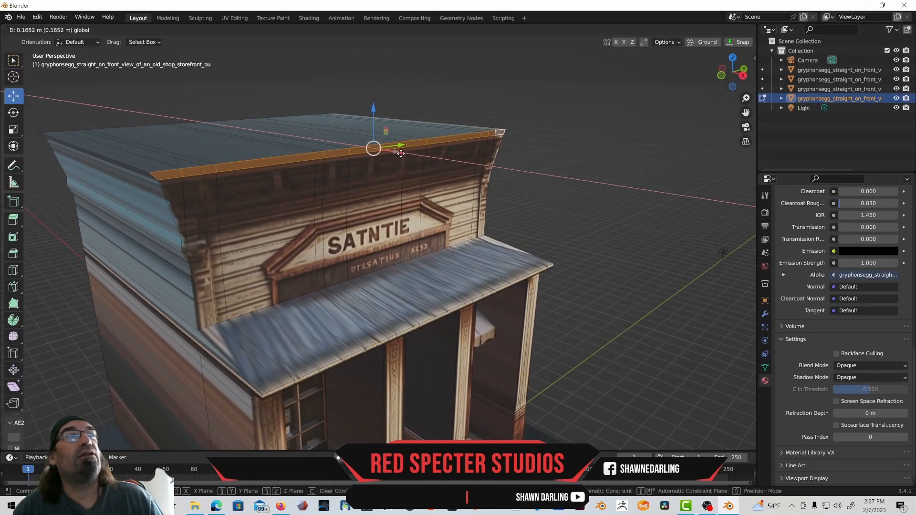
left_click(431, 170)
middle_click_drag(430, 169, 455, 153)
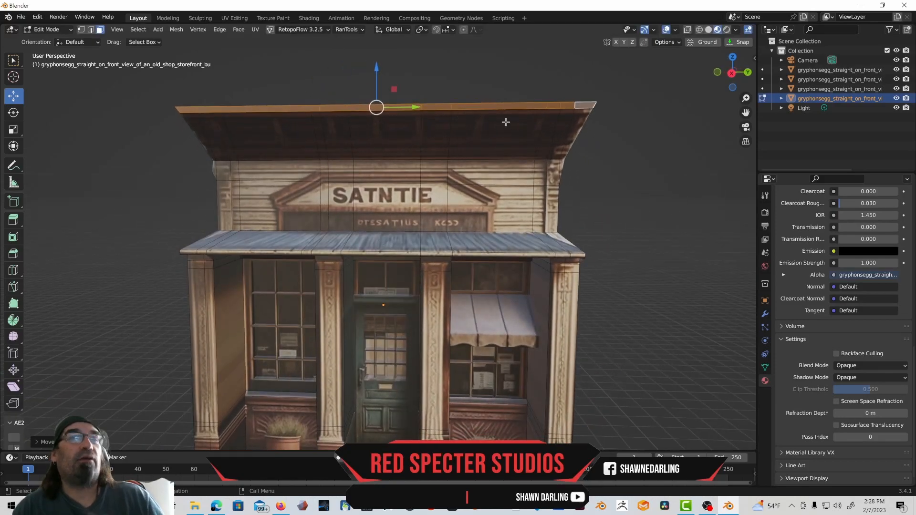
middle_click_drag(493, 123, 458, 129)
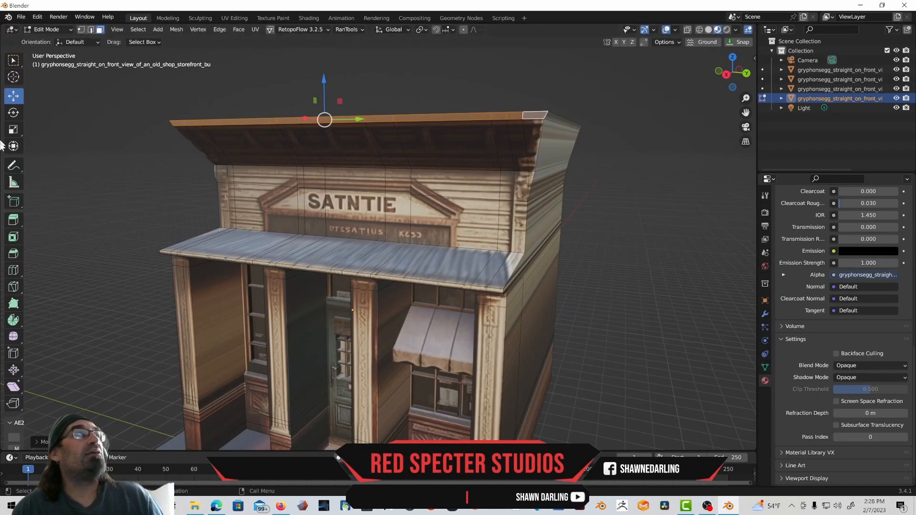
- Add a horizontal loop cut across the cornice front just below its top edge
left_click(13, 270)
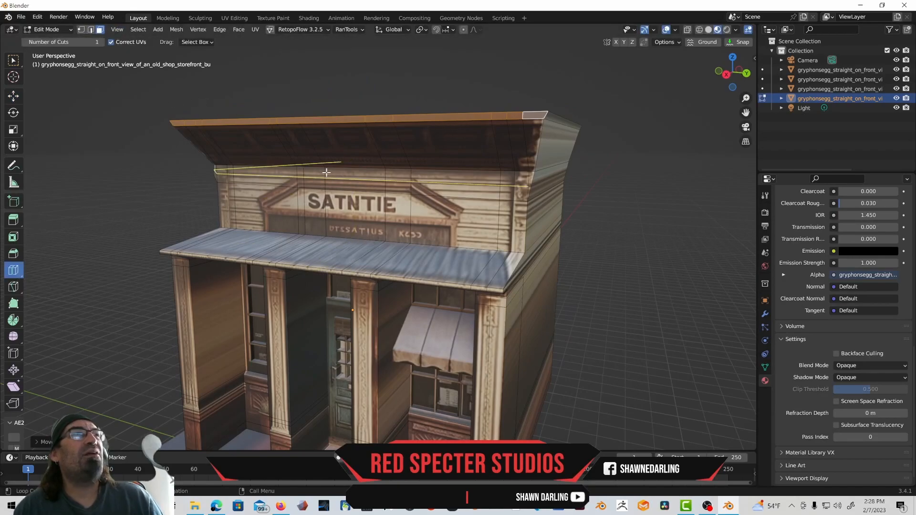
middle_click_drag(415, 138, 430, 143)
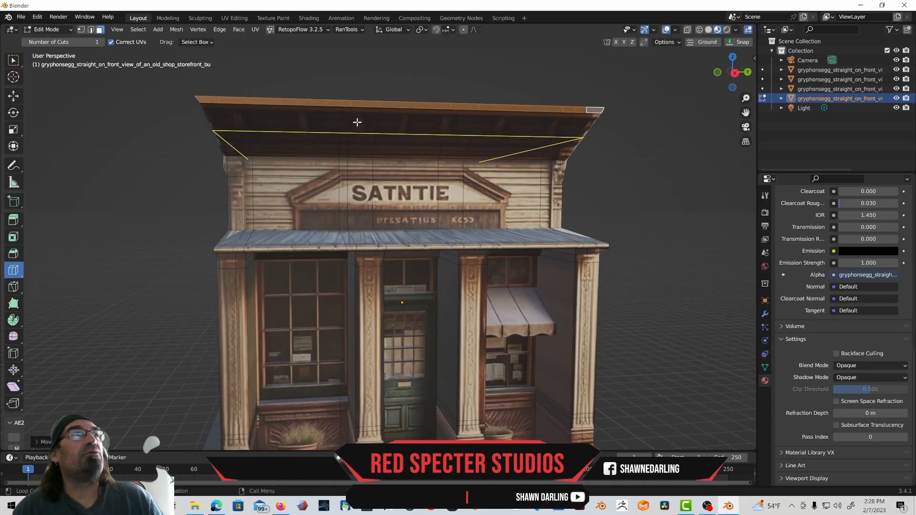
left_click_drag(256, 134, 260, 112)
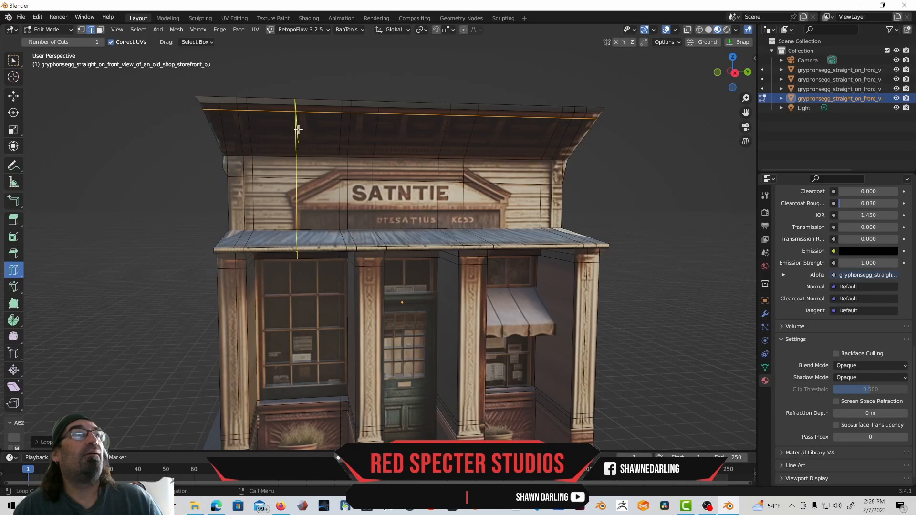
- Add vertical loop cuts across the cornice along the edges of the bars between its dark panels
left_click_drag(297, 138, 294, 129)
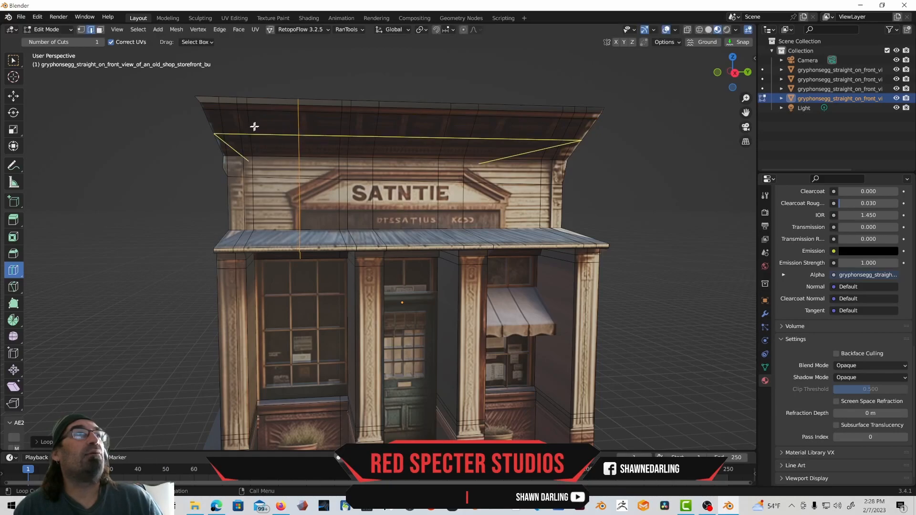
middle_click_drag(382, 131, 352, 128)
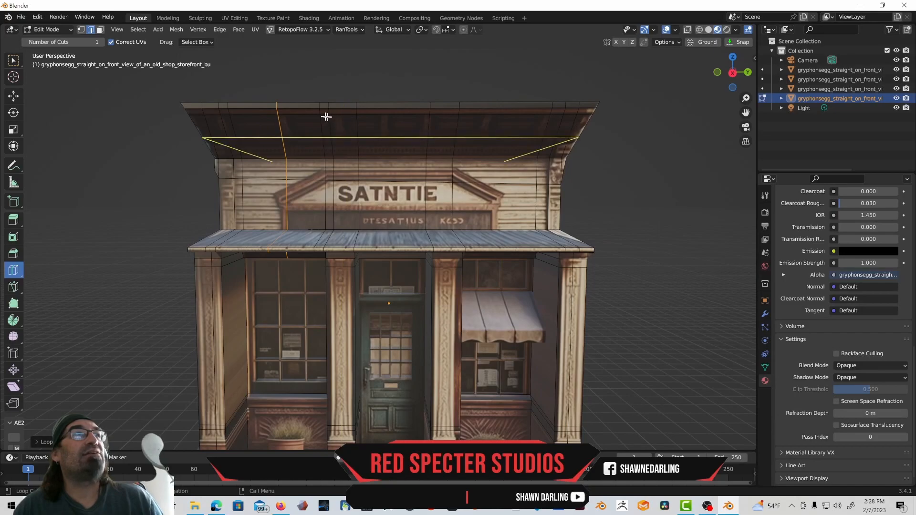
left_click_drag(306, 122, 450, 114)
left_click_drag(504, 113, 556, 113)
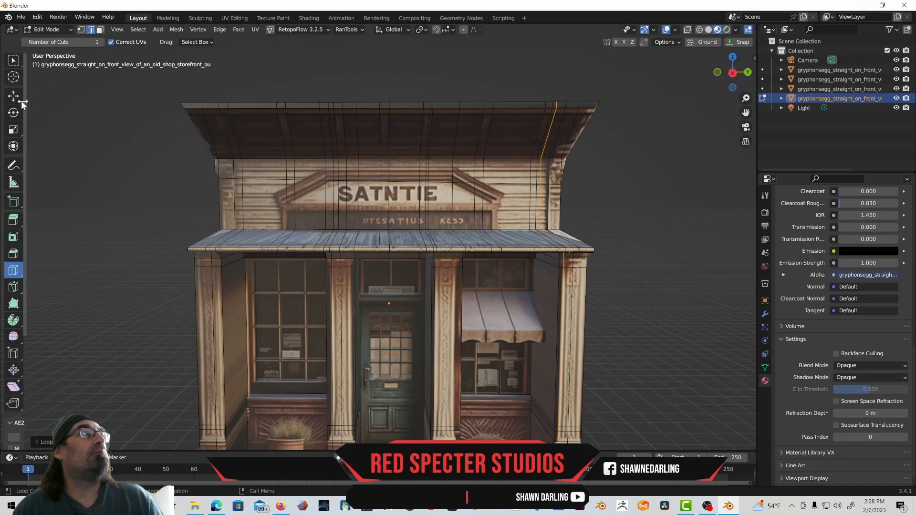
- Select all the dark panel faces between the cornice bars and extrude them slightly inward to recess them
left_click(14, 222)
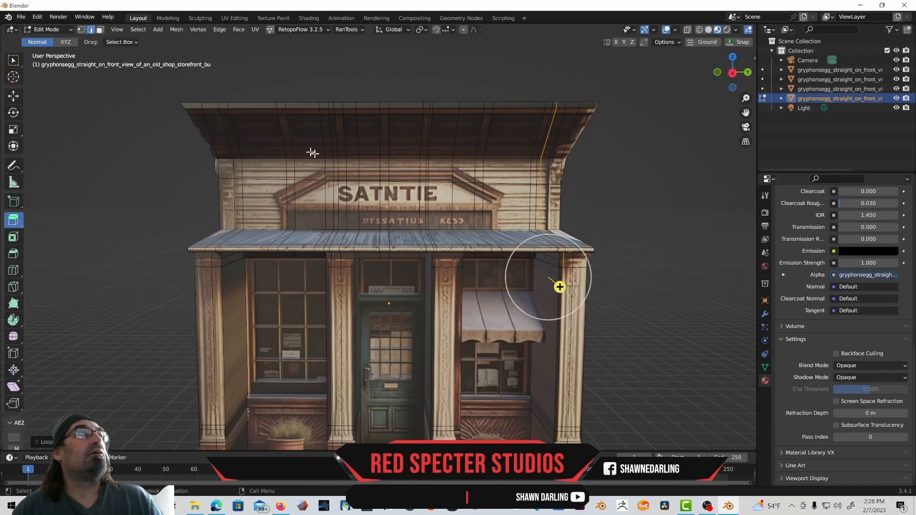
left_click(281, 136)
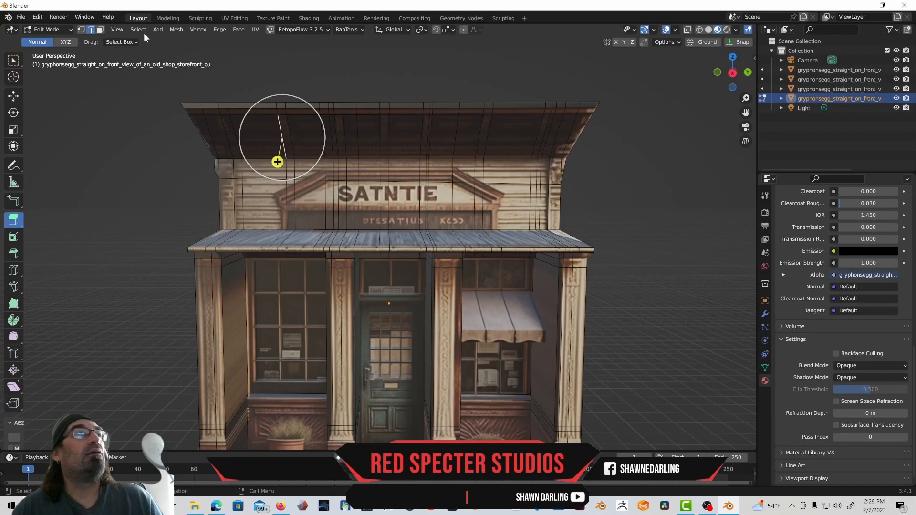
left_click(100, 30)
left_click(247, 126)
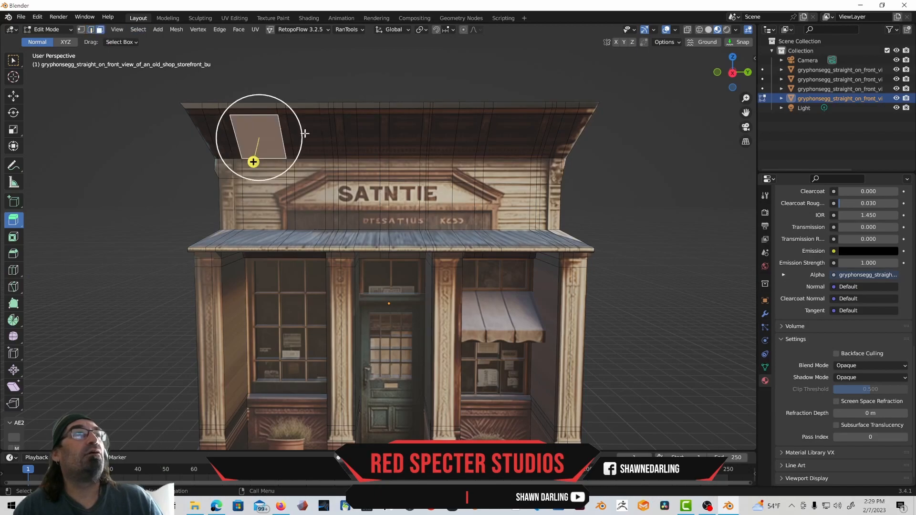
left_click(307, 127, "shift")
left_click(326, 126, "shift")
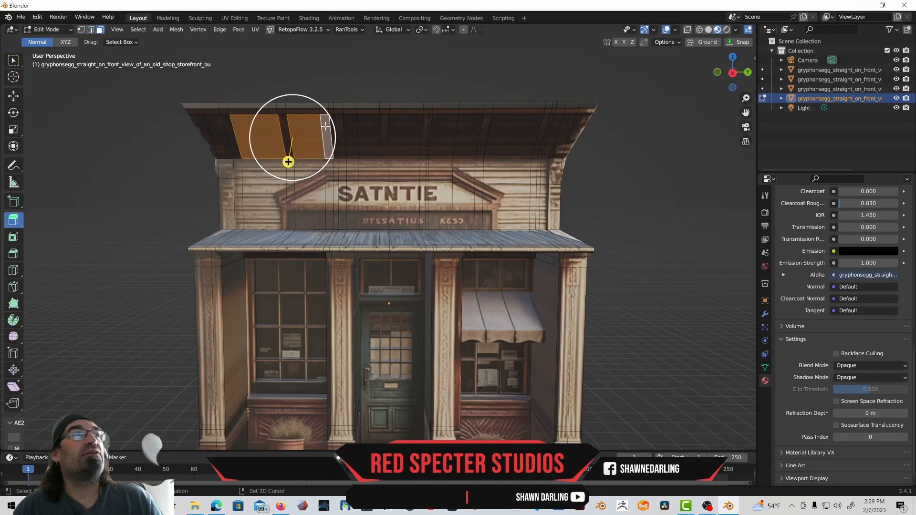
left_click(334, 125, "shift")
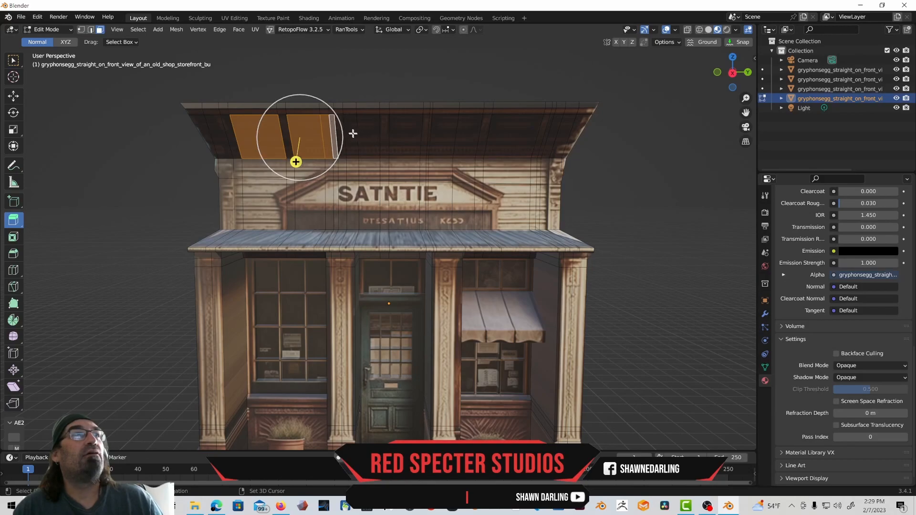
left_click(353, 134, "shift")
left_click(372, 133, "shift")
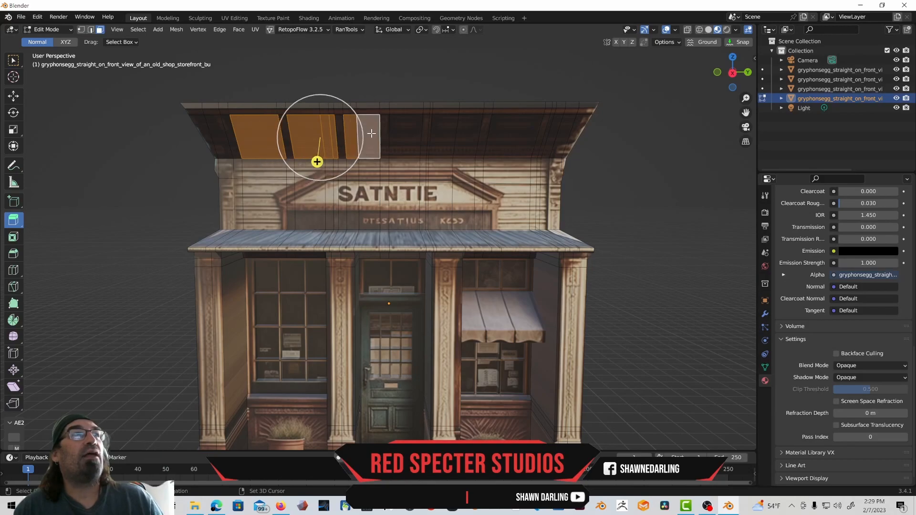
left_click(405, 132, "shift")
left_click(439, 130, "shift")
left_click(471, 132, "shift")
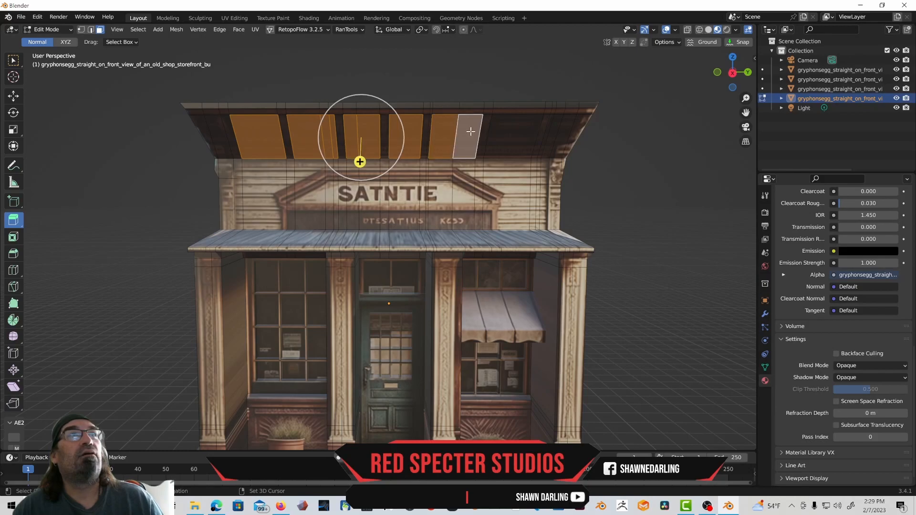
left_click(513, 135, "shift")
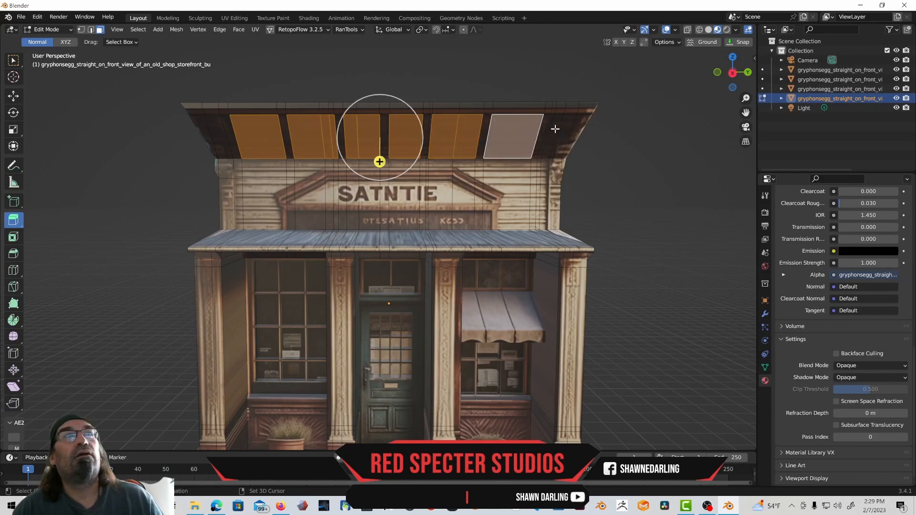
left_click(559, 129, "shift")
left_click(566, 128, "shift")
middle_click_drag(439, 131, 441, 129)
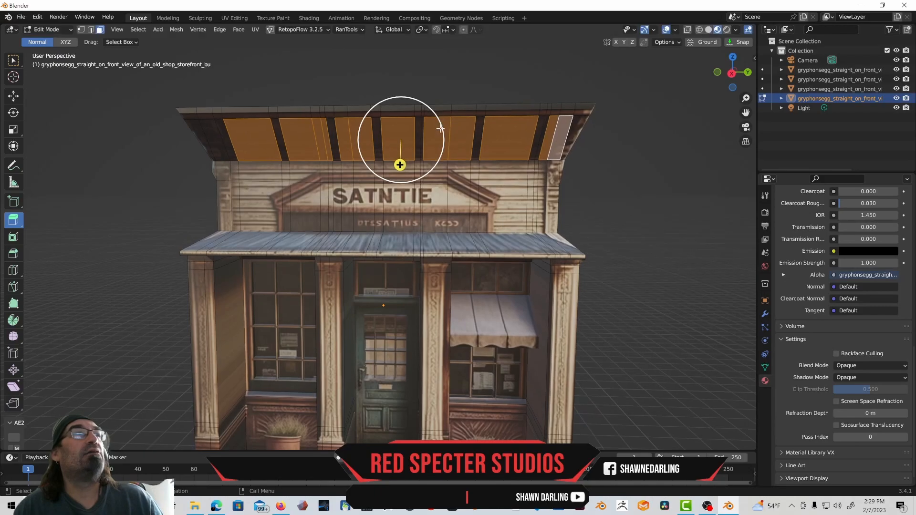
left_click(213, 138, "shift")
middle_click_drag(330, 148, 343, 173)
left_click_drag(342, 172, 348, 171)
middle_click_drag(271, 166, 244, 208)
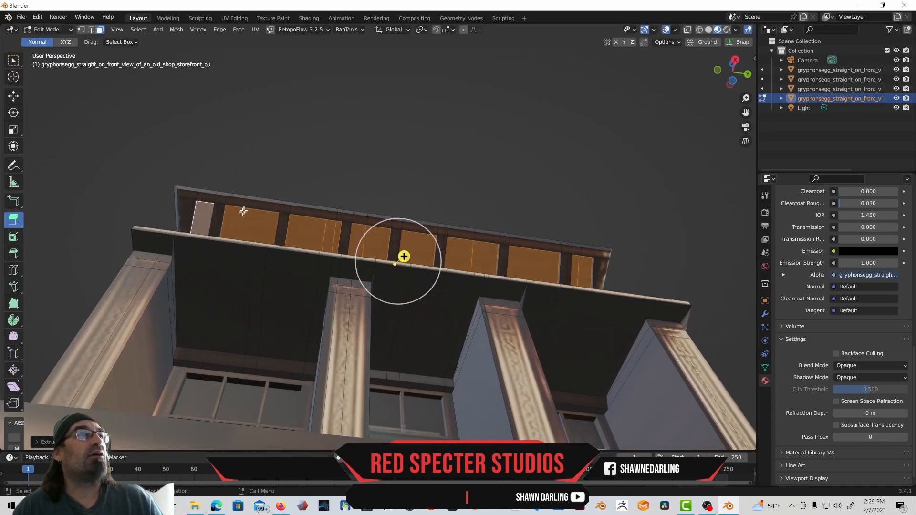
- Select the upper edges of the recessed cornice panels from below and move them slightly with the Move tool
left_click(91, 30)
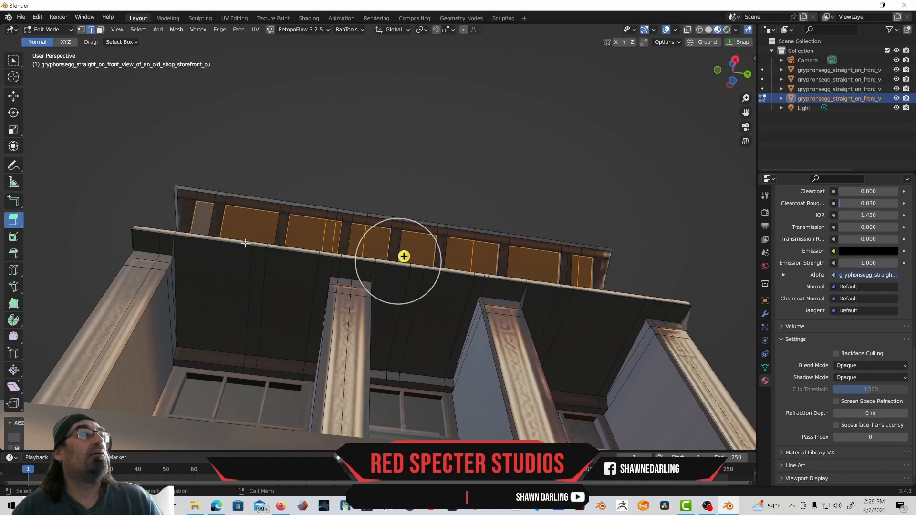
left_click(212, 203)
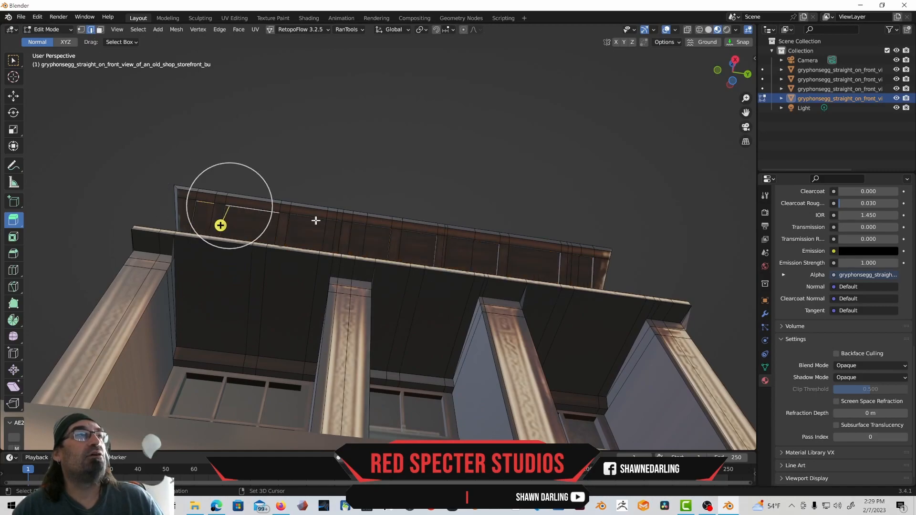
left_click(332, 222, "shift")
left_click(338, 222, "shift")
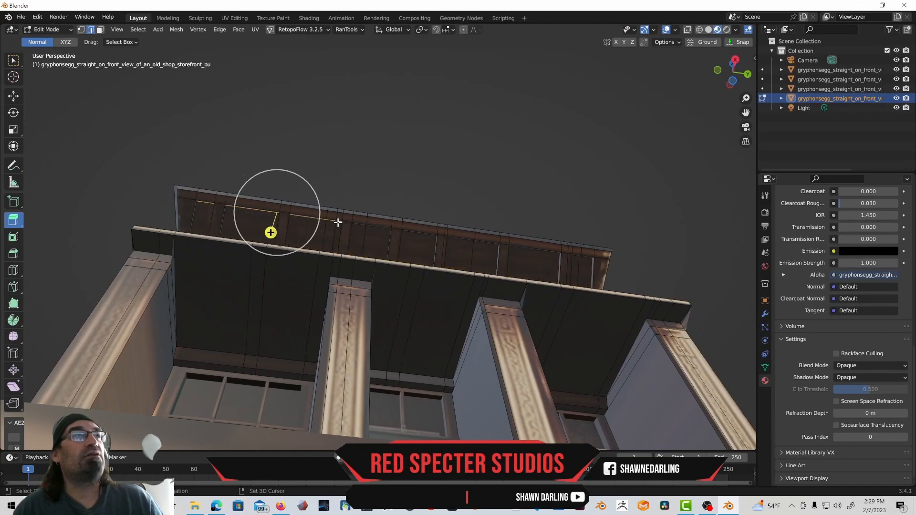
left_click(364, 226, "shift")
left_click(379, 228, "shift")
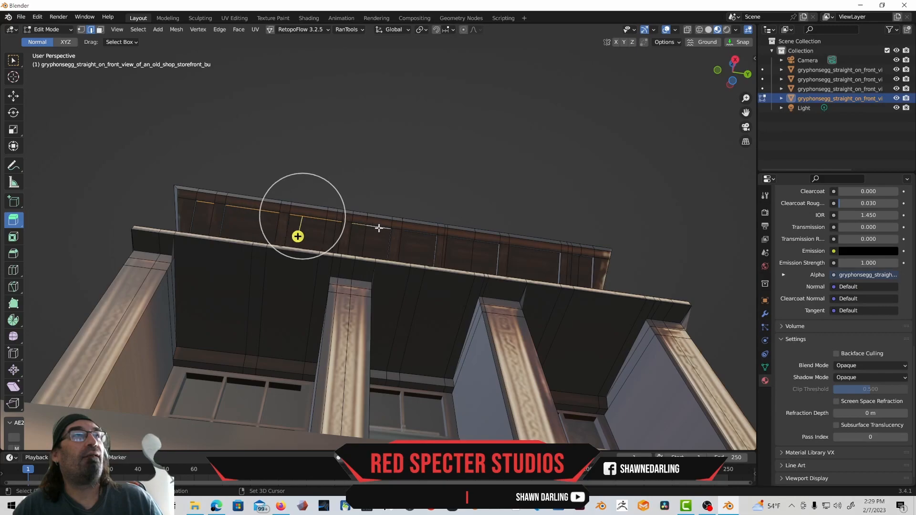
left_click(421, 235, "shift")
left_click(489, 245, "shift")
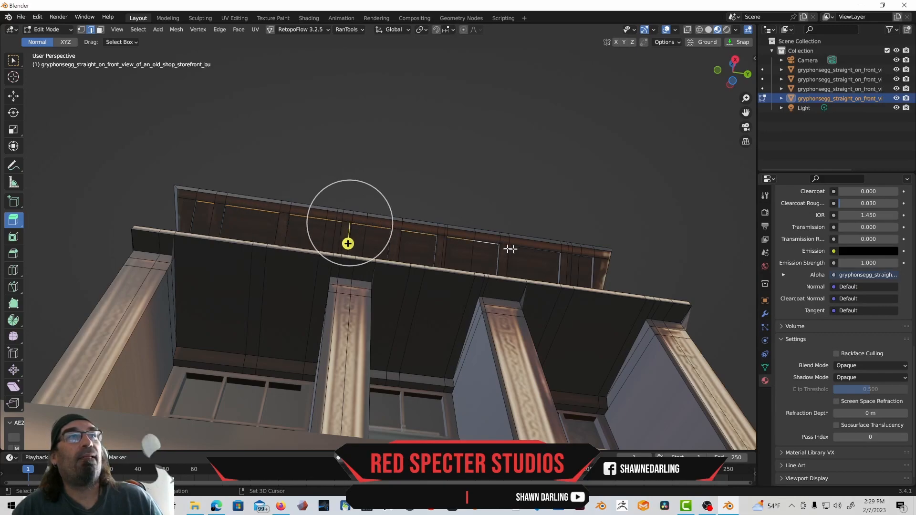
left_click(531, 250, "shift")
left_click(579, 258, "shift")
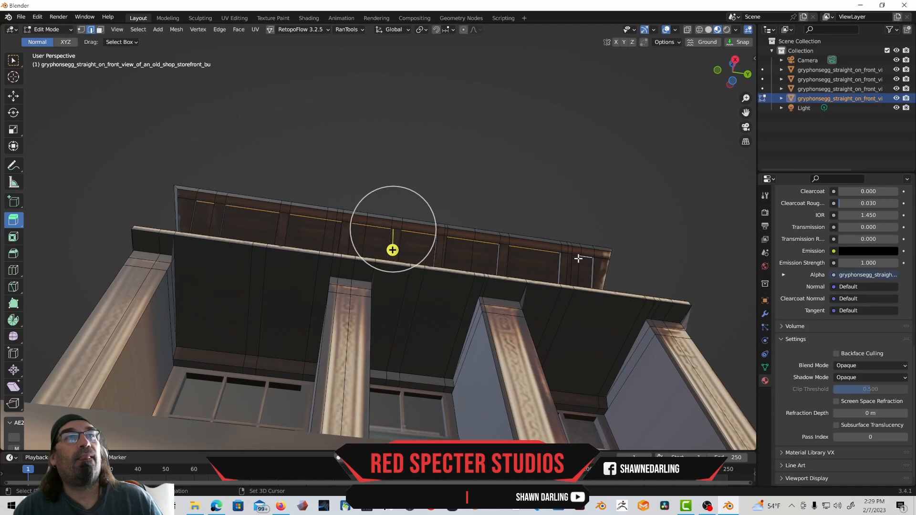
middle_click_drag(571, 239, 527, 277)
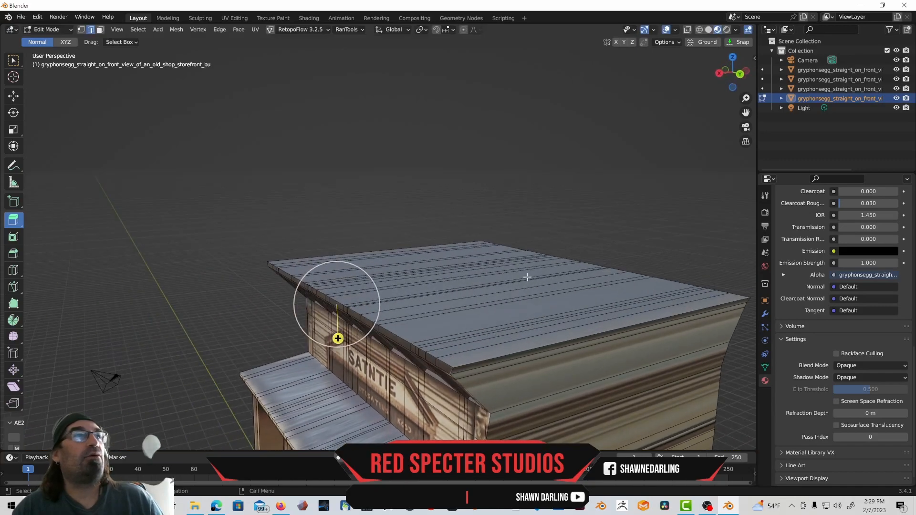
left_click(13, 96)
middle_click_drag(338, 234, 316, 204)
left_click_drag(294, 289, 310, 292)
middle_click_drag(310, 292, 371, 277)
scroll(348, 294, "down", 2)
scroll(341, 221, "up", 3)
middle_click_drag(356, 270, 366, 268)
scroll(308, 274, "up", 1)
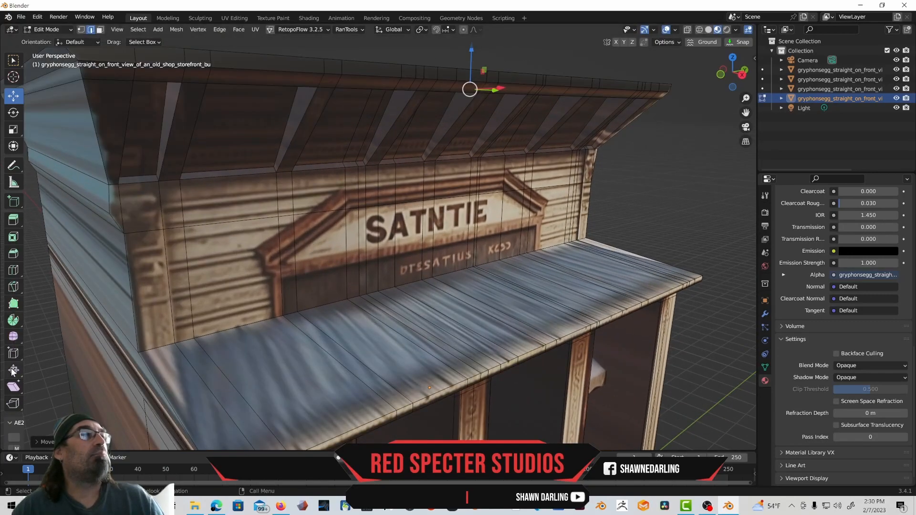
- Knife-cut the sign's outline into the upper wall, following its side posts, sloped pediment edges and top edge
left_click(13, 288)
middle_click_drag(293, 303, 267, 300)
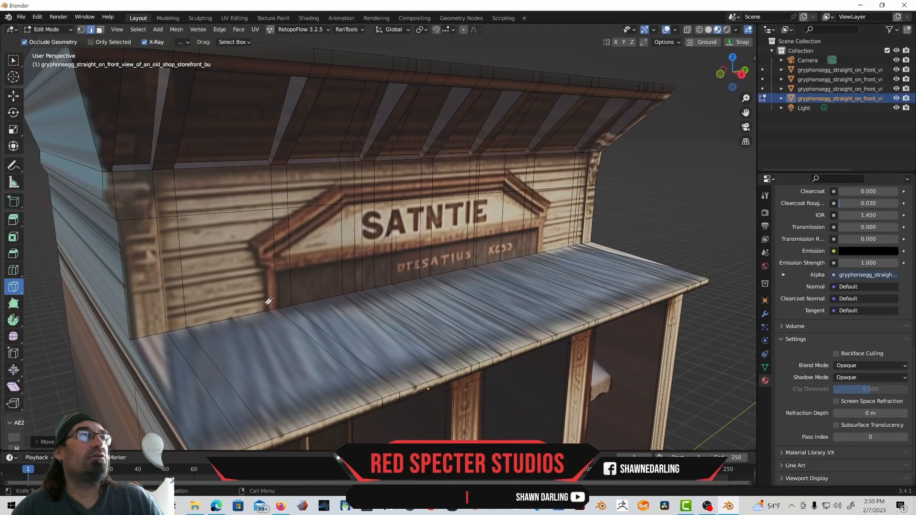
left_click(265, 311)
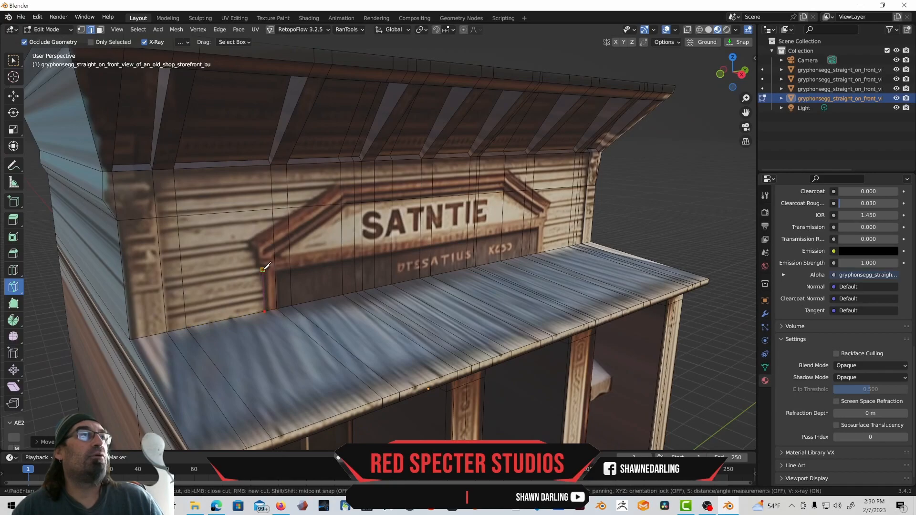
left_click(255, 268)
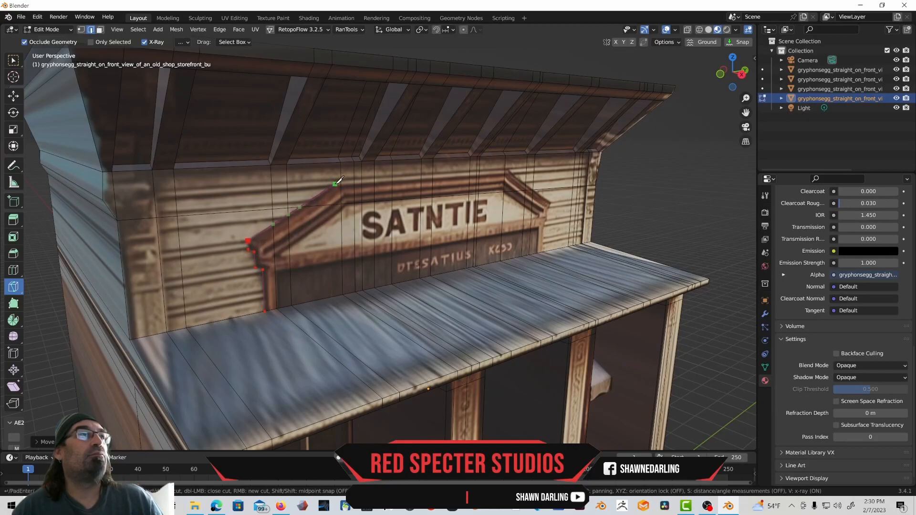
left_click(336, 184)
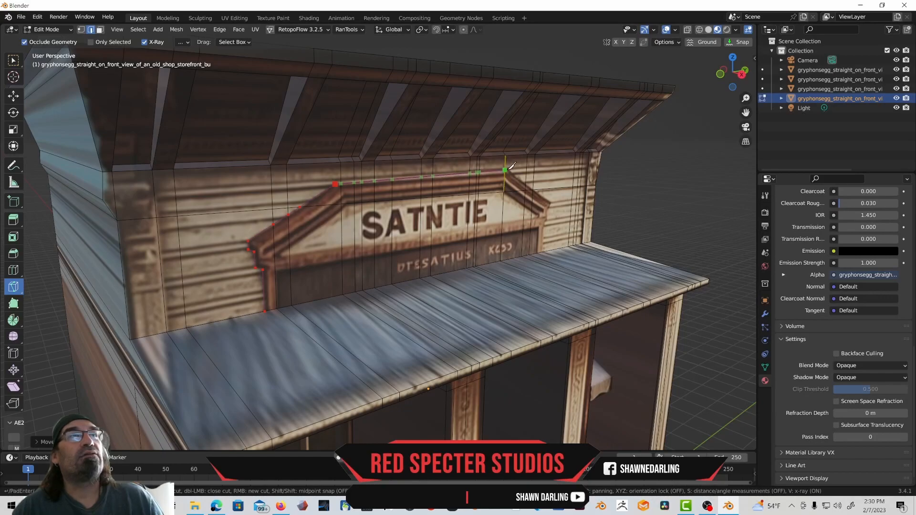
middle_click_drag(511, 167, 477, 178)
left_click(469, 185)
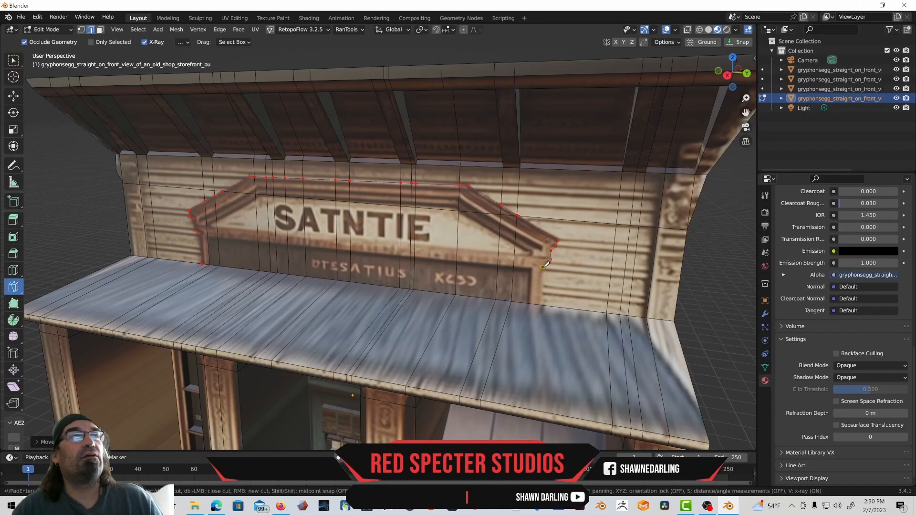
key("Return")
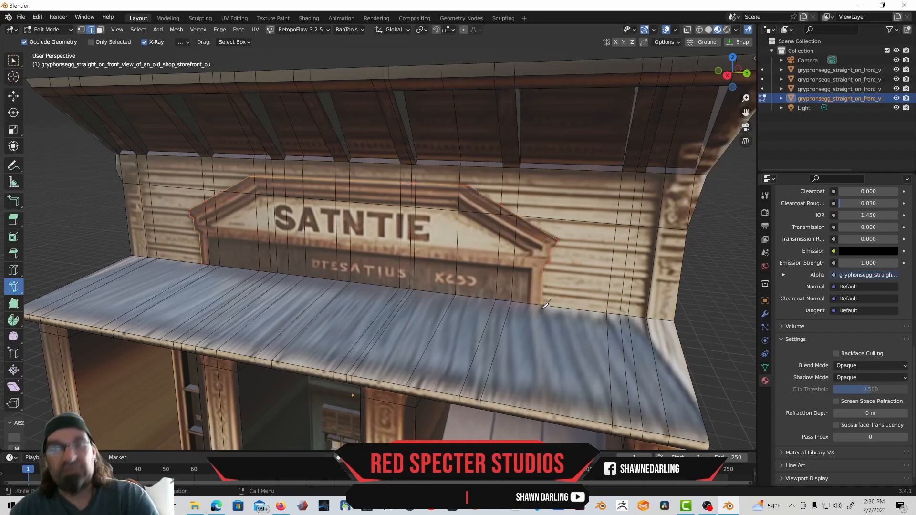
- Select the faces inside the SATNTIE sign's outline in face mode, including the top trim and sloped pediment
left_click(14, 96)
left_click_drag(197, 212, 508, 257)
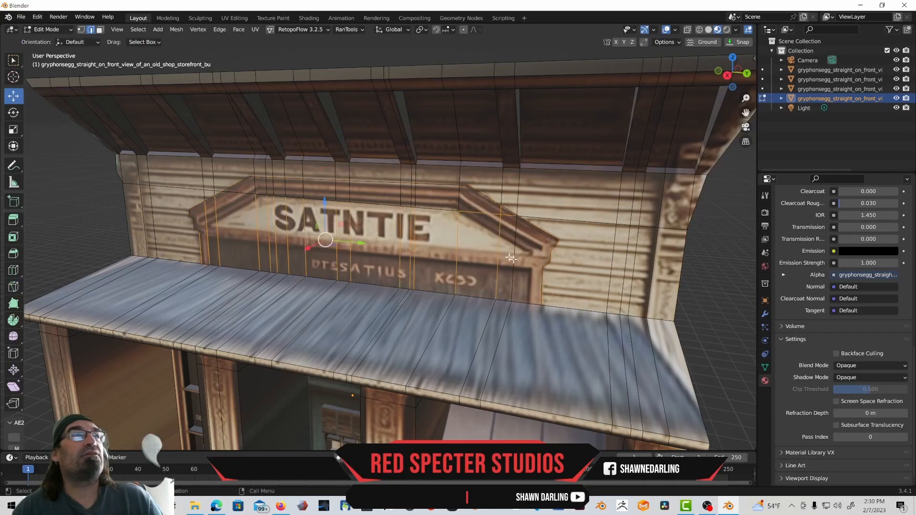
left_click(100, 29)
left_click_drag(201, 220, 515, 276)
left_click_drag(146, 278, 236, 329, "ctrl")
left_click_drag(250, 185, 420, 208, "shift")
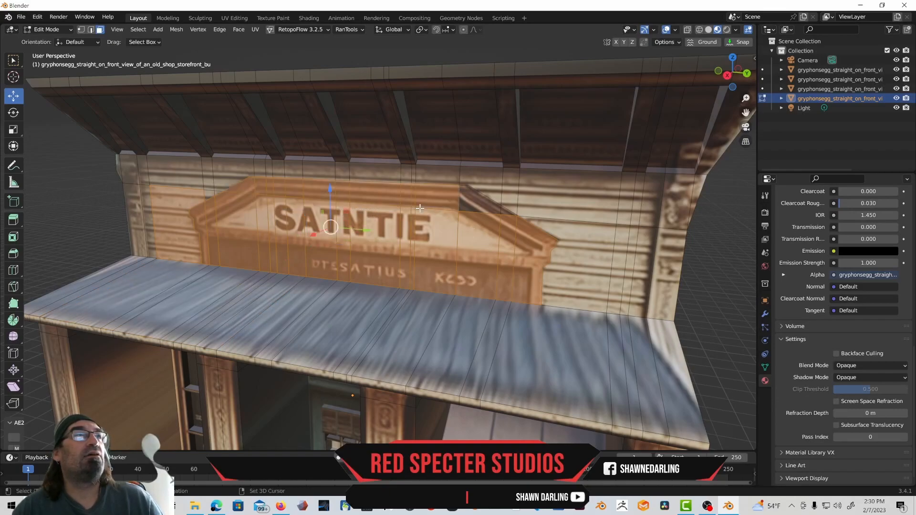
left_click(467, 205, "shift")
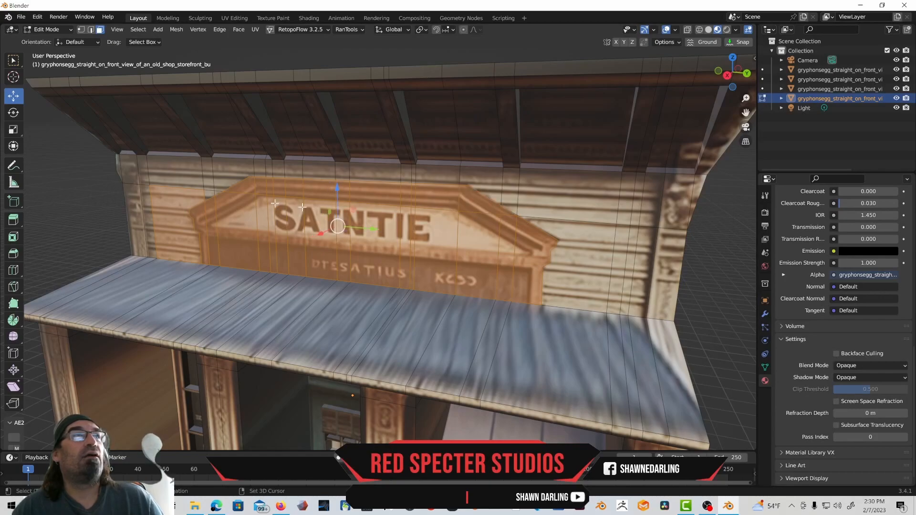
- Remove the siding faces beside the sign from the selection and extrude the sign faces slightly outward
middle_click_drag(332, 229, 316, 235)
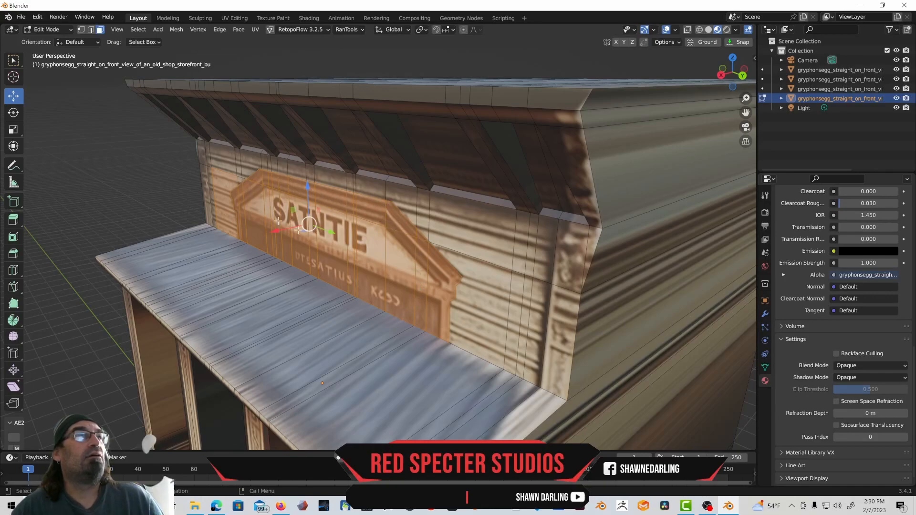
left_click(13, 215)
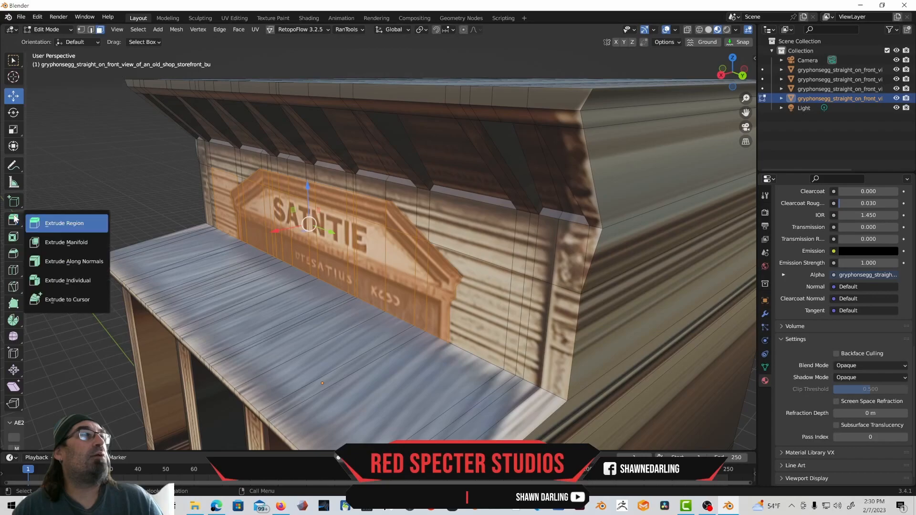
left_click(13, 219)
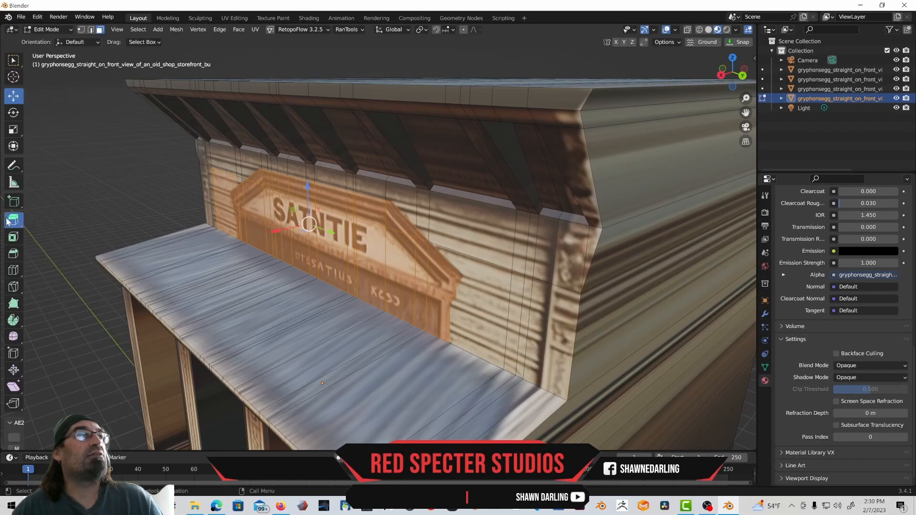
middle_click_drag(274, 226, 272, 224)
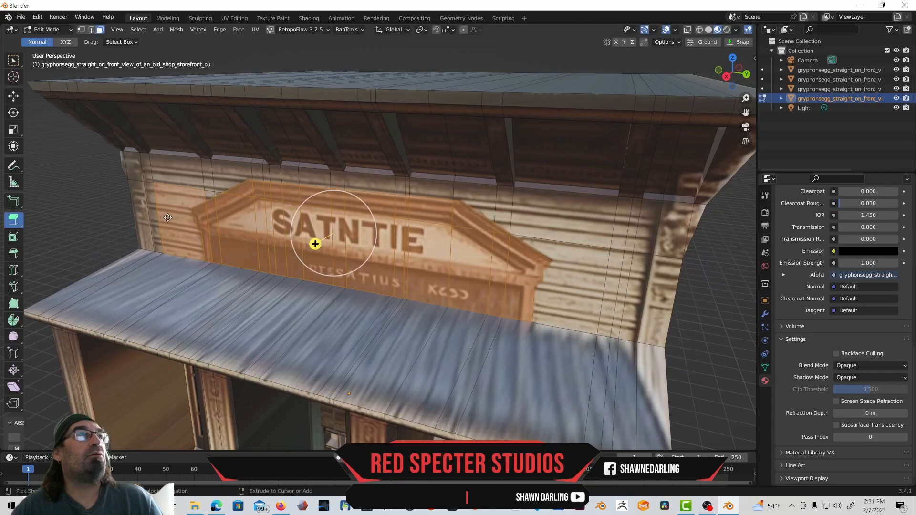
left_click(13, 60)
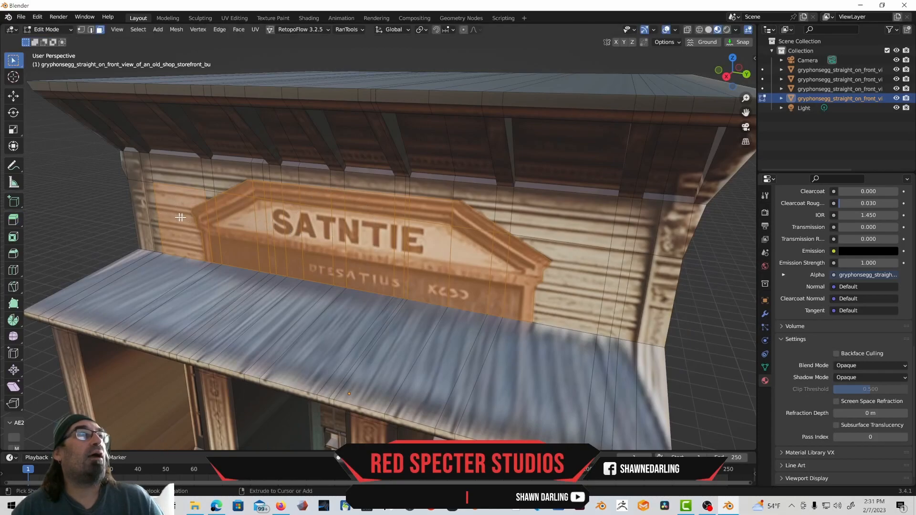
left_click_drag(136, 172, 164, 205, "ctrl")
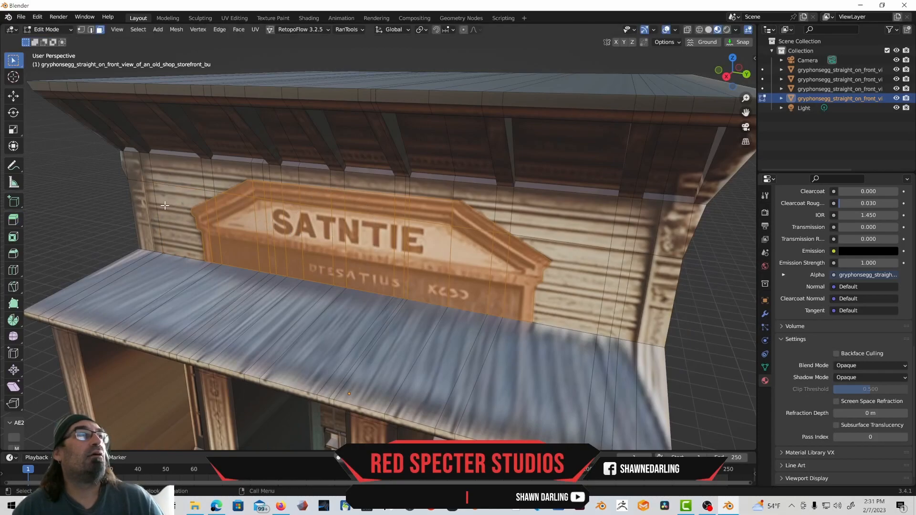
left_click(13, 220)
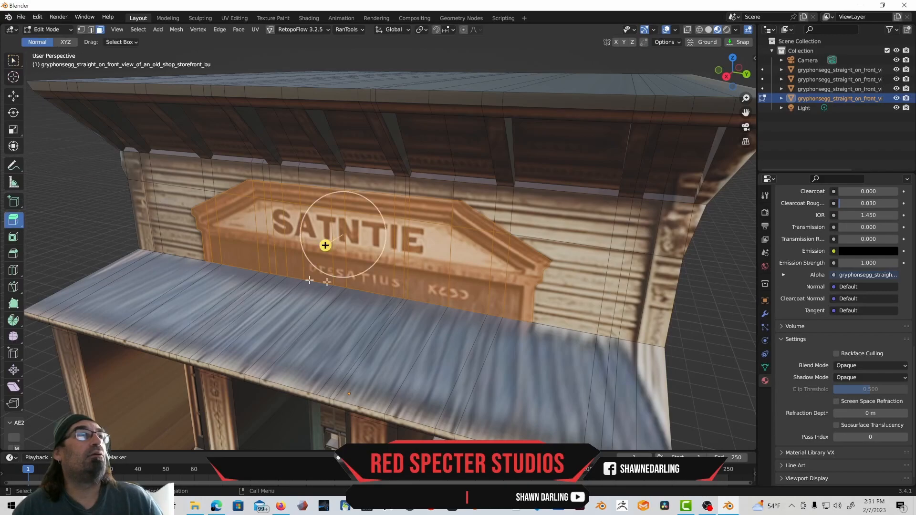
middle_click_drag(278, 277, 318, 282)
left_click_drag(312, 243, 296, 247)
middle_click_drag(297, 247, 365, 238)
middle_click_drag(499, 202, 350, 223)
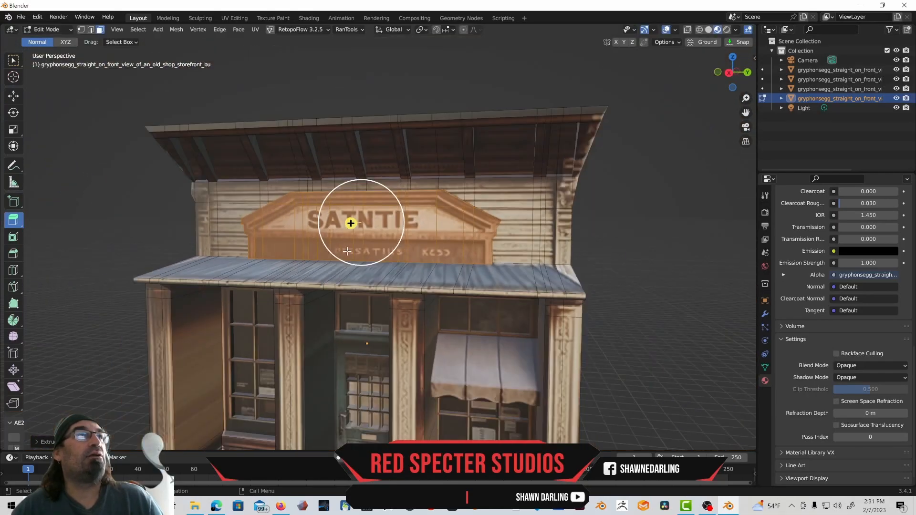
- Set the storefront material's Roughness to 0.844
scroll(128, 251, "down", 3)
middle_click_drag(128, 251, 202, 287)
scroll(275, 311, "up", 3)
scroll(275, 310, "up", 2)
middle_click_drag(275, 310, 264, 287)
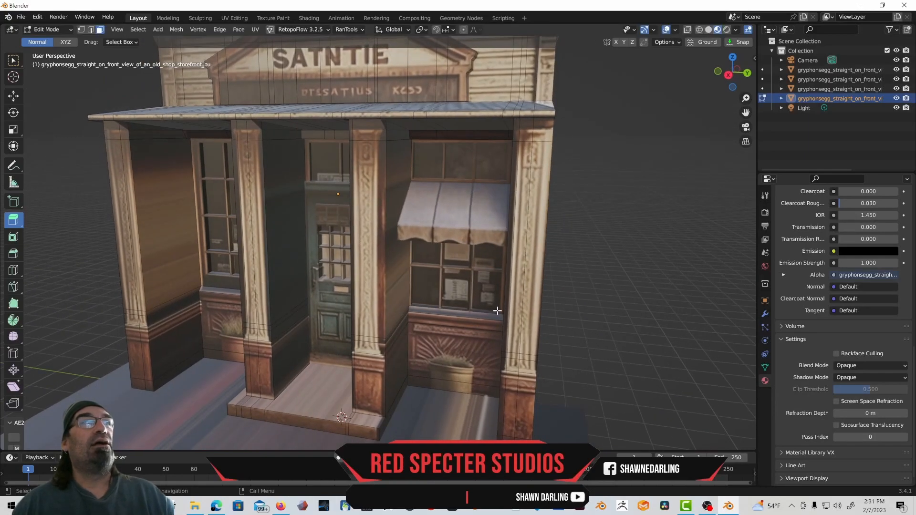
left_click(764, 315)
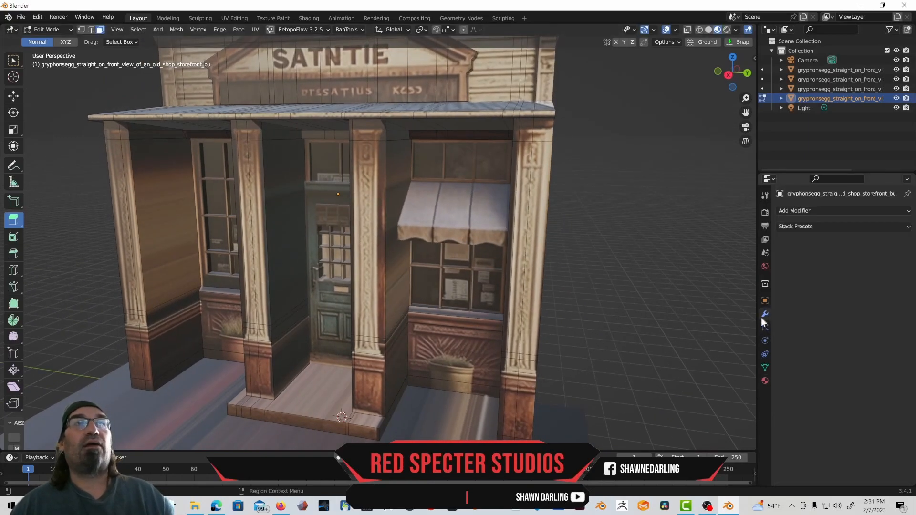
left_click(765, 380)
scroll(791, 294, "down", 8)
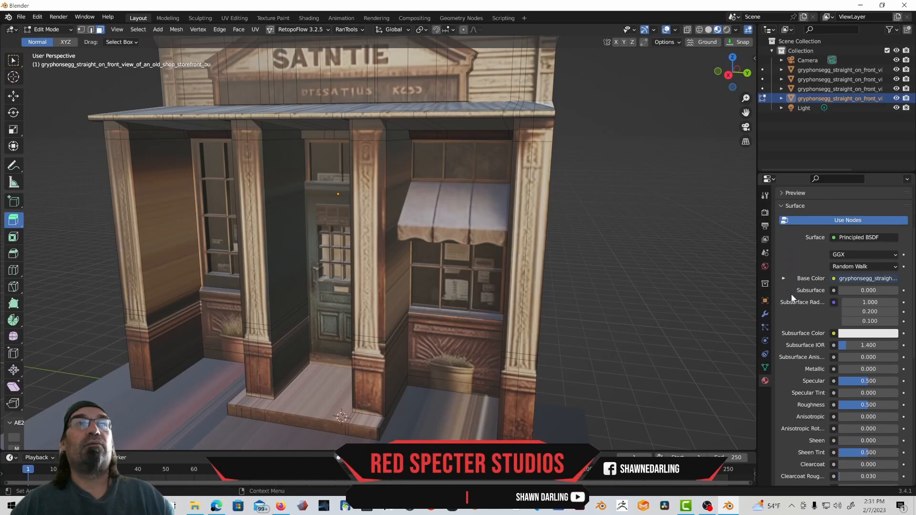
left_click_drag(860, 329, 874, 329)
mouse_move(481, 311)
middle_mouse_down()
mouse_move(504, 300)
mouse_move(496, 301)
middle_mouse_up()
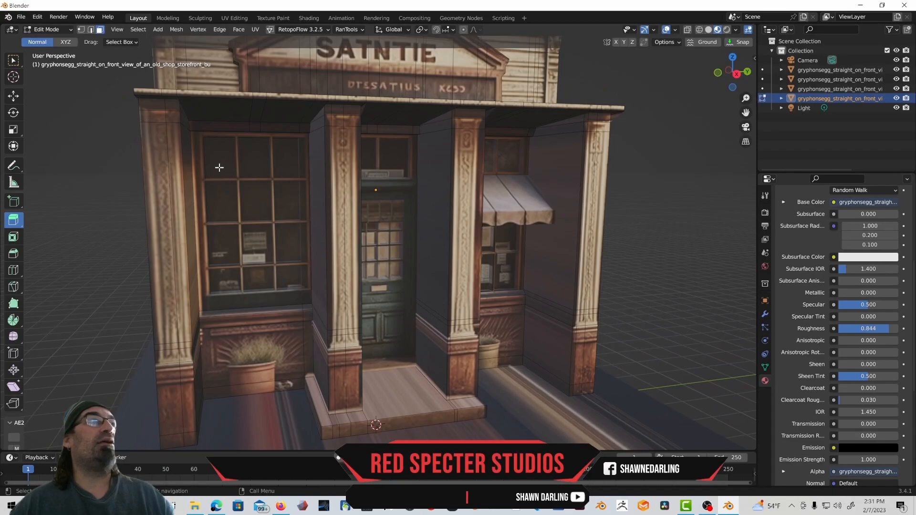
- Leave the storefront wall's mesh and open the window and door object in Edit Mode
left_click(55, 29)
left_click(56, 40)
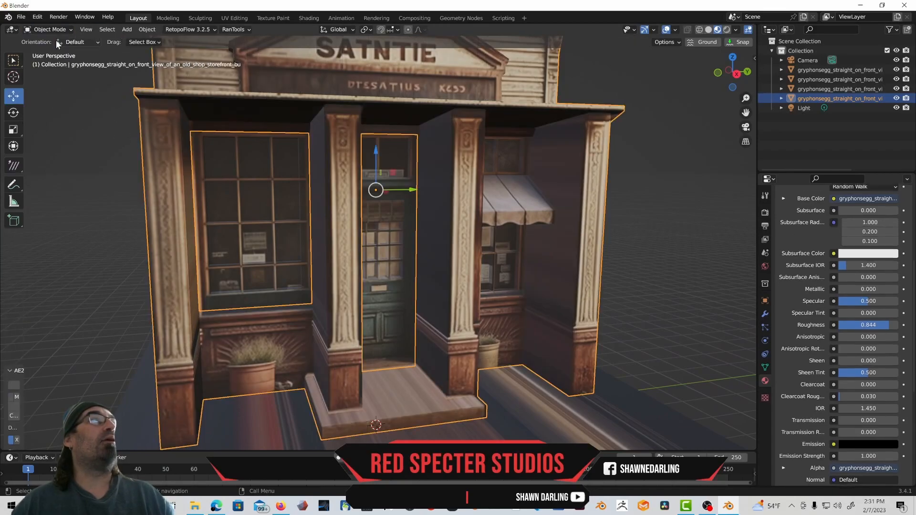
left_click(233, 177)
middle_click_drag(233, 176, 266, 201)
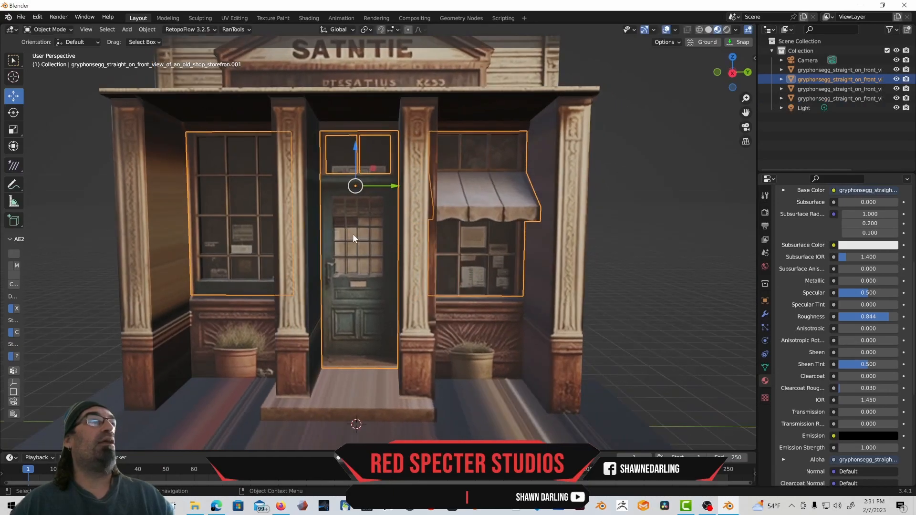
scroll(353, 233, "up", 6)
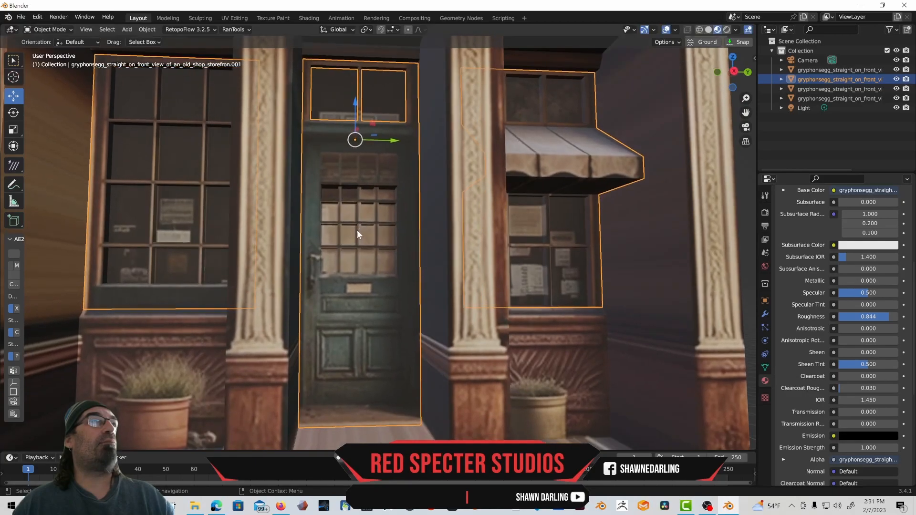
scroll(372, 205, "up", 4)
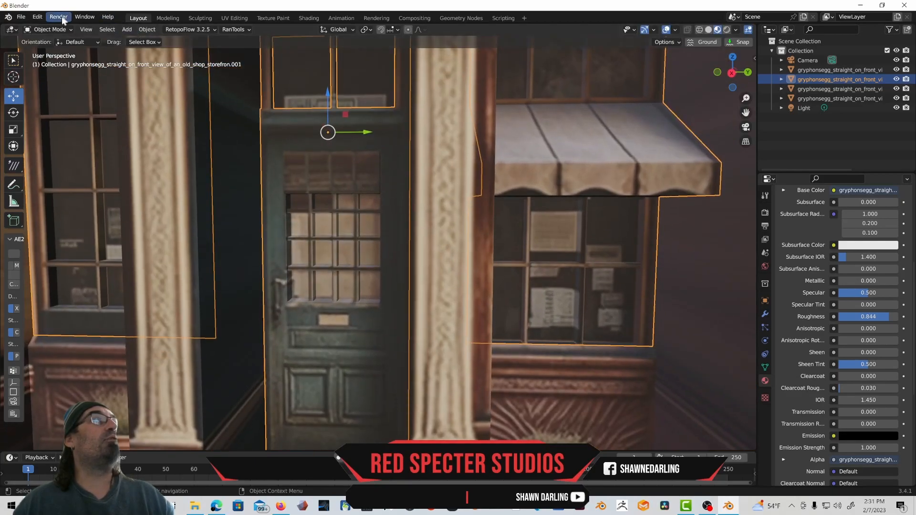
left_click(50, 29)
left_click(56, 49)
- Select the sixteen glass pane faces in the door and separate them into their own object
left_click(296, 201)
left_click(325, 204, "shift")
left_click(344, 203, "shift")
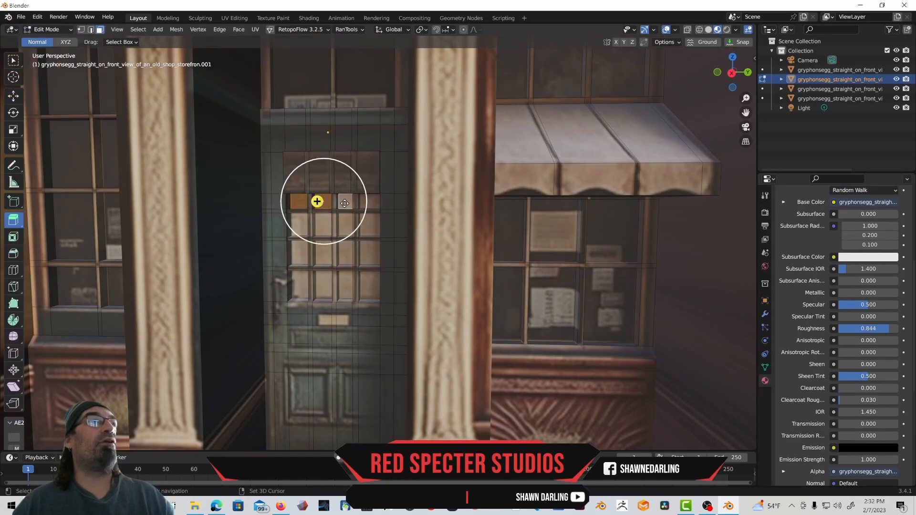
left_click(369, 204, "shift")
left_click(371, 225, "shift")
left_click(343, 226, "shift")
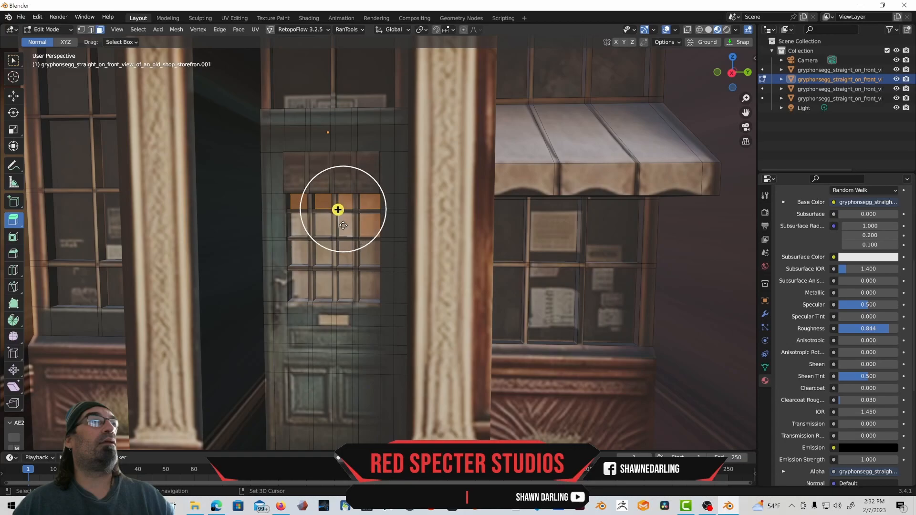
left_click(317, 226, "shift")
left_click(300, 225, "shift")
left_click(301, 252, "shift")
left_click(327, 253, "shift")
left_click(348, 254, "shift")
left_click(375, 254, "shift")
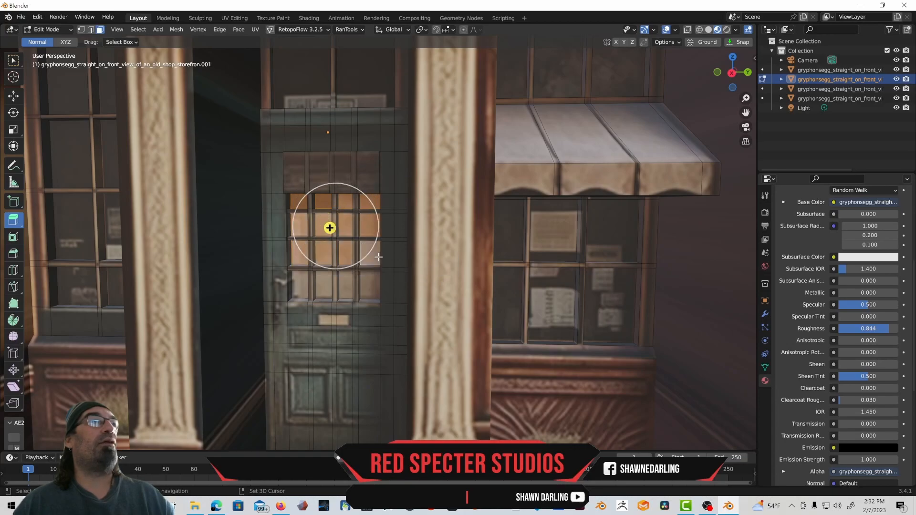
left_click(371, 286, "shift")
left_click(347, 285, "shift")
left_click(322, 286, "shift")
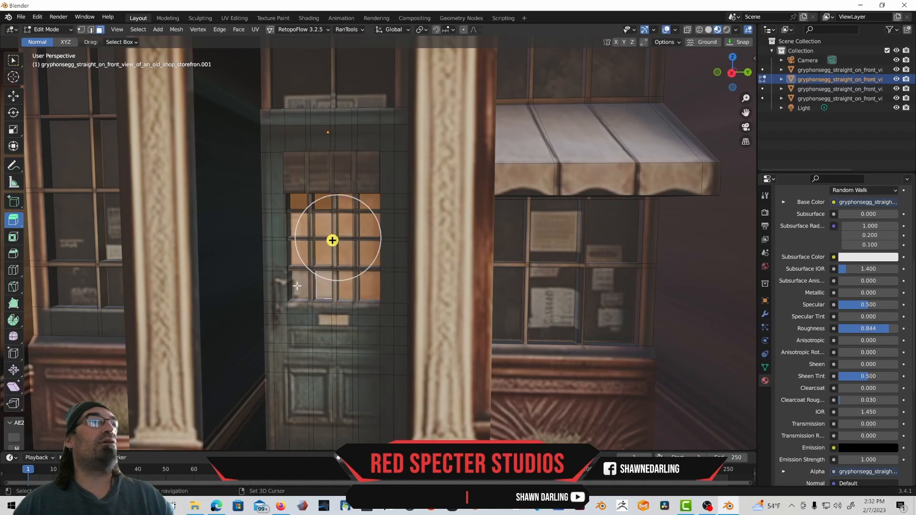
left_click(297, 286, "shift")
right_click(297, 286)
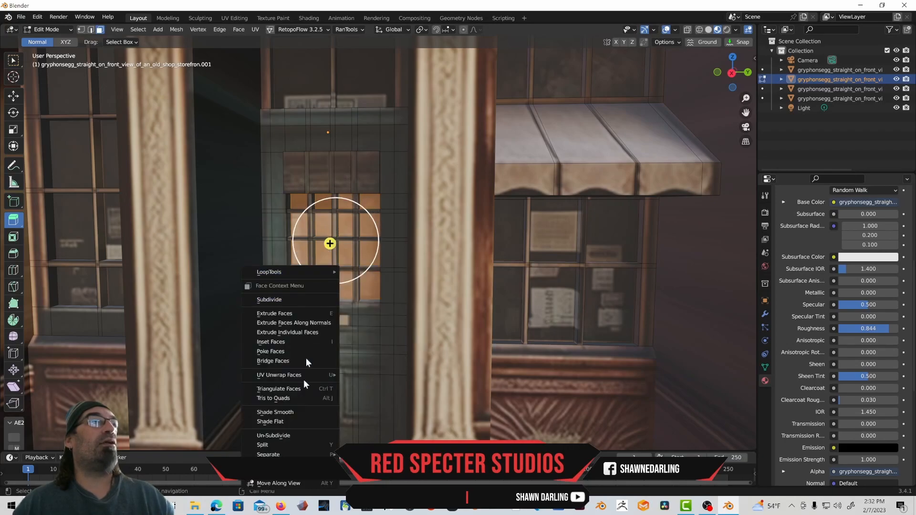
left_click(365, 455)
mouse_move(342, 319)
middle_mouse_down()
mouse_move(359, 318)
mouse_move(353, 313)
middle_mouse_up()
scroll(360, 319, "down", 2)
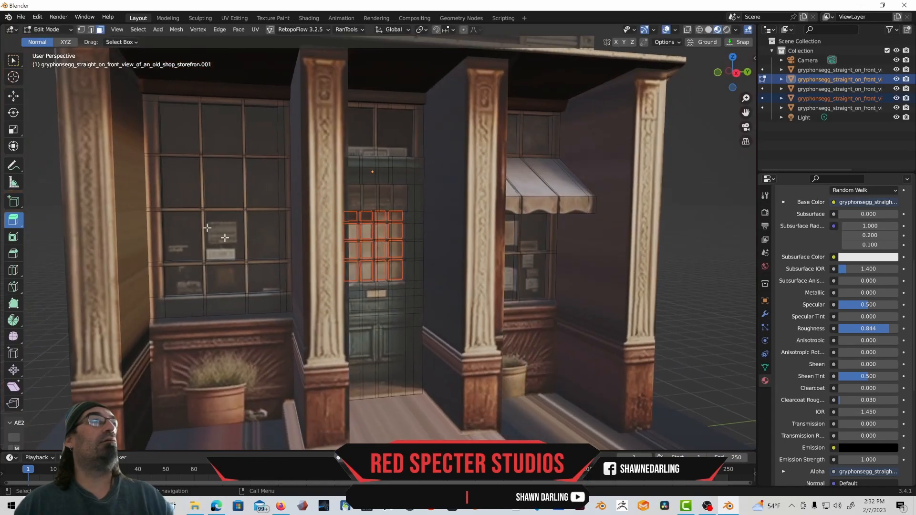
- Return to Object Mode and select the object containing the windows and door
left_click(14, 62)
left_click(47, 30)
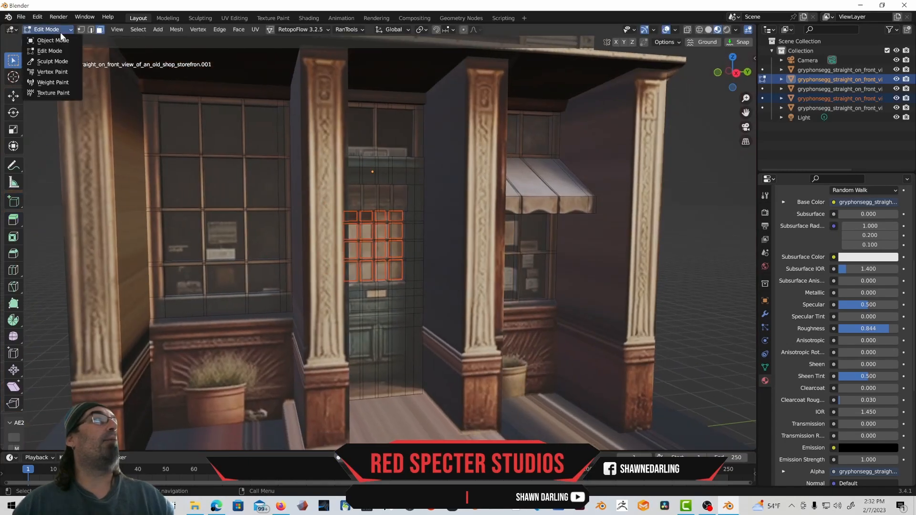
left_click(53, 39)
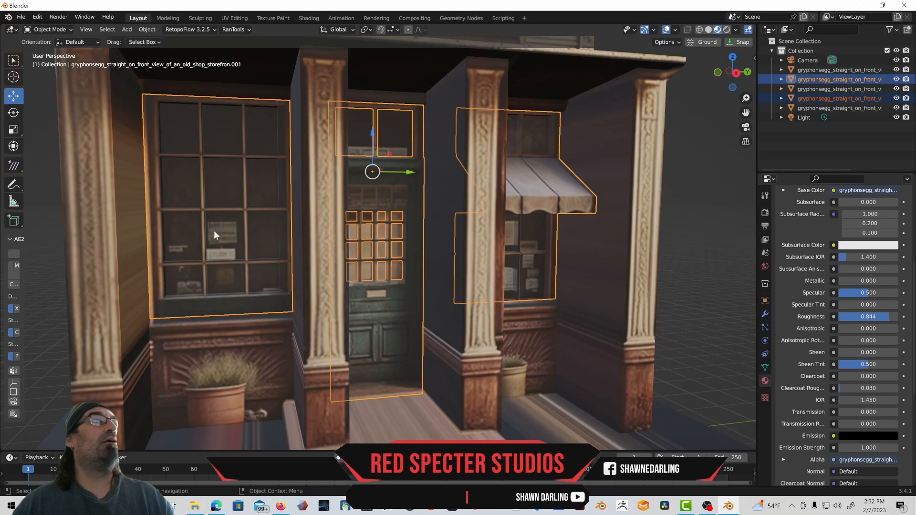
middle_click_drag(214, 230, 230, 224)
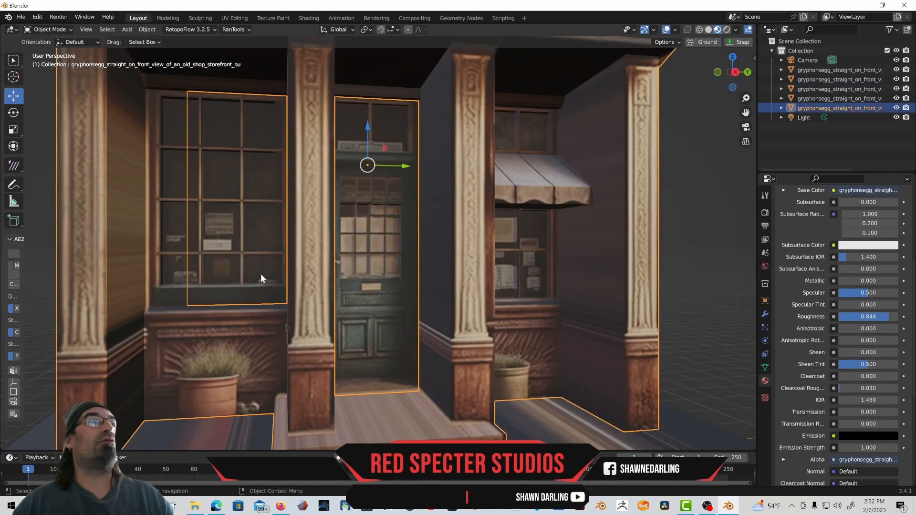
middle_click_drag(263, 265, 244, 266)
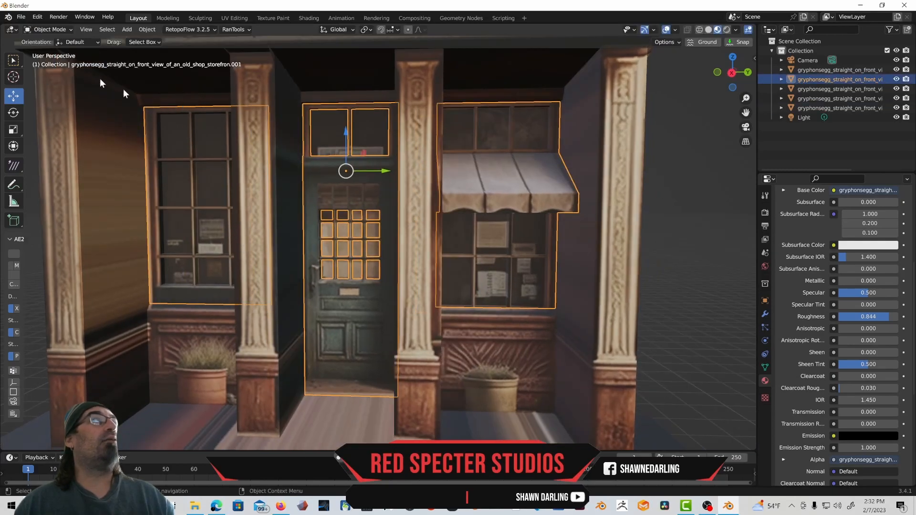
- Open the window and door object in Edit Mode and select all the glass pane faces of the large window beside the door, including the narrow edge strip
left_click(48, 29)
left_click(55, 51)
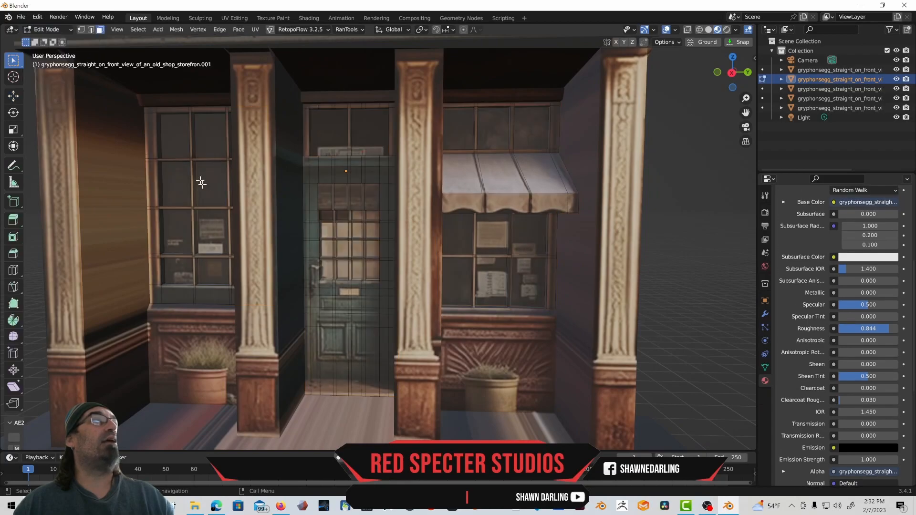
left_click(182, 139)
left_click(210, 138, "shift")
middle_click_drag(210, 138, 285, 133)
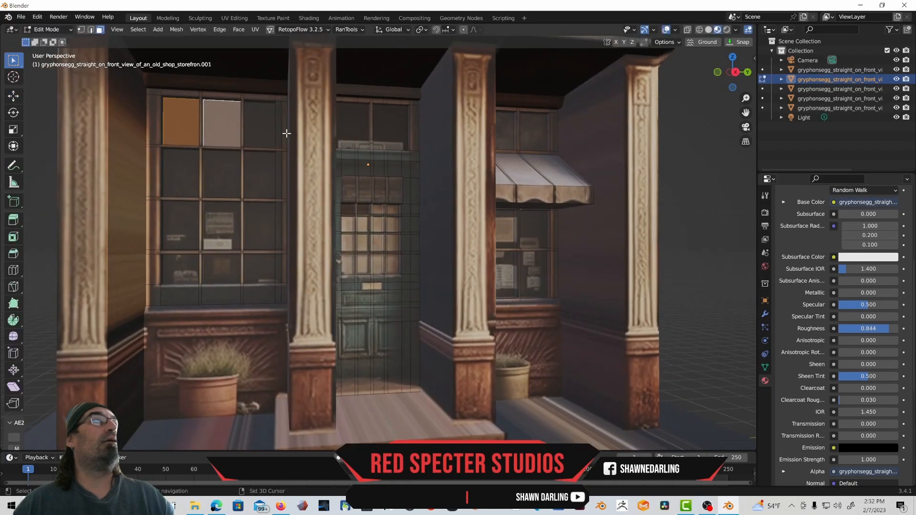
left_click(265, 131, "shift")
left_click(273, 144, "shift")
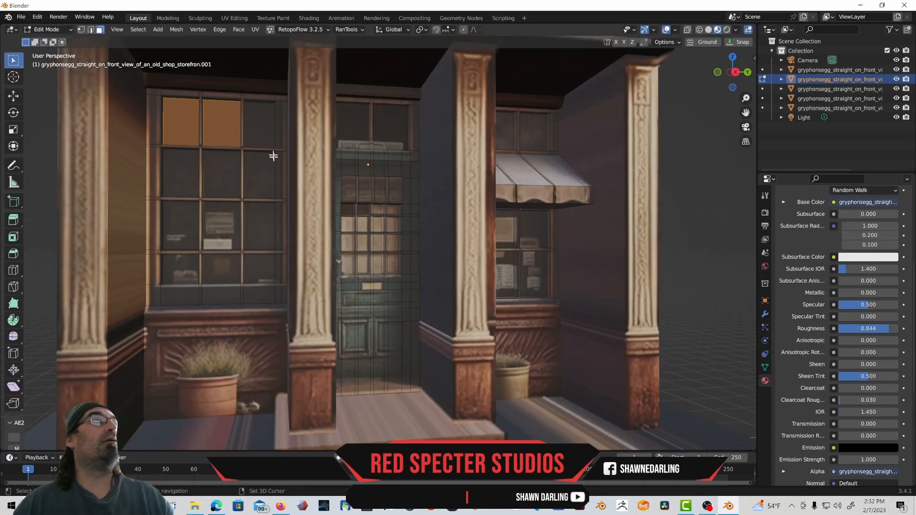
left_click(277, 136, "shift")
left_click(270, 145, "shift")
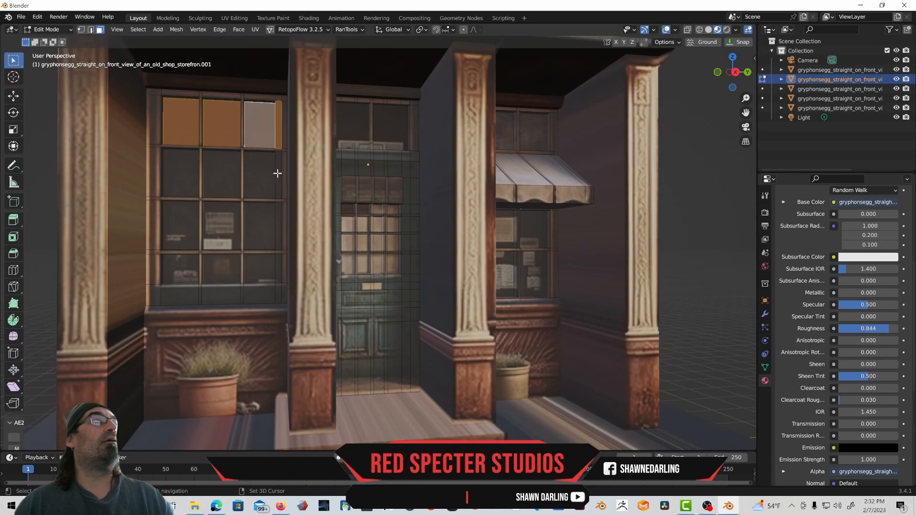
left_click(278, 174, "shift")
left_click(261, 177, "shift")
left_click(216, 178, "shift")
left_click(186, 179, "shift")
left_click(181, 222, "shift")
left_click(214, 226, "shift")
left_click(266, 229, "shift")
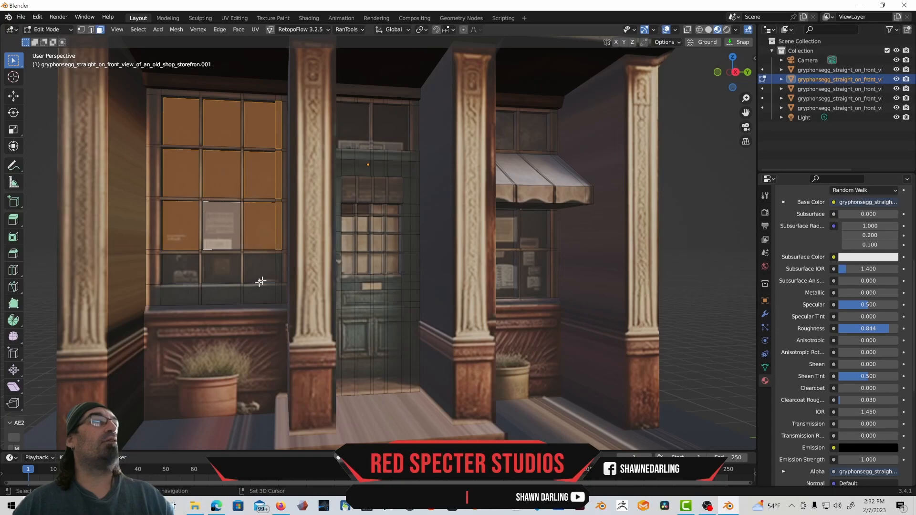
left_click(268, 268, "shift")
left_click(219, 270, "shift")
left_click(195, 273, "shift")
middle_click_drag(195, 272, 329, 143)
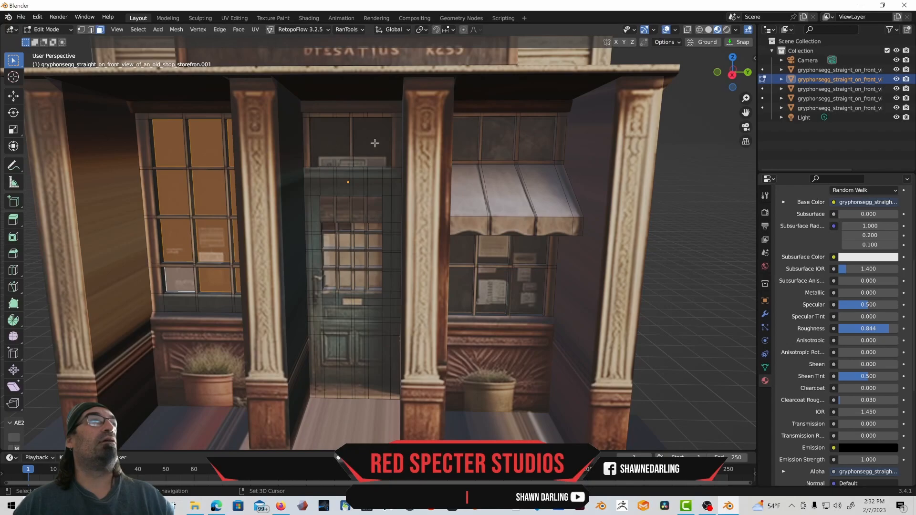
- Add the pane faces above and below the awning to the selection and separate all selected panes into their own object
left_click(467, 136, "shift")
left_click(497, 139, "shift")
left_click(537, 147, "shift")
middle_click_drag(537, 147, 473, 215)
left_click(456, 216, "shift")
left_click(488, 221, "shift")
left_click(525, 222, "shift")
left_click(519, 265, "shift")
left_click(485, 265, "shift")
left_click(451, 267, "shift")
right_click(454, 266)
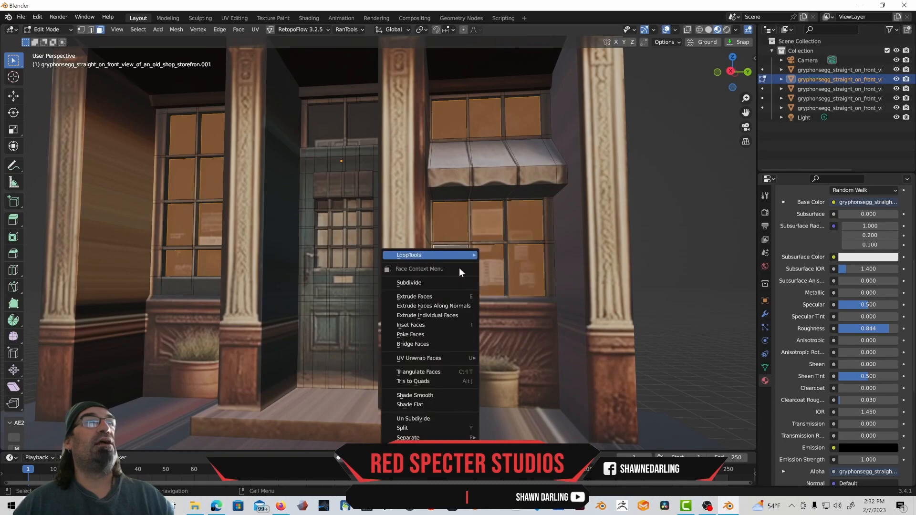
mouse_move(456, 439)
left_click(498, 437)
middle_click_drag(446, 308, 453, 330)
- Return to Object Mode and select the panes above the door, the window panes and the door panes together, with the door panes active
left_click(45, 29)
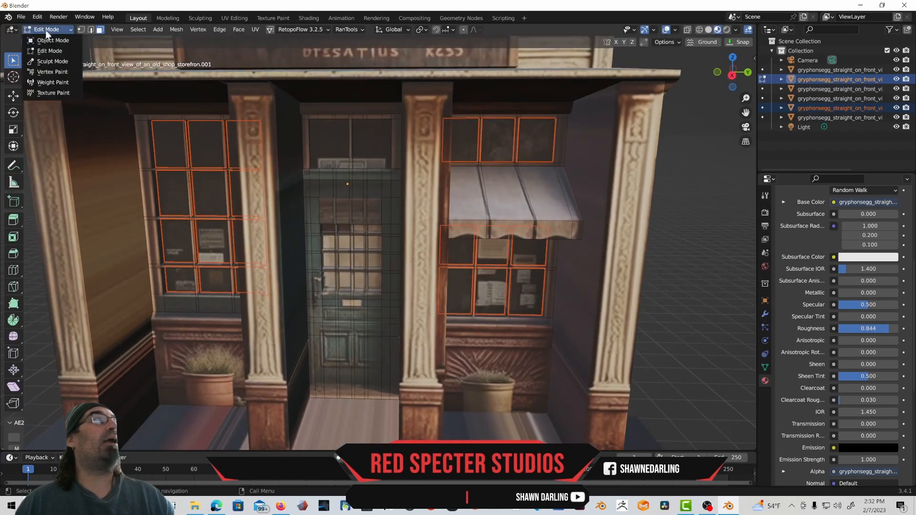
left_click(45, 40)
left_click(331, 154)
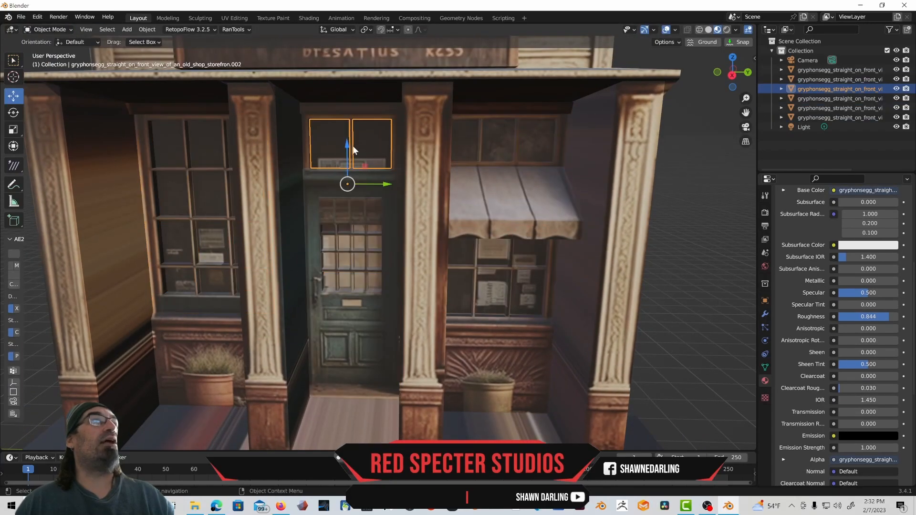
middle_click_drag(305, 174, 290, 166)
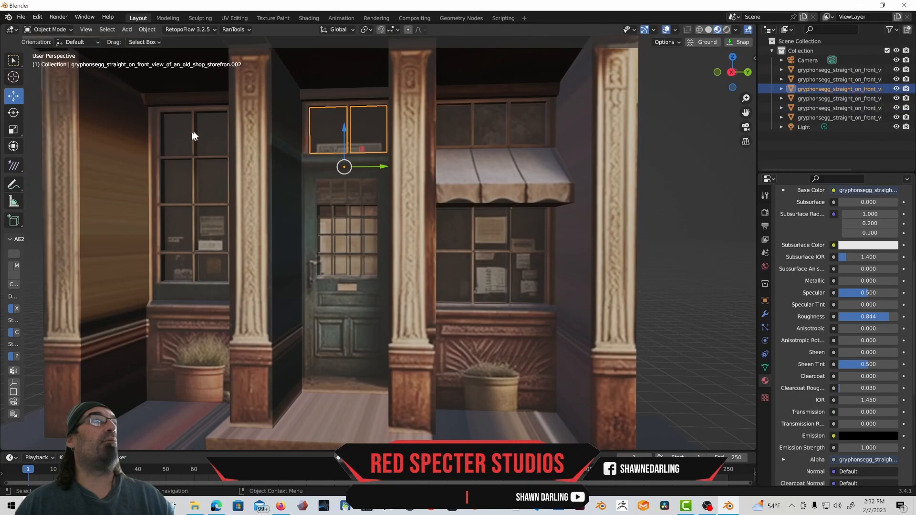
left_click(215, 134, "shift")
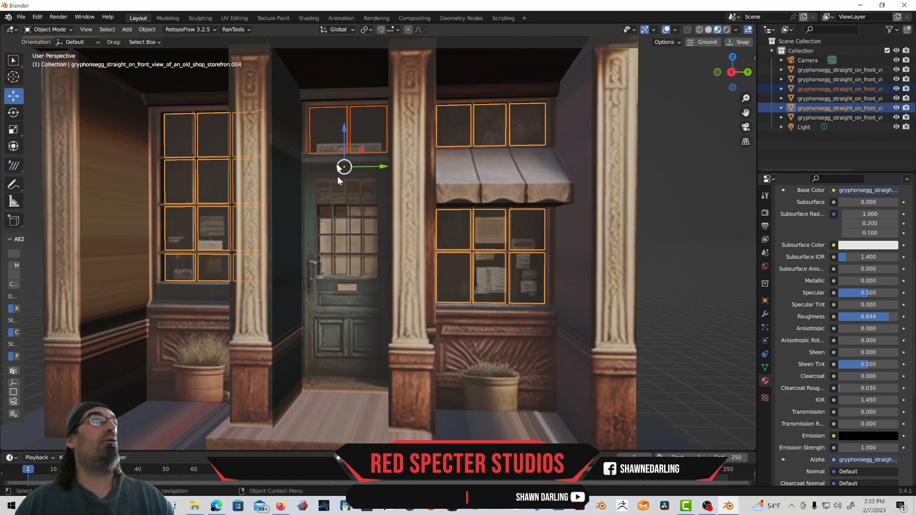
left_click(342, 228, "shift")
mouse_move(342, 227)
middle_mouse_down()
mouse_move(354, 235)
mouse_move(345, 235)
middle_mouse_up()
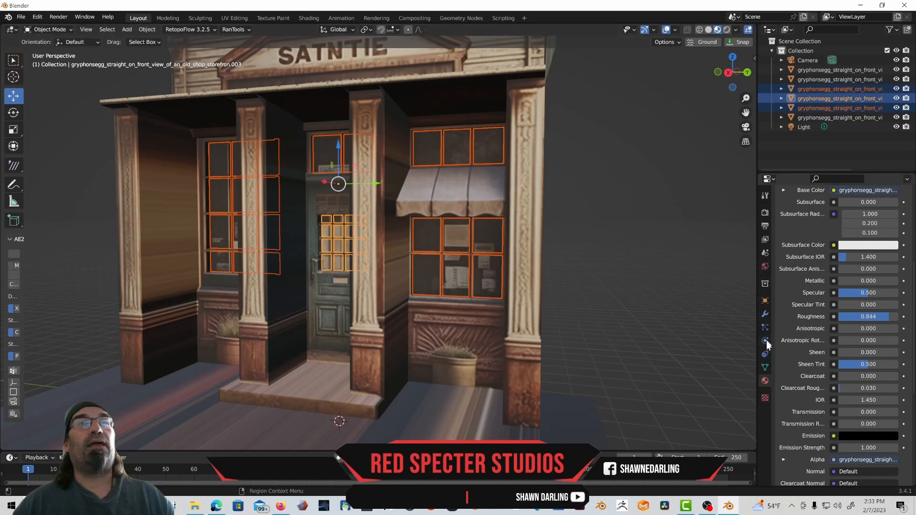
- Open the Shading workspace, spread out the storefront material's nodes and copy its image texture and Principled BSDF nodes
scroll(807, 290, "up", 5)
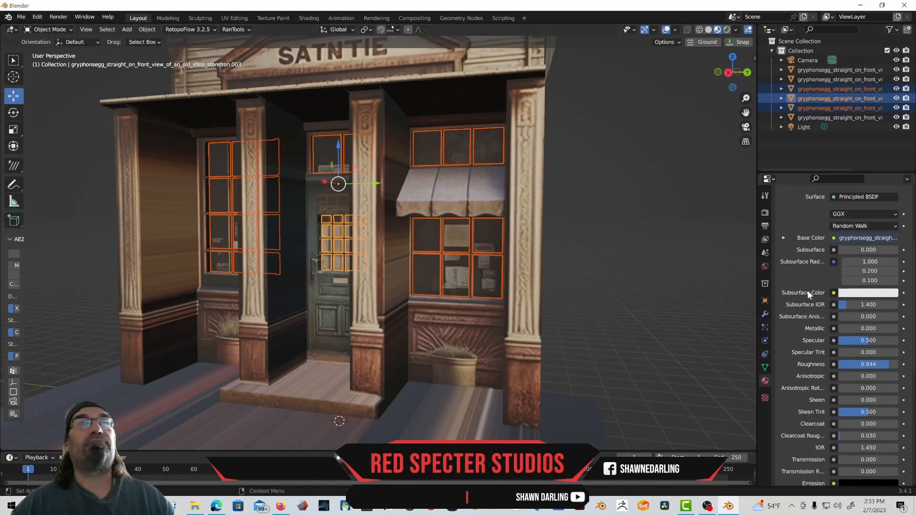
scroll(807, 290, "up", 3)
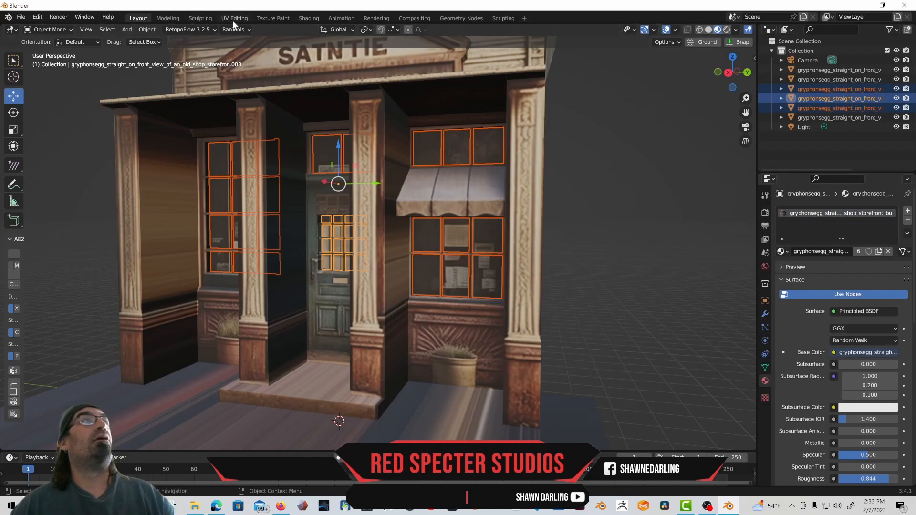
left_click(309, 18)
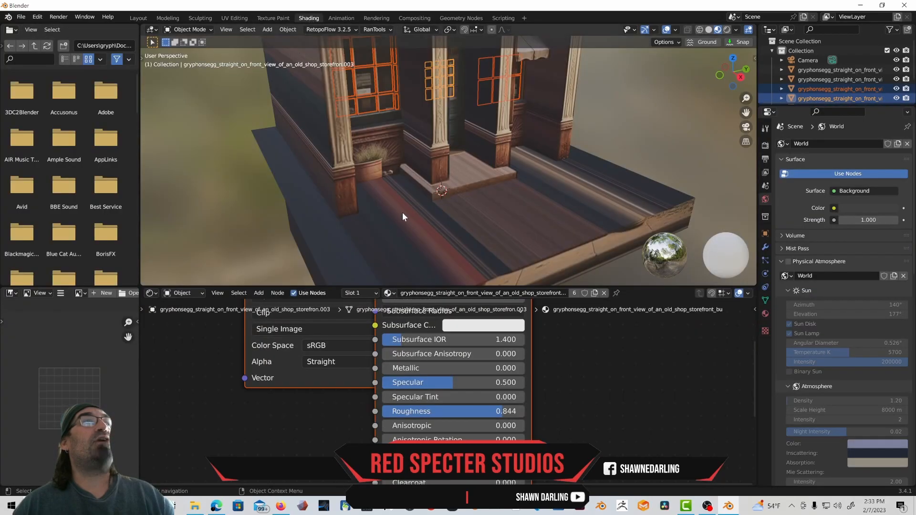
scroll(385, 356, "down", 4)
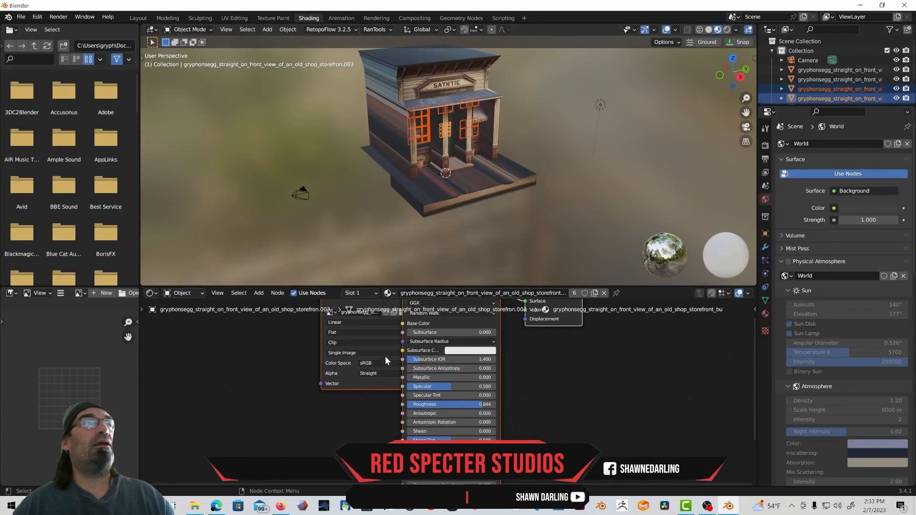
left_click_drag(393, 322, 362, 323)
left_click(447, 319)
right_click(447, 318)
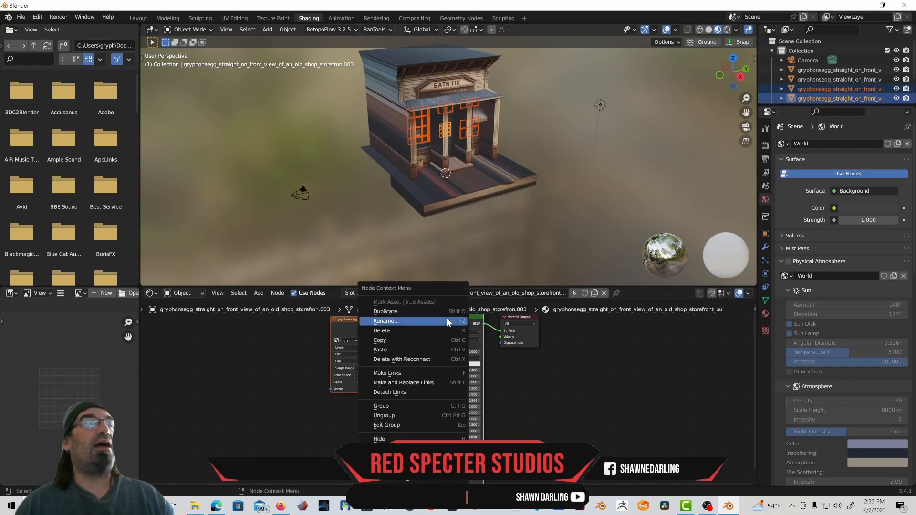
left_click(421, 341)
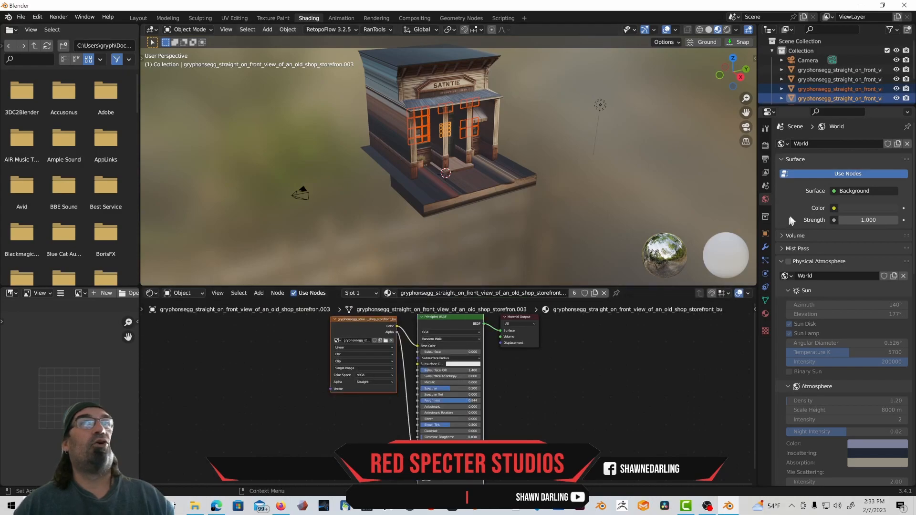
- Add a second material slot to the door panes and create a new material named glass in it
left_click(767, 316)
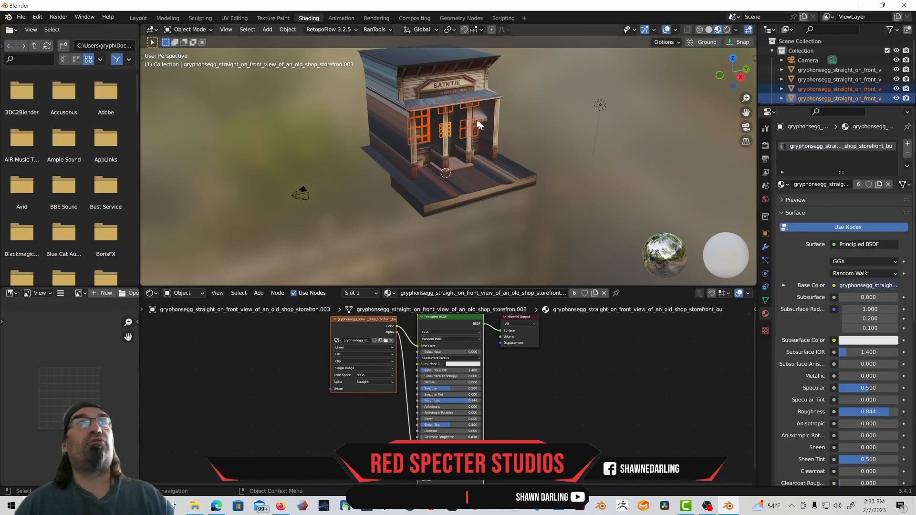
left_click(909, 146)
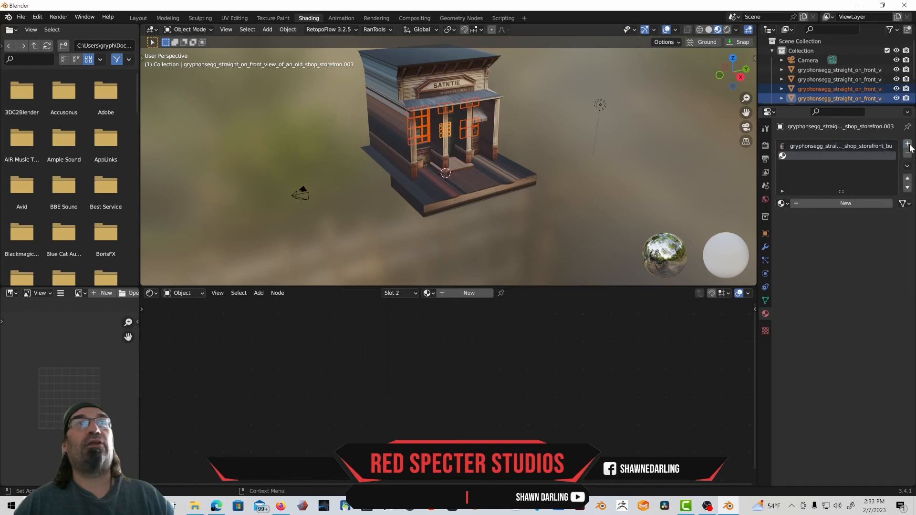
left_click(858, 202)
double_click(832, 203)
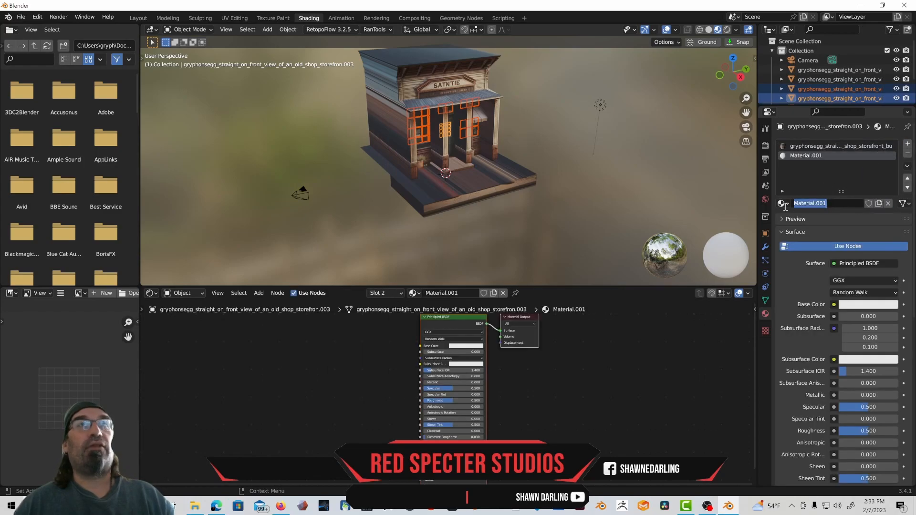
type("lass")
key("Return")
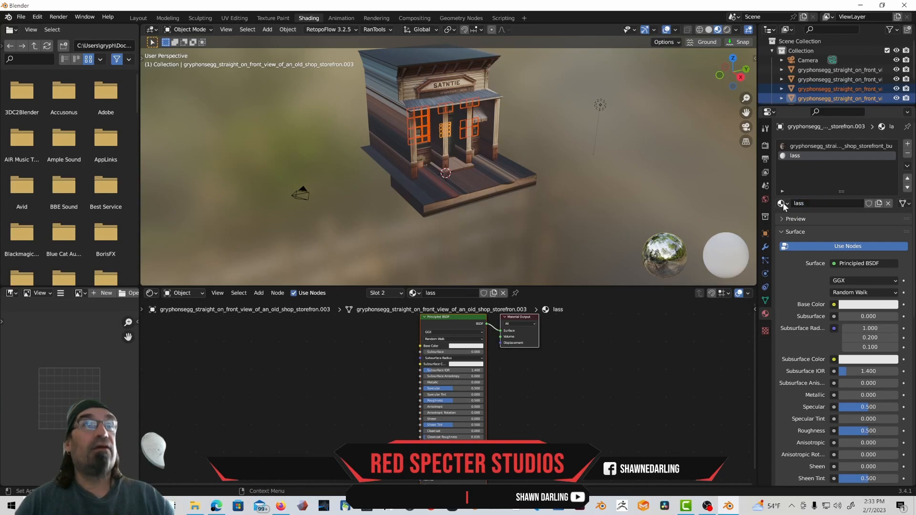
left_click(792, 202)
type("g")
key("Return")
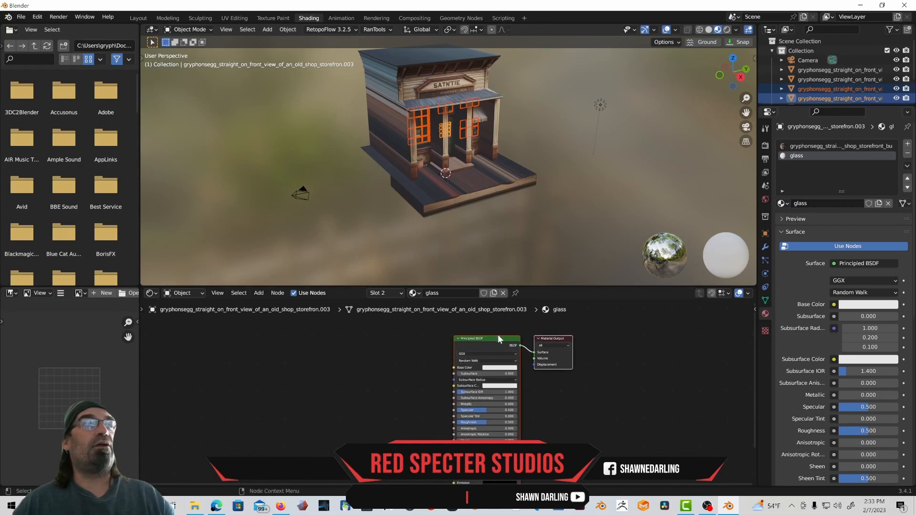
- Replace the glass material's default Principled BSDF with the copied nodes and connect the pasted BSDF to the Material Output's Surface
left_click(495, 340)
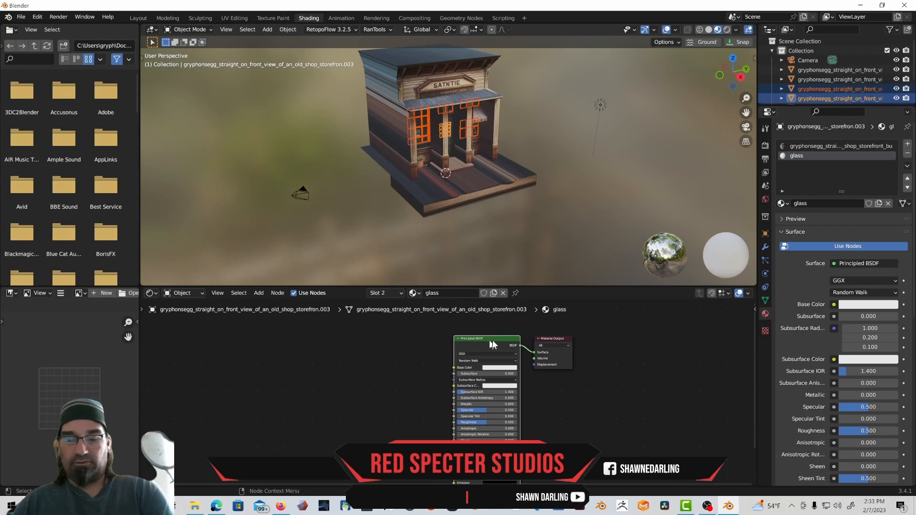
key("Delete")
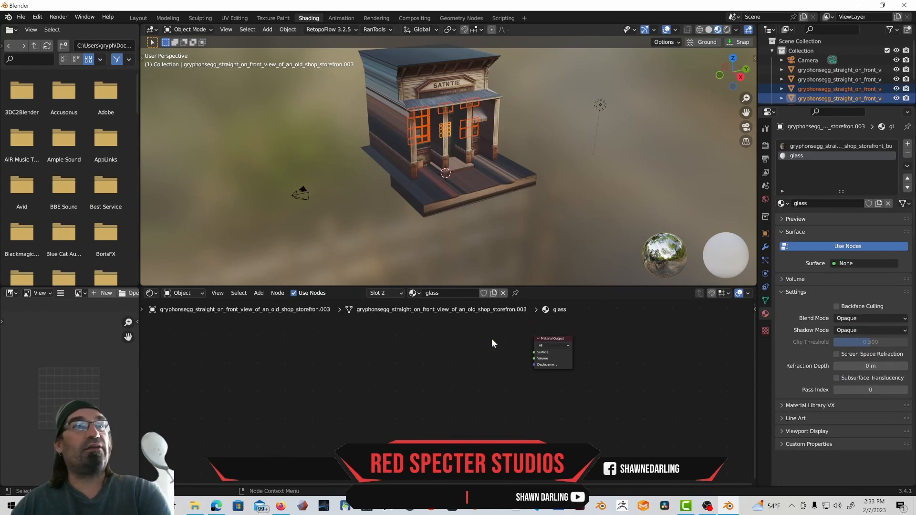
key("ctrl+z")
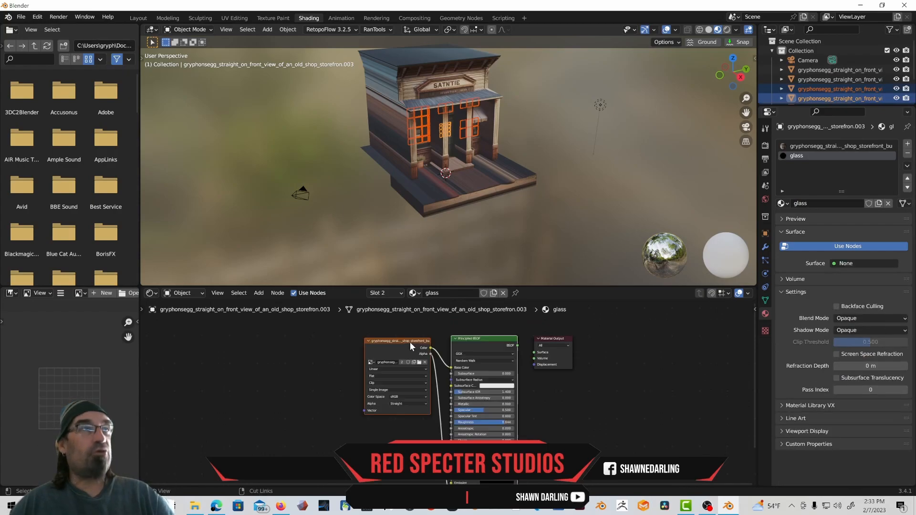
middle_click_drag(473, 327, 474, 328)
scroll(474, 328, "up", 2)
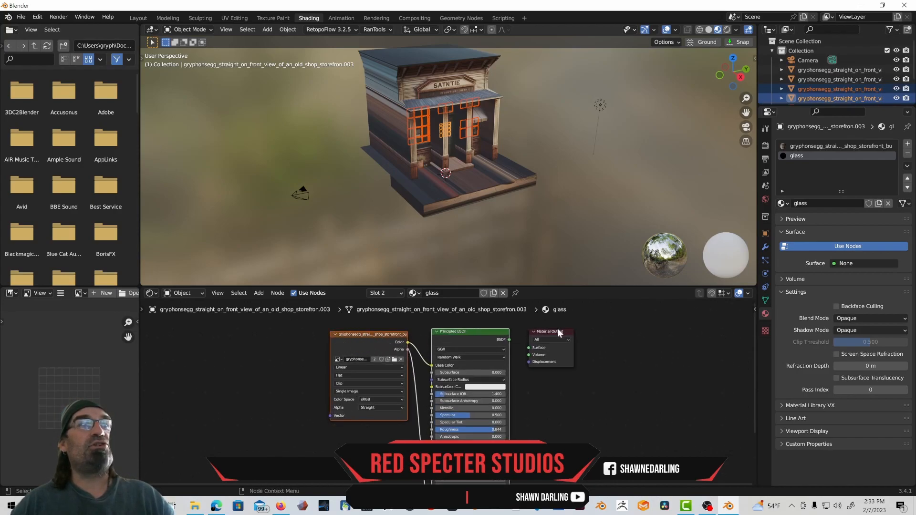
left_click_drag(510, 340, 530, 348)
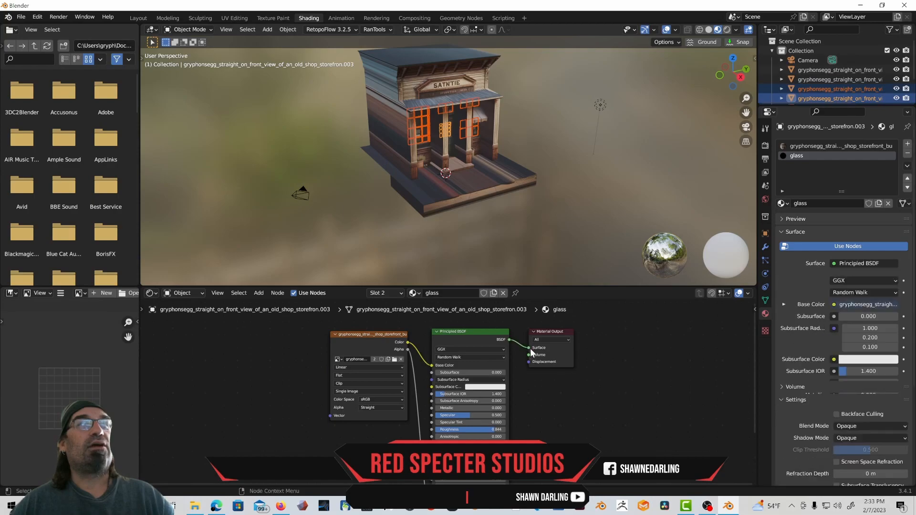
- Remove the original storefront material slot from the door panes, keeping only the glass material
middle_click_drag(535, 210, 515, 211)
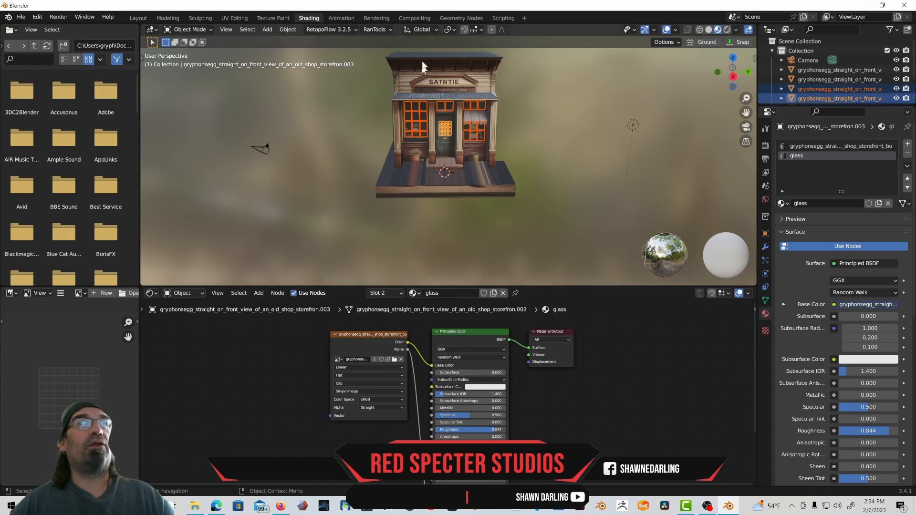
left_click(808, 147)
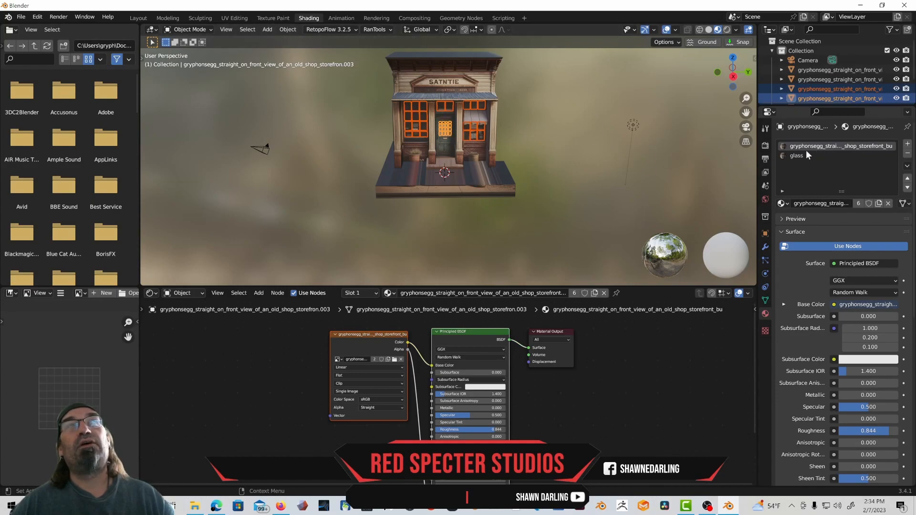
left_click(908, 153)
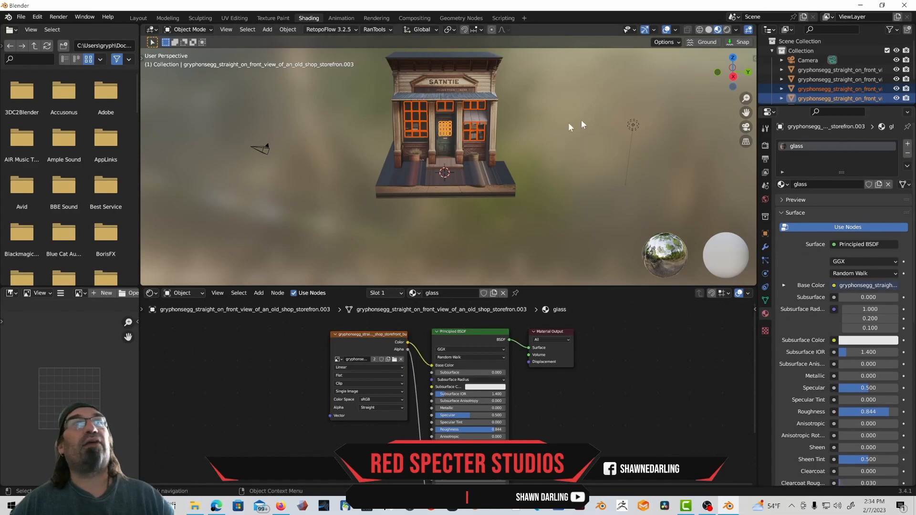
- Set the glass material's Specular to 0.988 and its Roughness to 0.209
scroll(452, 130, "up", 2)
mouse_move(450, 127)
middle_mouse_down("shift")
mouse_move(465, 192)
mouse_move(482, 167)
mouse_move(462, 120)
middle_mouse_up("shift")
scroll(466, 192, "up", 3)
middle_click_drag(459, 125, 644, 182)
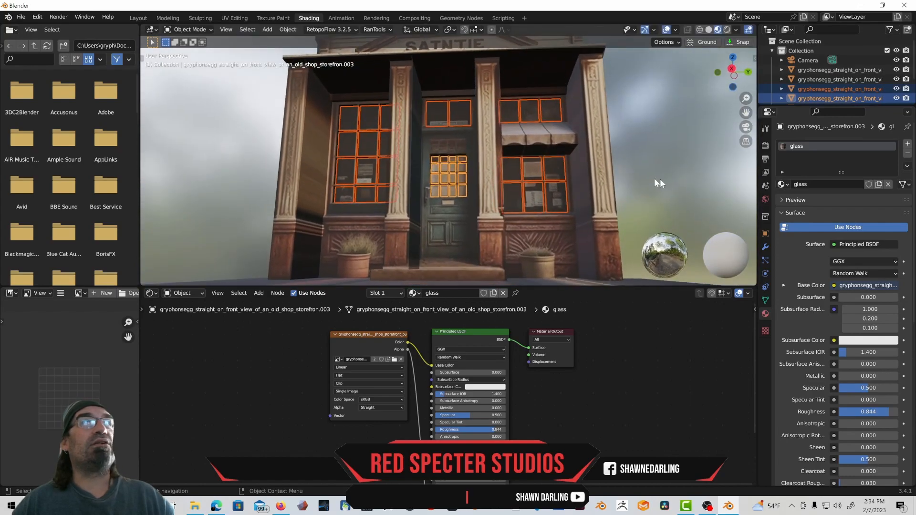
scroll(825, 336, "down", 4)
scroll(826, 332, "down", 1)
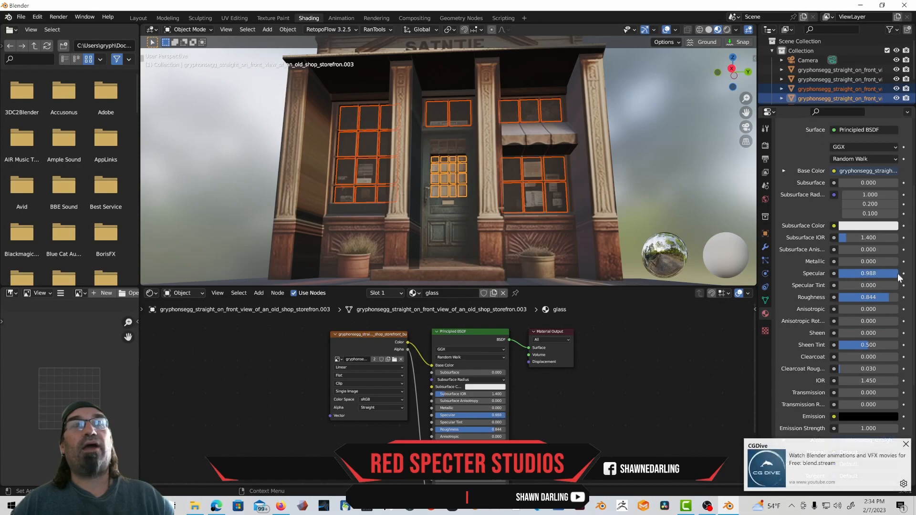
left_click(907, 445)
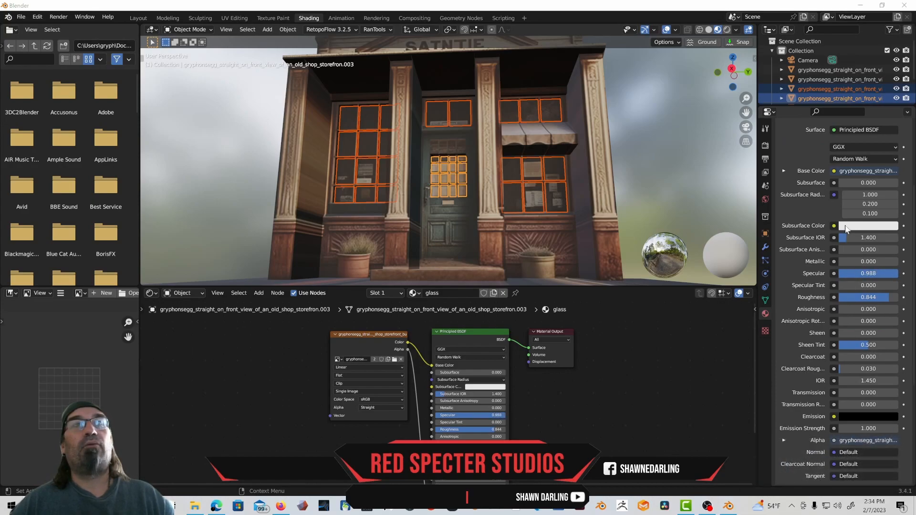
left_click_drag(868, 298, 836, 298)
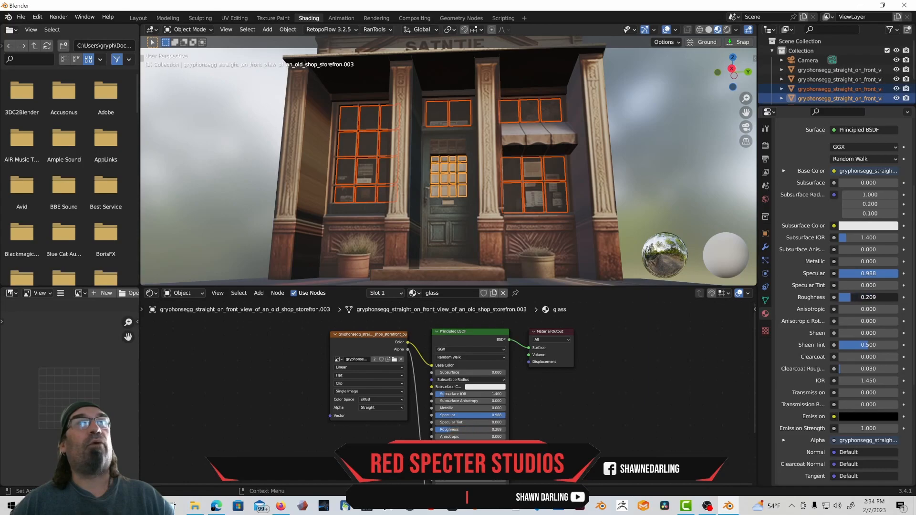
- Replace the storefront material on the large window panes either side of the door with the existing glass material
middle_click_drag(529, 153, 505, 187)
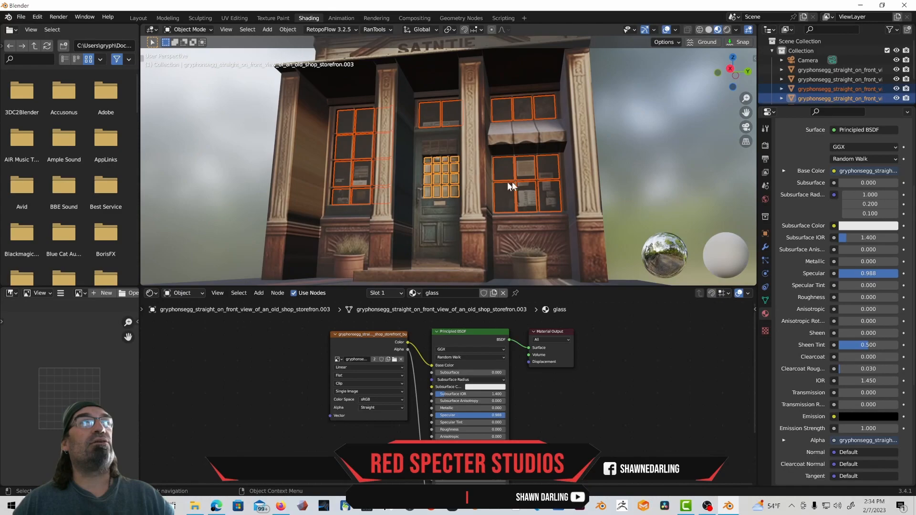
left_click(523, 173)
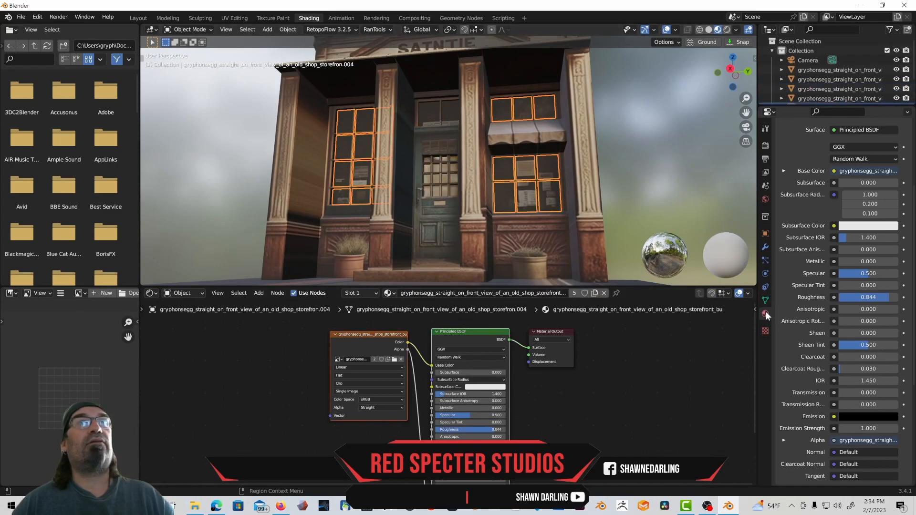
scroll(814, 242, "up", 5)
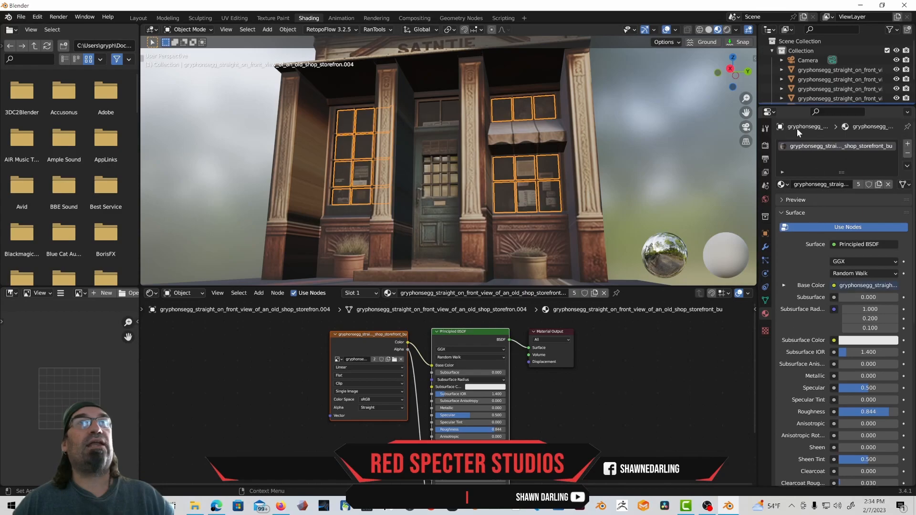
left_click(787, 184)
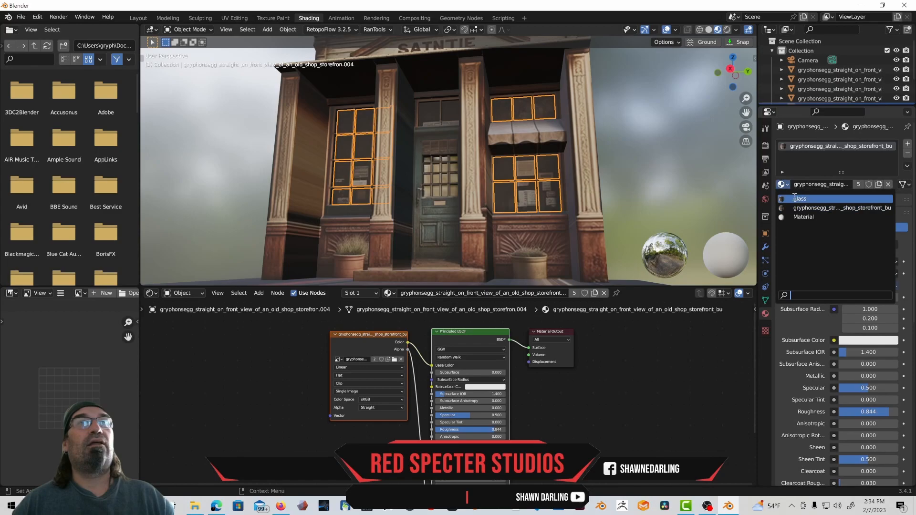
left_click(795, 196)
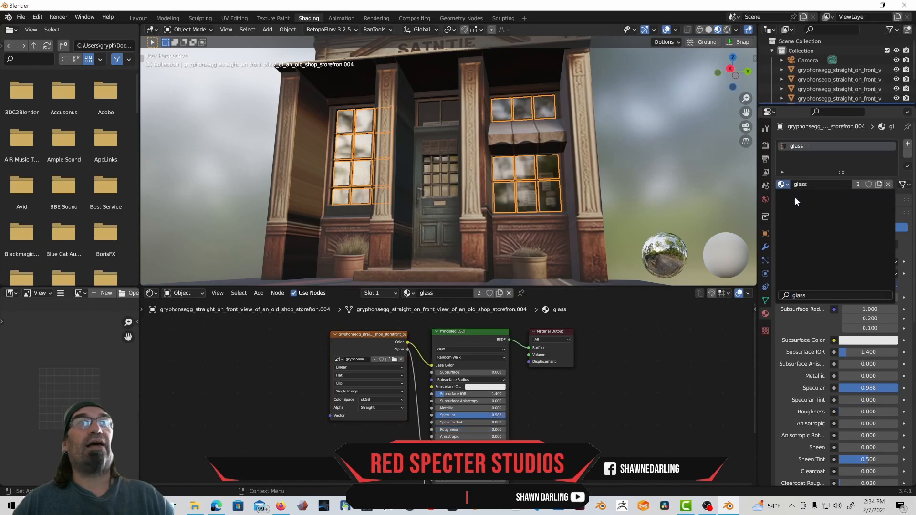
- Assign the existing glass material to the transom panes above the door in place of the storefront material
left_click(448, 114)
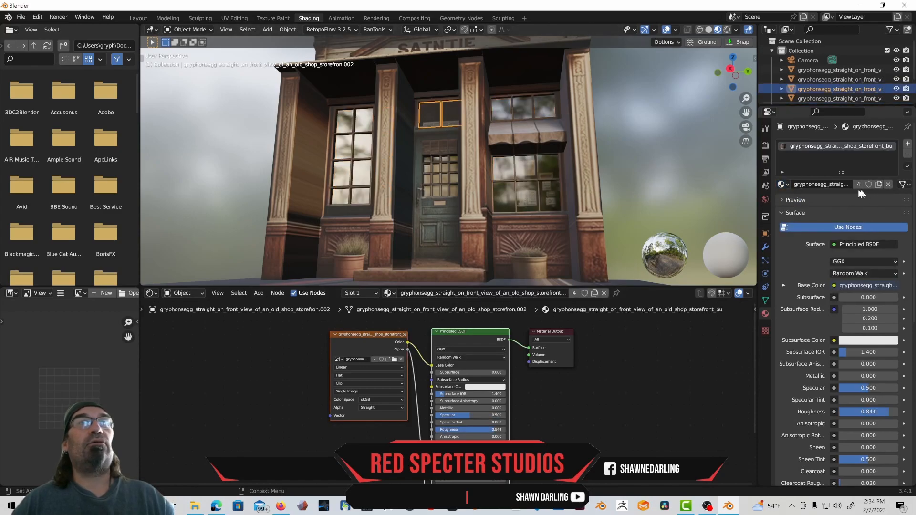
left_click(787, 184)
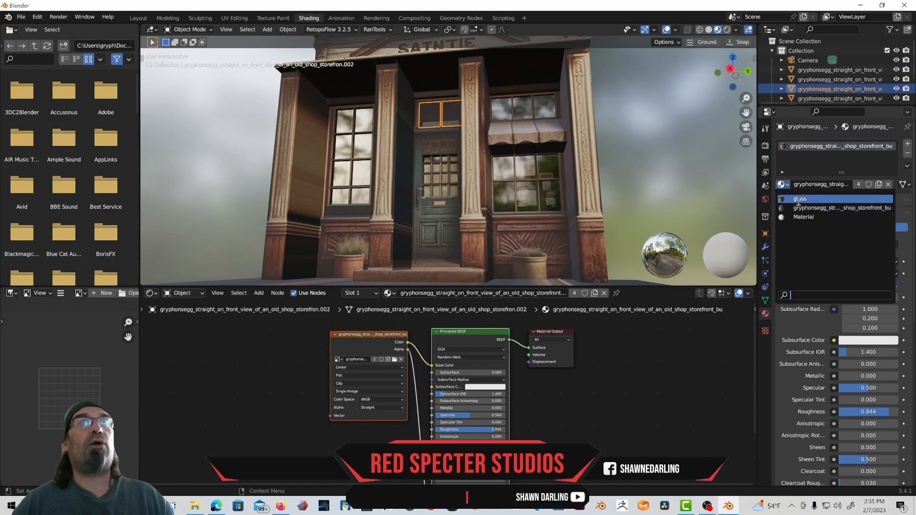
left_click(798, 199)
- Examine the glass reflections and the porch side walls from several angles with nothing selected
middle_click_drag(563, 210, 539, 171)
left_click(639, 184)
scroll(549, 191, "up", 2)
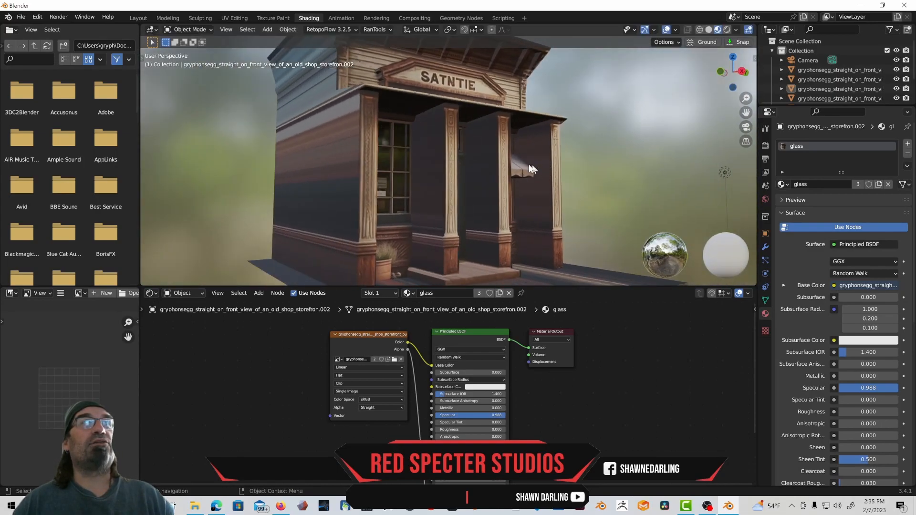
middle_click_drag(357, 155, 390, 115)
middle_click_drag(395, 198, 412, 156)
middle_click_drag(412, 157, 367, 199)
scroll(374, 176, "up", 1)
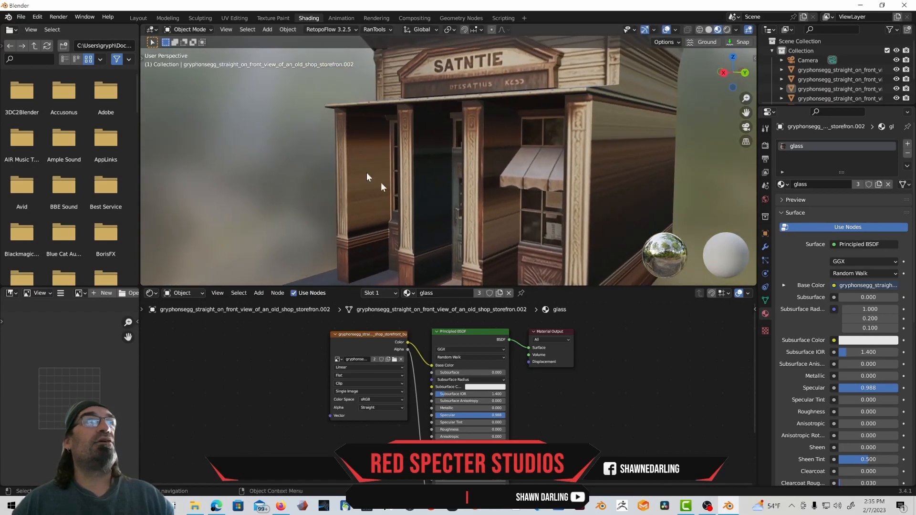
- Switch to the Layout workspace and put the main storefront mesh into Edit Mode
left_click(139, 18)
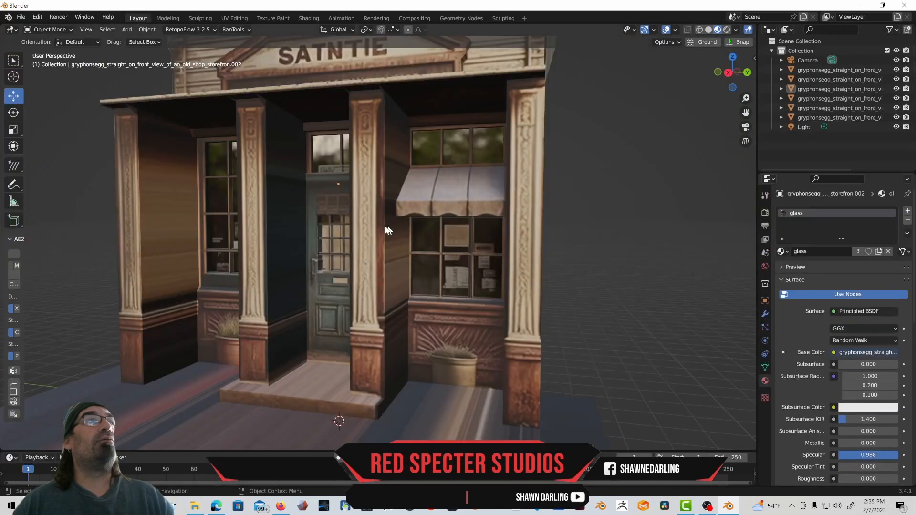
scroll(392, 231, "down", 5)
middle_click_drag(425, 219, 413, 229)
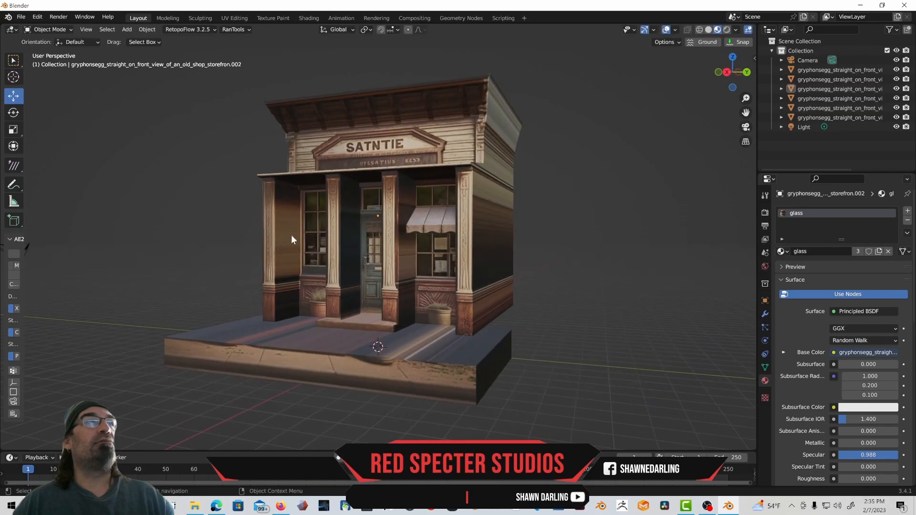
middle_click_drag(345, 226, 324, 249)
scroll(330, 242, "up", 4)
left_click(319, 243)
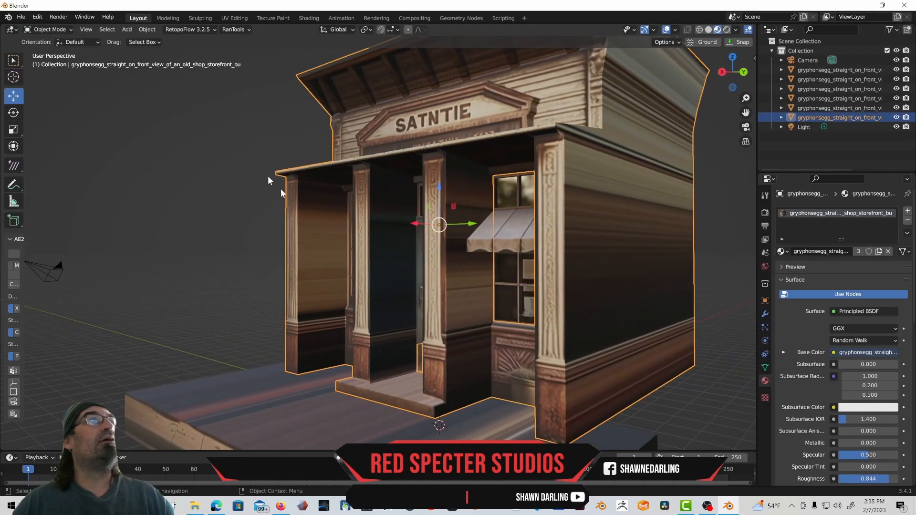
left_click(64, 30)
left_click(58, 50)
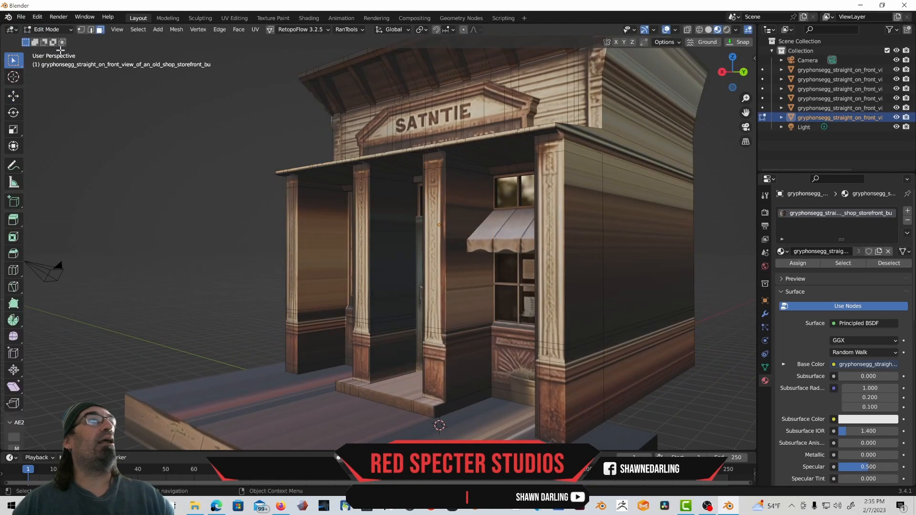
- Add a vertical loop cut through the side wall just behind the leftmost porch column
middle_click_drag(184, 215, 267, 238)
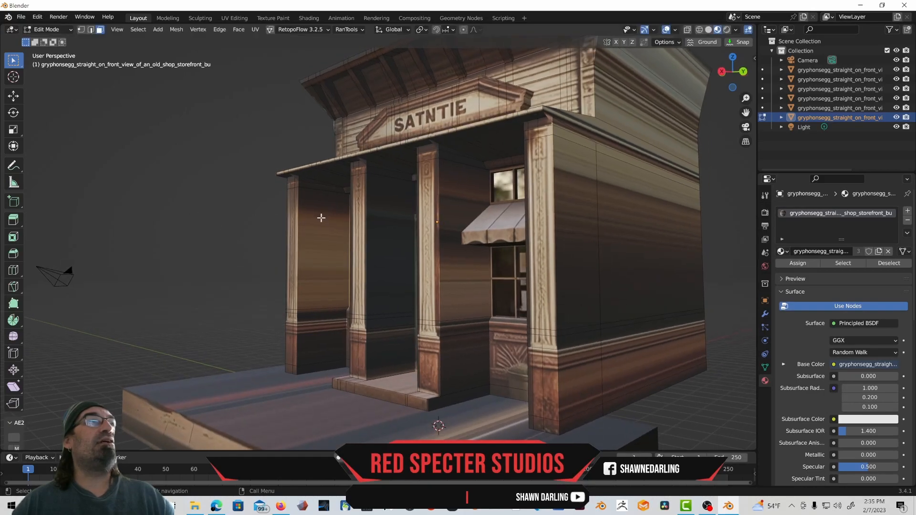
middle_click_drag(292, 289, 298, 289)
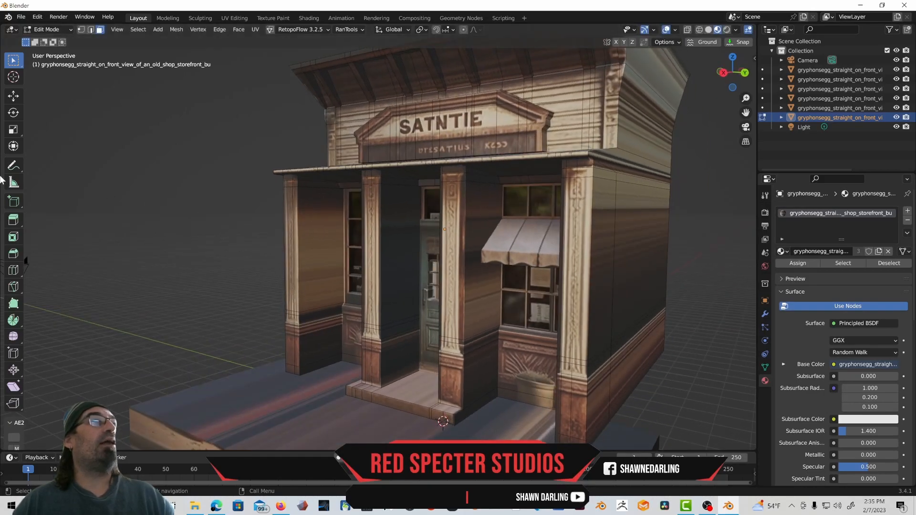
left_click(14, 270)
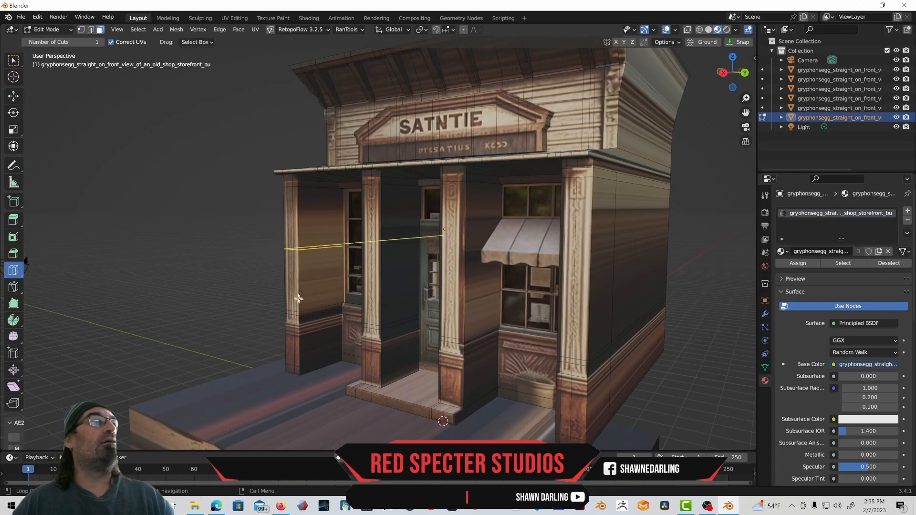
middle_click_drag(311, 292, 314, 301)
left_click_drag(315, 308, 304, 312)
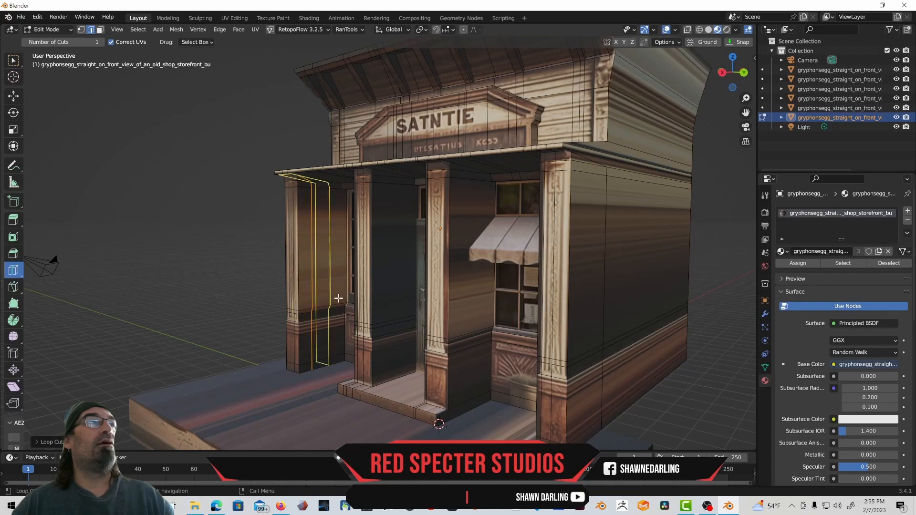
- Add vertical loop cuts through the side walls behind the other three porch columns
middle_click_drag(340, 257, 292, 258)
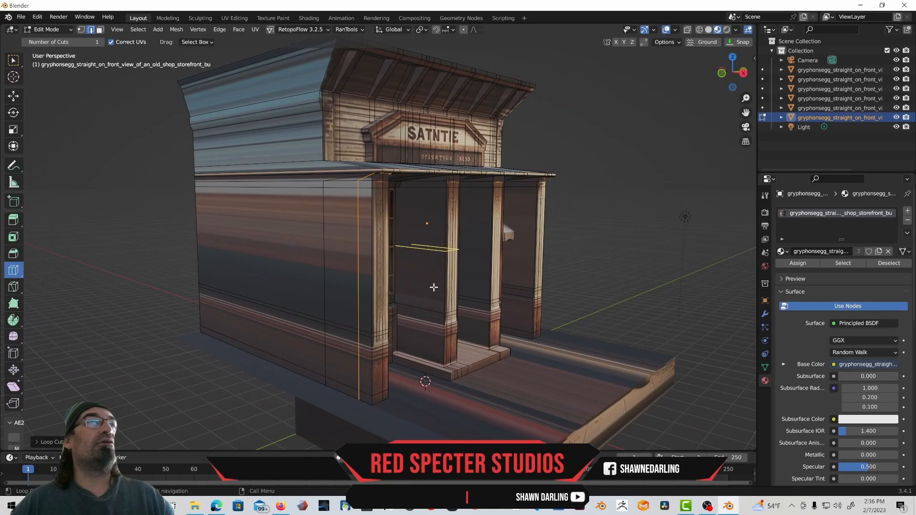
left_click_drag(432, 321, 525, 308)
middle_click_drag(579, 291, 514, 289)
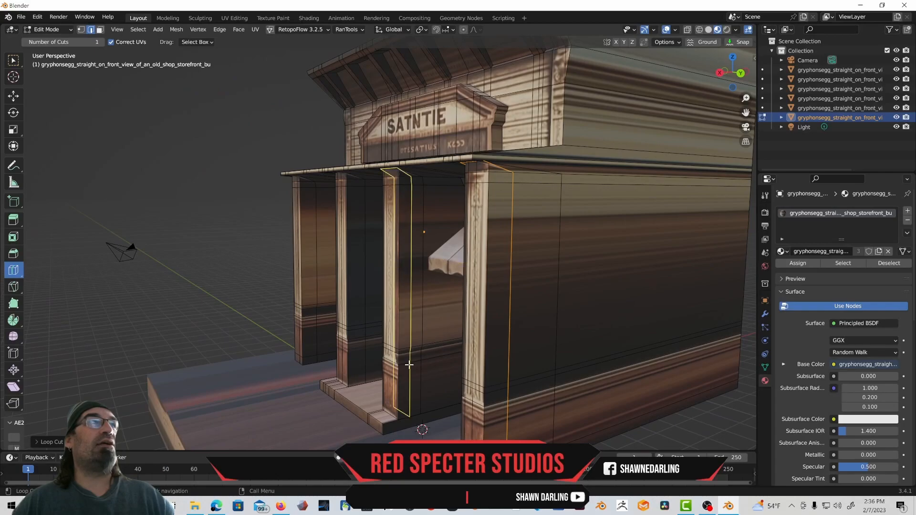
middle_click_drag(409, 363, 465, 355)
scroll(482, 307, "up", 2)
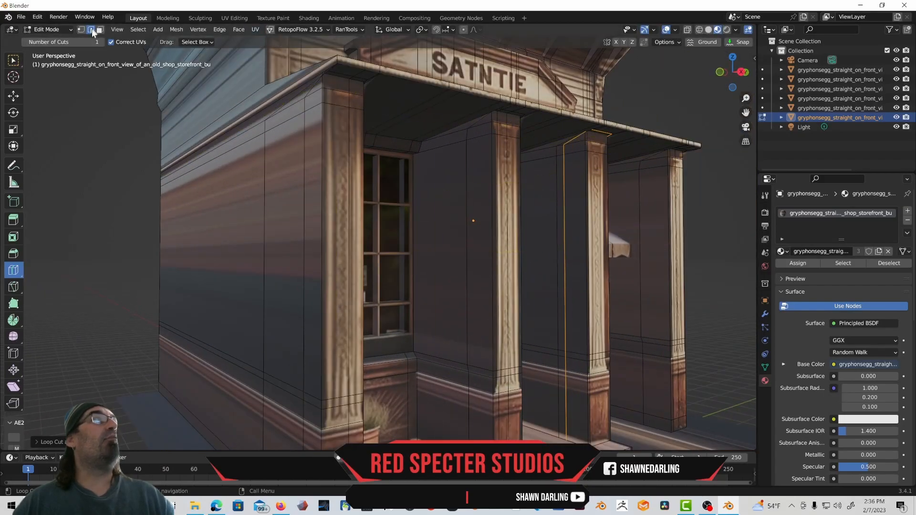
- Dissolve the extra vertical edge loop on the wall behind the third porch column from the left
left_click(13, 61)
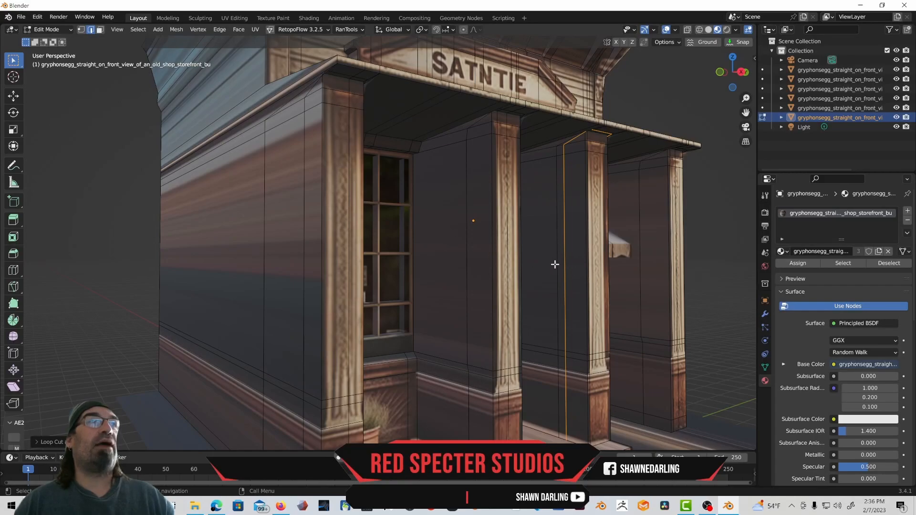
left_click(556, 265)
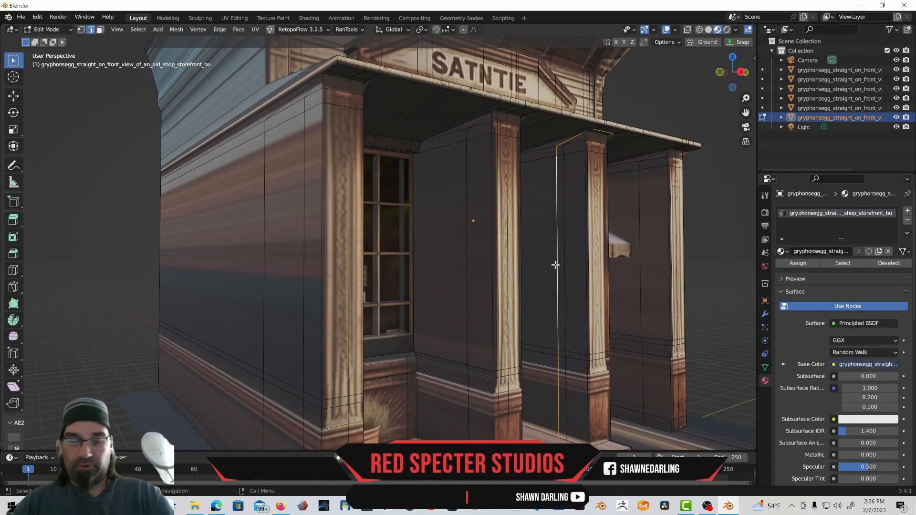
key("x")
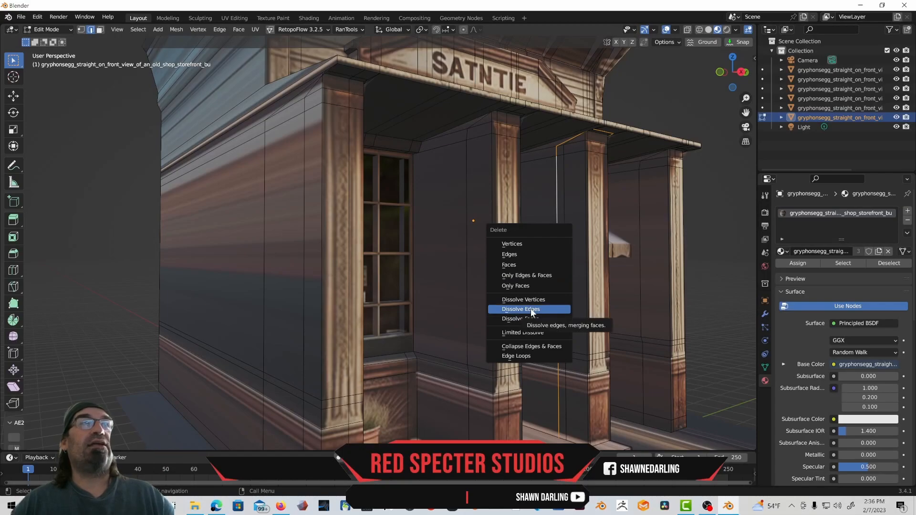
left_click(531, 311)
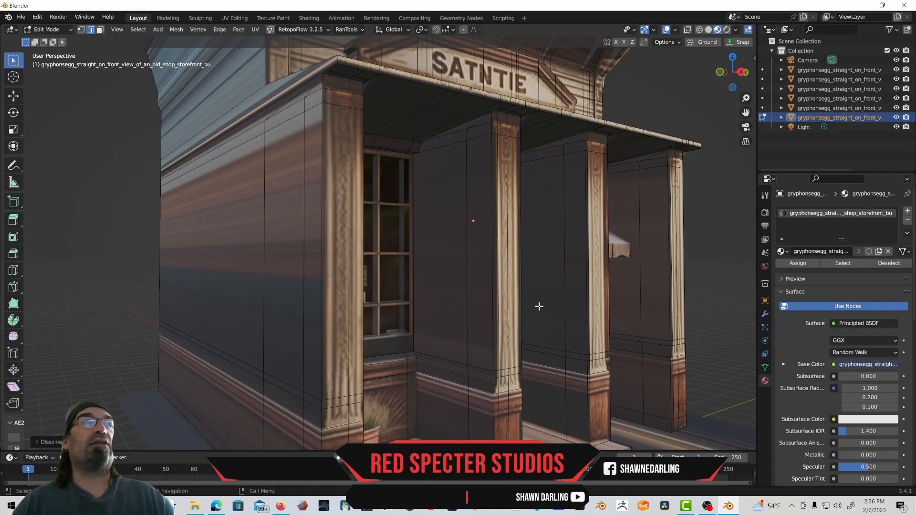
middle_click_drag(540, 307, 496, 264)
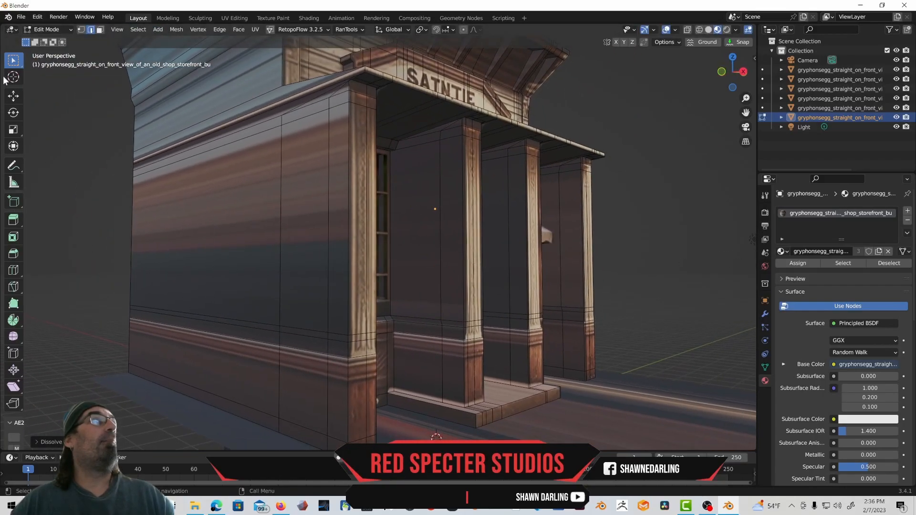
- Delete the outer and inner wall faces between the leftmost porch column's loop cut and the storefront to open that side
left_click(101, 30)
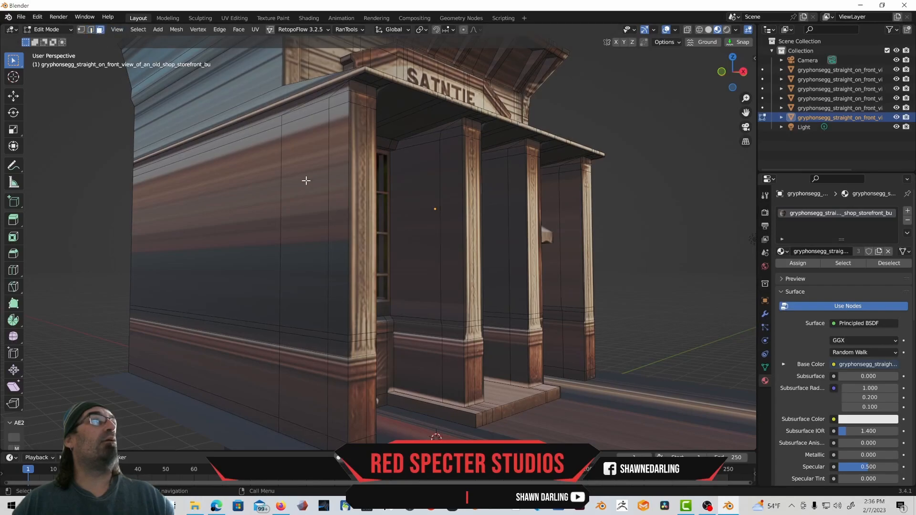
left_click(309, 199)
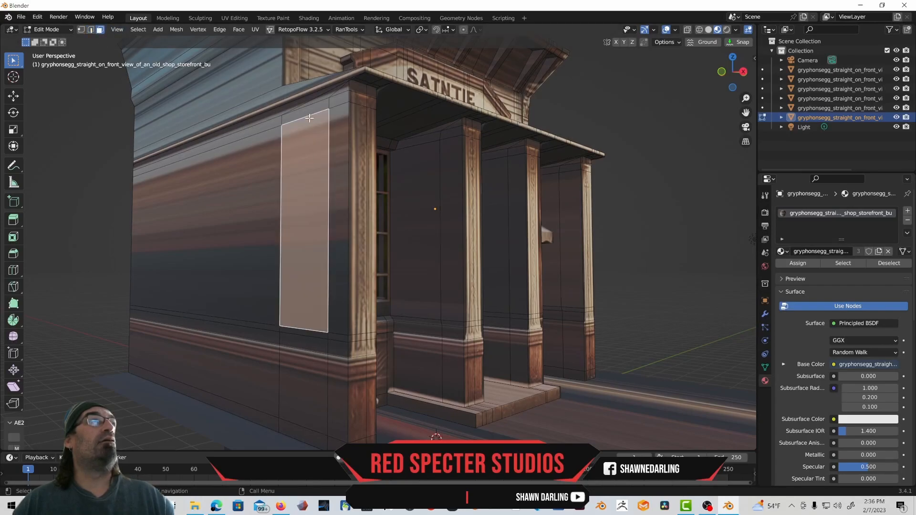
left_click(325, 97)
left_click(312, 138, "shift")
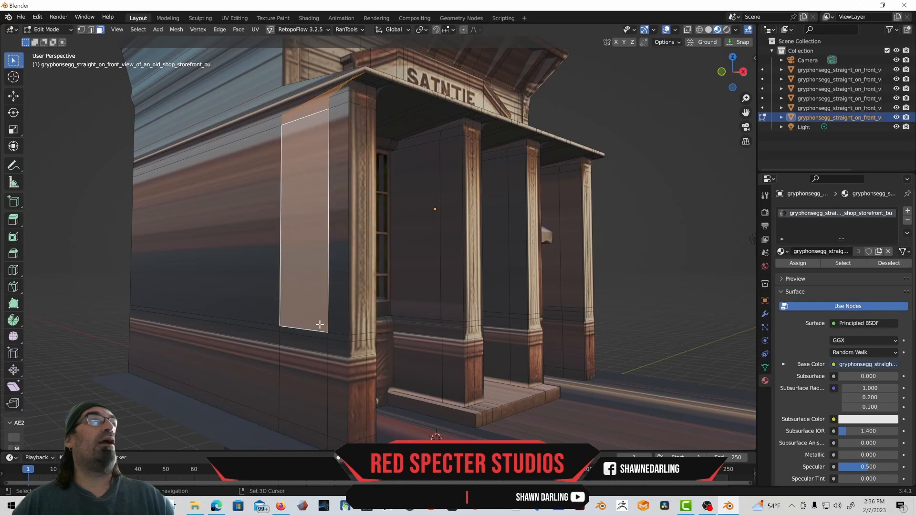
left_click(305, 409, "shift")
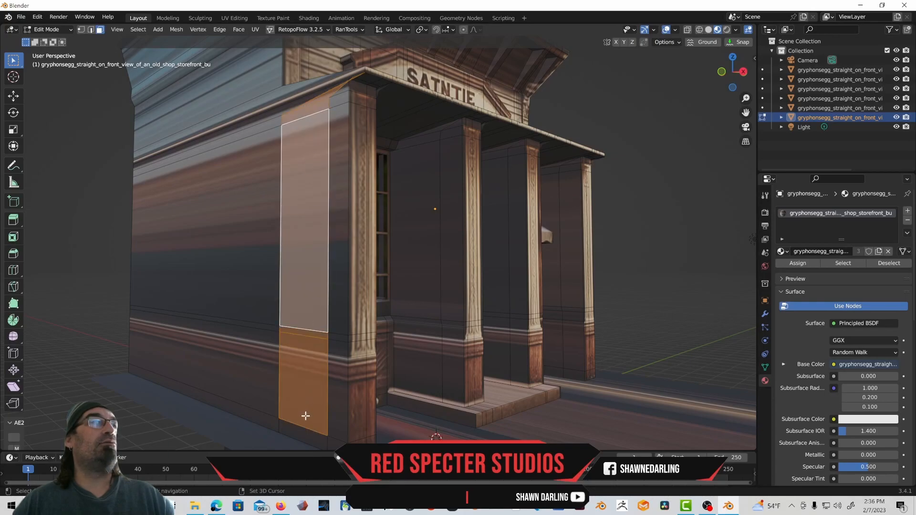
middle_click_drag(307, 416, 264, 372)
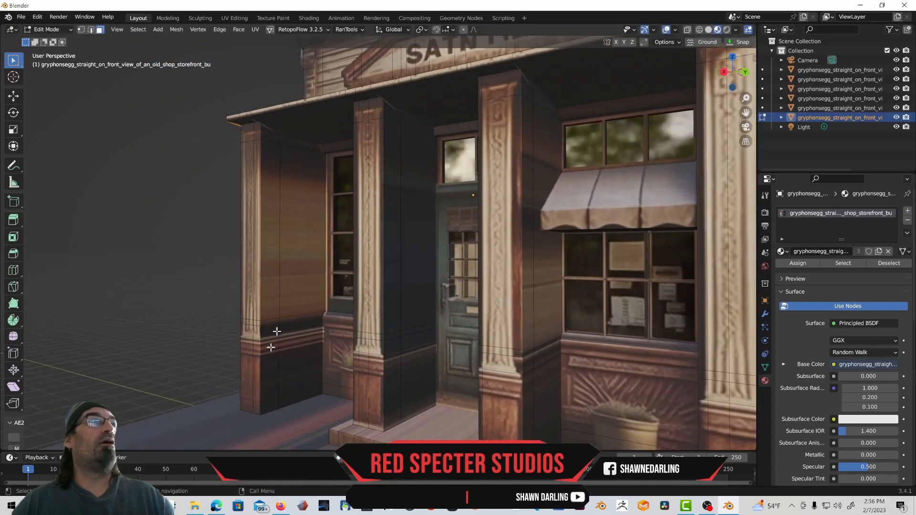
left_click(290, 143)
left_click(304, 386, "shift")
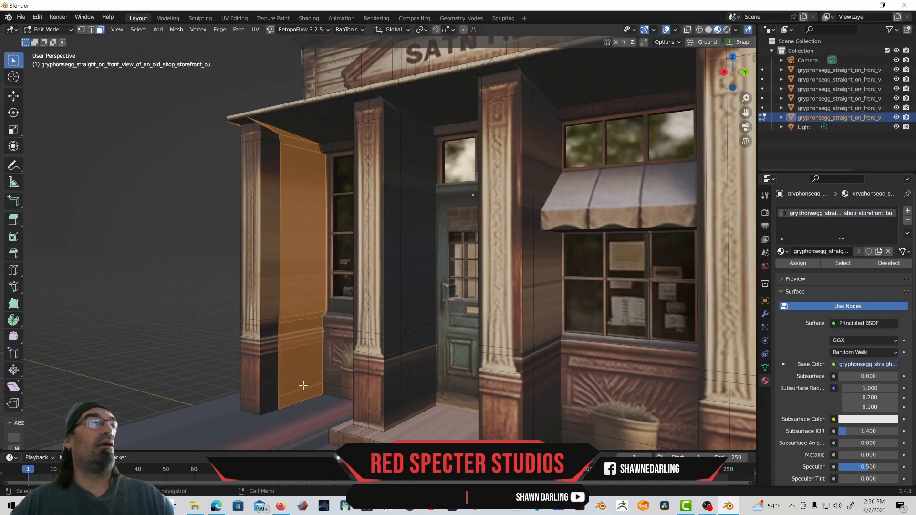
key("x")
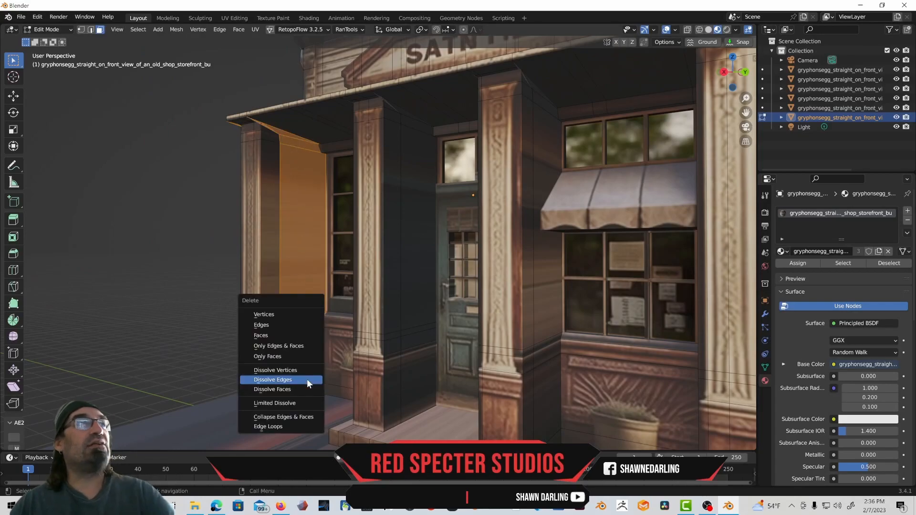
left_click(289, 335)
- Fill the missing trim, lower panel and base faces at the storefront's open corner behind the leftmost porch column
middle_click_drag(288, 335, 304, 344)
scroll(294, 310, "up", 4)
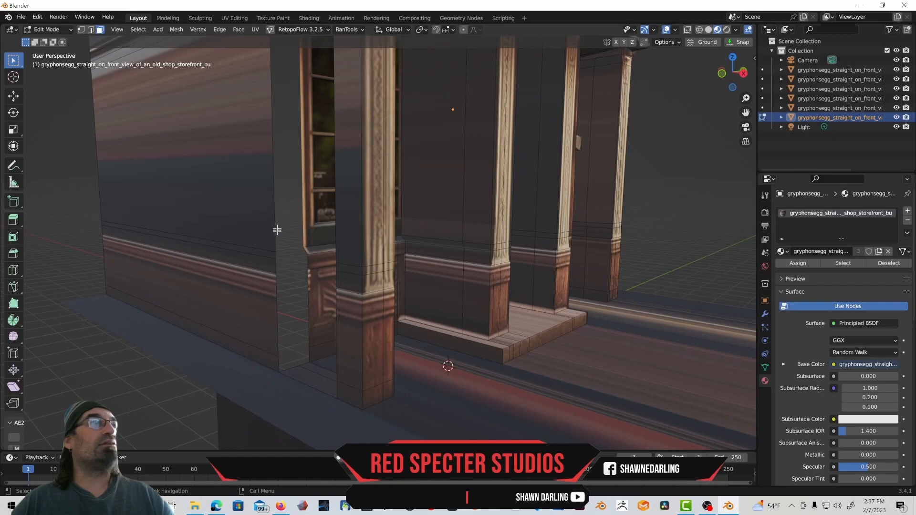
left_click(90, 30)
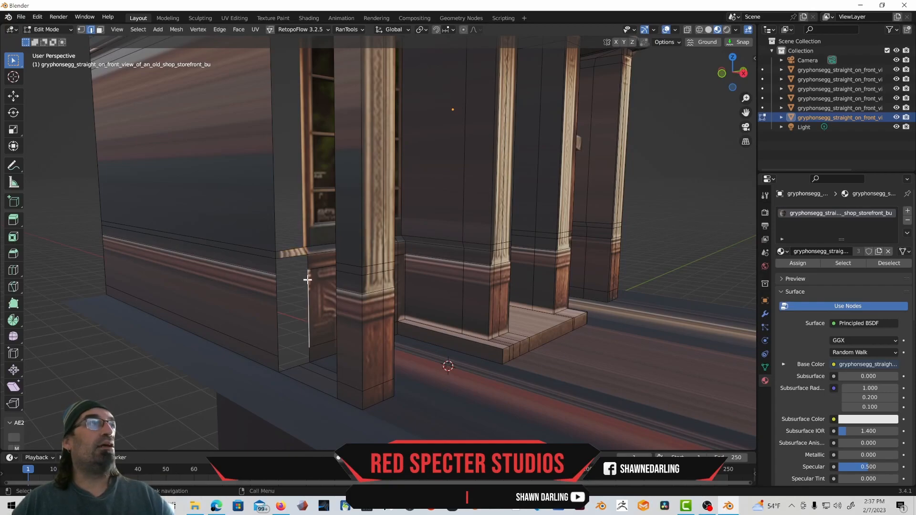
left_click(276, 263, "alt")
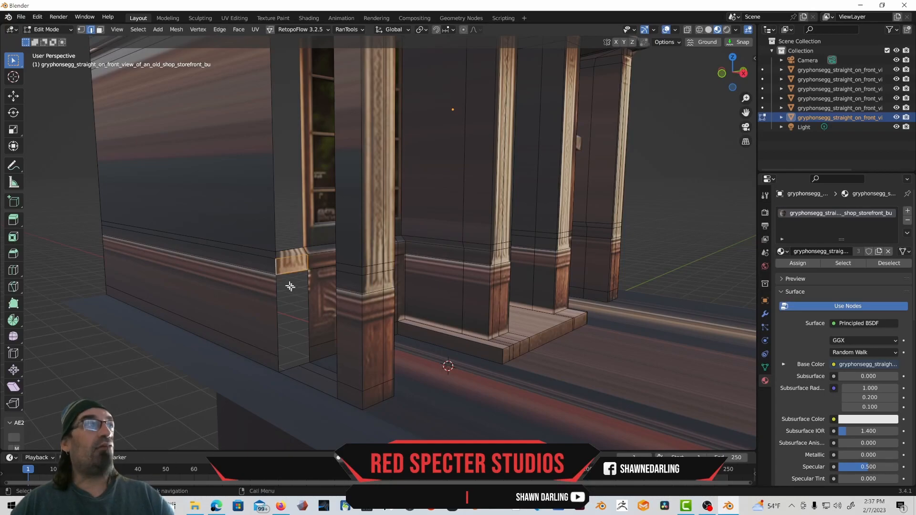
left_click(286, 319)
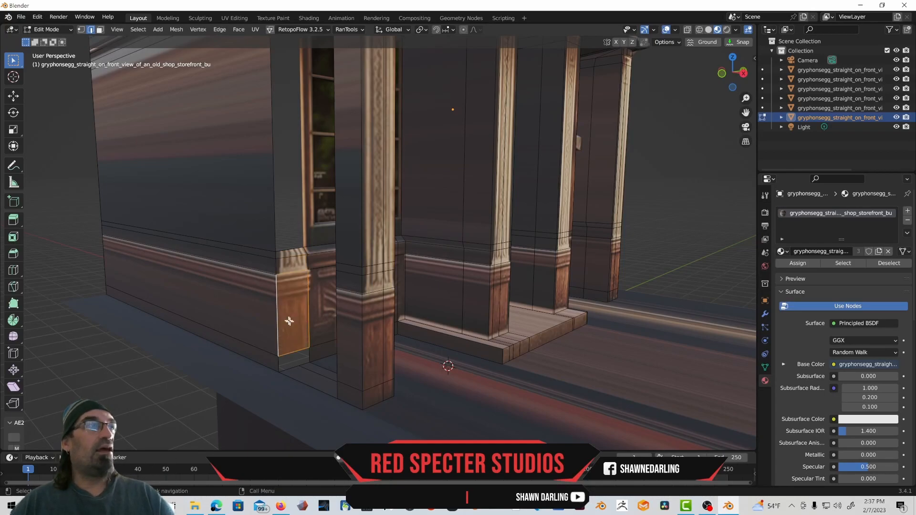
left_click(308, 354)
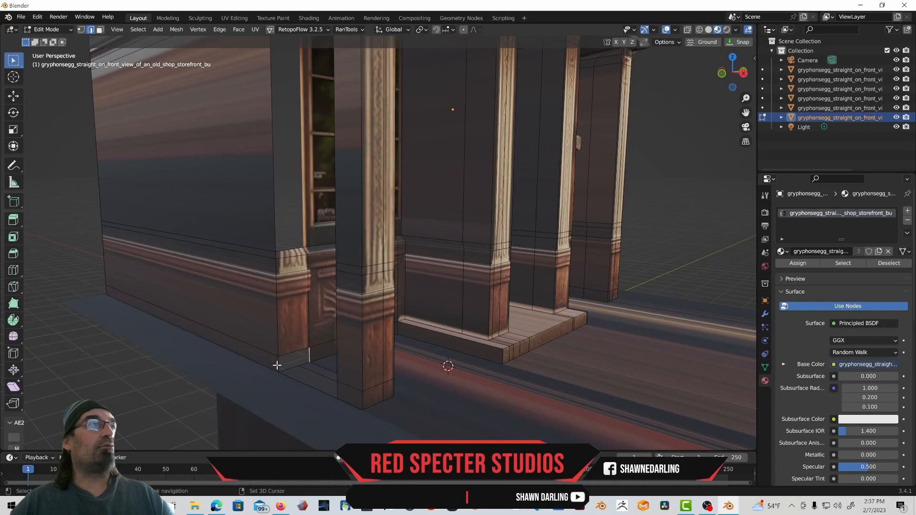
left_click(278, 363)
middle_click_drag(285, 340, 285, 333)
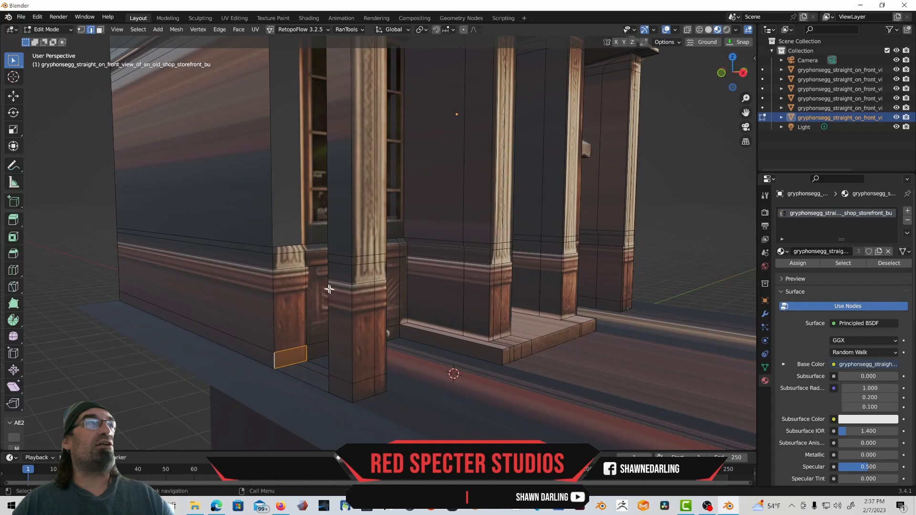
- Fill the small face at the top of the open storefront corner, just beneath the porch roof
middle_click_drag(320, 283, 308, 284)
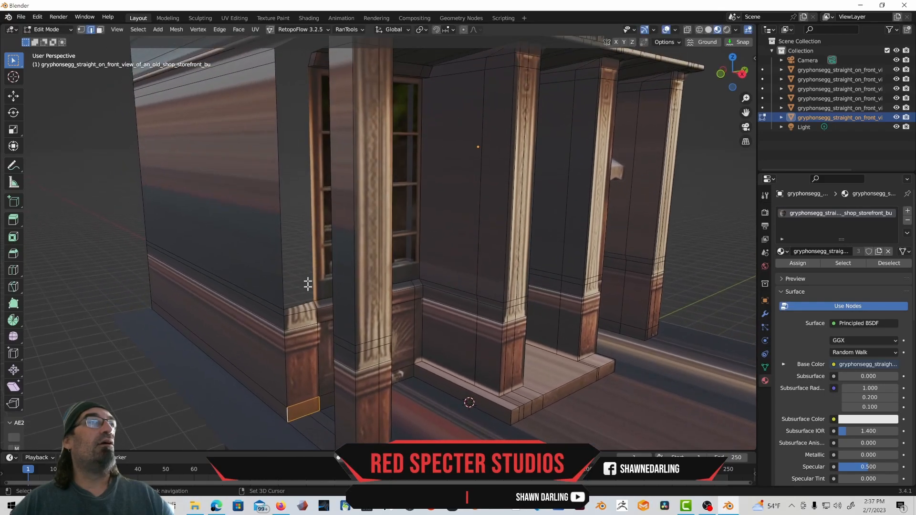
left_click(308, 241)
middle_click_drag(296, 172, 326, 199)
key("e")
right_click(307, 162)
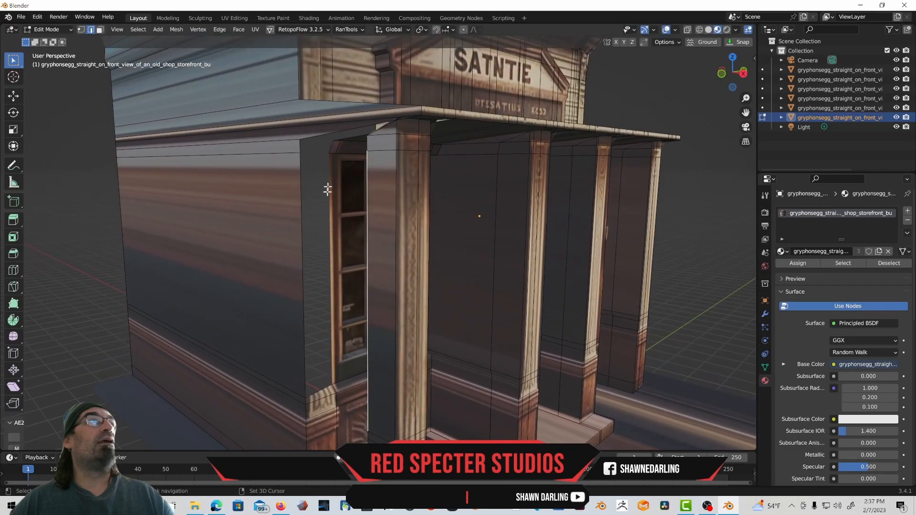
left_click(323, 147)
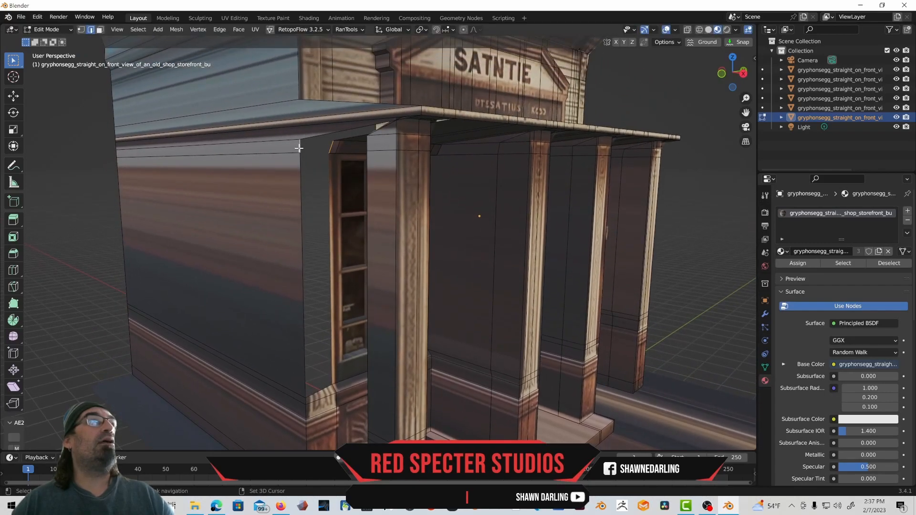
key("f")
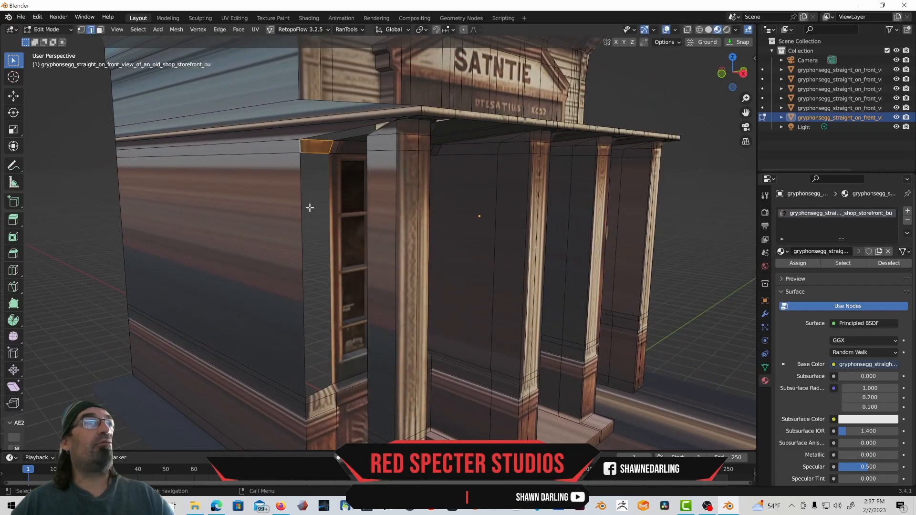
- Extrude the side wall's tall vertical corner edge along the Y axis to the window frame to close the remaining gap
middle_click_drag(310, 208, 306, 203)
middle_click_drag(326, 255, 276, 245)
middle_click_drag(287, 236, 307, 256)
left_click(291, 248)
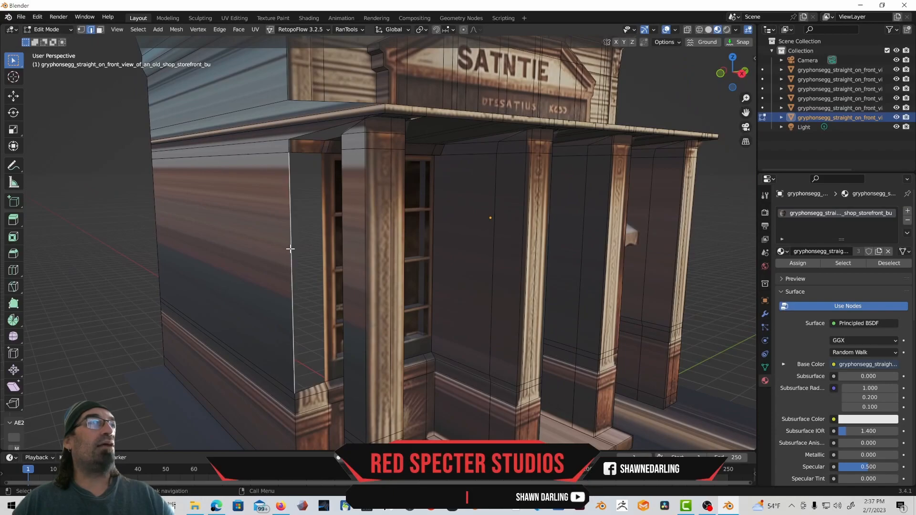
left_click(323, 251)
middle_click_drag(317, 252, 317, 248)
left_click_drag(337, 260, 336, 260)
middle_click_drag(311, 255, 301, 253)
left_click(302, 254)
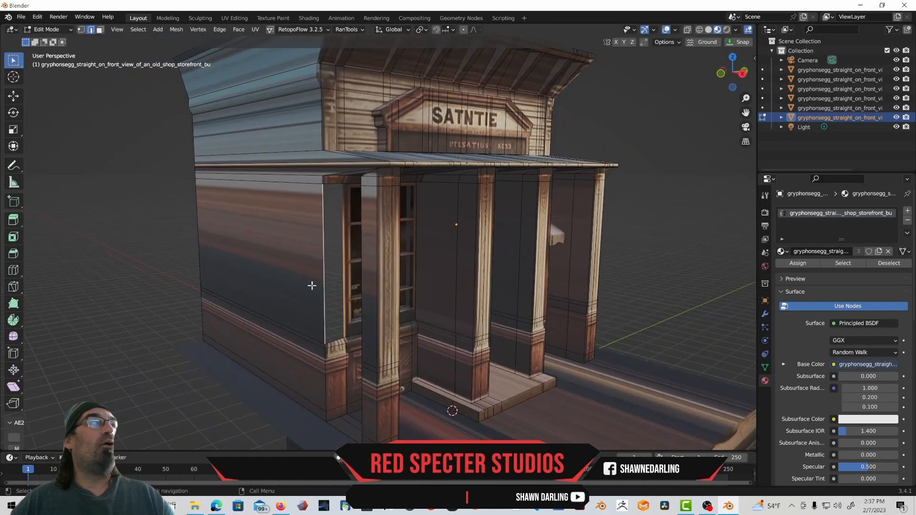
middle_click_drag(391, 286, 384, 287)
scroll(378, 279, "up", 3)
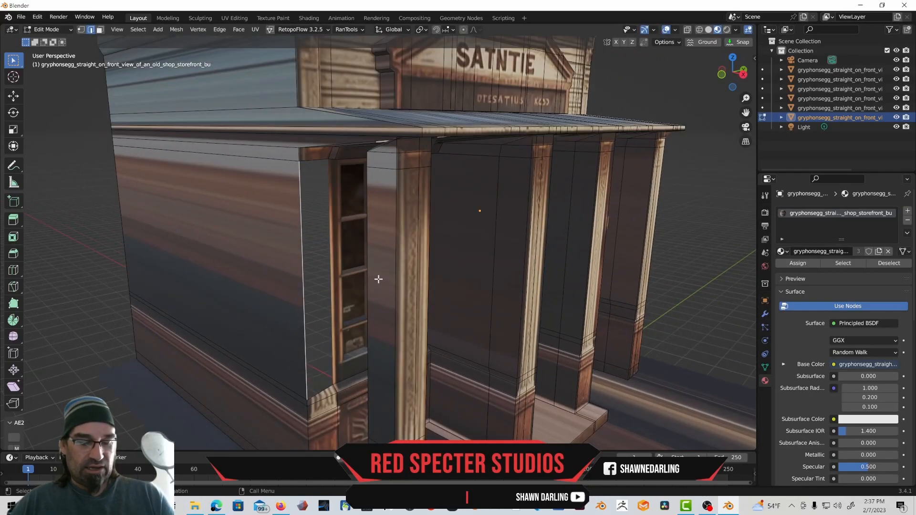
key("g")
key("y")
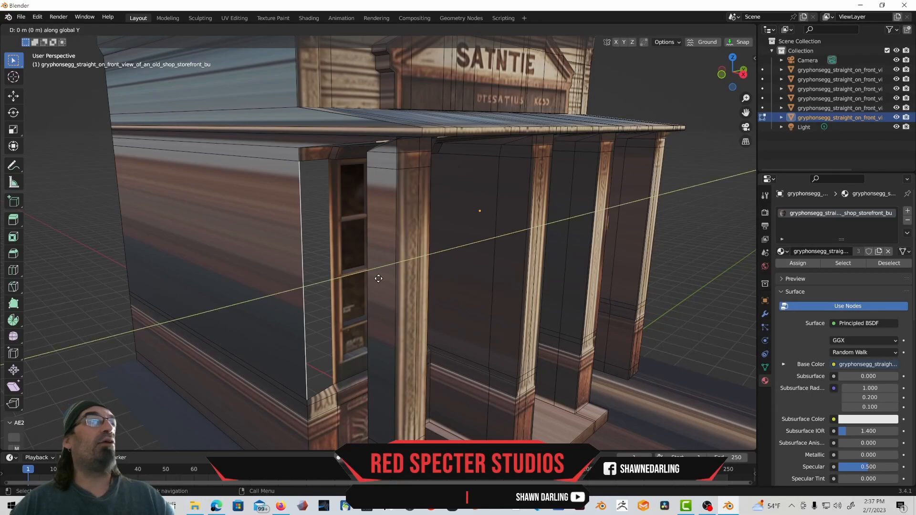
left_click(409, 269)
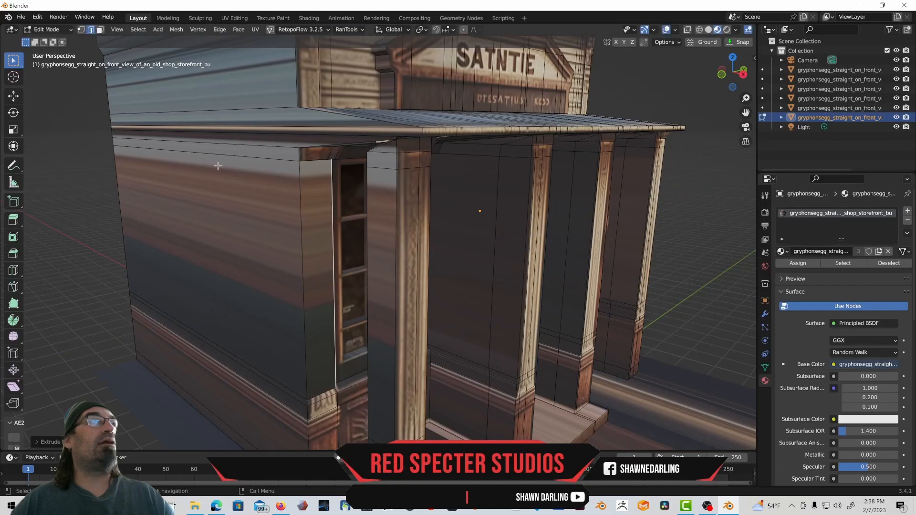
- Move the leftmost porch column's rear top edge up to meet the underside of the porch roof
left_click(11, 96)
left_click_drag(361, 287, 353, 286)
middle_click_drag(353, 285, 346, 285)
left_click_drag(352, 270, 352, 281)
middle_click_drag(367, 290, 369, 352)
left_click(406, 261)
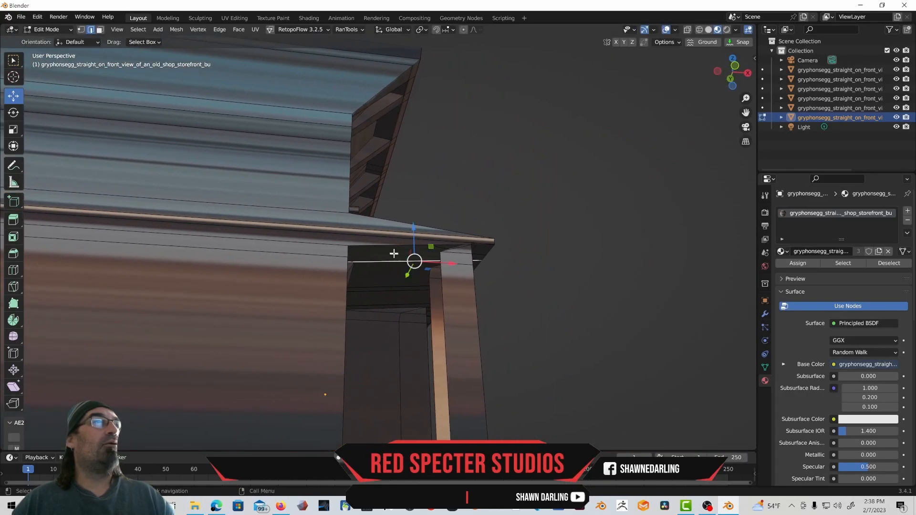
middle_click_drag(382, 245, 331, 278)
left_click(189, 304)
middle_click_drag(169, 302, 304, 301)
scroll(505, 298, "up", 4)
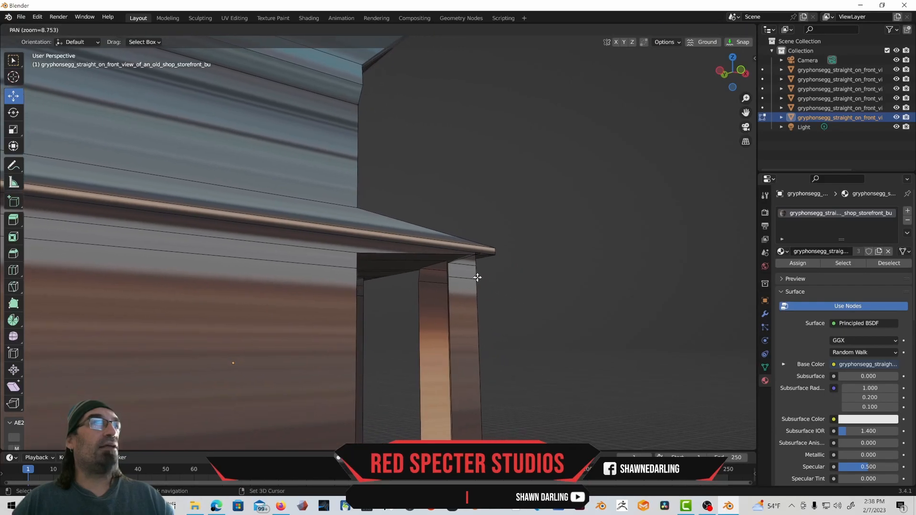
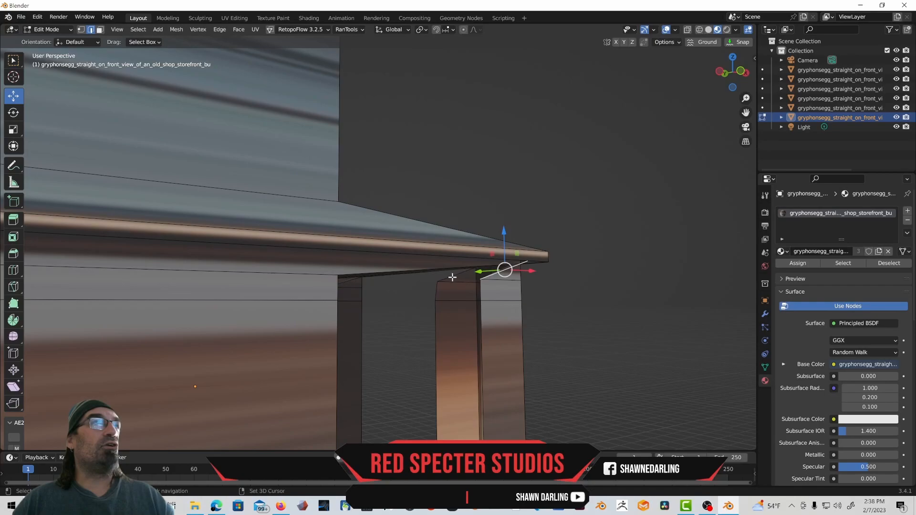
middle_click_drag(490, 296, 450, 266)
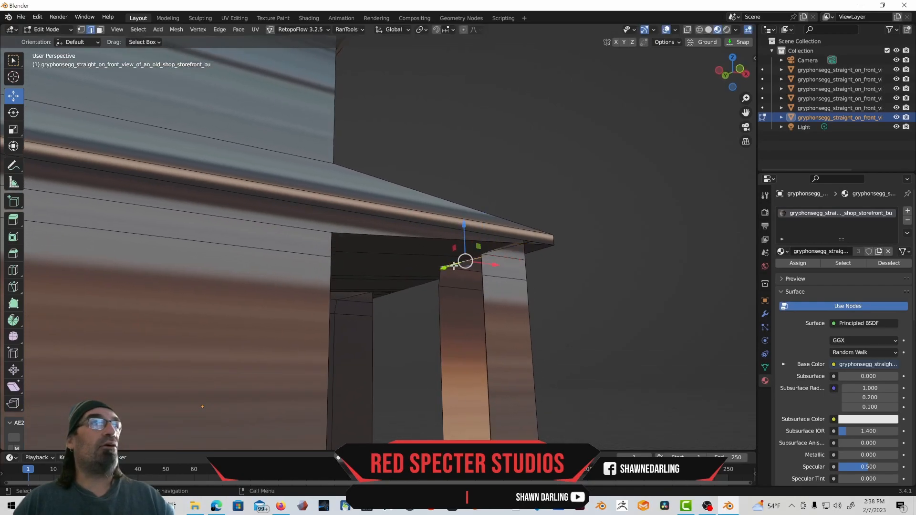
mouse_move(468, 236)
left_mouse_down()
mouse_move(463, 216)
mouse_move(483, 232)
left_mouse_up()
middle_click_drag(486, 249, 501, 261)
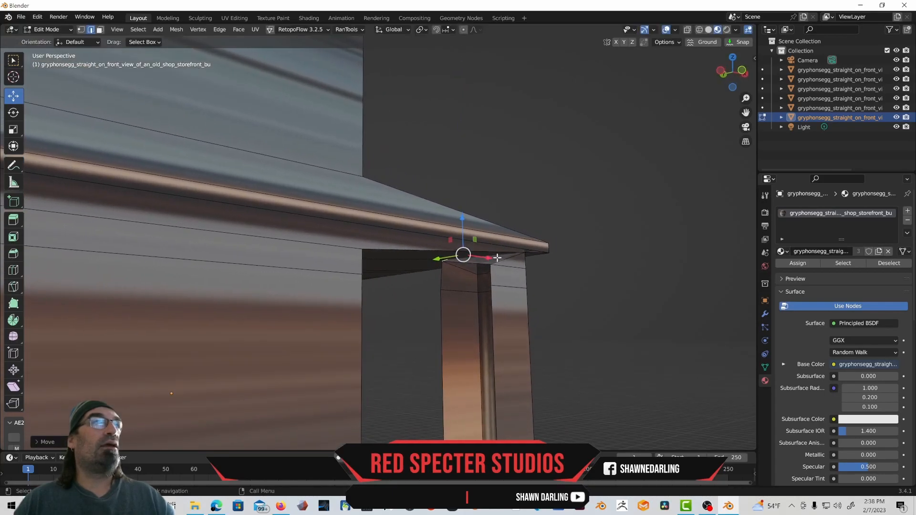
left_click_drag(497, 257, 478, 266)
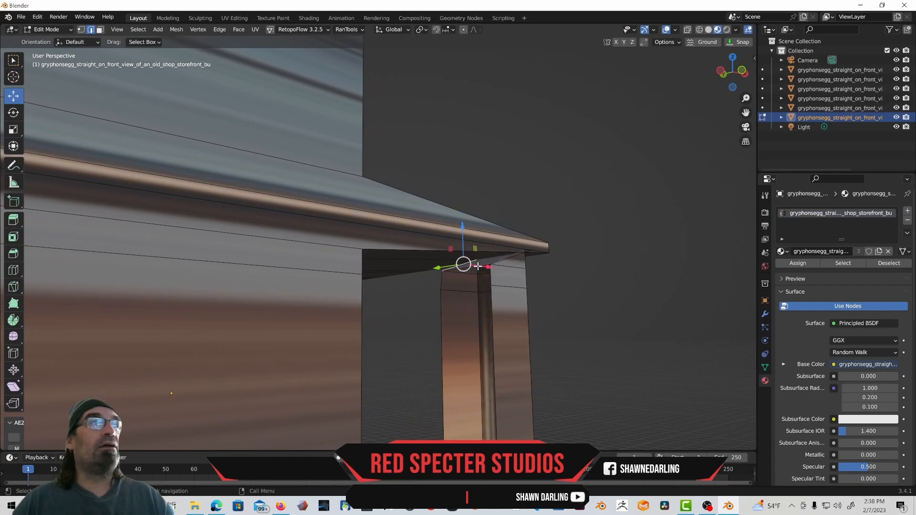
left_click(477, 266)
middle_click_drag(466, 239, 475, 265)
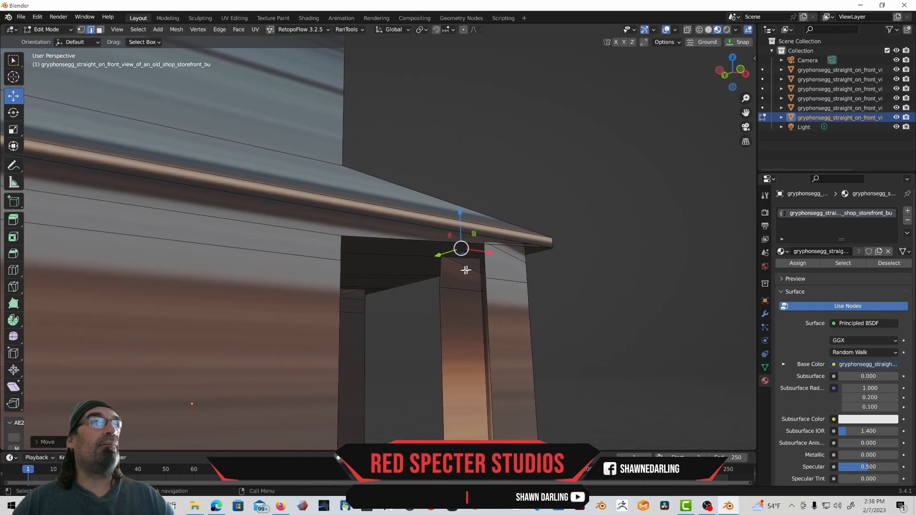
- Fill the top and shaft faces on the open back of the leftmost porch column
left_click(440, 273)
left_click(485, 266, "shift")
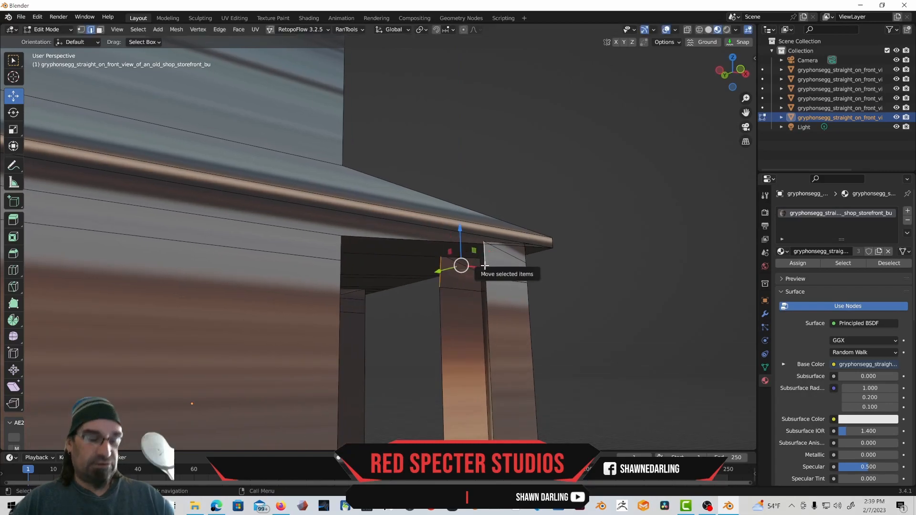
key("f")
left_click(439, 319)
left_click(494, 325, "shift")
key("f")
- Fill the remaining trim, lower panel and base faces on the back of the leftmost porch column
middle_click_drag(488, 333, 483, 135, "shift")
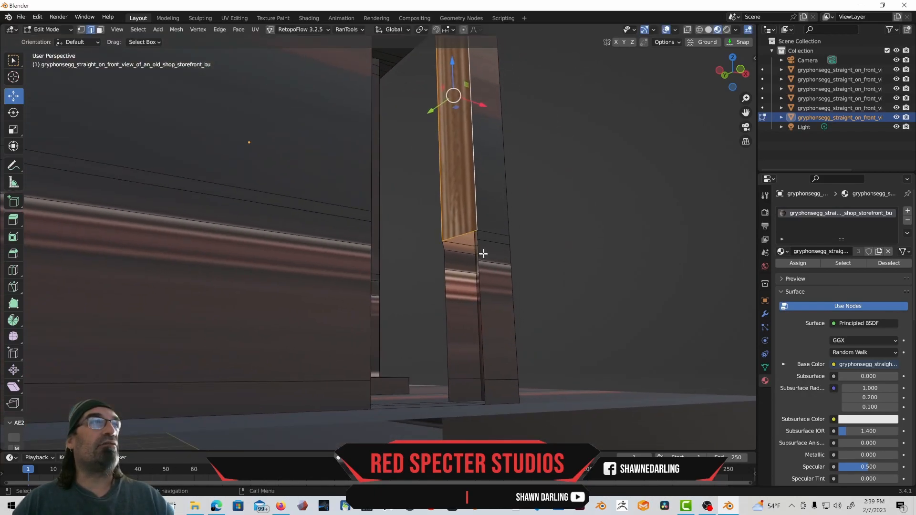
left_click(480, 235)
left_click(444, 248, "shift")
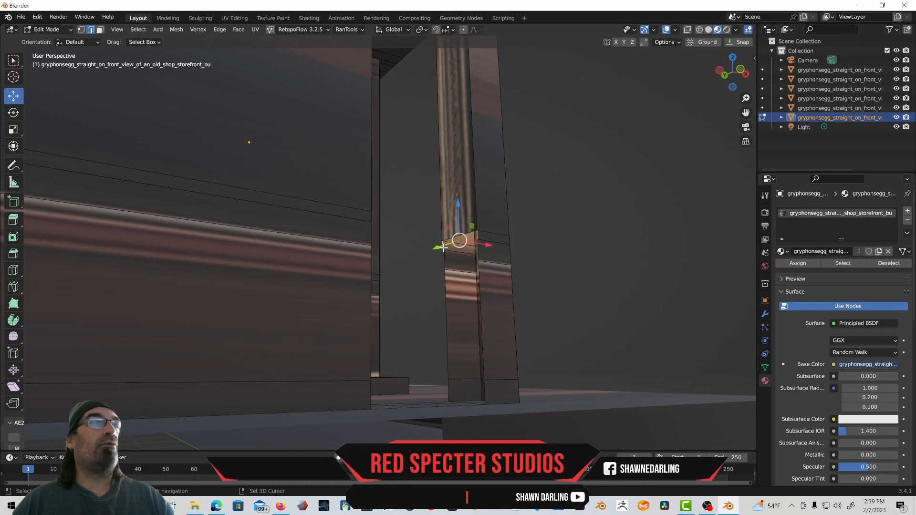
left_click(476, 248)
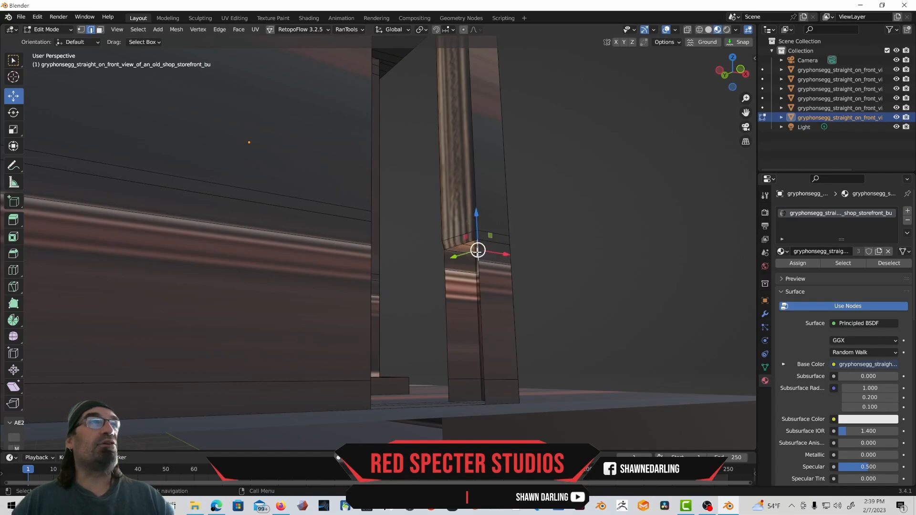
left_click(444, 264, "shift")
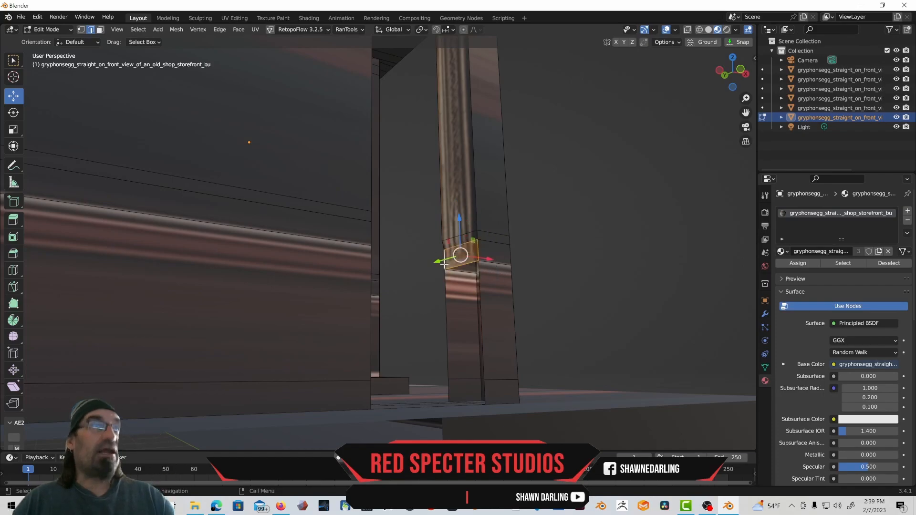
left_click(481, 296)
left_click(446, 305, "shift")
key("f")
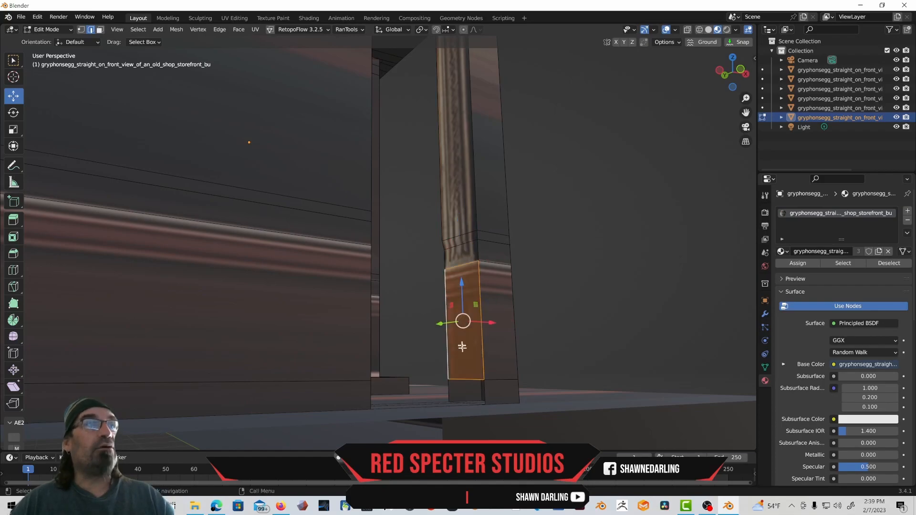
left_click(484, 389)
left_click(447, 391, "shift")
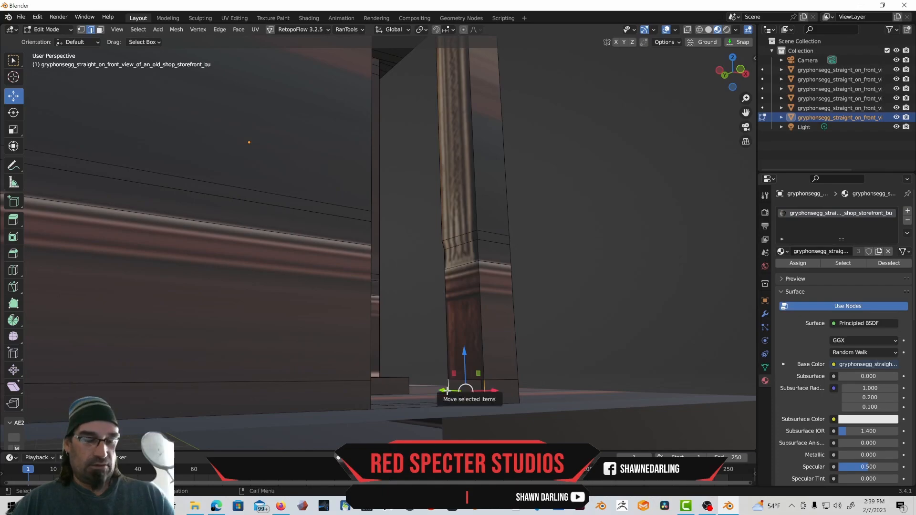
left_click(625, 294)
- Delete the wall faces on both sides behind the second porch column from the left, from the roof down to the floor
middle_click_drag(618, 300, 522, 366)
scroll(608, 305, "down", 3)
middle_click_drag(253, 338, 306, 363)
scroll(299, 356, "up", 2)
middle_click_drag(486, 323, 458, 293)
left_click(450, 286)
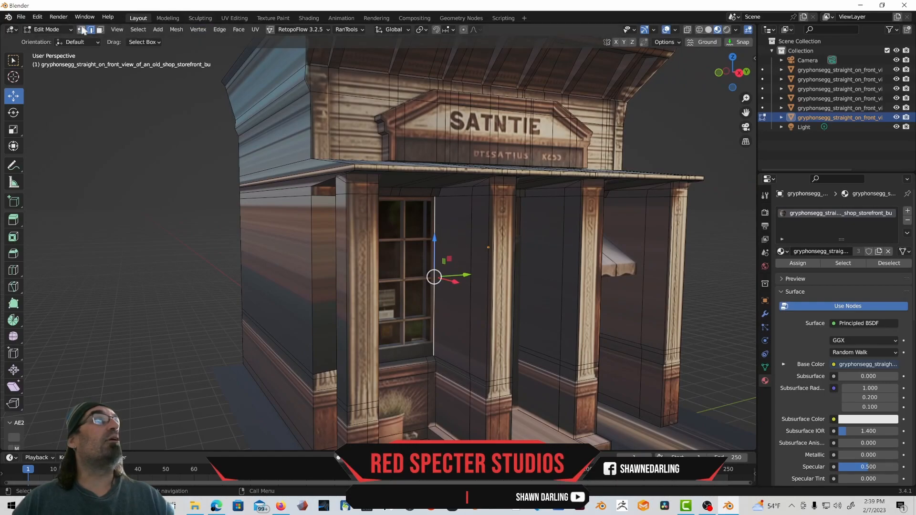
left_click(99, 30)
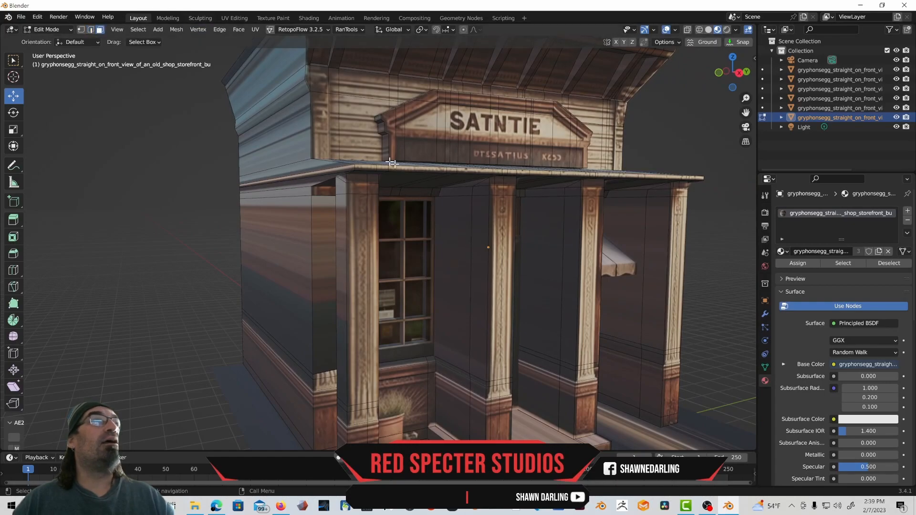
left_click(457, 191)
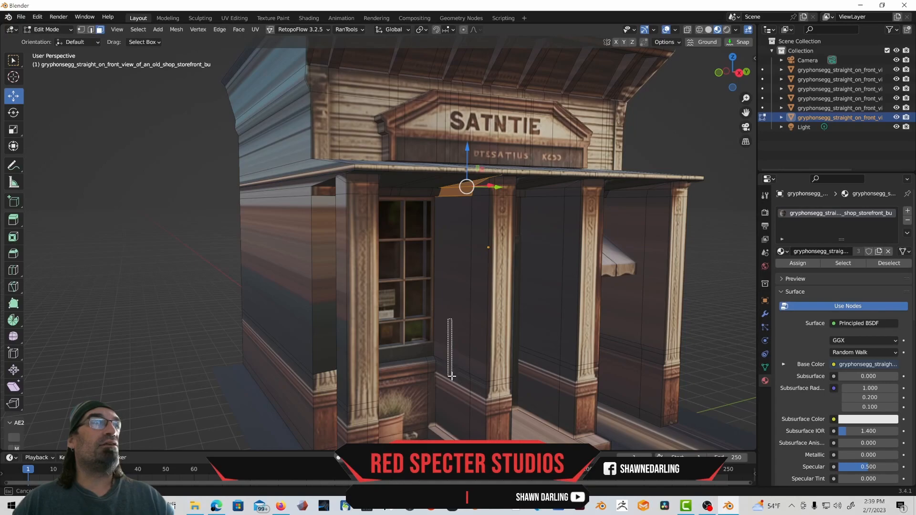
left_click_drag(452, 376, 449, 381)
middle_click_drag(454, 435, 426, 372)
scroll(525, 271, "down", 2)
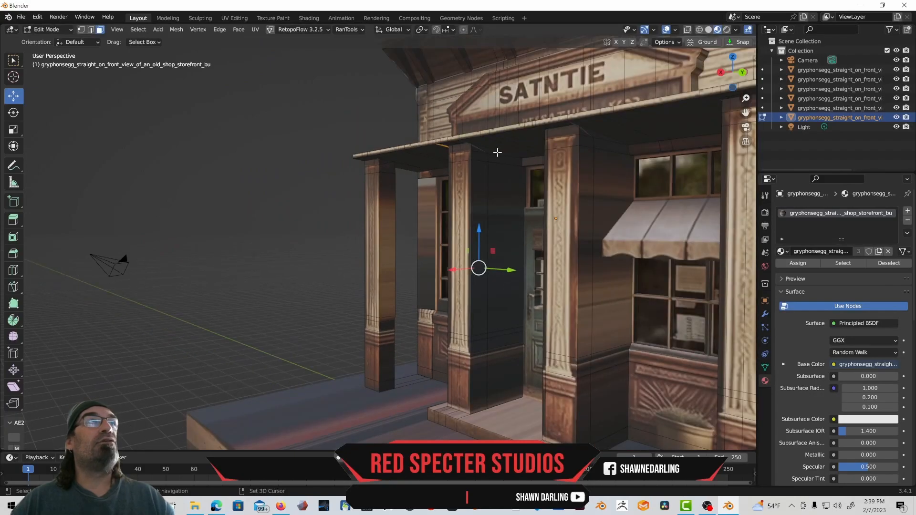
left_click(499, 165)
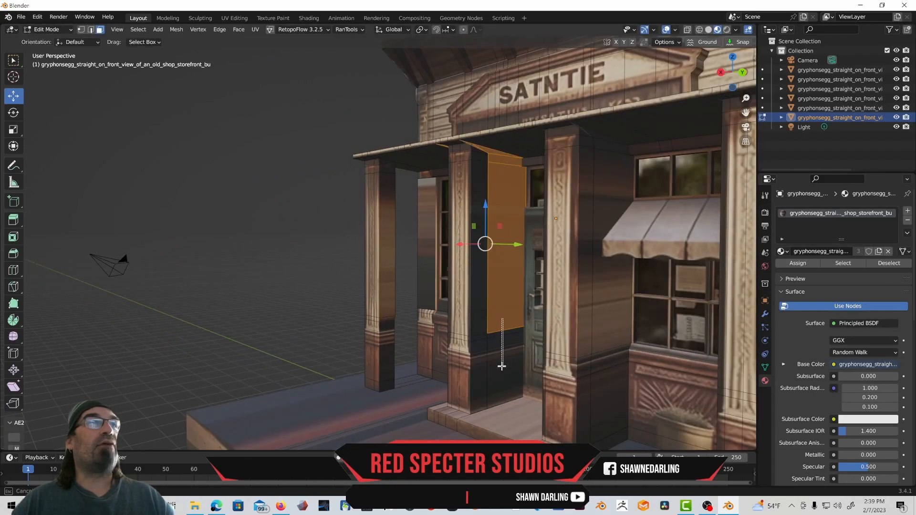
left_click_drag(503, 363, 500, 377, "shift")
key("x")
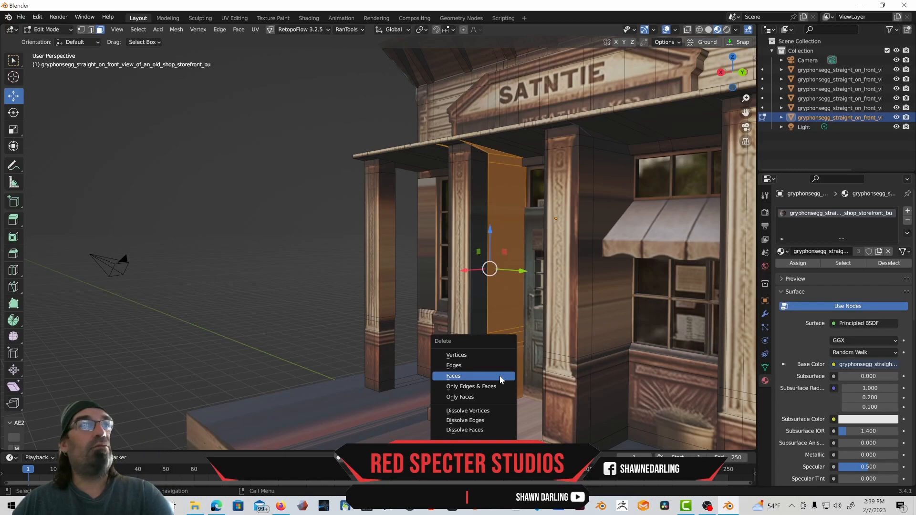
left_click(501, 377)
- Delete the wall faces on both sides behind the third porch column from the left
middle_click_drag(454, 364, 520, 228)
scroll(506, 186, "up", 4)
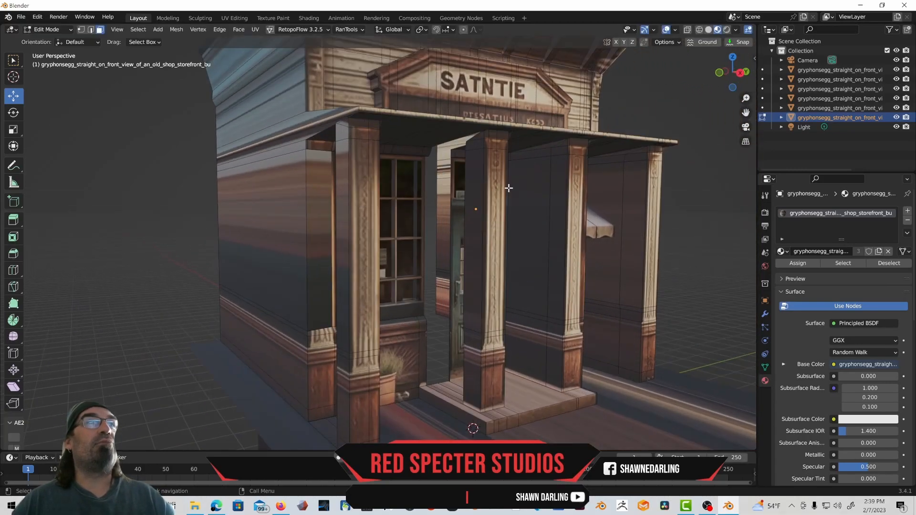
left_click(564, 151)
left_click_drag(548, 303, 554, 363, "shift")
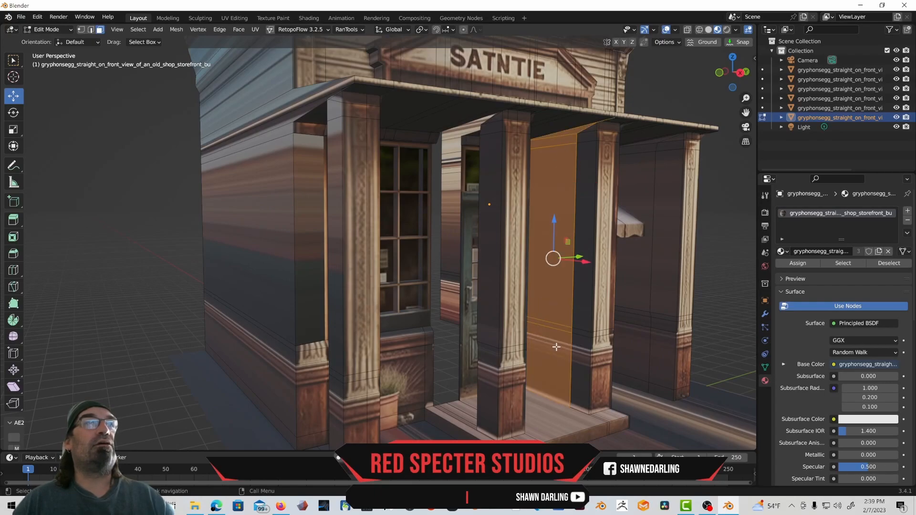
middle_click_drag(554, 347, 504, 342)
scroll(568, 339, "down", 4)
middle_click_drag(568, 338, 549, 340)
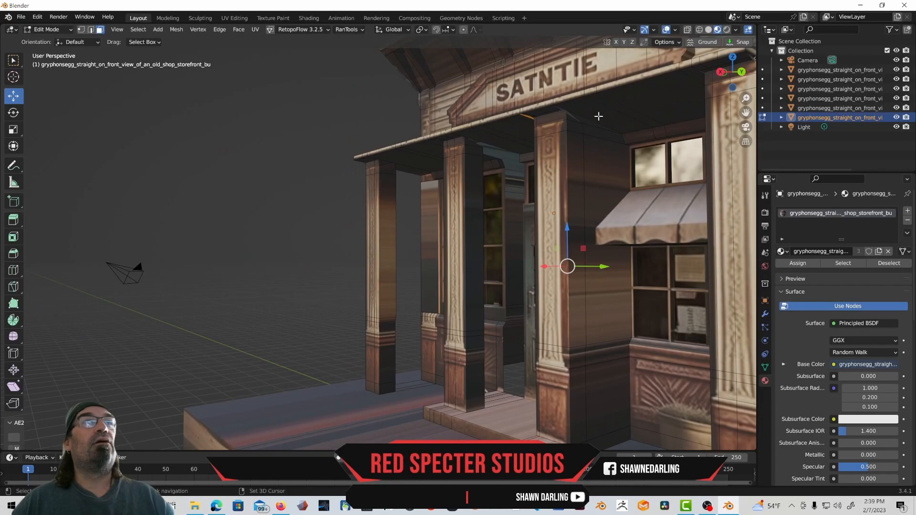
left_click_drag(595, 136, 594, 140, "shift")
middle_click_drag(592, 248, 554, 165, "shift")
left_click_drag(528, 166, 539, 264, "shift")
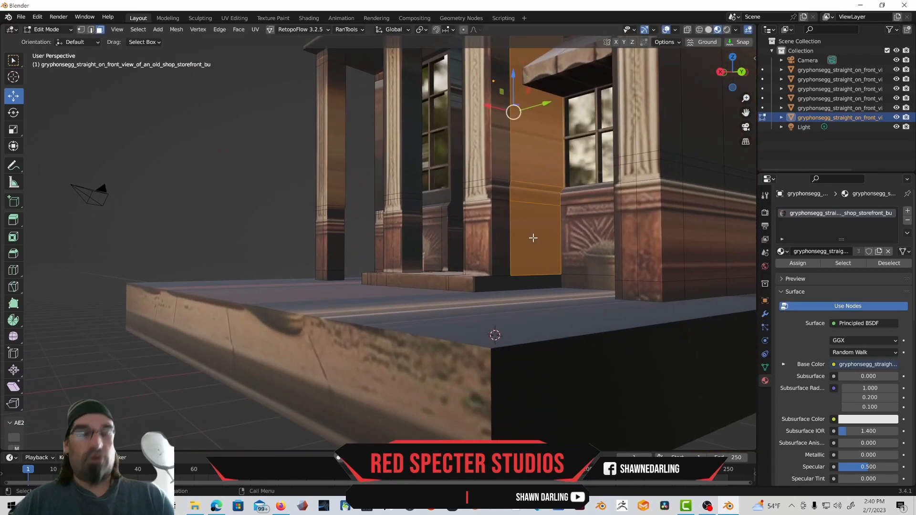
key("x")
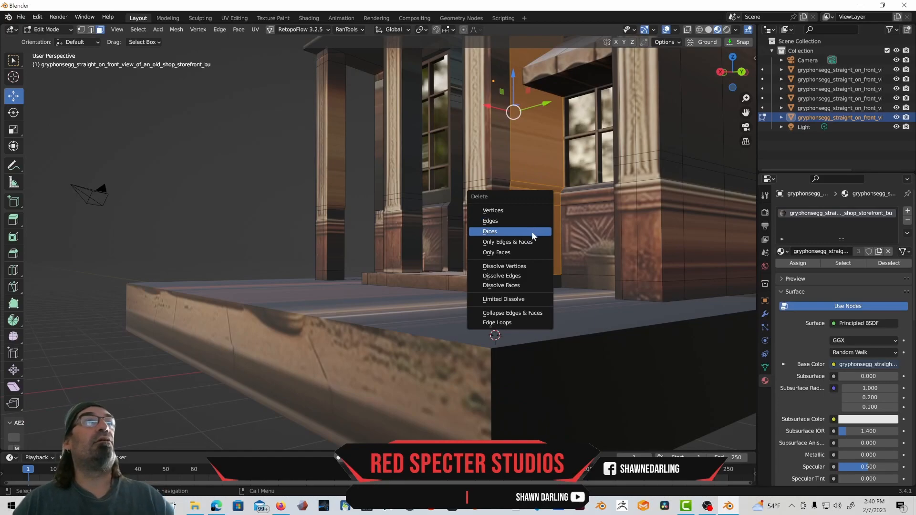
left_click(533, 232)
- Delete the inner wall faces connecting the rightmost porch column to the building front
middle_click_drag(533, 236, 471, 240)
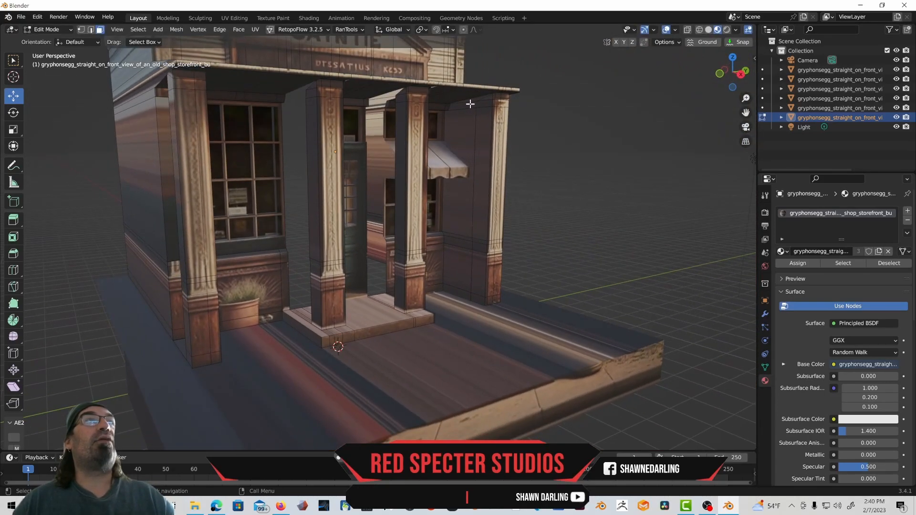
left_click(468, 108)
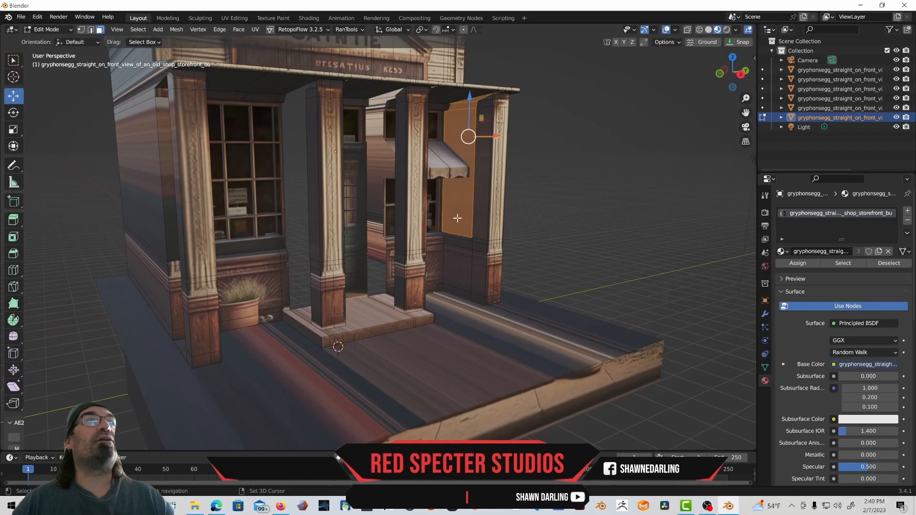
left_click_drag(460, 292, 459, 293, "shift")
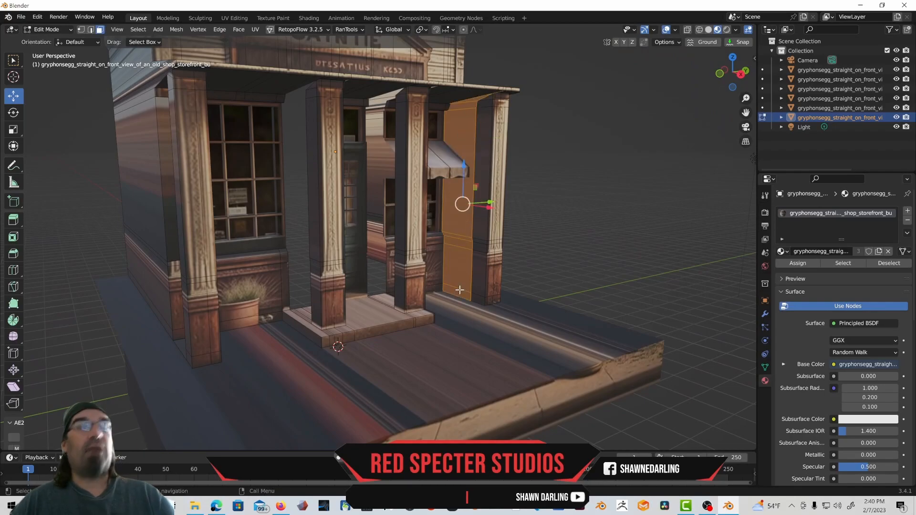
key("x")
left_click(456, 290)
- Delete the strip of outer side wall faces directly behind the rightmost porch column
middle_click_drag(456, 289, 434, 244)
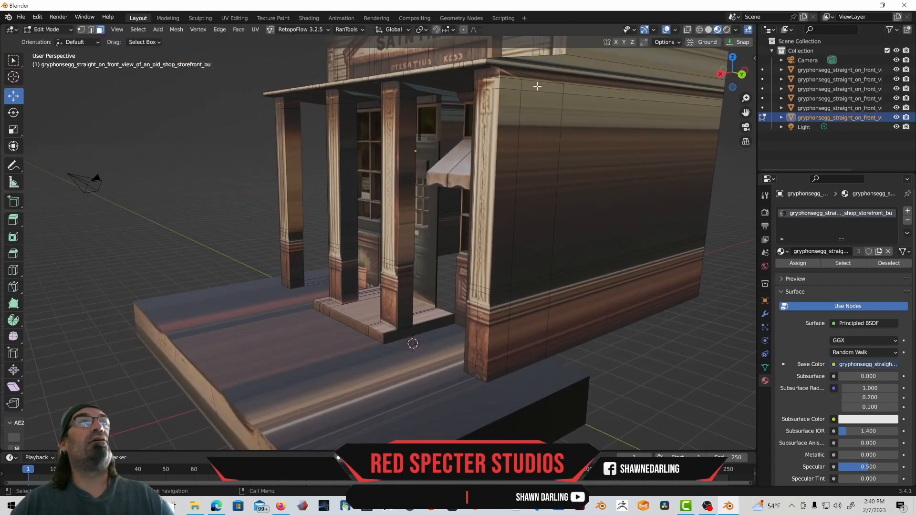
left_click_drag(532, 157, 535, 356)
key("x")
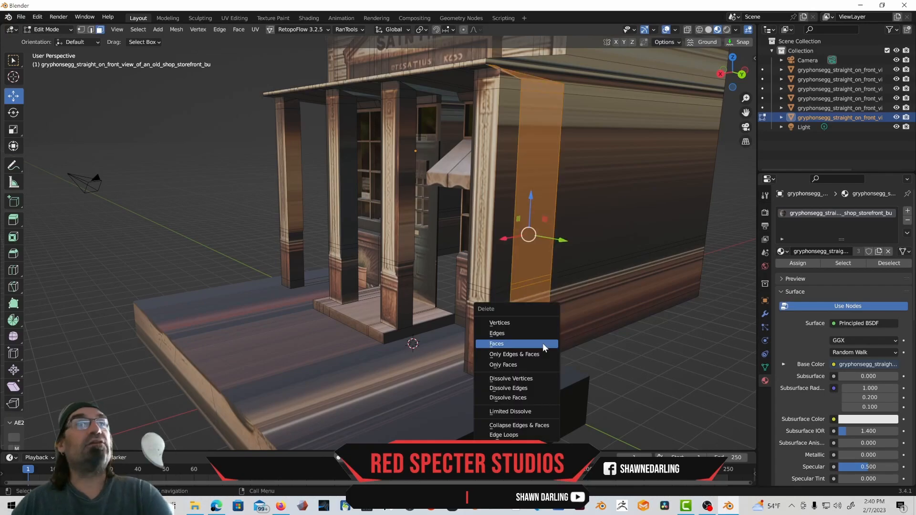
left_click(543, 348)
- Examine the opened porch from several angles for open column backs and leftover gaps
middle_click_drag(489, 341, 539, 338)
middle_click_drag(288, 278, 369, 309, "shift")
scroll(368, 310, "up", 1)
scroll(369, 309, "up", 5)
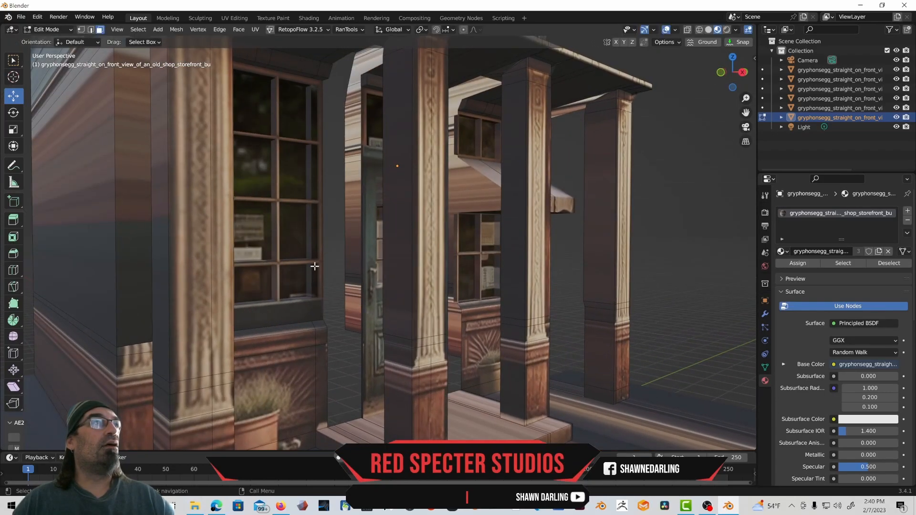
middle_click_drag(355, 283, 299, 284)
middle_click_drag(400, 373, 370, 361)
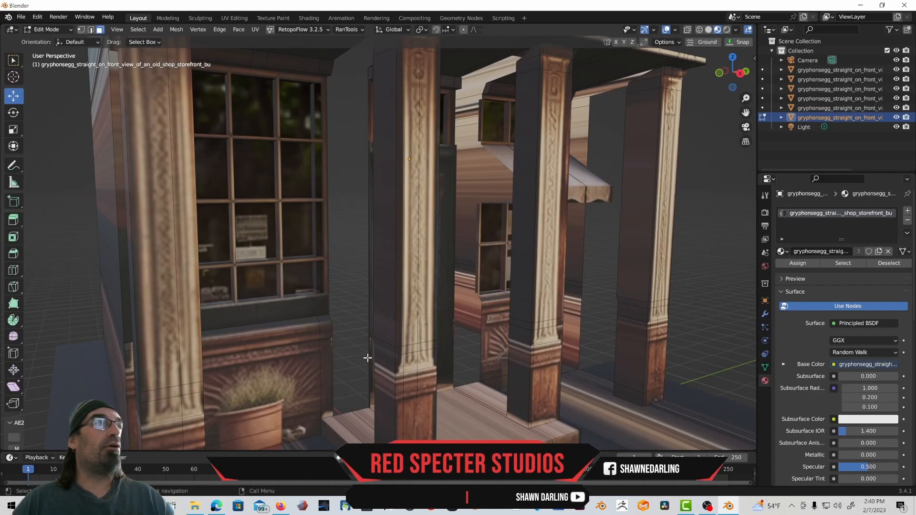
middle_click_drag(367, 327, 266, 203)
scroll(351, 310, "down", 3)
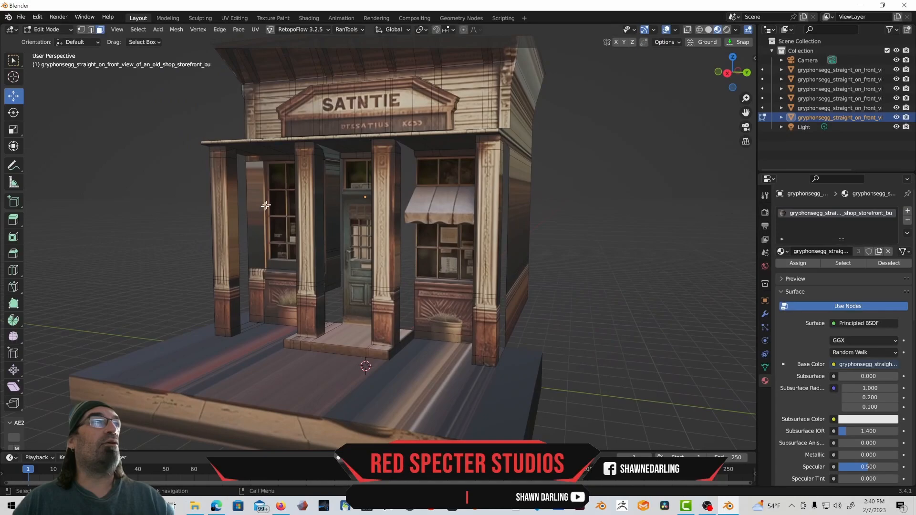
middle_click_drag(302, 242, 340, 270)
scroll(333, 267, "down", 1)
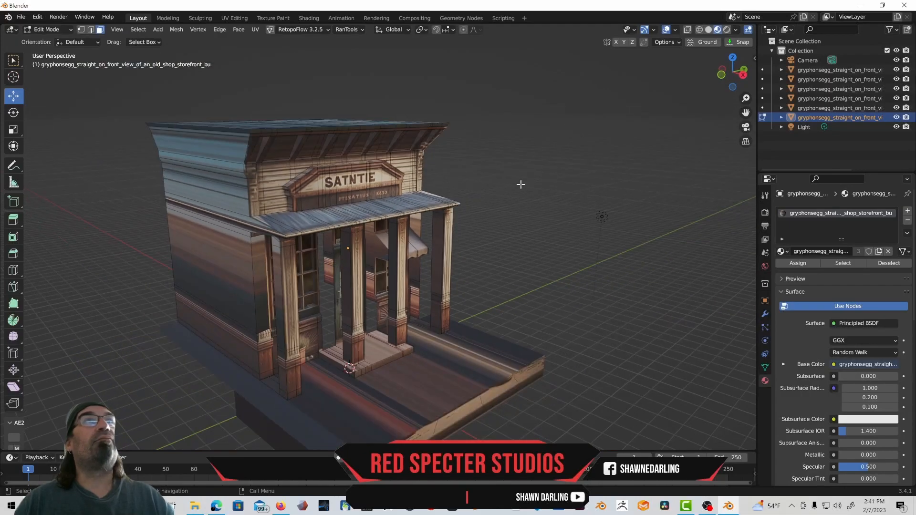
- Switch the viewport to rendered shading and return to Object Mode
left_click(729, 31)
middle_click_drag(576, 172, 557, 174)
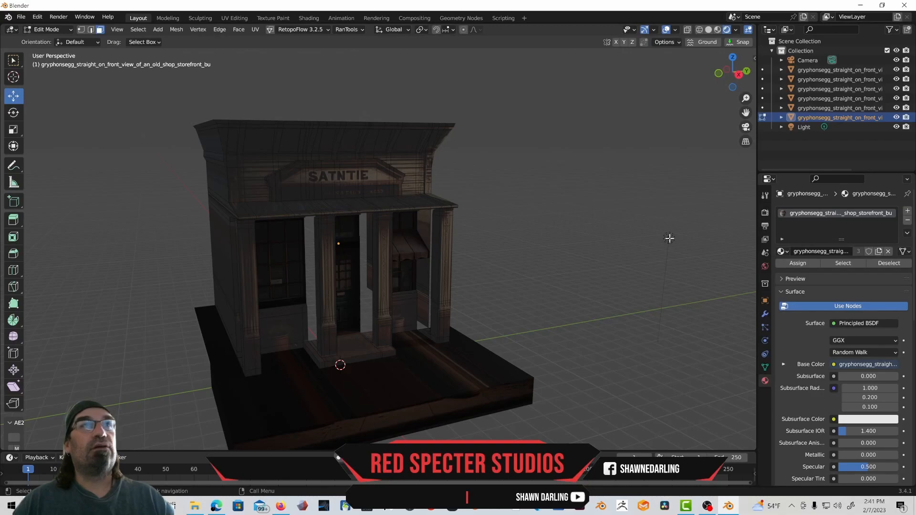
left_click(51, 29)
left_click(50, 40)
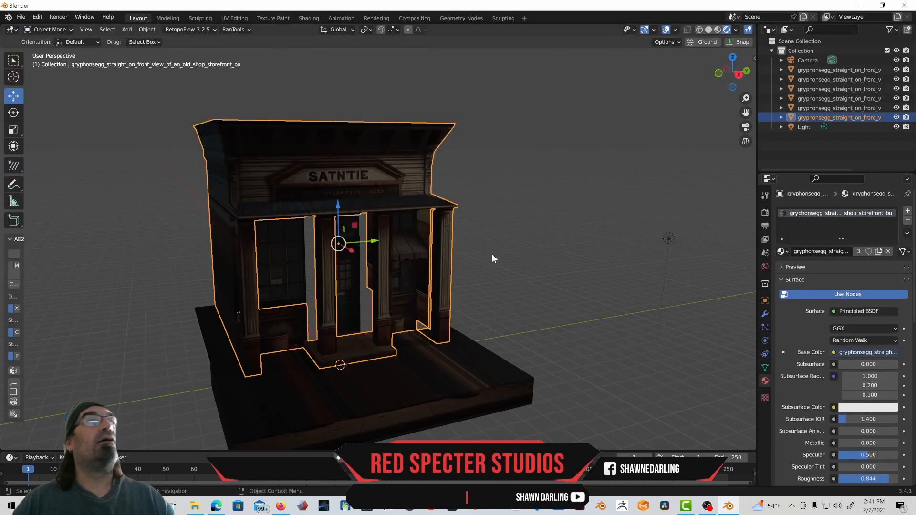
- Move the scene light up above the storefront's height and sideways away from the building
left_click(668, 238)
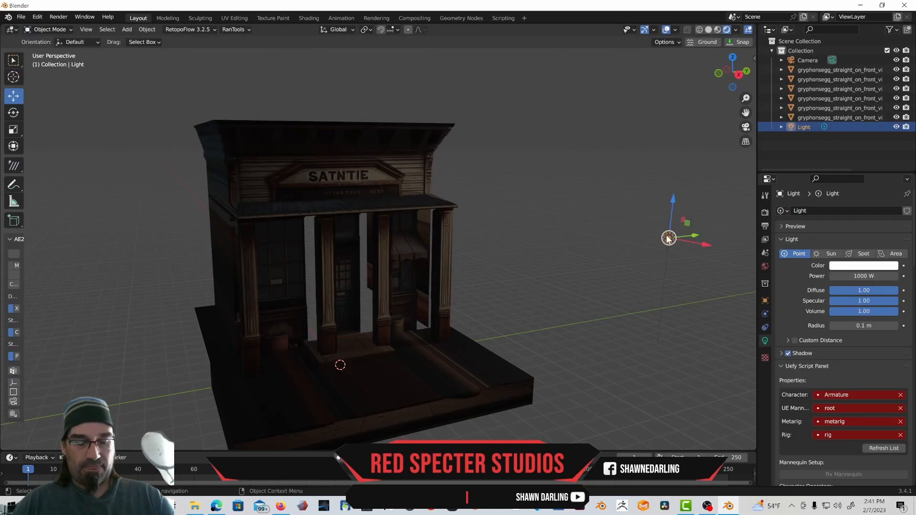
key("g")
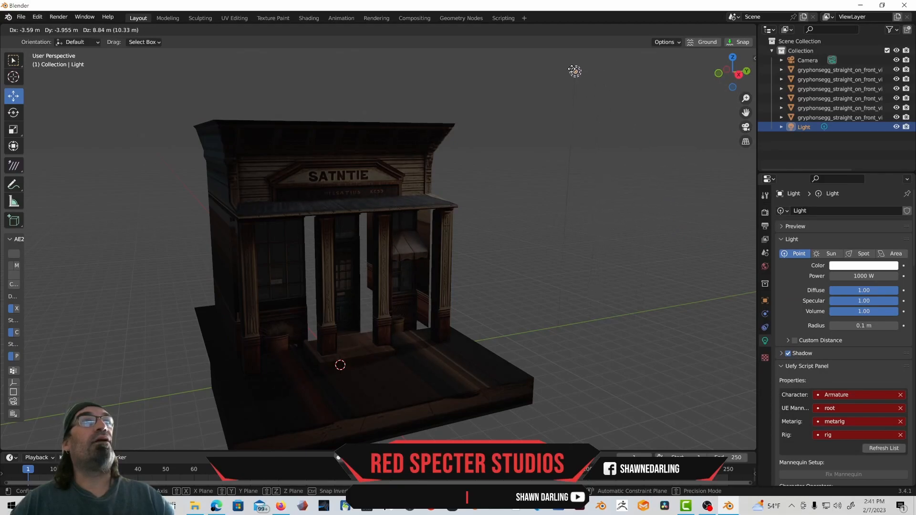
left_click(582, 78)
middle_click_drag(583, 79, 561, 160)
left_click_drag(448, 119, 573, 127)
middle_click_drag(572, 127, 541, 117)
- Change the light to a Sun with a strength of 1
left_click(847, 275)
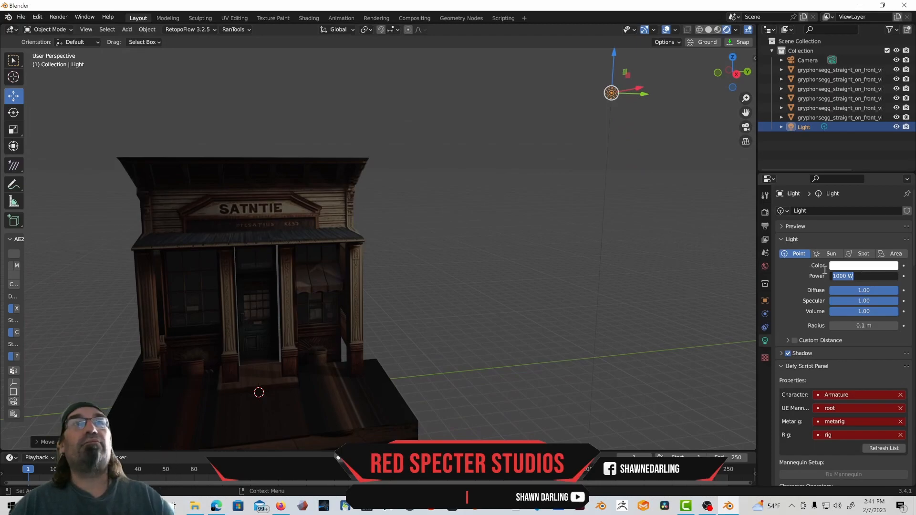
left_click(829, 254)
left_click(869, 276)
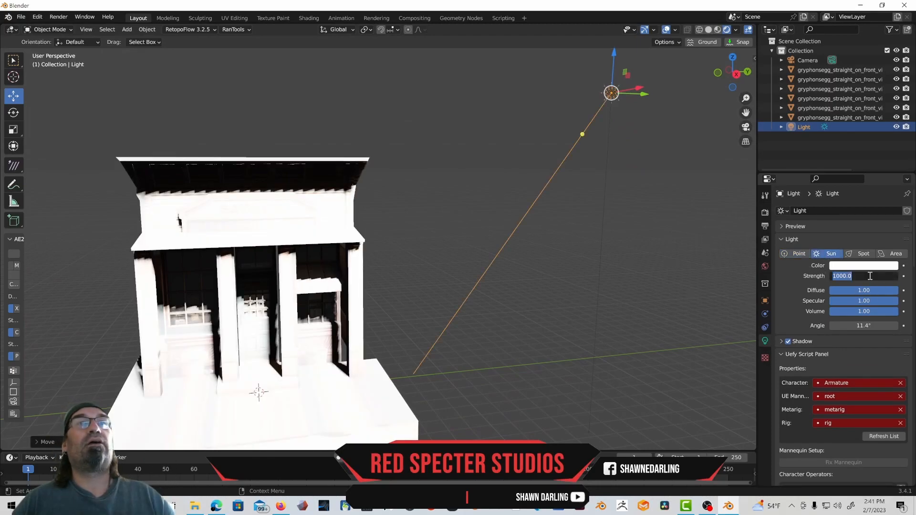
key("BackSpace")
key("Return")
- Examine the storefront and its porch under the sun light from several angles
scroll(602, 250, "down", 1)
middle_click_drag(601, 249, 570, 276)
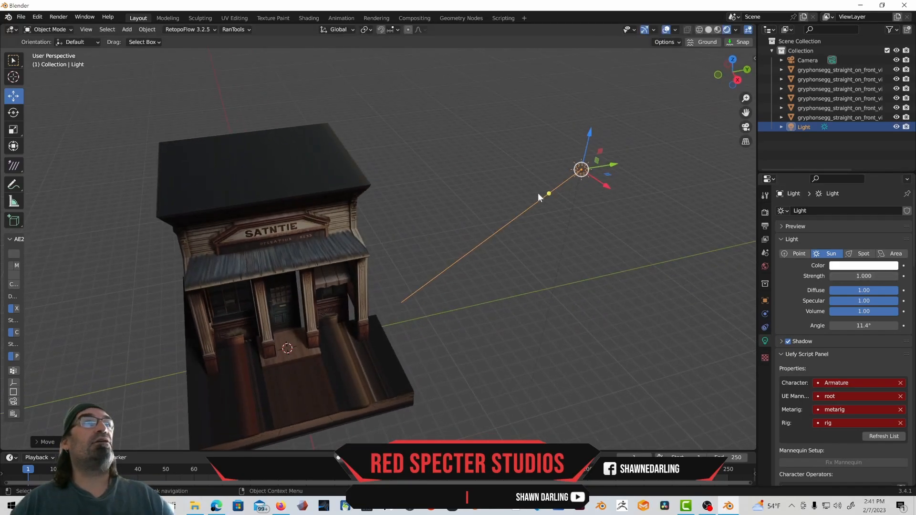
mouse_move(548, 196)
left_mouse_down()
mouse_move(550, 185)
mouse_move(549, 194)
left_mouse_up()
middle_click_drag(549, 194, 501, 235)
middle_click_drag(454, 262, 495, 236, "shift")
middle_click_drag(476, 255, 466, 277)
scroll(480, 269, "up", 2)
mouse_move(388, 288)
middle_mouse_down()
mouse_move(341, 285)
mouse_move(384, 288)
middle_mouse_up()
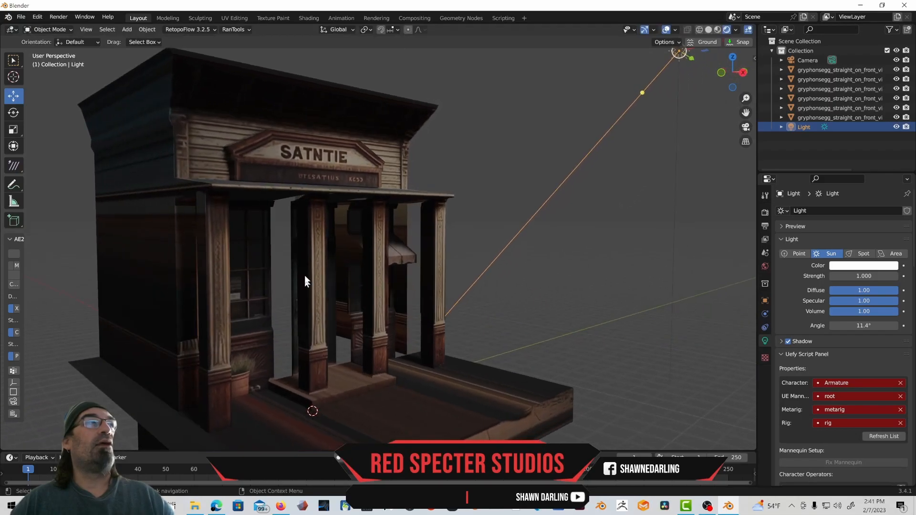
left_click(215, 264)
mouse_move(221, 267)
middle_mouse_down()
mouse_move(205, 260)
mouse_move(192, 271)
mouse_move(225, 271)
middle_mouse_up()
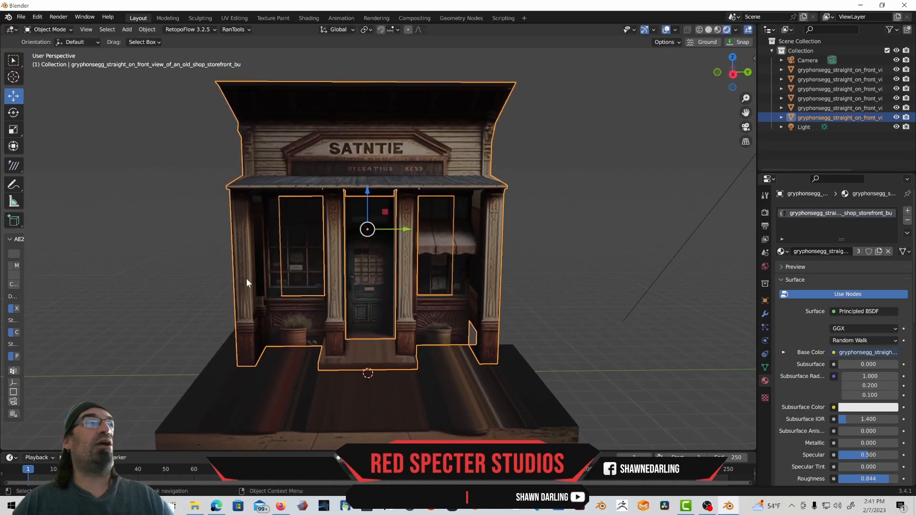
middle_click_drag(351, 247, 368, 248)
middle_click_drag(369, 249, 325, 254, "shift")
- Switch the viewport back to material preview shading and reopen the building mesh in Edit Mode
left_click(718, 30)
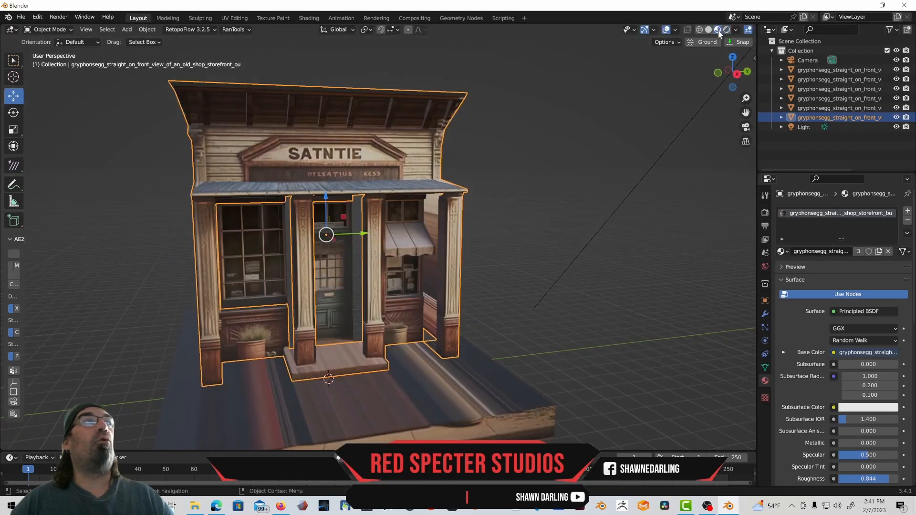
middle_click_drag(305, 181, 331, 180)
left_click(64, 29)
left_click(57, 51)
- Select the front and side faces of the second porch column from the left and separate the selection into its own object
scroll(375, 253, "up", 5)
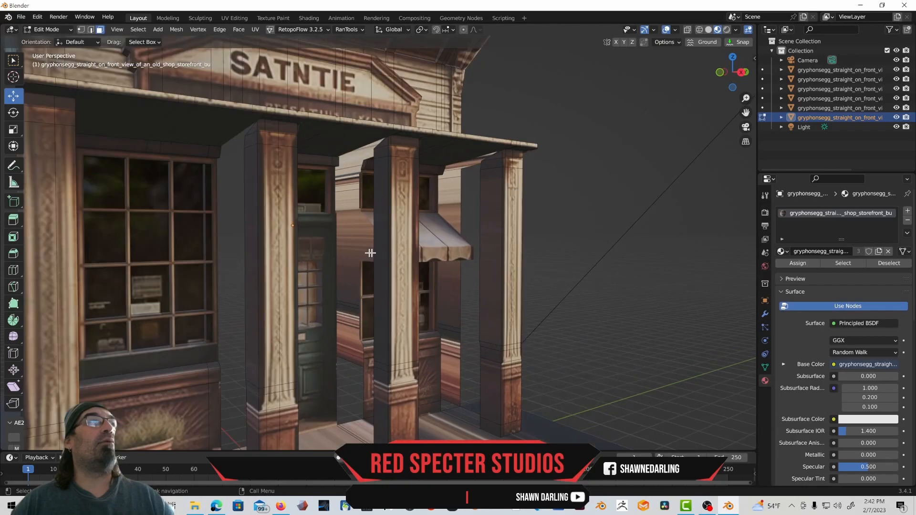
left_click(276, 172)
middle_click_drag(277, 172, 239, 170)
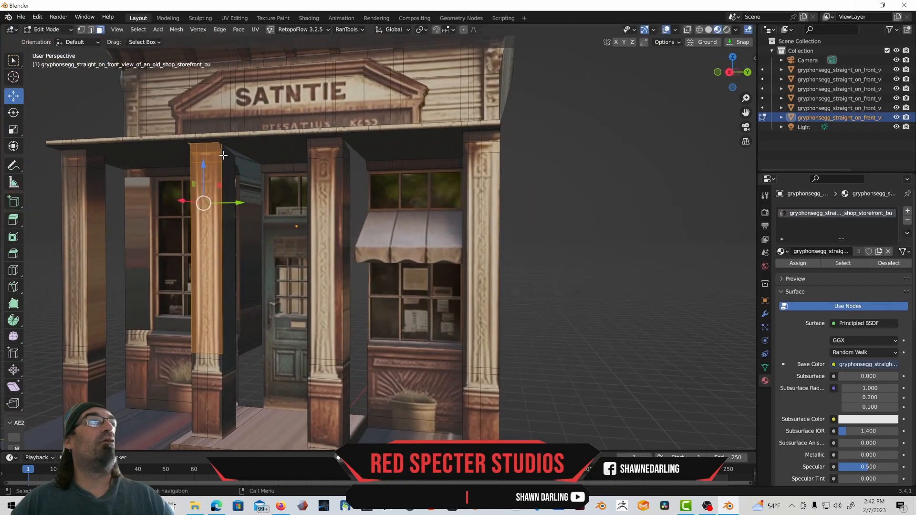
left_click_drag(225, 164, 225, 165, "shift")
middle_click_drag(213, 212, 222, 116, "shift")
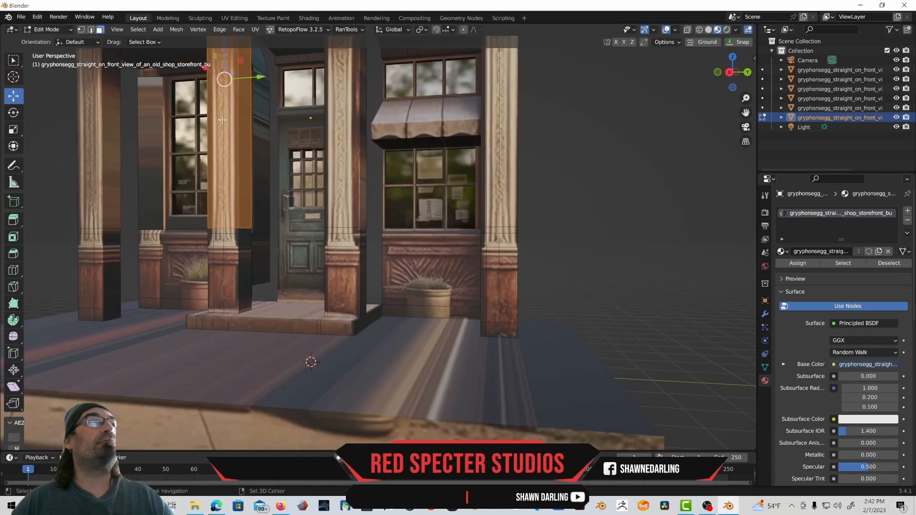
left_click_drag(212, 228, 243, 301)
middle_click_drag(243, 302, 253, 268)
left_click_drag(352, 232, 364, 310, "shift")
middle_click_drag(364, 310, 352, 330)
right_click(267, 176)
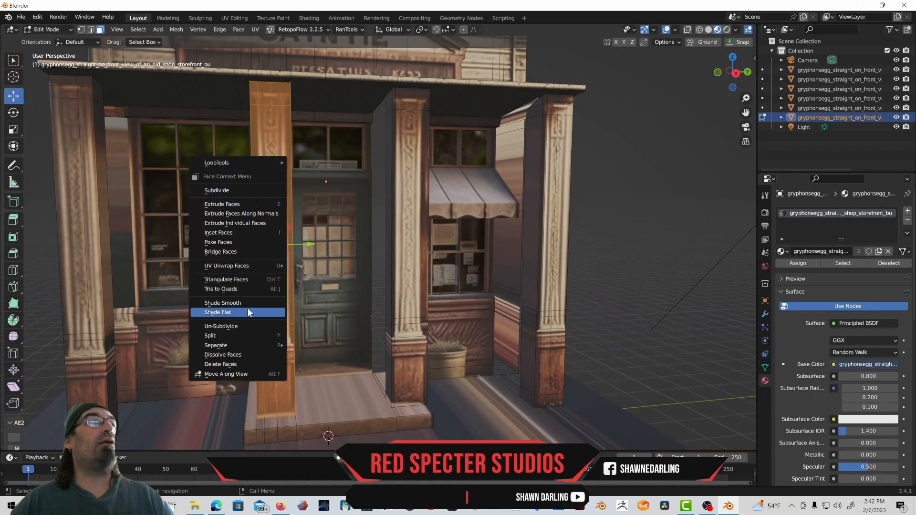
mouse_move(248, 345)
left_click(311, 346)
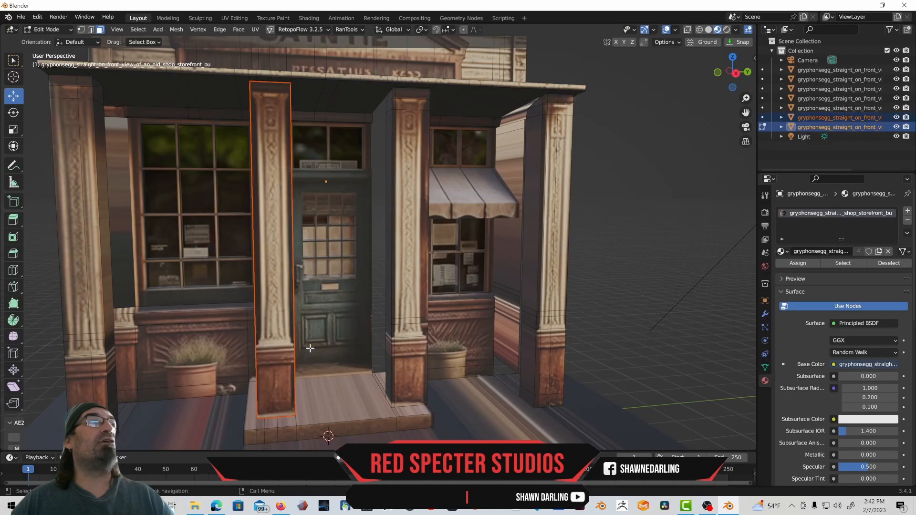
- Return to Object Mode, select only the separated column, and open it in Edit Mode
middle_click_drag(265, 194, 268, 203)
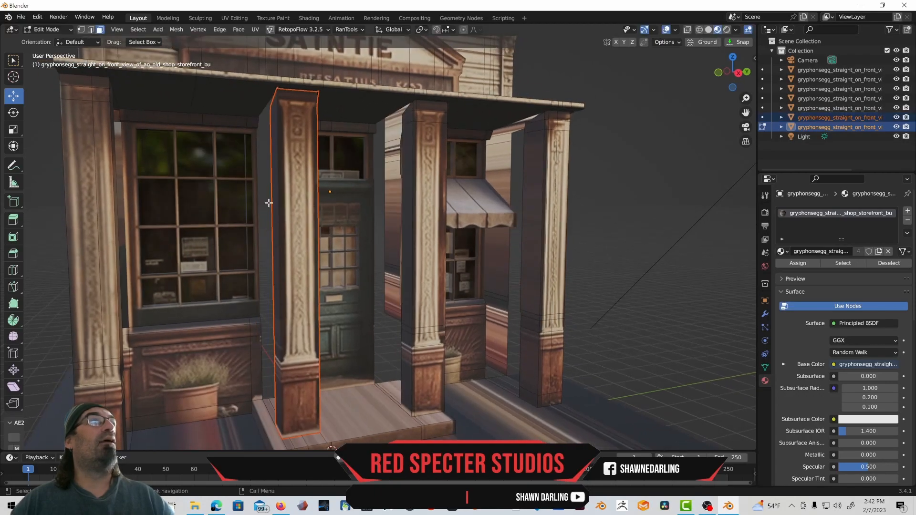
left_click(51, 29)
left_click(55, 41)
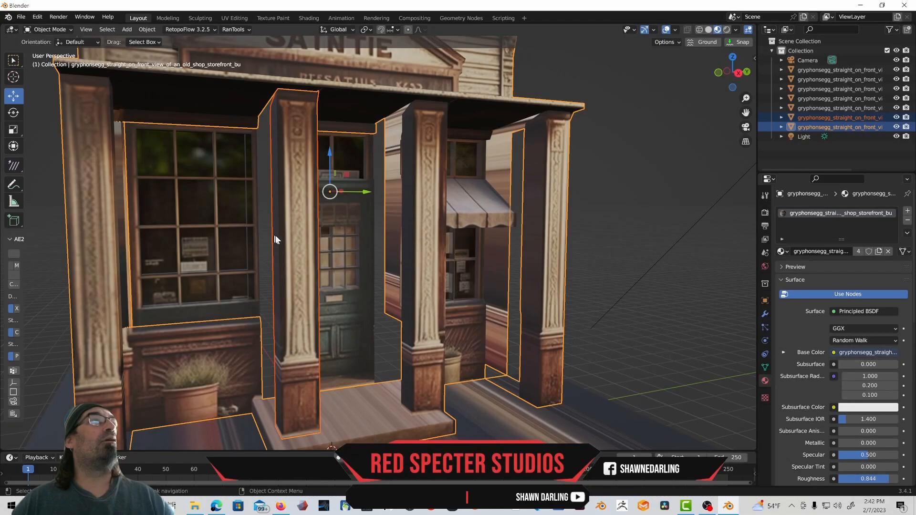
left_click(50, 29)
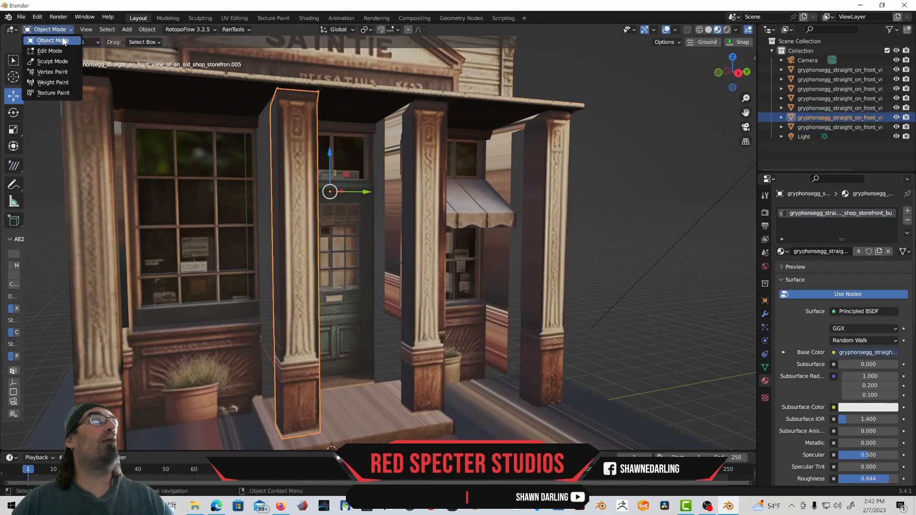
left_click(52, 50)
middle_click_drag(257, 209, 252, 207)
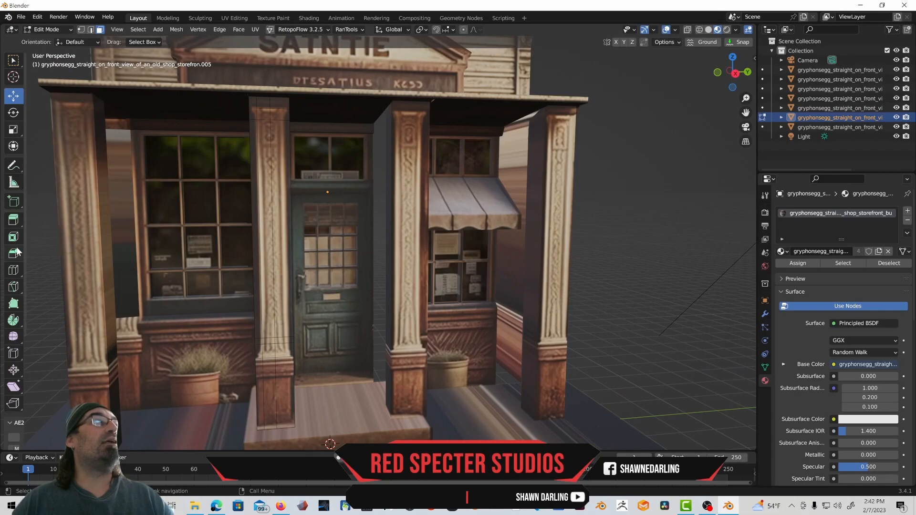
- Add a horizontal loop cut to the column's lower shaft and slide it slightly down
left_click(15, 272)
left_click(264, 237)
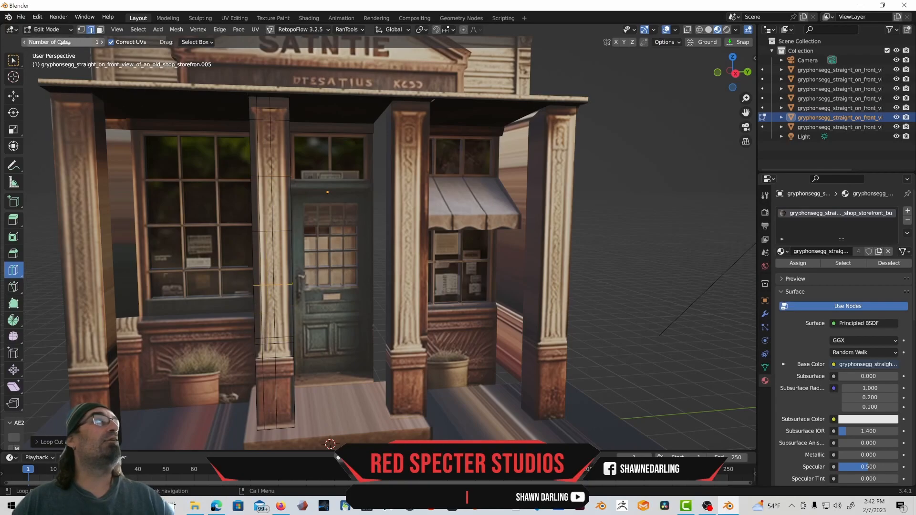
left_click(14, 130)
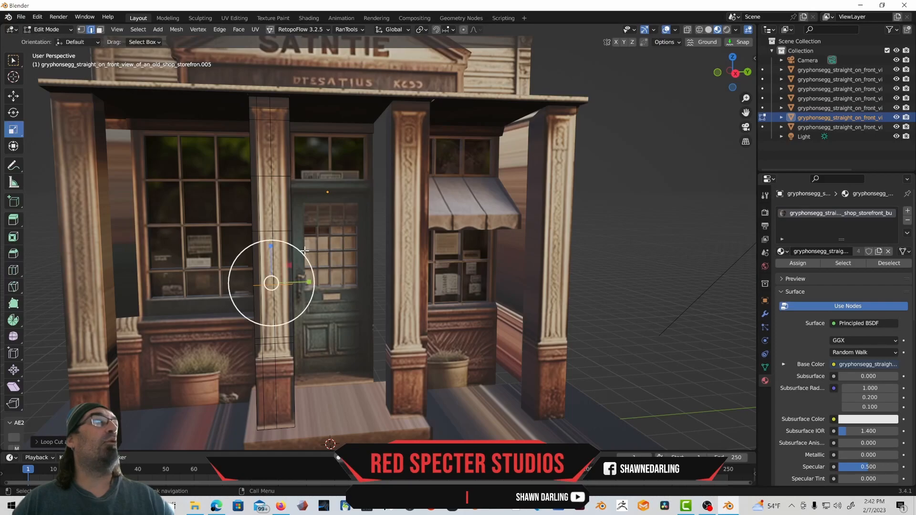
left_click_drag(294, 300, 291, 299)
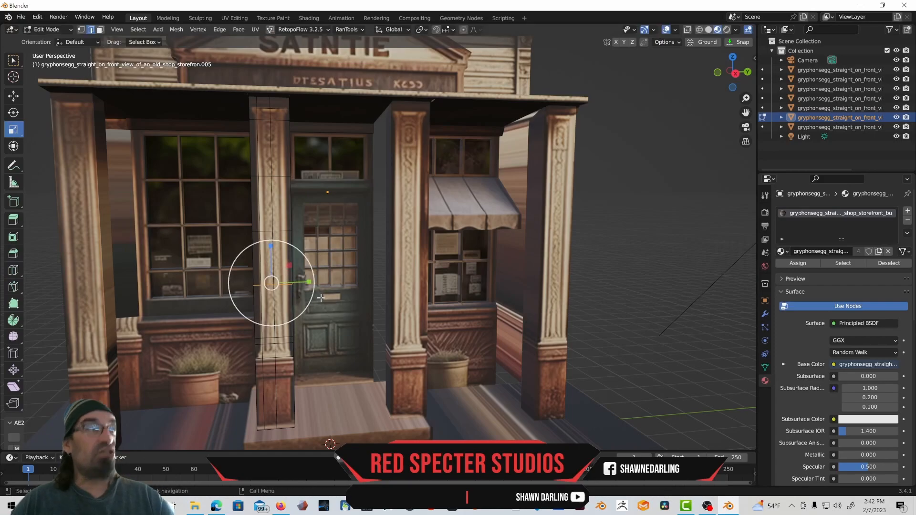
key("g")
key("g")
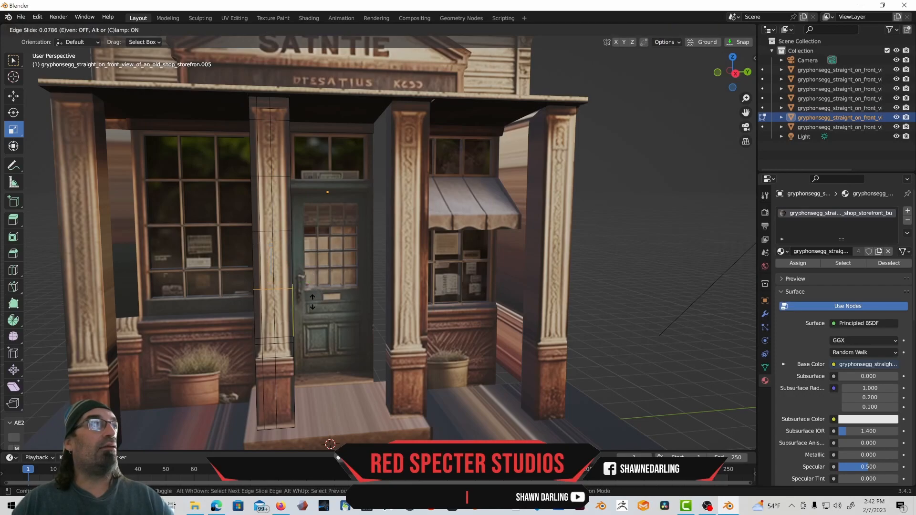
left_click(312, 301)
- Move the column's left-side edges inward along Y at the lower shaft and just above the base
middle_click_drag(269, 286, 289, 280)
scroll(300, 294, "up", 1)
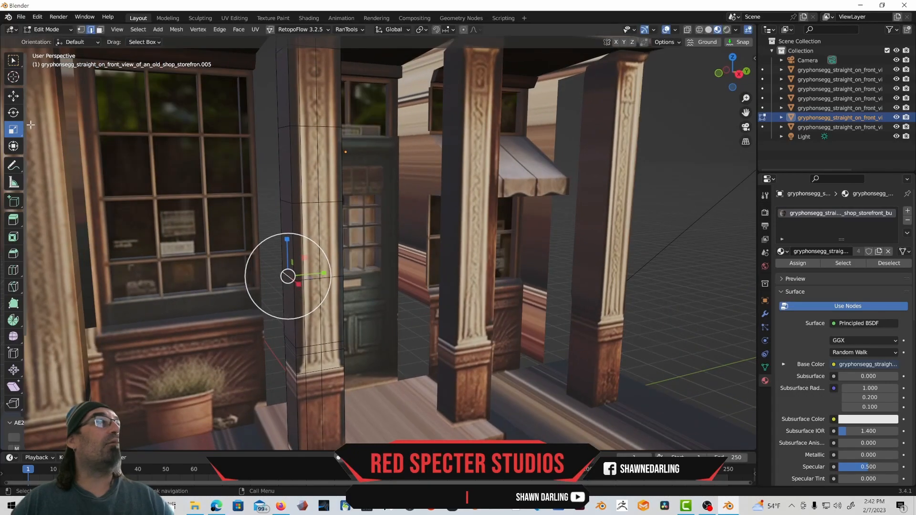
left_click(13, 95)
left_click_drag(327, 275, 333, 273)
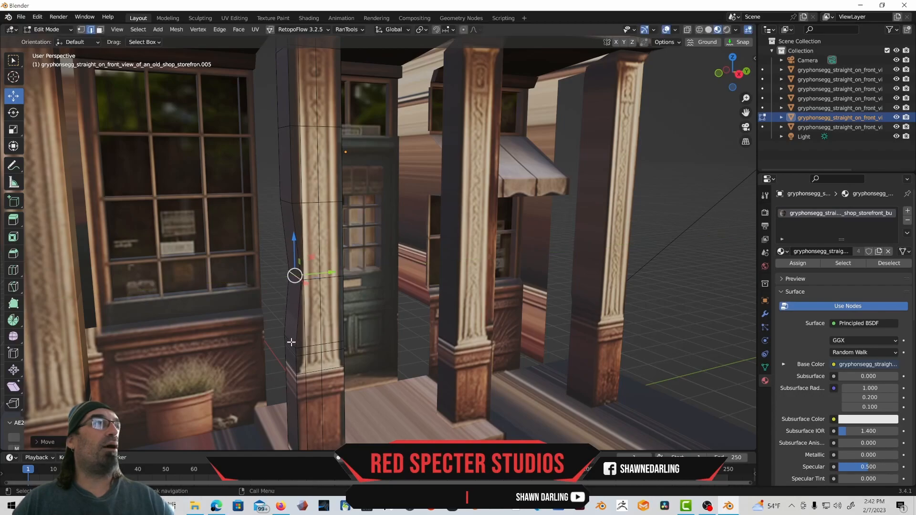
left_click(292, 342)
left_click_drag(332, 338, 332, 347)
left_click(293, 353)
- Move the column's right-side edges inward along Y from just above the base up to the middle of the shaft
middle_click_drag(333, 347, 290, 329)
left_click(278, 326)
mouse_move(315, 328)
left_mouse_down()
mouse_move(299, 334)
mouse_move(313, 334)
left_mouse_up()
left_click(279, 337)
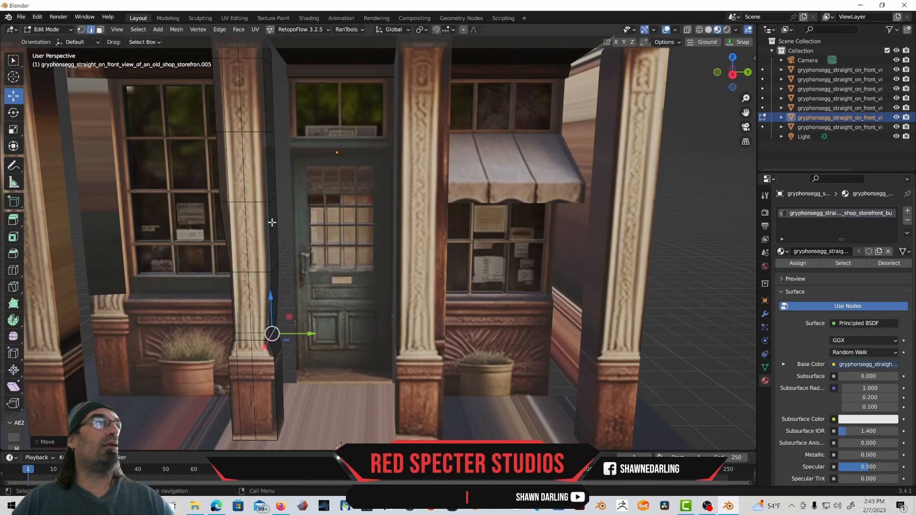
left_click(273, 267)
left_click_drag(310, 268, 308, 253)
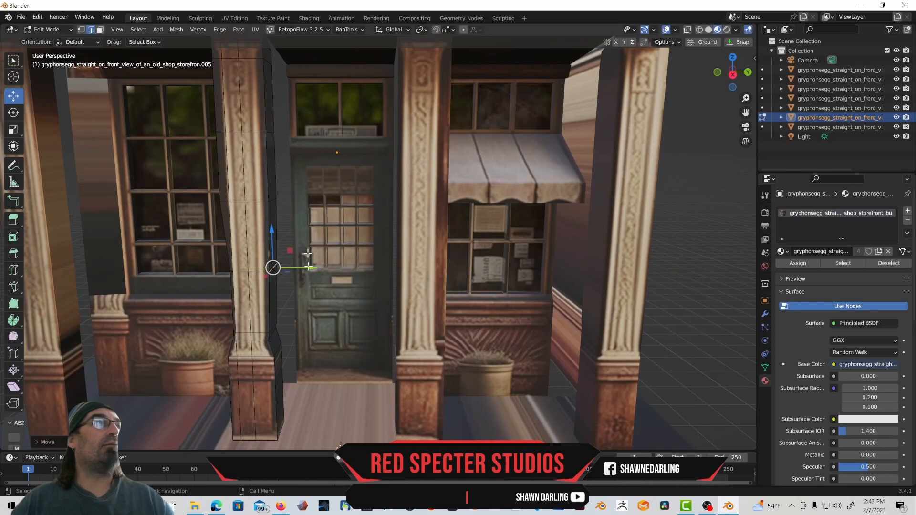
left_click(273, 203)
left_click_drag(315, 201, 297, 227)
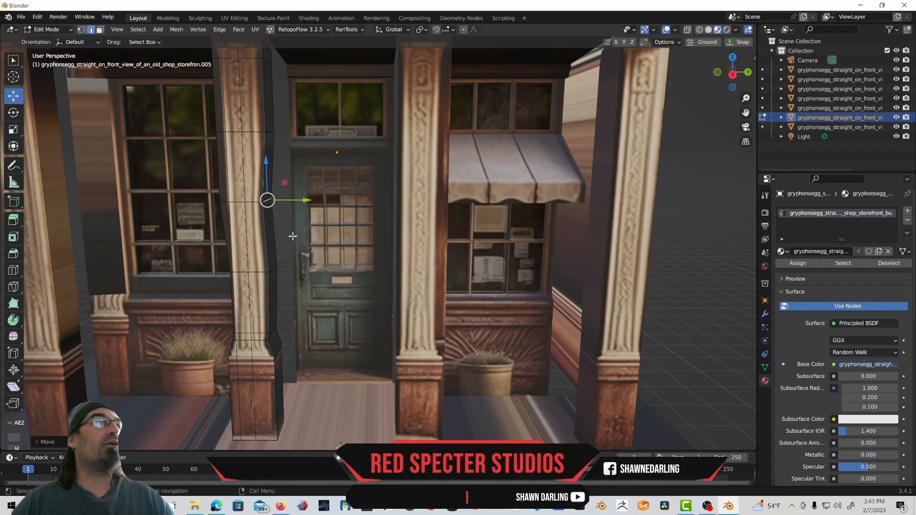
left_click(272, 269)
left_click_drag(310, 268, 307, 265)
- Move the column's left-side edges inward along Y at the middle and upper shaft, up to the capital
middle_click_drag(211, 203, 252, 198)
left_click(294, 206)
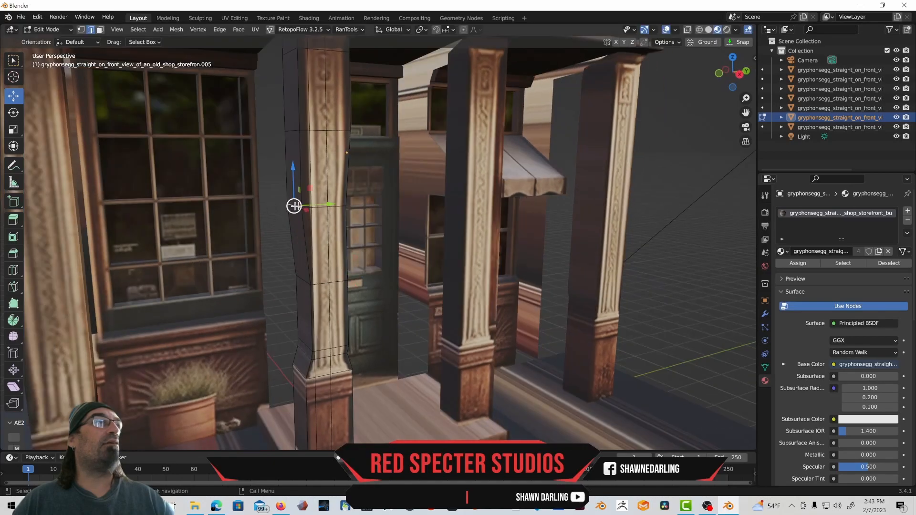
left_click_drag(331, 204, 338, 204)
left_click(295, 130)
left_click_drag(329, 131, 338, 131)
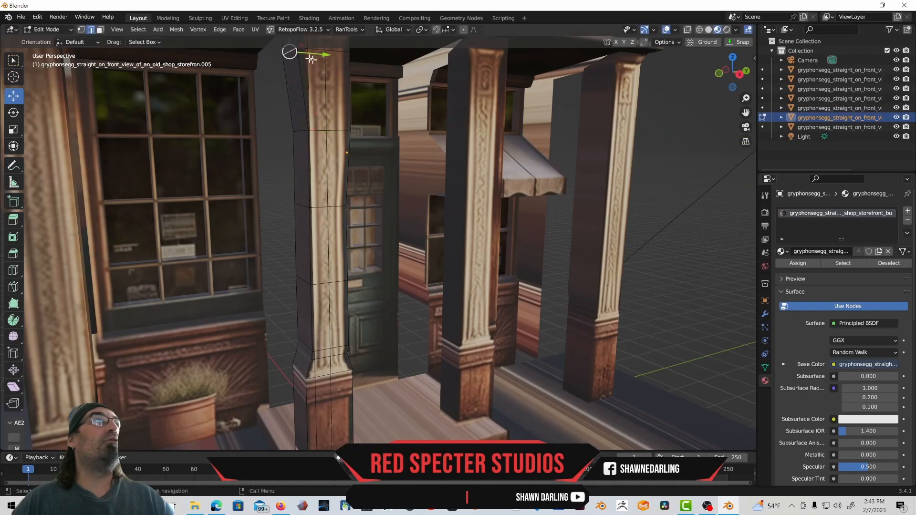
middle_click_drag(293, 53, 308, 117)
left_click_drag(310, 119, 310, 119)
middle_click_drag(310, 118, 304, 118)
- Move the column's right-side edges inward along Y at the upper shaft and below the capital, and check the whole column
middle_click_drag(300, 182, 268, 191)
left_click(265, 183)
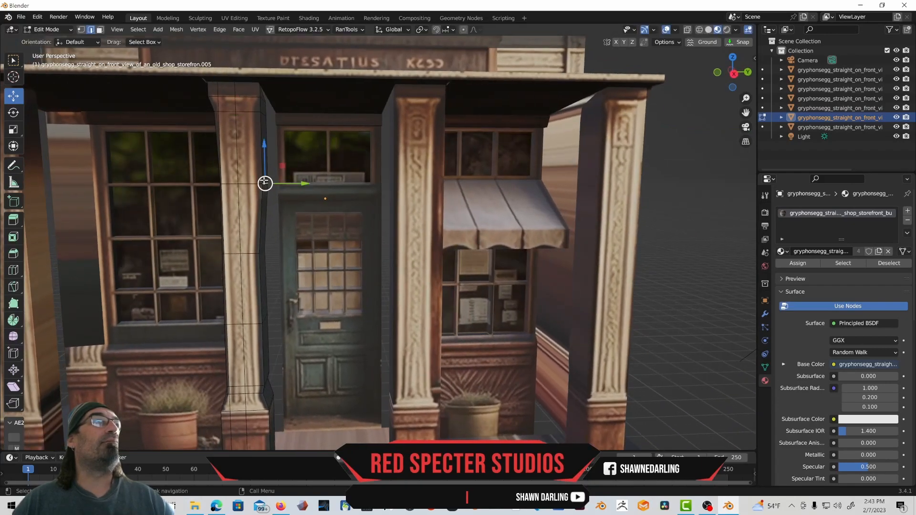
left_click_drag(300, 183, 295, 184)
left_click(263, 114)
left_click_drag(300, 115, 296, 116)
middle_click_drag(243, 190, 243, 184, "shift")
scroll(311, 202, "down", 3)
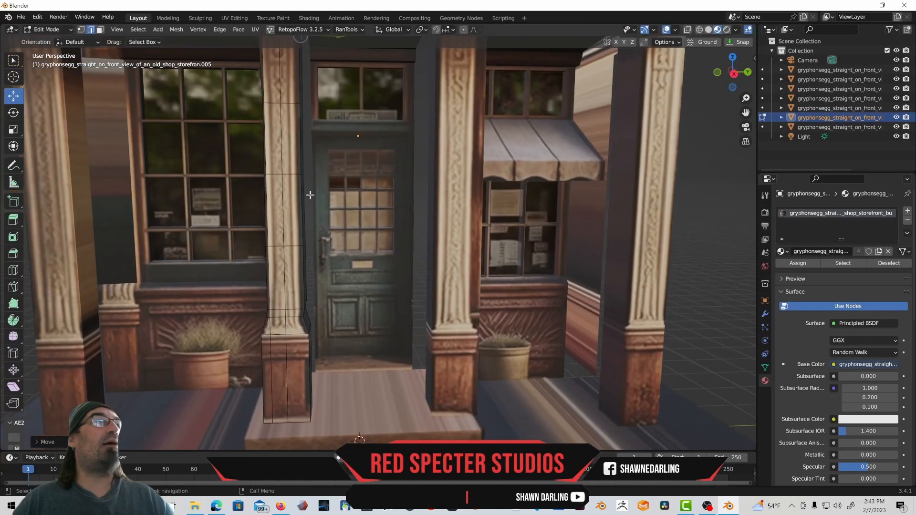
middle_click_drag(313, 200, 355, 301)
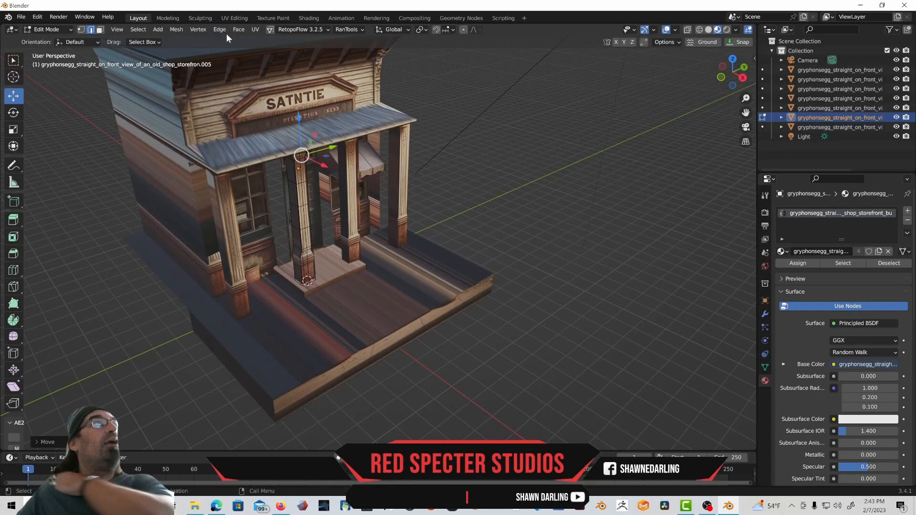
- Switch to the UV Editing workspace and open the ground slab instead of the column in Edit Mode
left_click(240, 18)
scroll(538, 260, "down", 3)
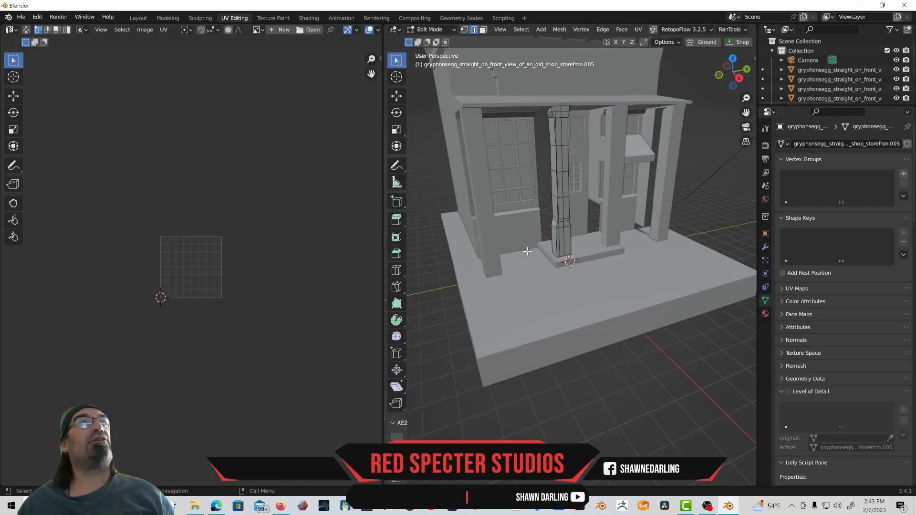
left_click(436, 31)
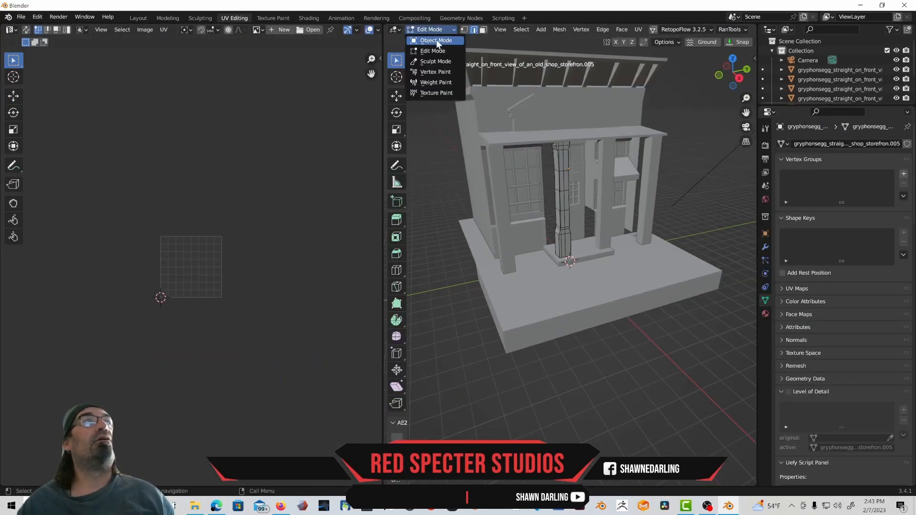
left_click(432, 40)
left_click(593, 296)
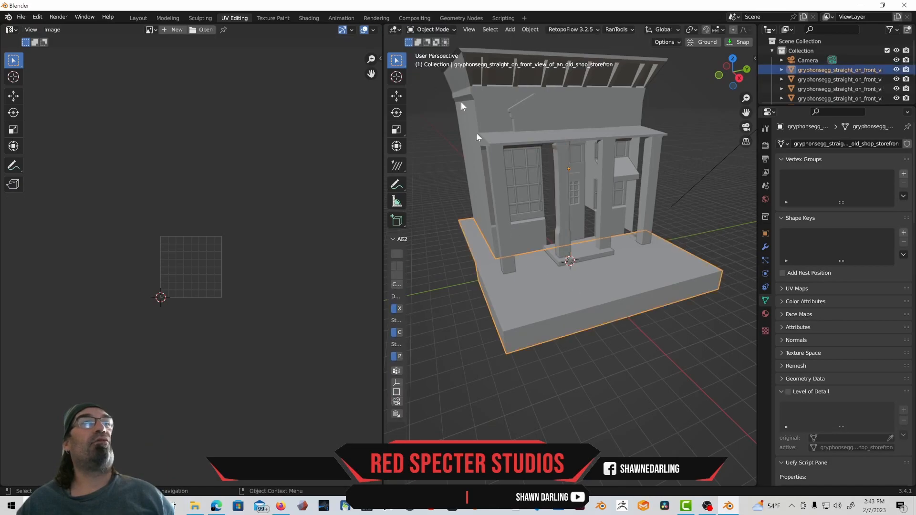
left_click(435, 30)
left_click(436, 51)
- Select the top, front and side faces of the ground slab and unwrap them with Cube Projection
middle_click_drag(549, 143, 634, 71)
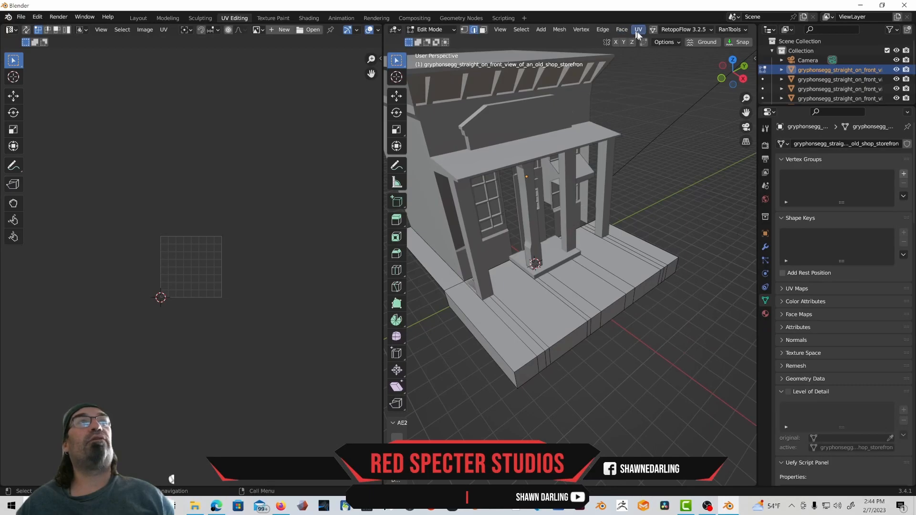
left_click_drag(612, 273, 606, 281)
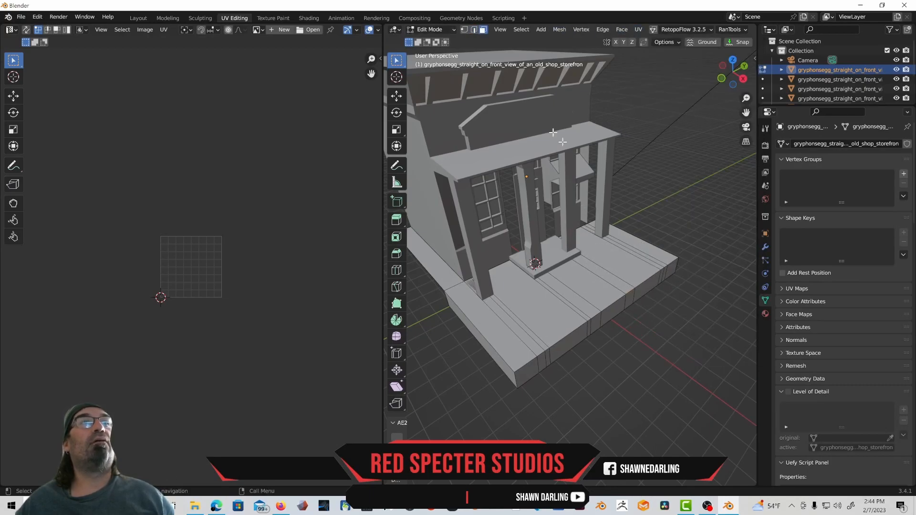
left_click(638, 29)
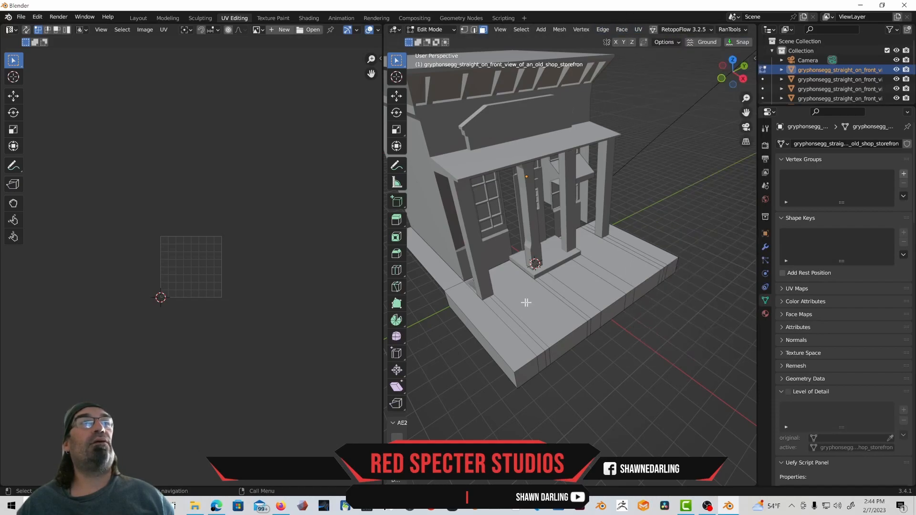
left_click_drag(561, 344, 566, 341)
left_click_drag(500, 343, 559, 394, "shift")
left_click_drag(674, 238, 608, 314, "shift")
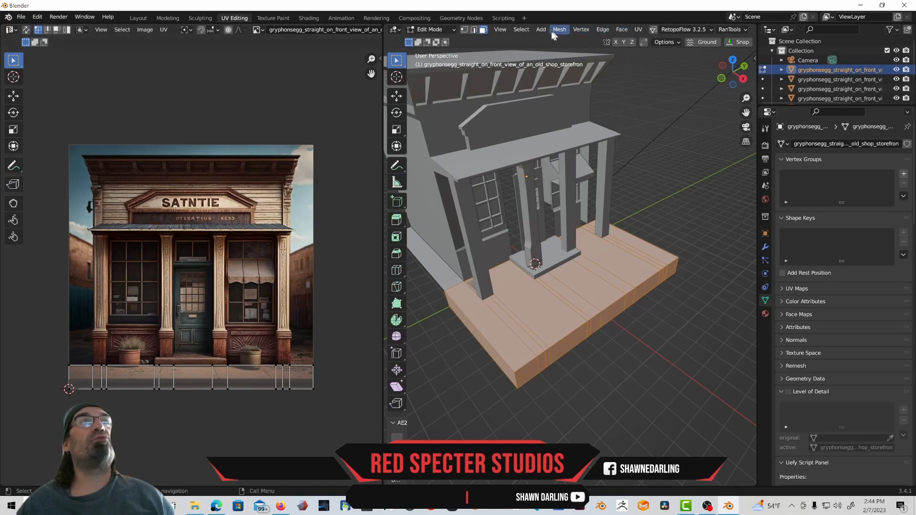
left_click(637, 29)
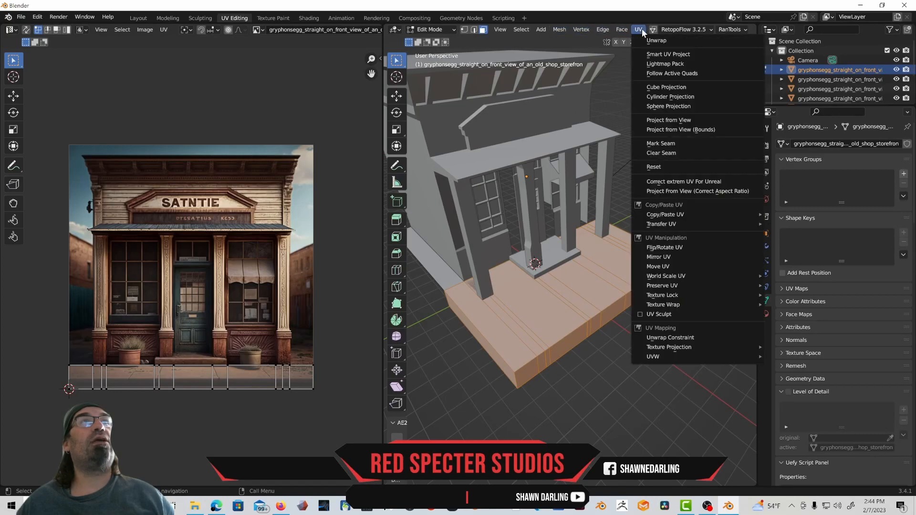
left_click(656, 91)
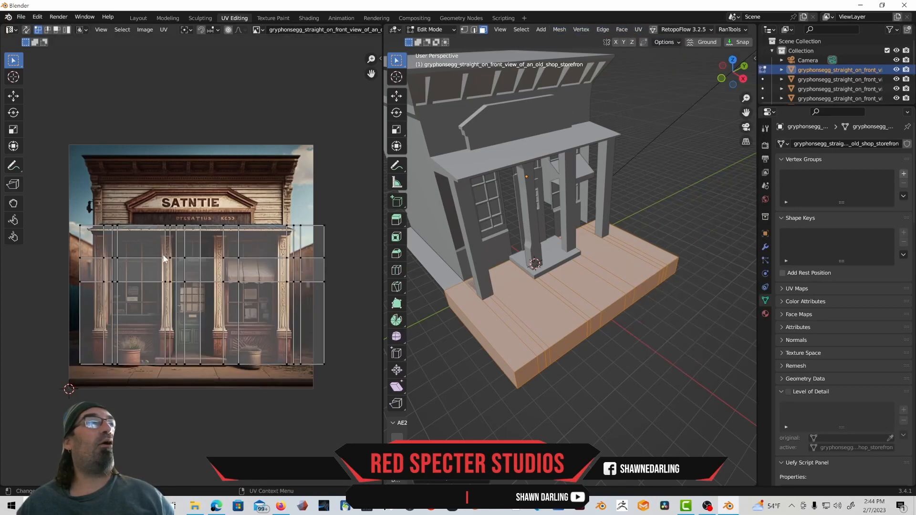
- Set the 3D viewport to material preview shading to show the texture on the slab
middle_click_drag(699, 34, 452, 35)
left_click(735, 31)
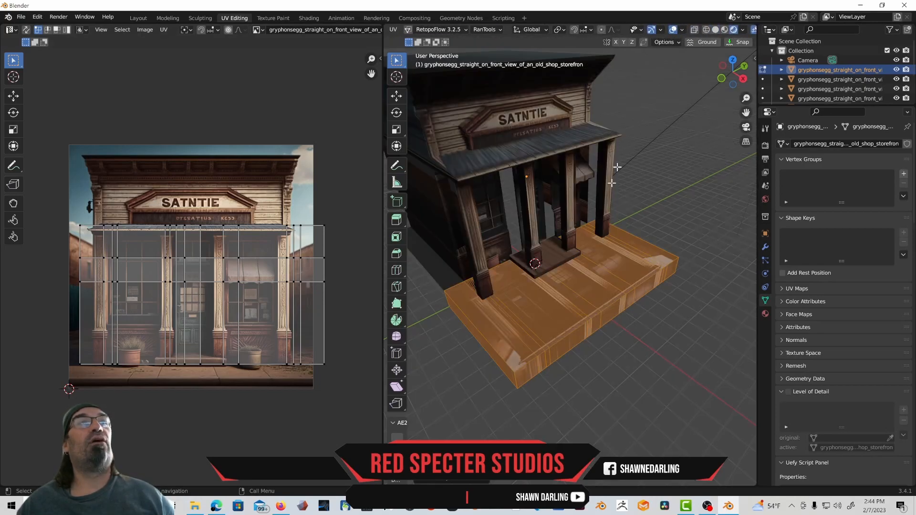
left_click(725, 30)
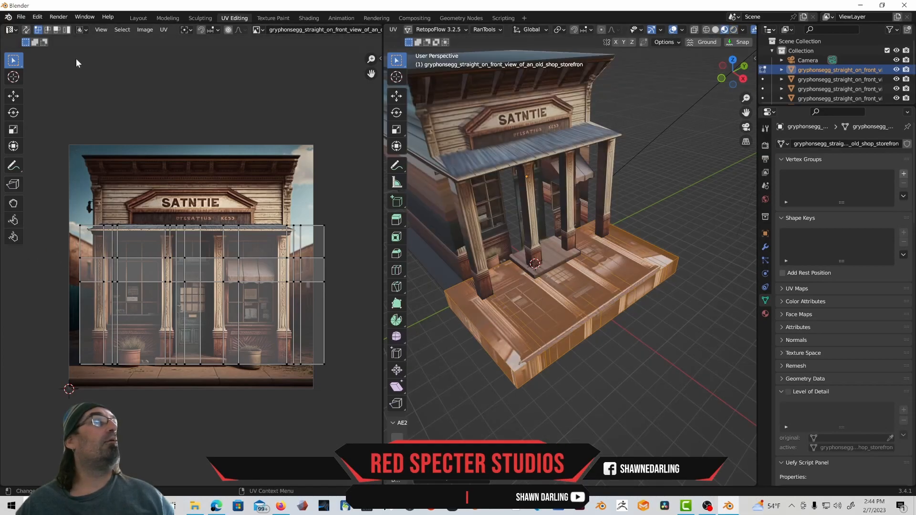
- Select all the slab's UV islands, flatten them vertically, and place them over the street strip of the storefront image
left_click(67, 30)
left_click(190, 280)
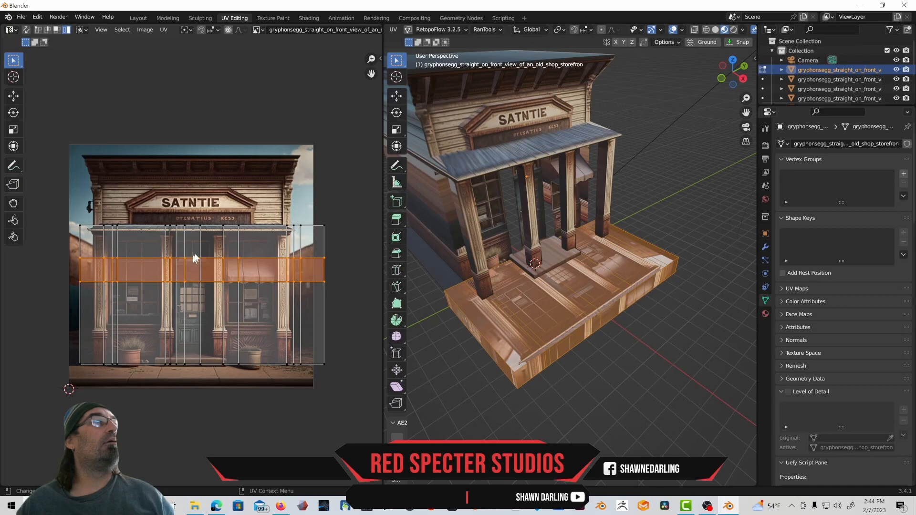
left_click_drag(77, 225, 354, 389)
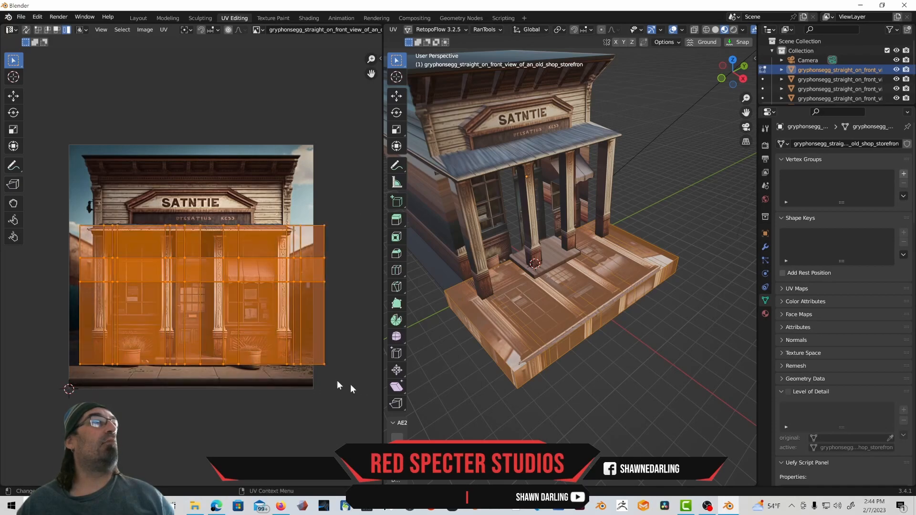
left_click(13, 128)
left_click_drag(204, 262, 190, 379)
left_click(16, 97)
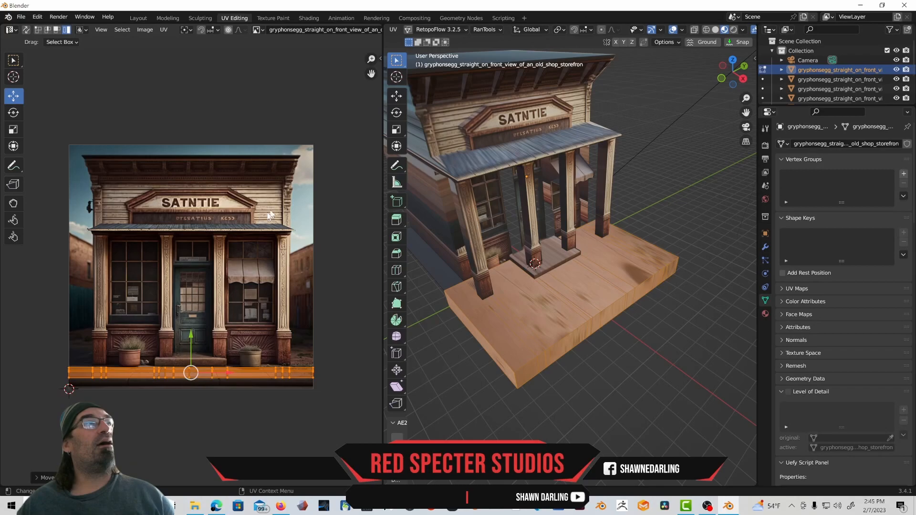
- Rotate the slab's UV islands upright and move them over the clapboard siding beside the storefront's sign
left_click(13, 113)
left_click_drag(215, 339, 214, 391)
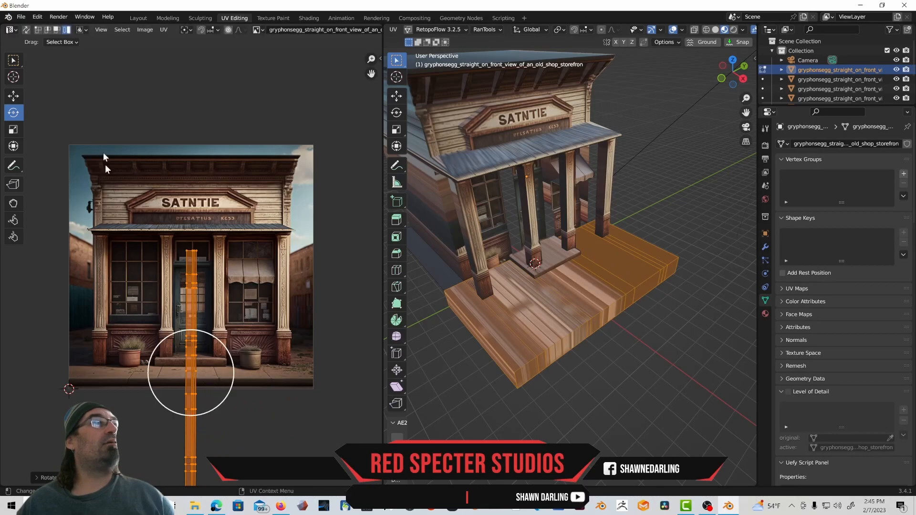
left_click(13, 94)
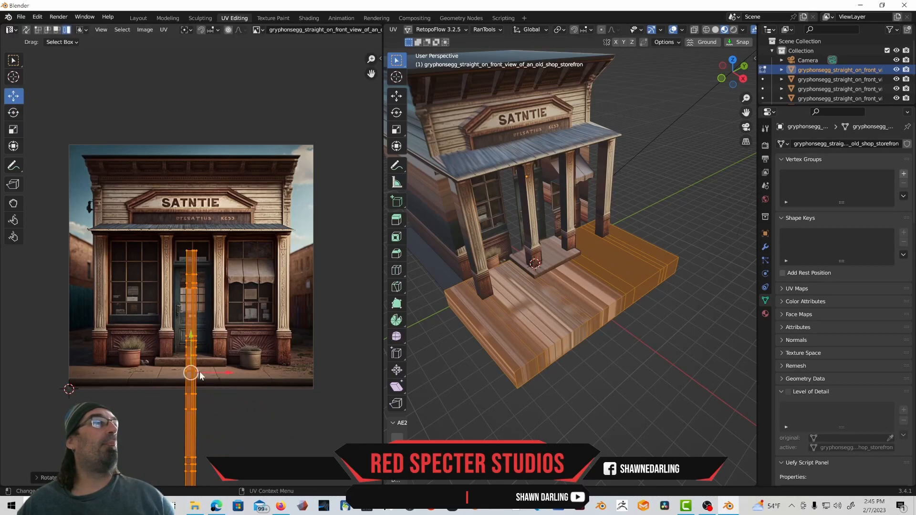
left_click_drag(190, 372, 351, 209)
- Shrink the slab's UV islands vertically and reposition them within the siding beside the sign
left_click(12, 129)
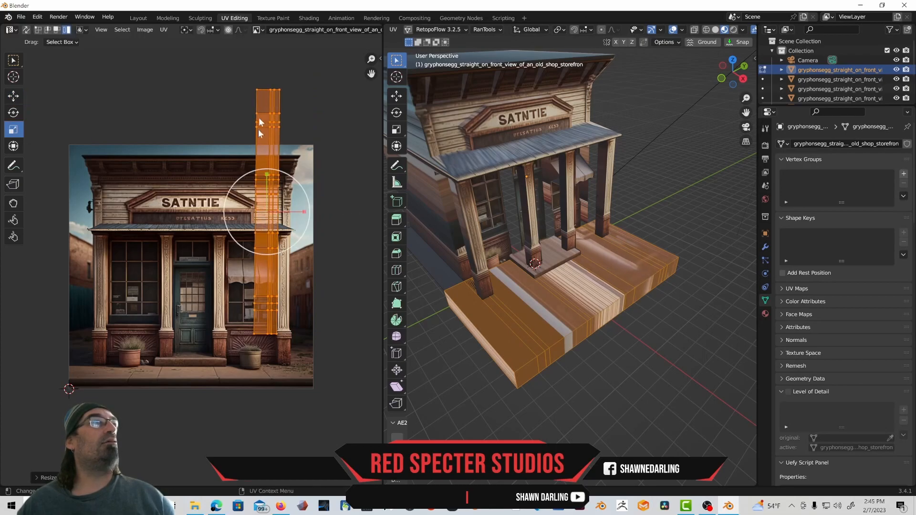
left_click_drag(269, 175, 269, 202)
left_click_drag(281, 170, 294, 182)
left_click(13, 113)
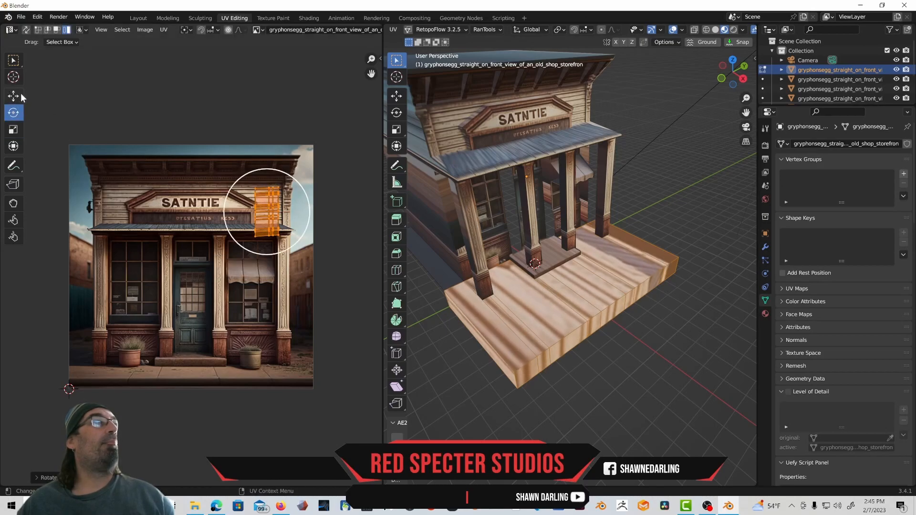
left_click(14, 96)
left_click_drag(262, 211, 264, 196)
middle_click_drag(469, 283, 477, 320)
middle_click_drag(548, 302, 550, 302)
left_click(567, 291)
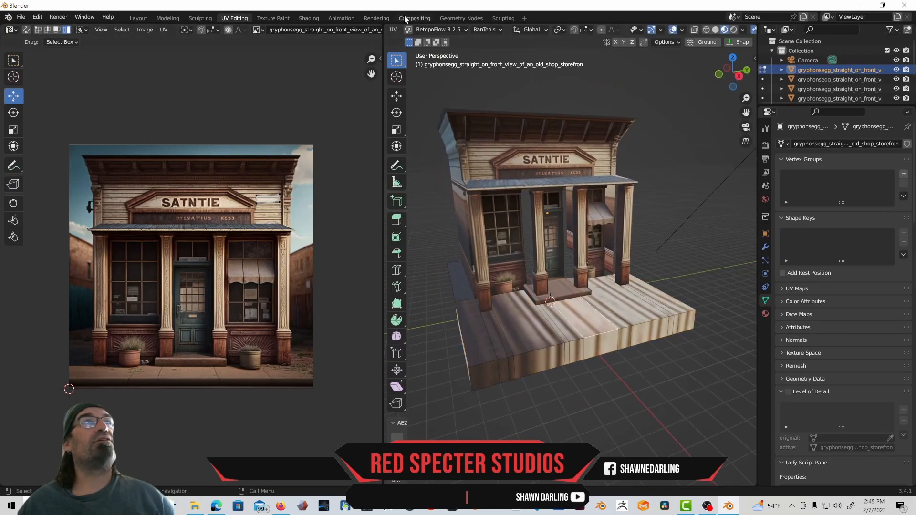
scroll(418, 29, "up", 5)
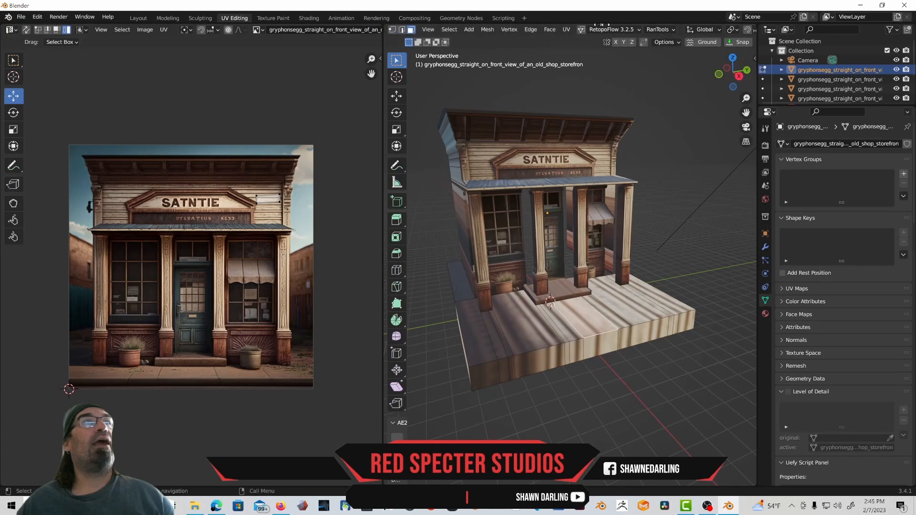
- Leave Edit Mode on the ground slab and open the main storefront building in Edit Mode
left_click(419, 29)
left_click(401, 41)
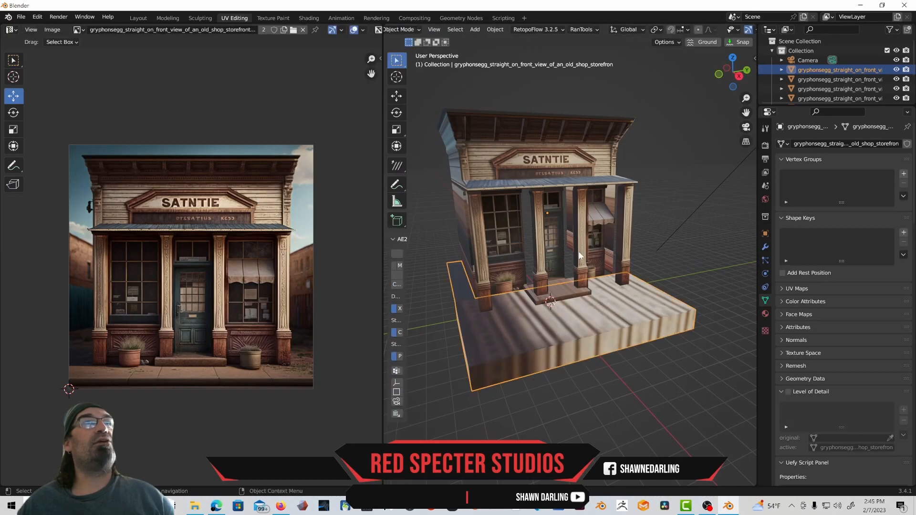
left_click(571, 292)
left_click(571, 291)
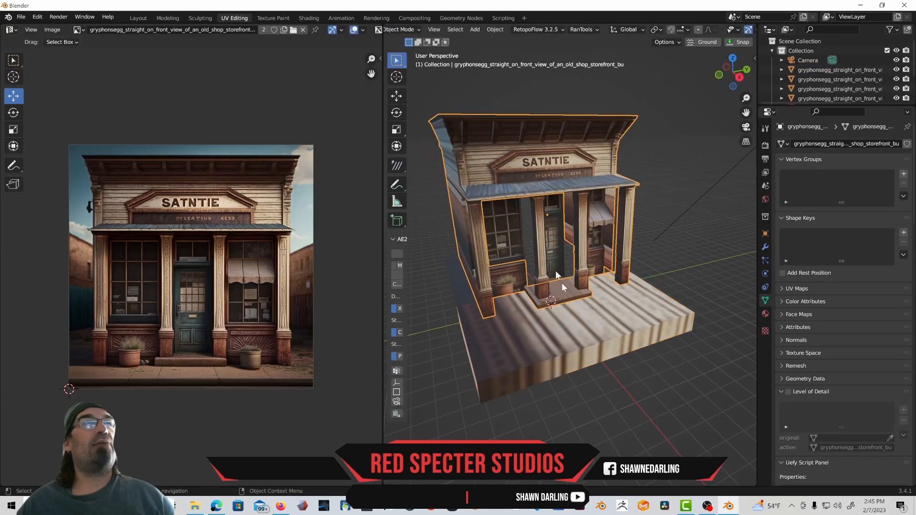
left_click(414, 30)
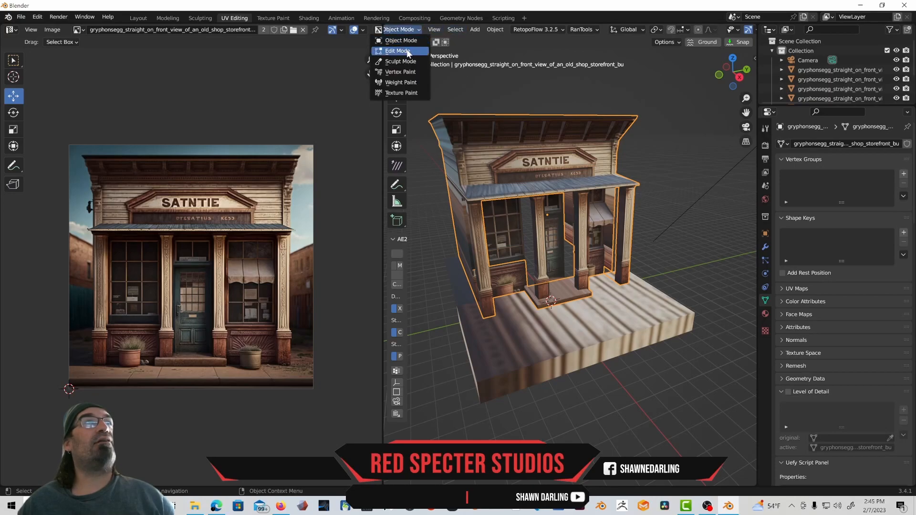
left_click(404, 48)
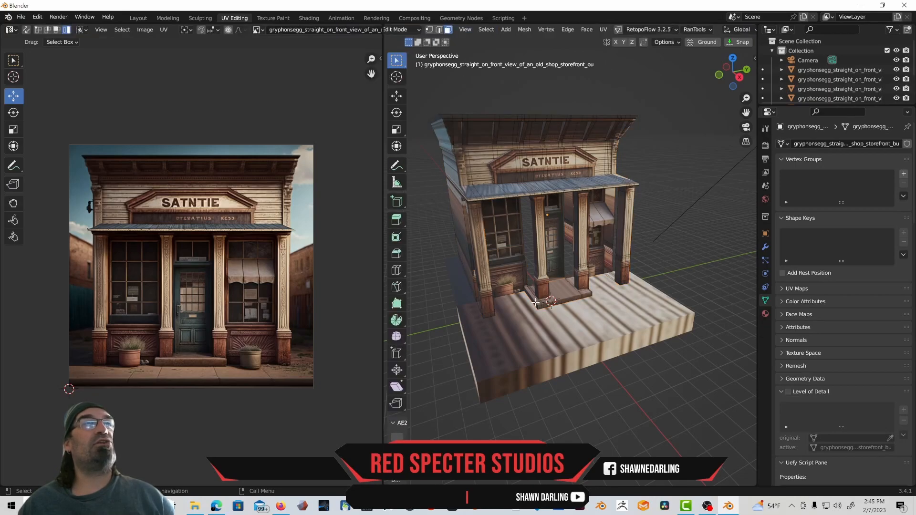
- Select the faces of the raised doorstep below the entrance and unwrap them with Cube Projection
scroll(535, 302, "up", 4)
left_click_drag(508, 341, 528, 340)
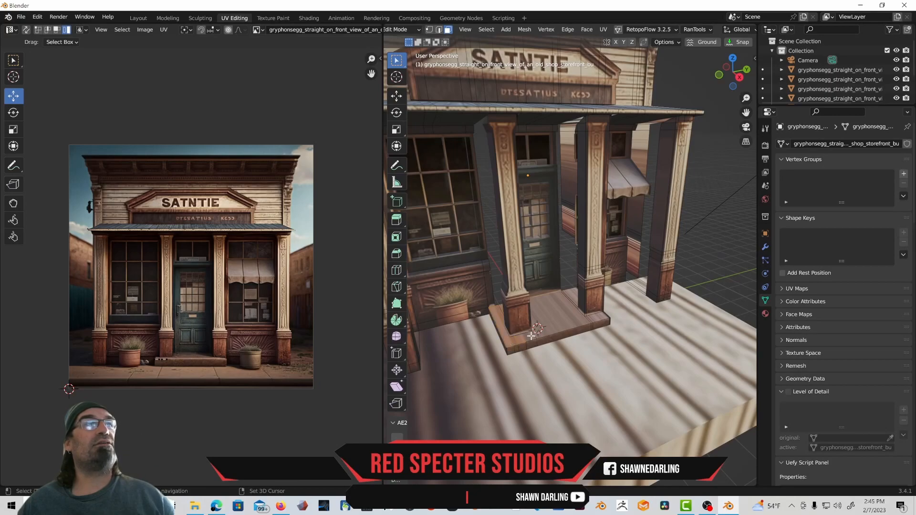
left_click(577, 304)
left_click_drag(578, 320, 595, 318)
middle_click_drag(557, 306, 321, 299)
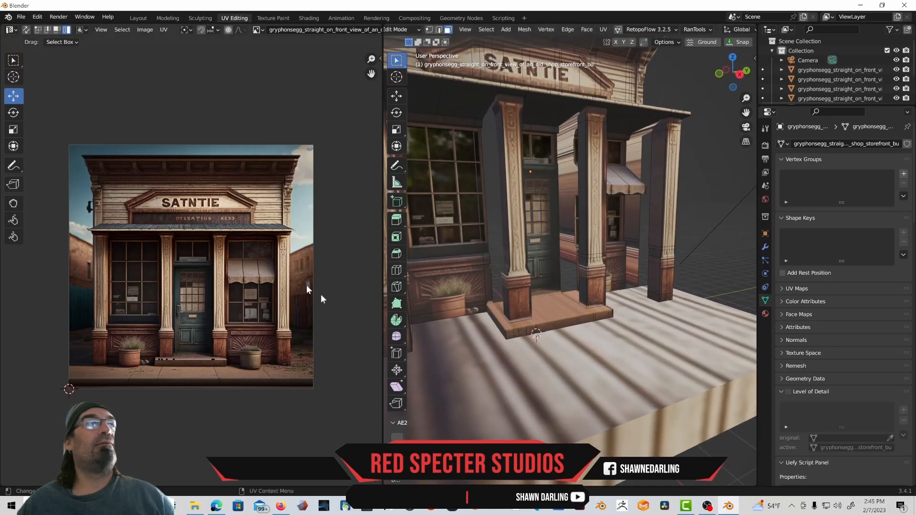
left_click(586, 30)
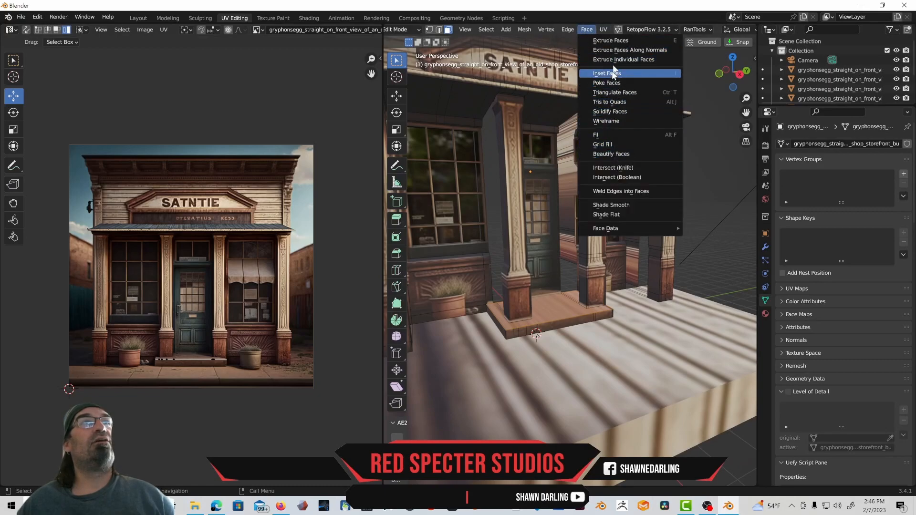
left_click(591, 30)
left_click(604, 30)
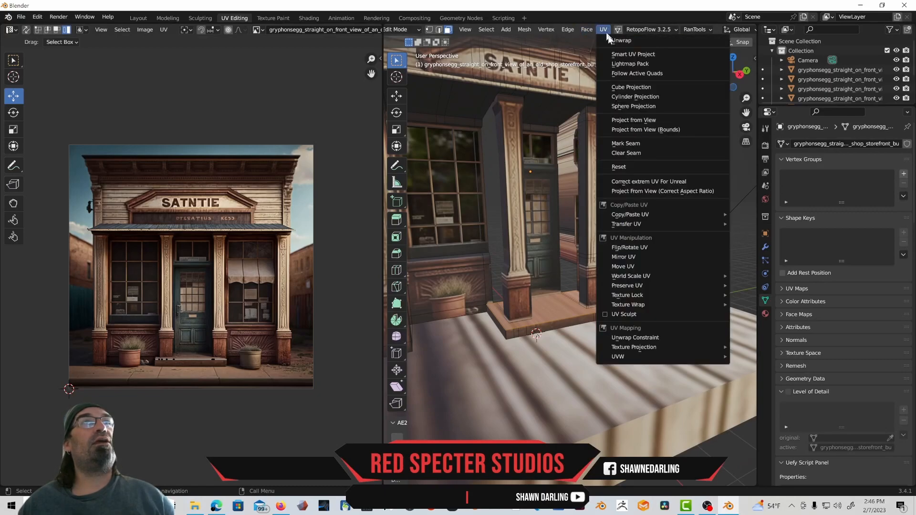
left_click(627, 86)
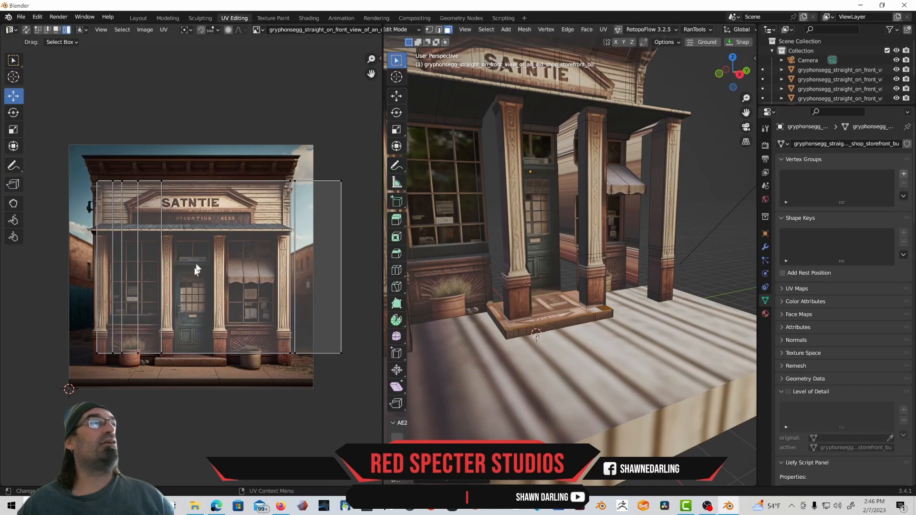
- Select all the doorstep's UV islands, scale them down and place them on the pavement strip below the door in the image
left_click_drag(87, 175, 374, 386)
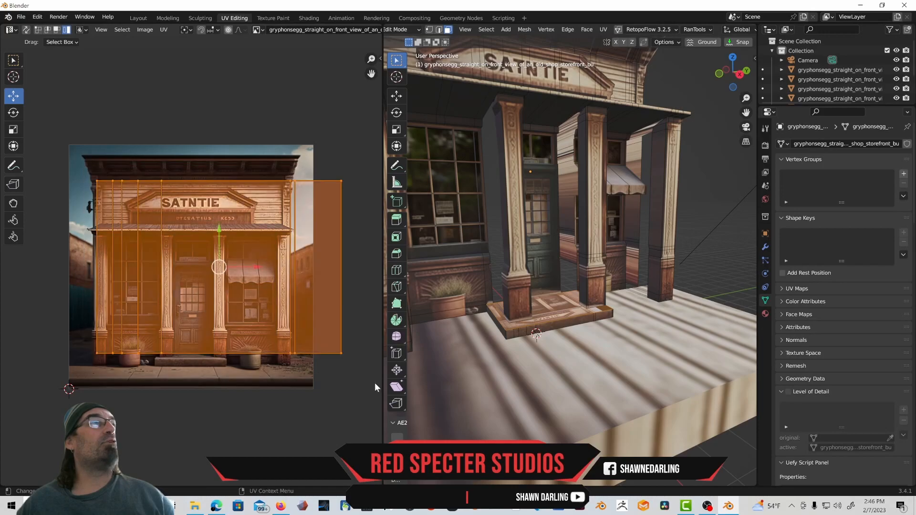
left_click(15, 128)
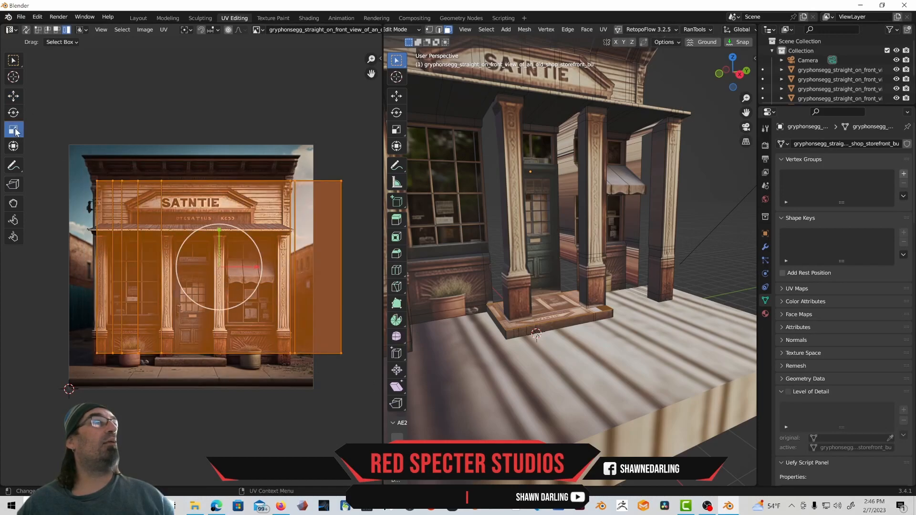
left_click_drag(216, 282, 191, 373)
left_click(13, 98)
left_click(13, 130)
left_click(12, 96)
scroll(717, 310, "up", 3)
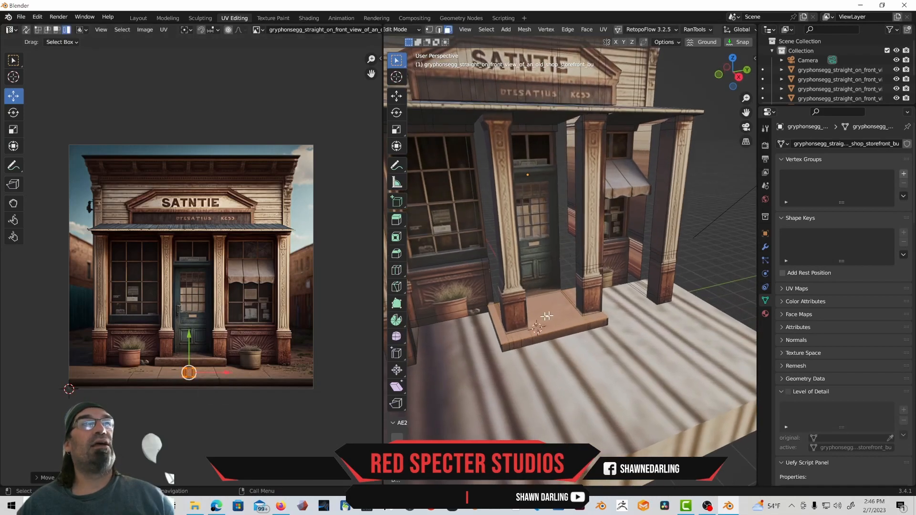
middle_click_drag(630, 305, 601, 315)
scroll(601, 315, "up", 4)
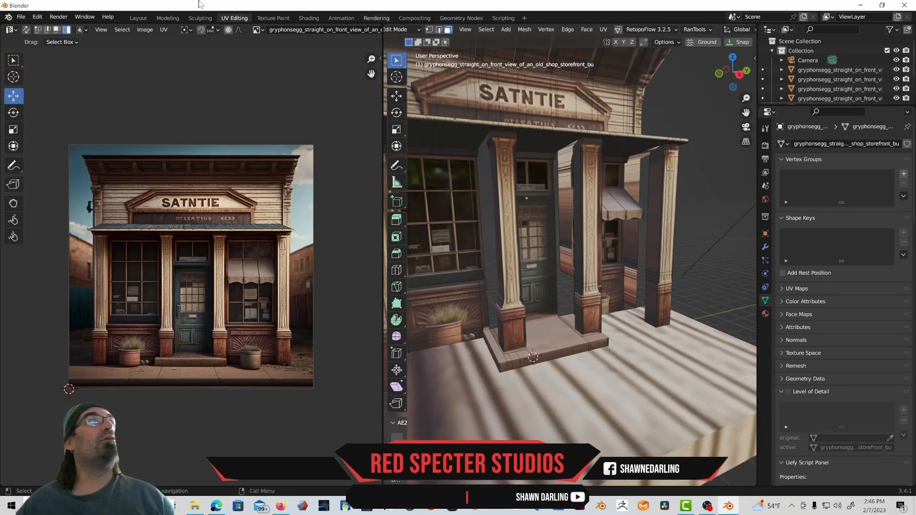
- In the Layout workspace, select every storefront part together with the ground slab and join them into one object
left_click(138, 18)
middle_click_drag(320, 210, 292, 234)
left_click(256, 164)
scroll(296, 234, "up", 2)
scroll(295, 234, "up", 2)
scroll(222, 188, "down", 3)
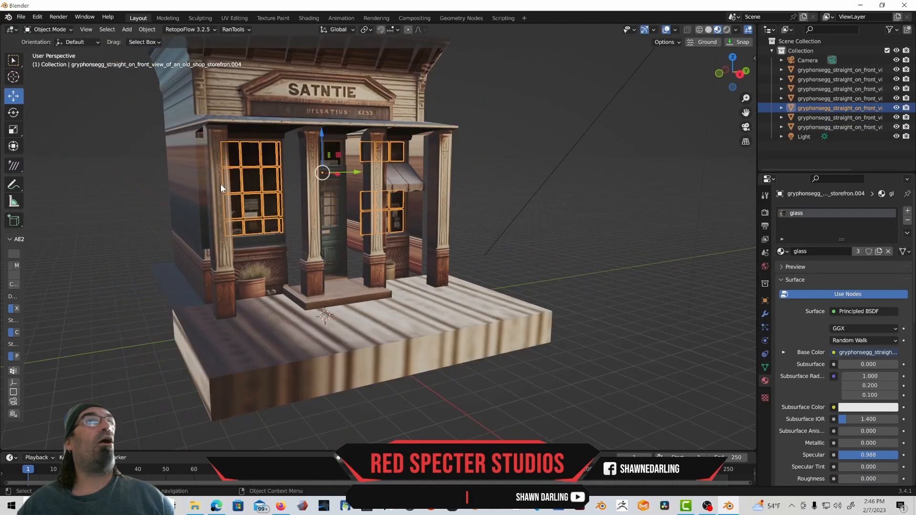
scroll(174, 114, "down", 3)
left_click_drag(206, 110, 442, 253)
middle_click_drag(440, 241, 426, 256)
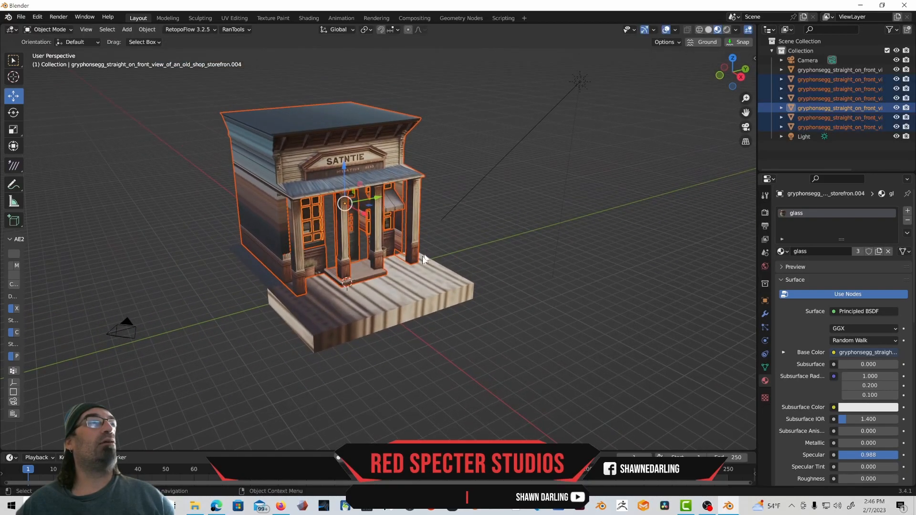
left_click(412, 289, "shift")
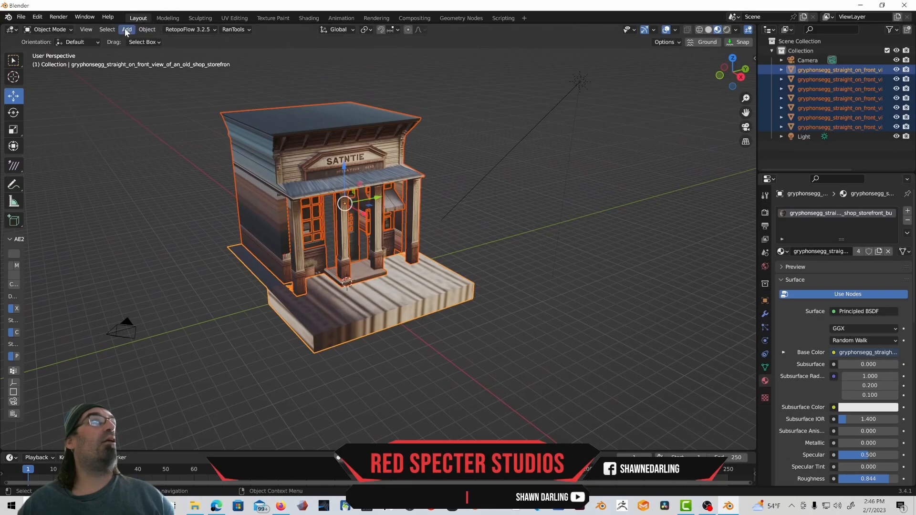
right_click(370, 162)
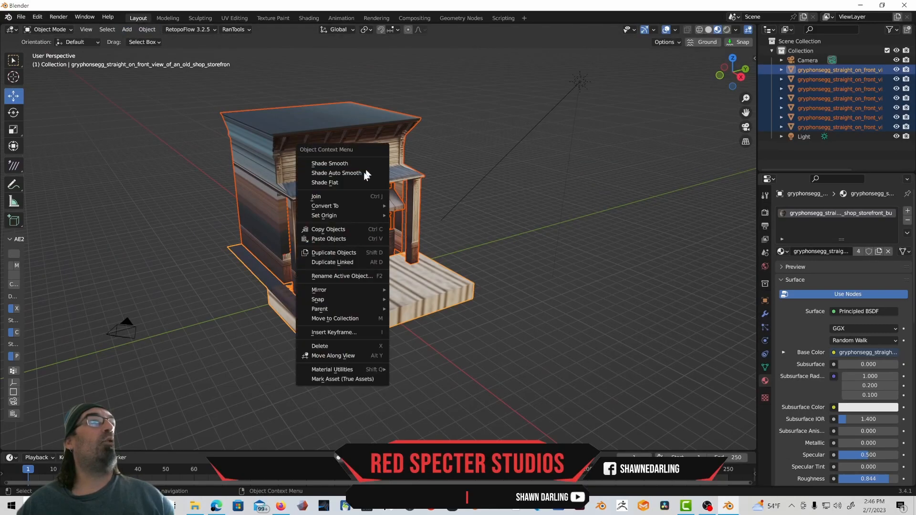
left_click(358, 197)
- Open the joined storefront in Edit Mode and switch to edge selection
middle_click_drag(358, 197, 334, 219)
scroll(345, 189, "up", 4)
scroll(385, 227, "up", 2)
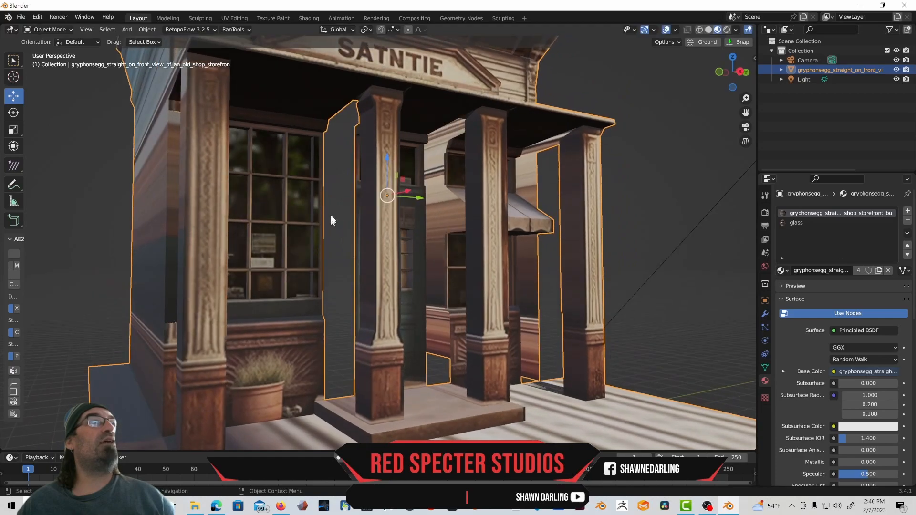
scroll(293, 190, "up", 3)
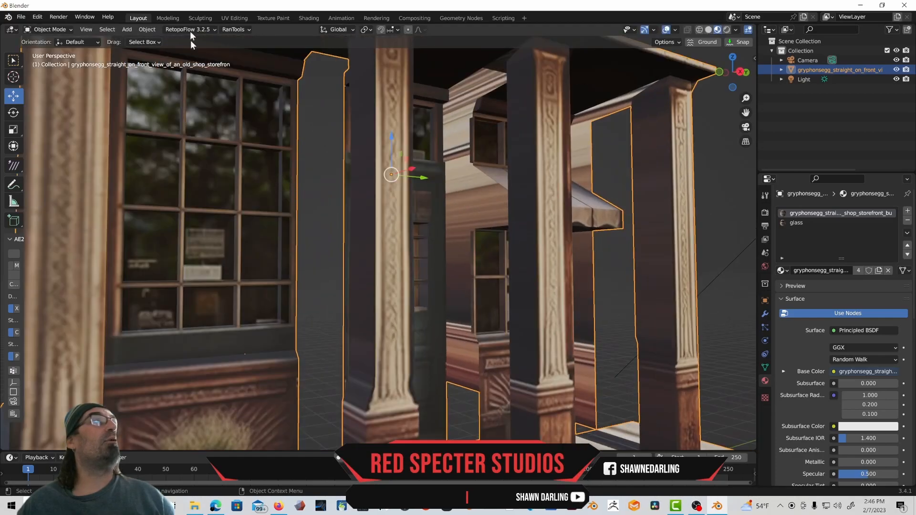
left_click(55, 30)
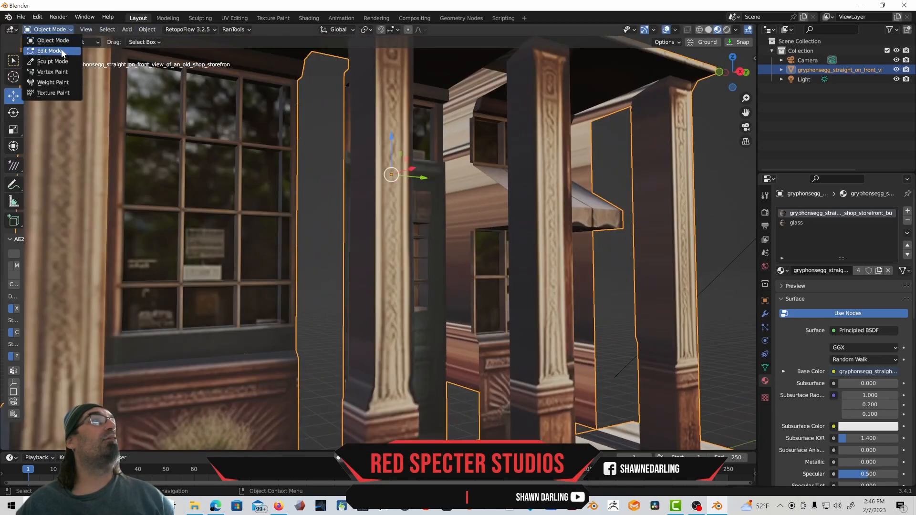
left_click(52, 48)
left_click(294, 189)
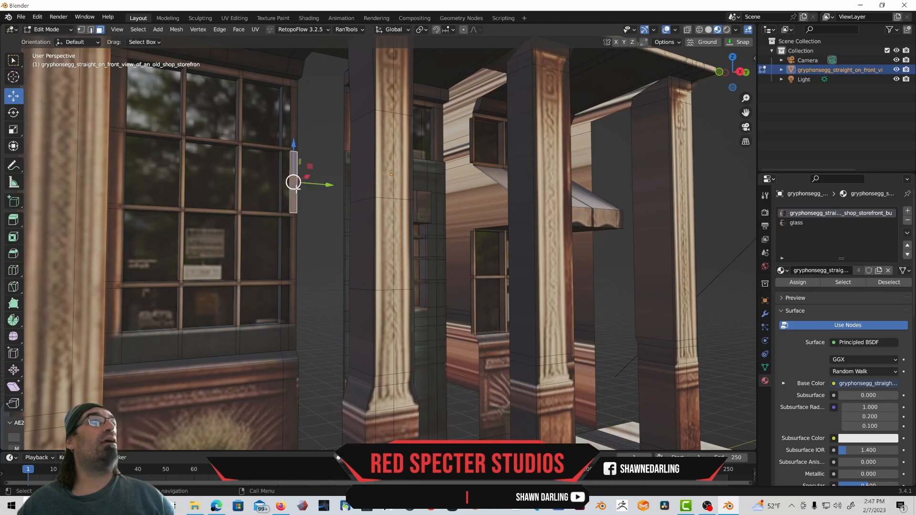
left_click(91, 30)
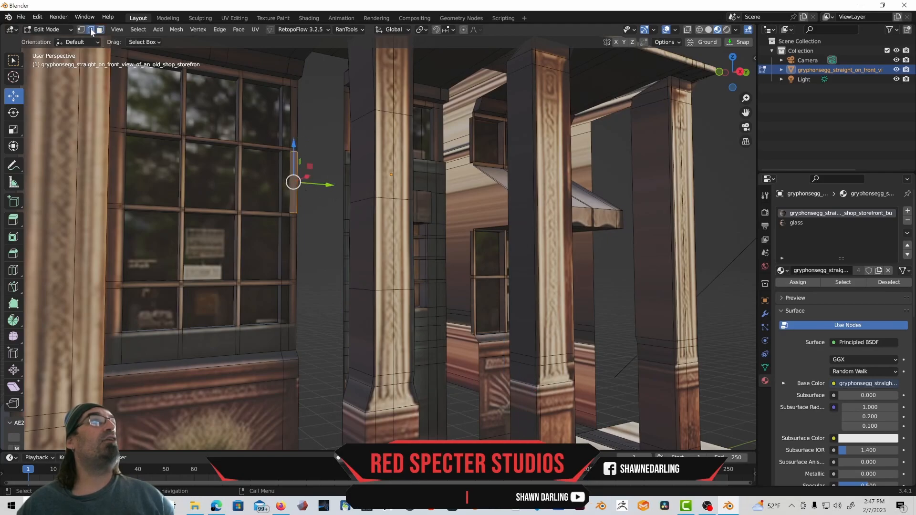
- Select the open vertical edges of the front wall beside the large window, facing the recessed doorway
mouse_move(301, 243)
middle_mouse_down()
mouse_move(286, 229)
mouse_move(267, 231)
mouse_move(307, 255)
middle_mouse_up()
left_click(299, 259)
left_click(299, 259, "alt")
middle_click_drag(299, 259, 295, 270)
left_click(297, 346, "alt+shift")
middle_click_drag(297, 349, 307, 293)
middle_click_drag(300, 258, 289, 295, "shift")
scroll(297, 308, "up", 3)
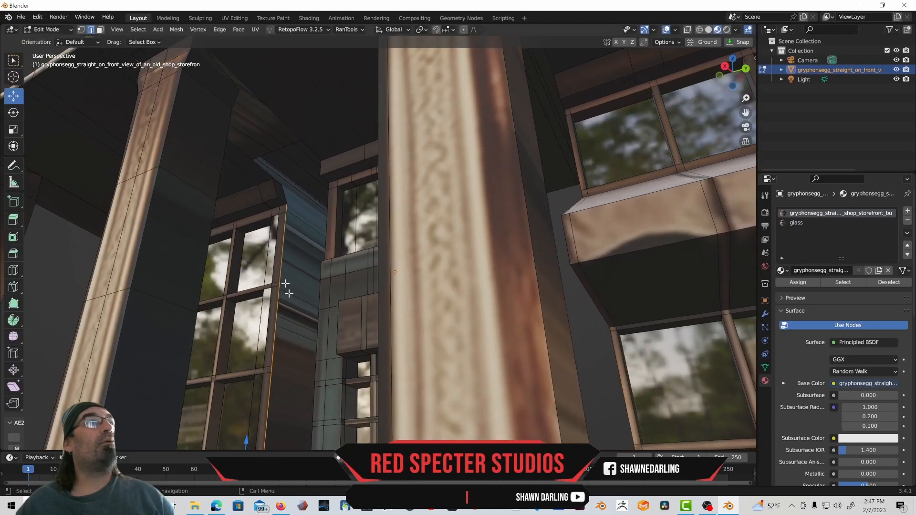
- Extend the edge selection with the wall's upper corner and the outer edges of the recessed door frame
left_click(283, 188, "shift")
left_click(280, 197, "alt+shift")
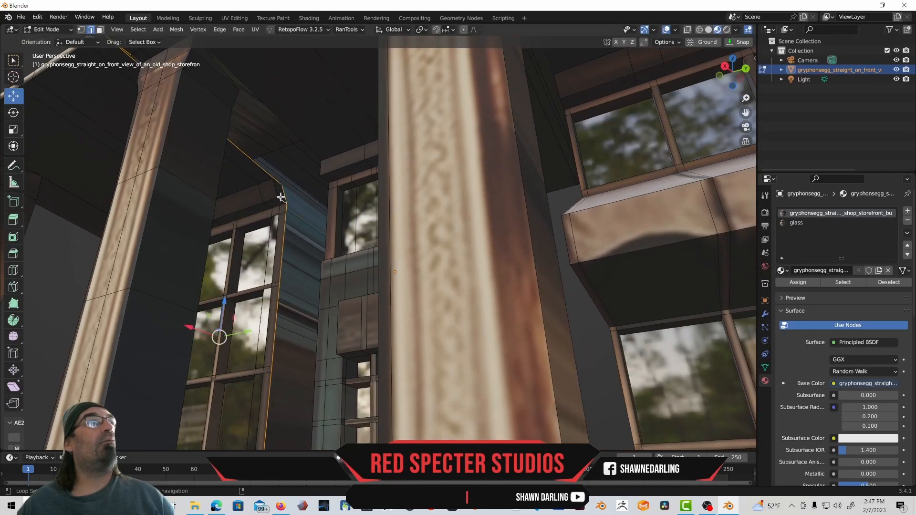
middle_click_drag(272, 188, 327, 201)
left_click(287, 176, "alt+shift")
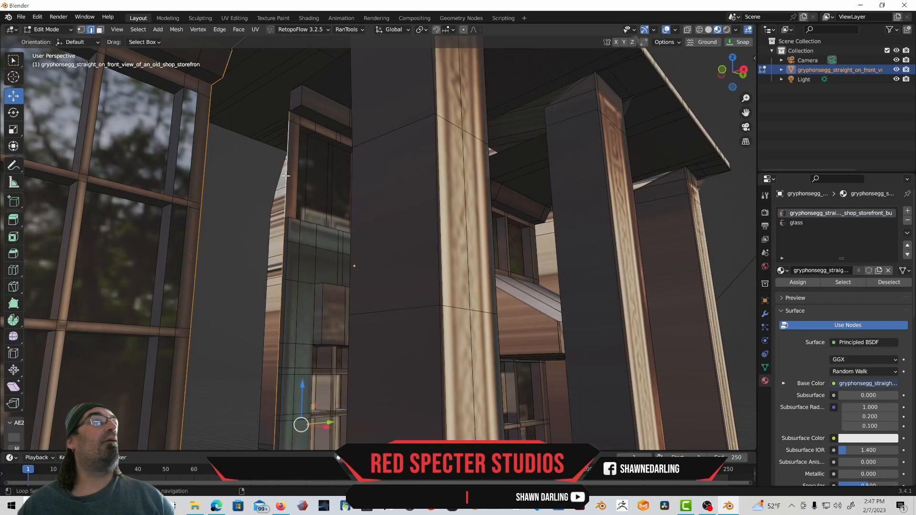
left_click(291, 98, "alt+shift")
left_click(298, 101, "alt+shift")
middle_click_drag(296, 106, 310, 265)
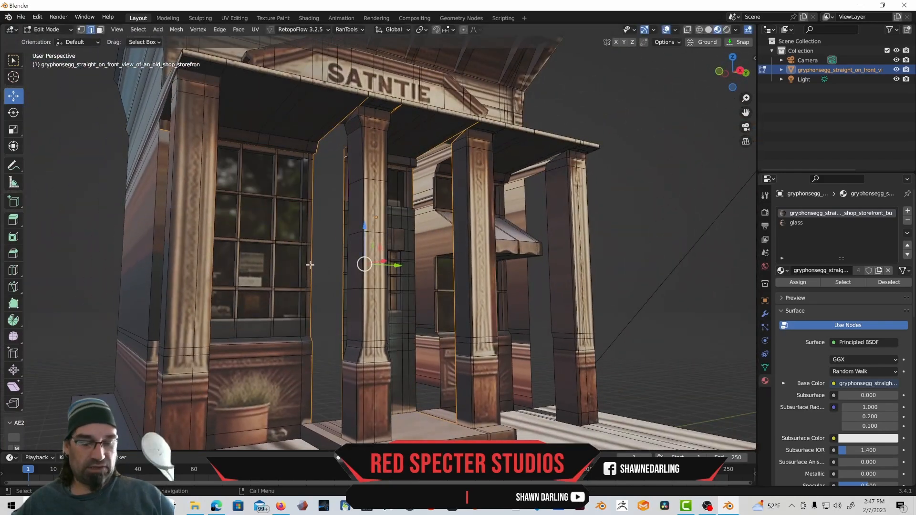
- Try to fill the gap between the front wall and door frame from the selected edges, and undo the fill
key("f")
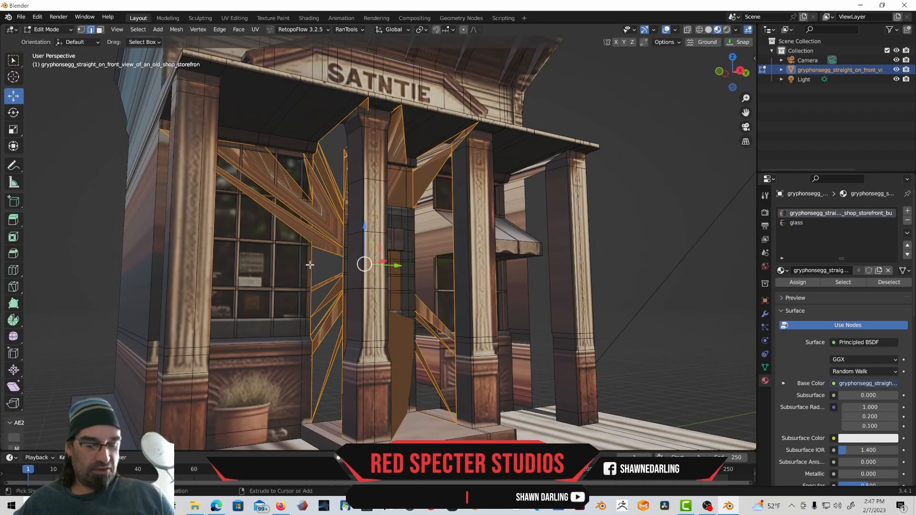
key("ctrl+z")
middle_click_drag(311, 264, 317, 259)
scroll(311, 256, "up", 3)
middle_click_drag(306, 247, 238, 153)
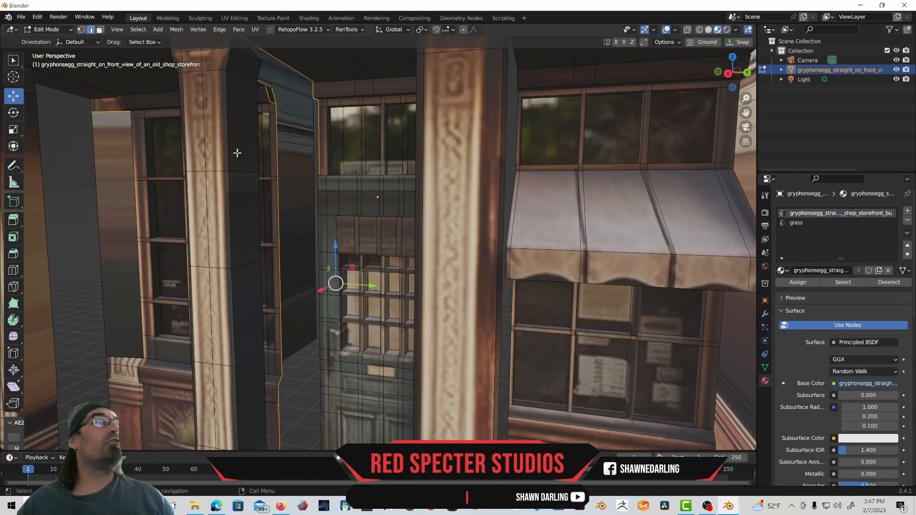
middle_click_drag(306, 172, 280, 113)
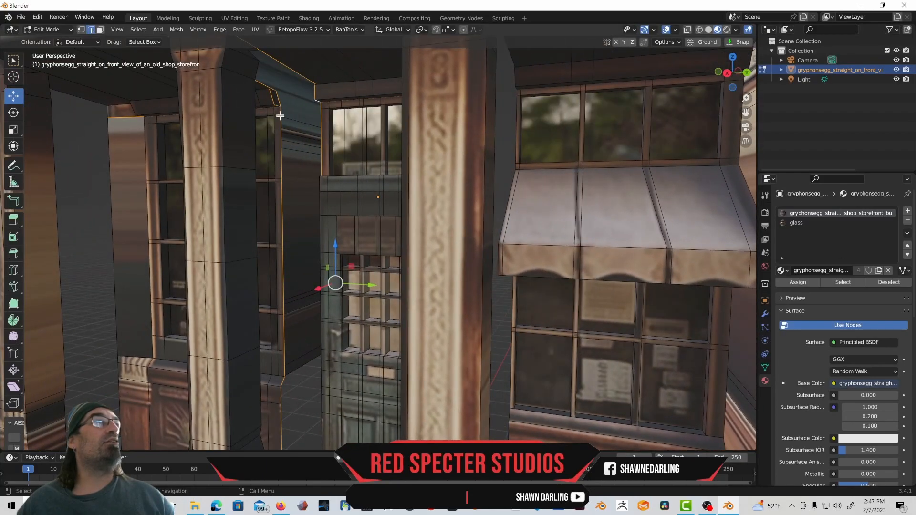
- Select the open vertical edges and upper corner trim edges of the large-window wall facing the recessed doorway
middle_click_drag(286, 189, 349, 162)
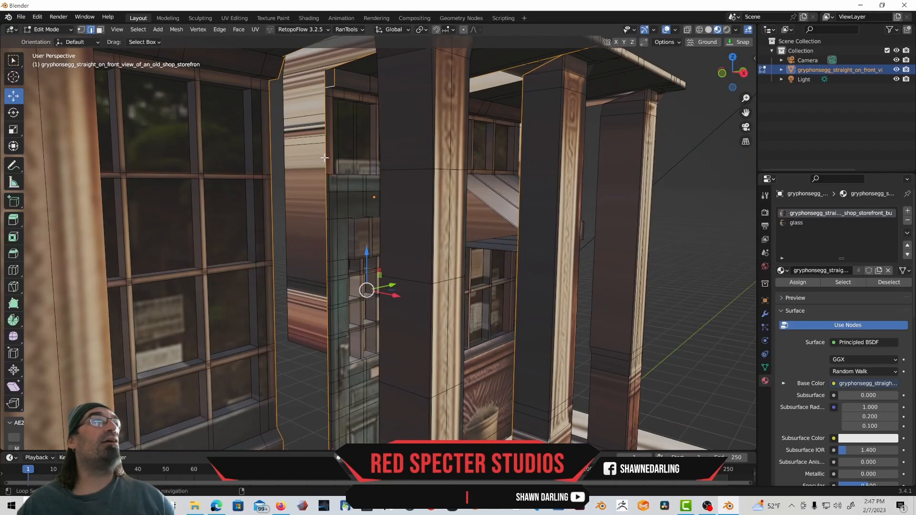
left_click(325, 160, "alt")
middle_click_drag(340, 111, 293, 171)
left_click(296, 166)
left_click(296, 166, "alt")
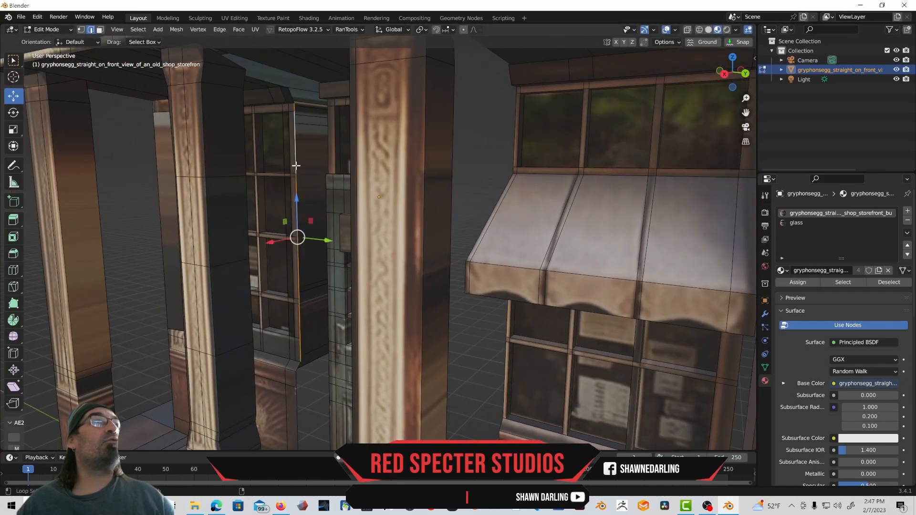
left_click(296, 368, "alt+shift")
left_click(289, 93, "alt+shift")
left_click(283, 94, "alt+shift")
middle_click_drag(285, 103, 108, 81)
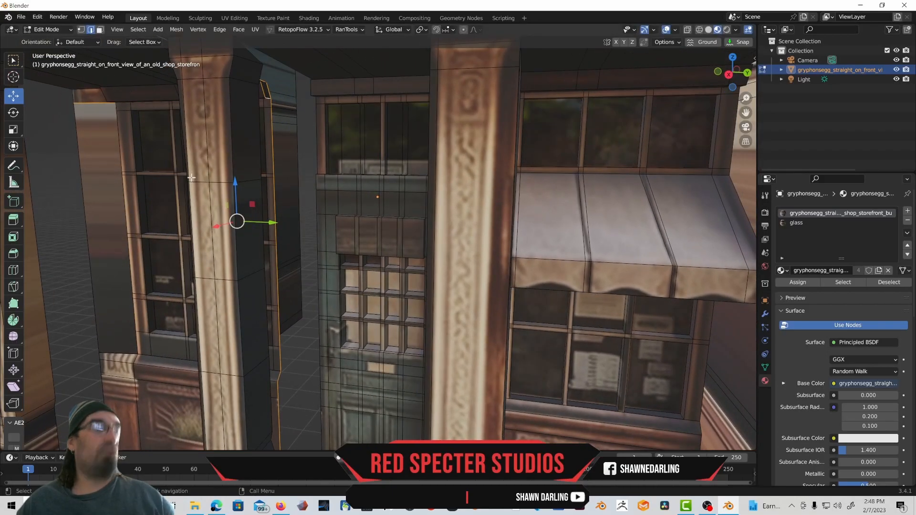
- Extrude the selected wall edges along global Y across the gap to the recessed door frame
scroll(239, 236, "down", 5)
scroll(235, 215, "up", 5)
key("g")
key("y")
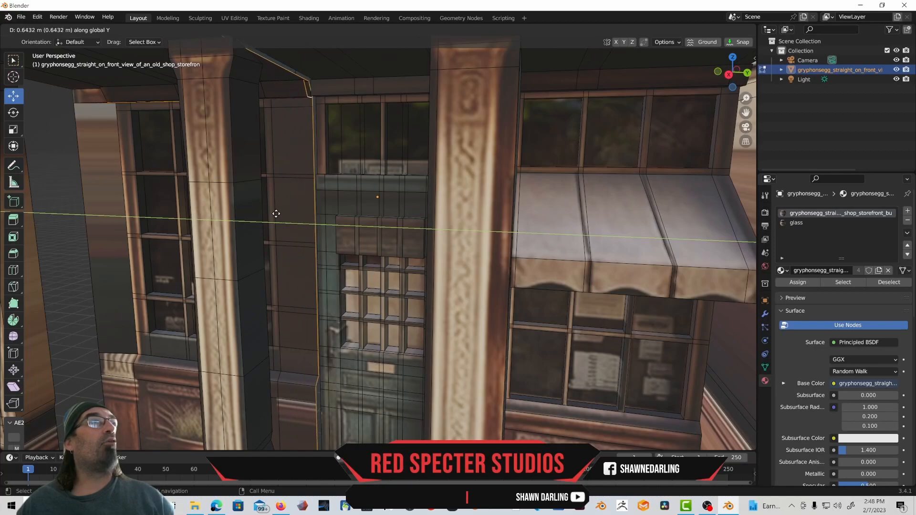
left_click(285, 215)
middle_click_drag(285, 214, 328, 232)
scroll(328, 232, "up", 3)
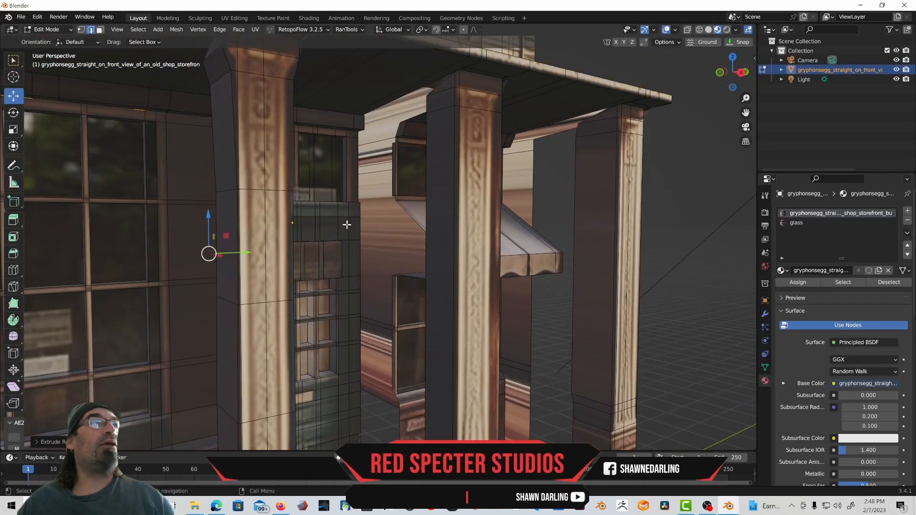
middle_click_drag(388, 311, 354, 304)
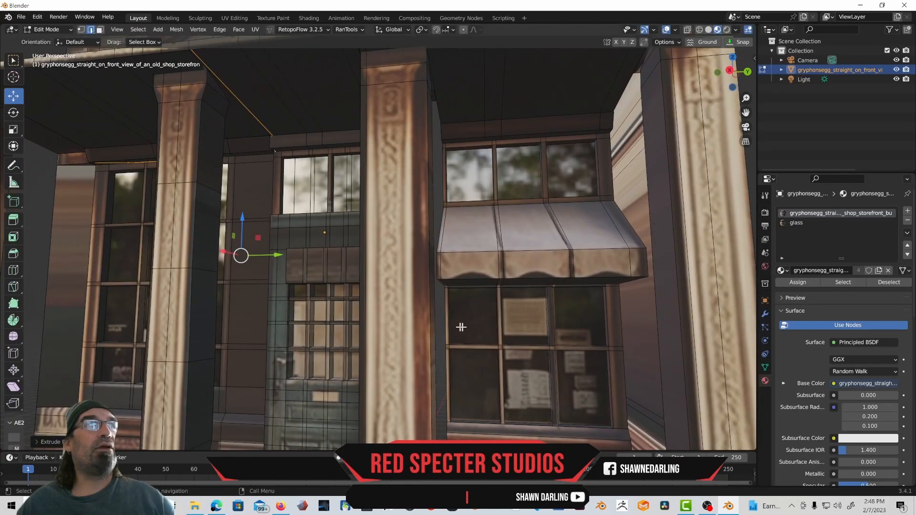
left_click(447, 331)
left_click(447, 331, "alt")
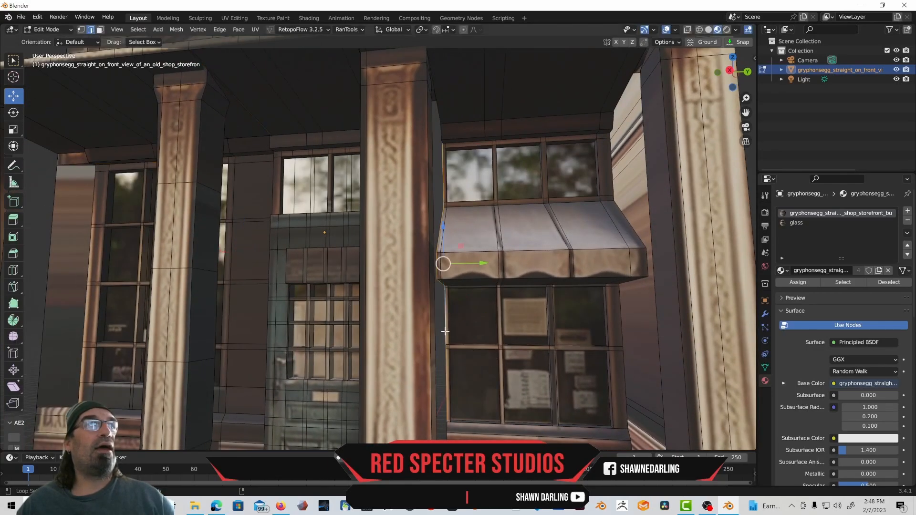
left_click(447, 427, "alt")
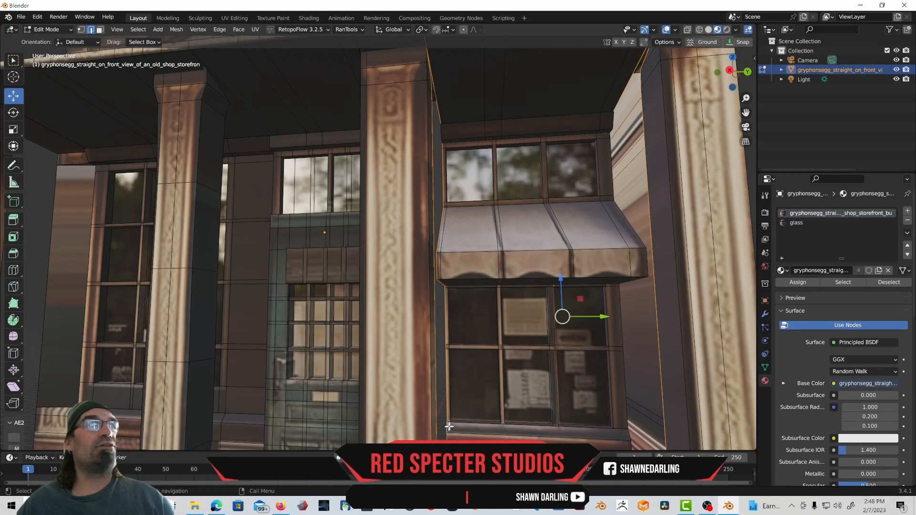
middle_click_drag(449, 419, 442, 312)
middle_click_drag(438, 364, 401, 369)
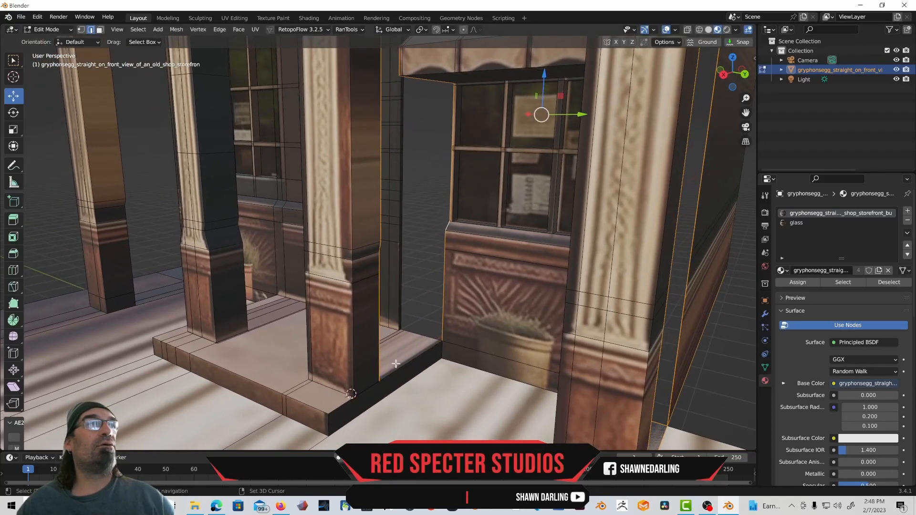
left_click(379, 338, "ctrl")
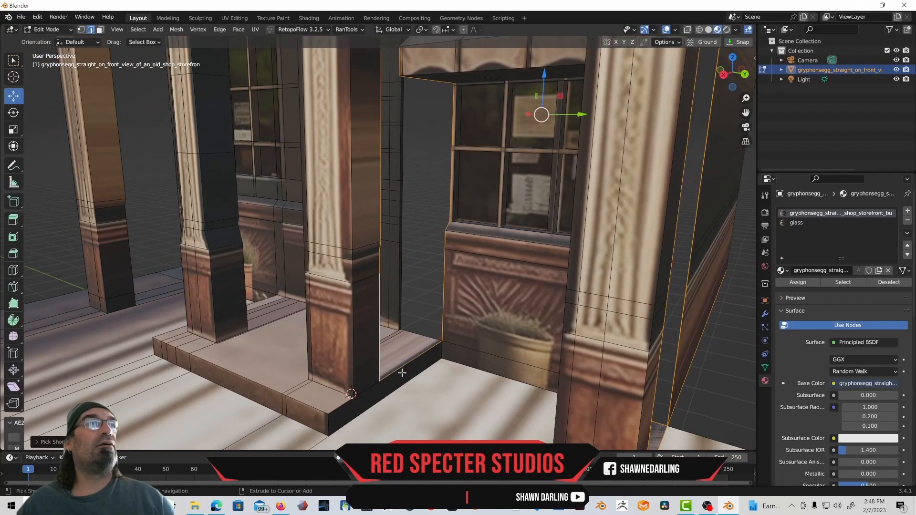
key("alt+a")
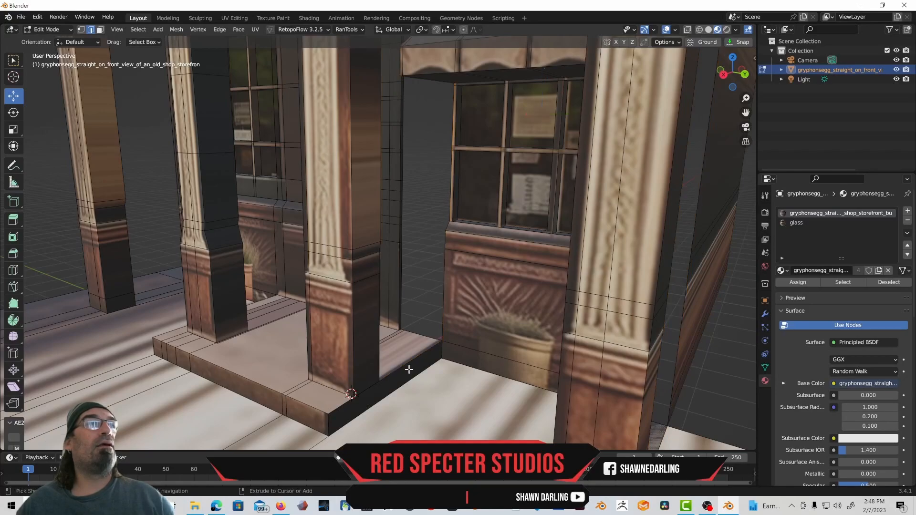
- Select the open vertical edges of the awning-side wall facing the doorway, from the base panel up along the window
middle_click_drag(410, 369, 447, 295)
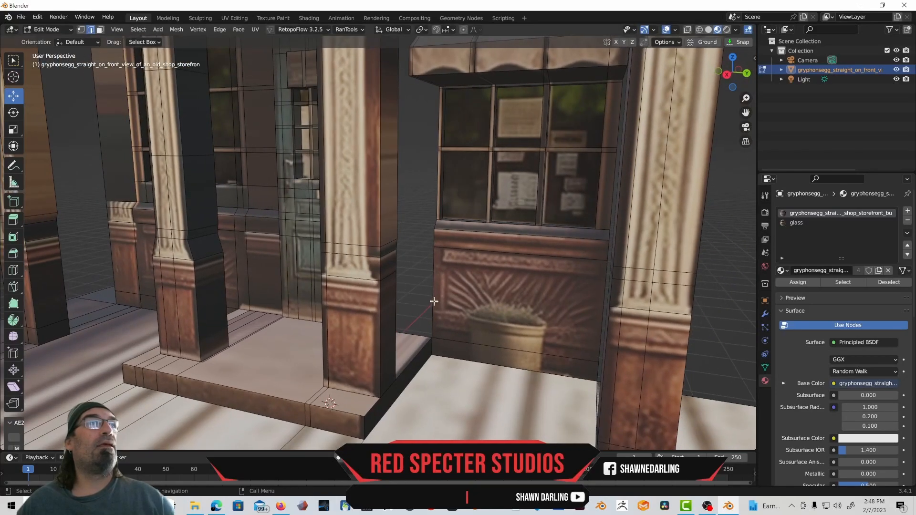
left_click(433, 299)
left_click(434, 238, "shift")
left_click(435, 226, "shift")
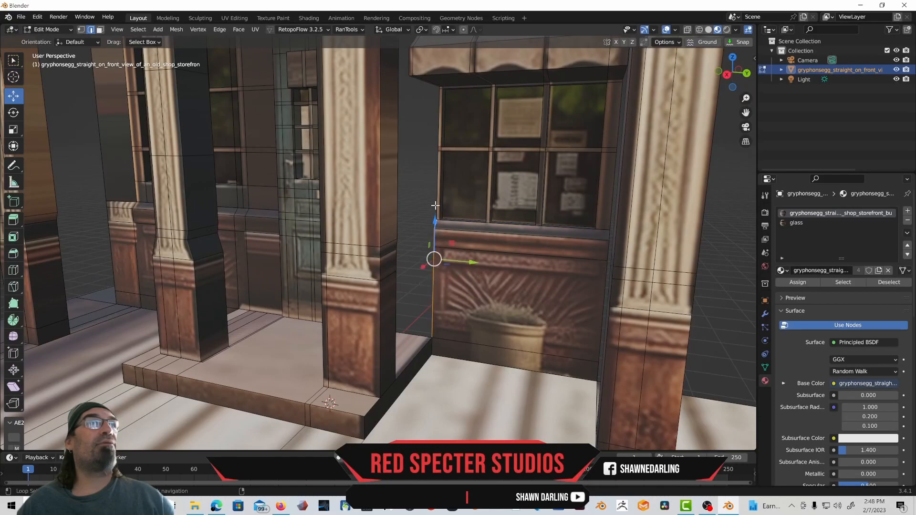
left_click(437, 207, "alt+shift")
- Add the awning-side wall's upper corner trim edges to the selection, undoing the loop that spreads to the outer walls
middle_click_drag(432, 209, 494, 204)
middle_click_drag(425, 190, 443, 314, "shift")
middle_click_drag(399, 228, 413, 226)
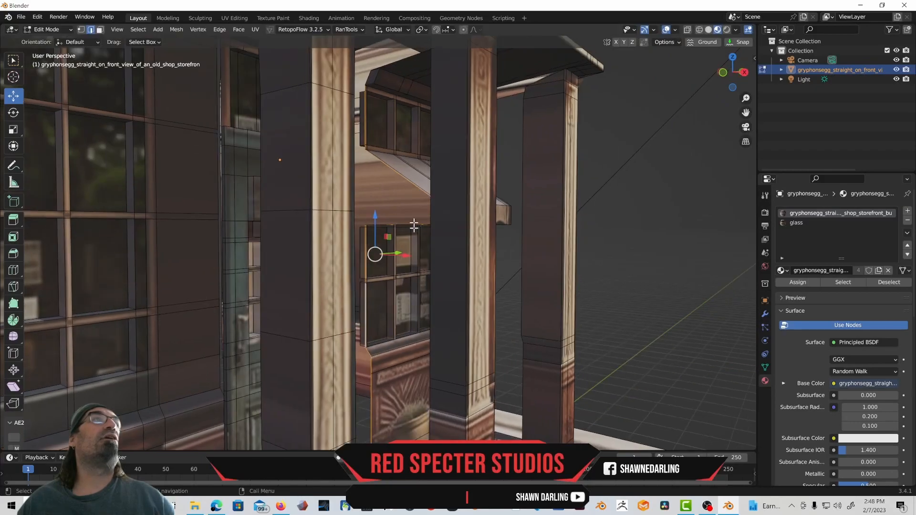
left_click(373, 80, "alt+shift")
left_click(369, 79, "alt+shift")
middle_click_drag(395, 80, 389, 82)
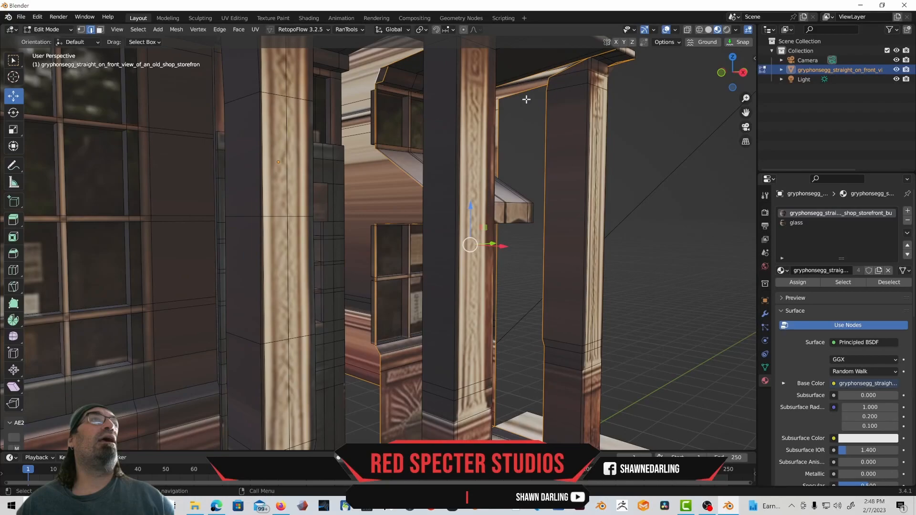
middle_click_drag(525, 96, 508, 101)
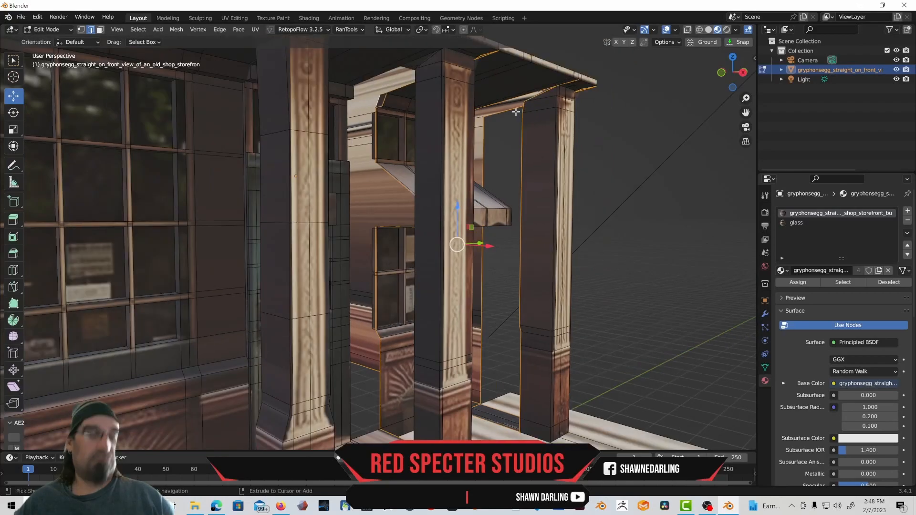
key("ctrl+z")
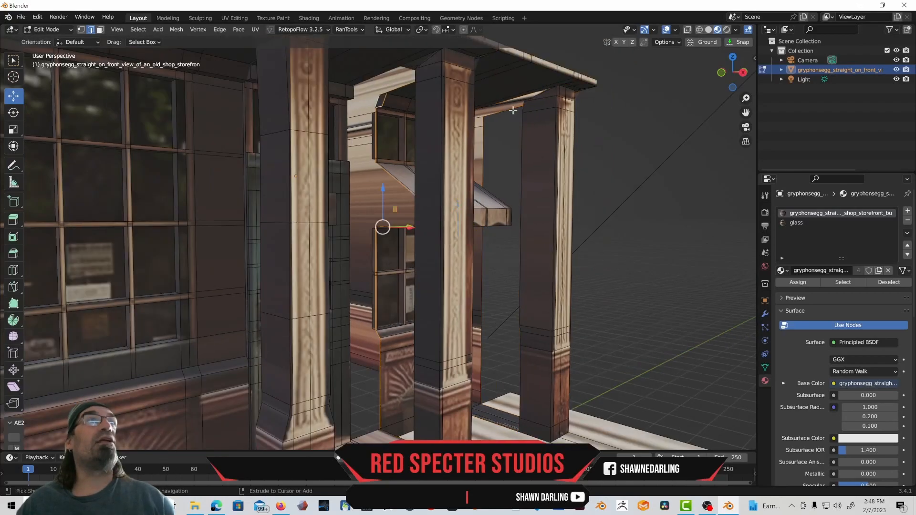
left_click(383, 97, "alt+shift")
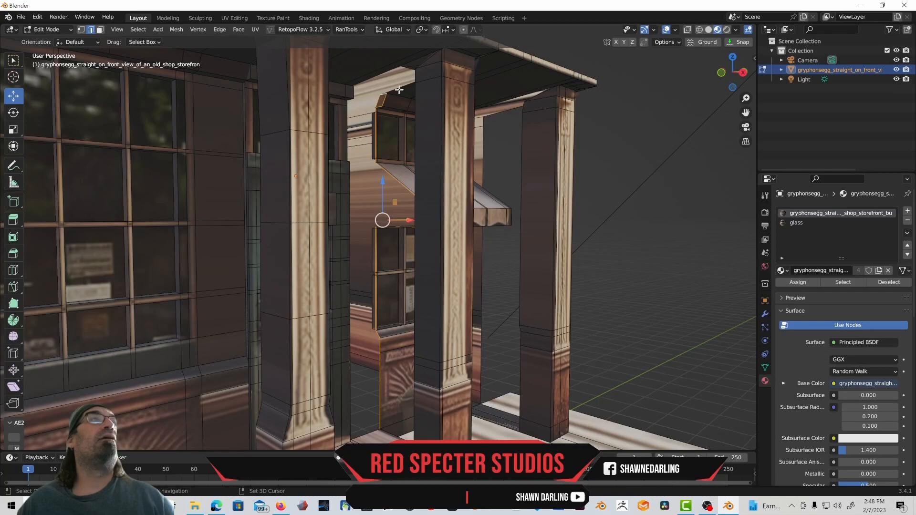
- Extrude the awning-side wall edges about -0.72 m along global Y to meet the recessed door frame
middle_click_drag(394, 90, 419, 103)
key("g")
key("z")
key("z")
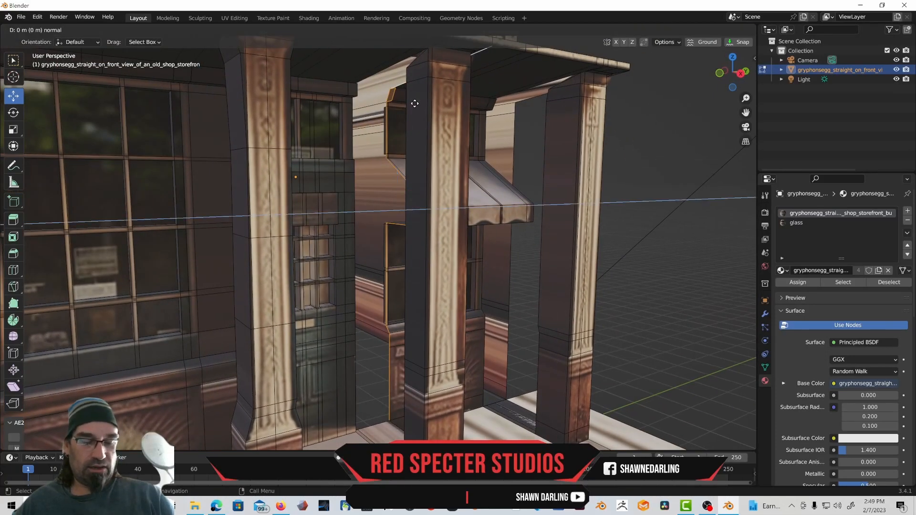
key("y")
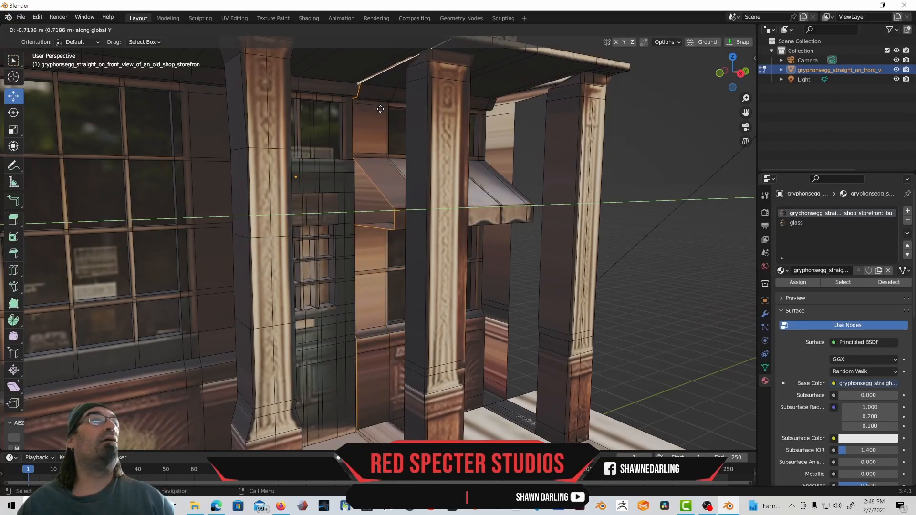
left_click(380, 109)
middle_click_drag(404, 135, 465, 309)
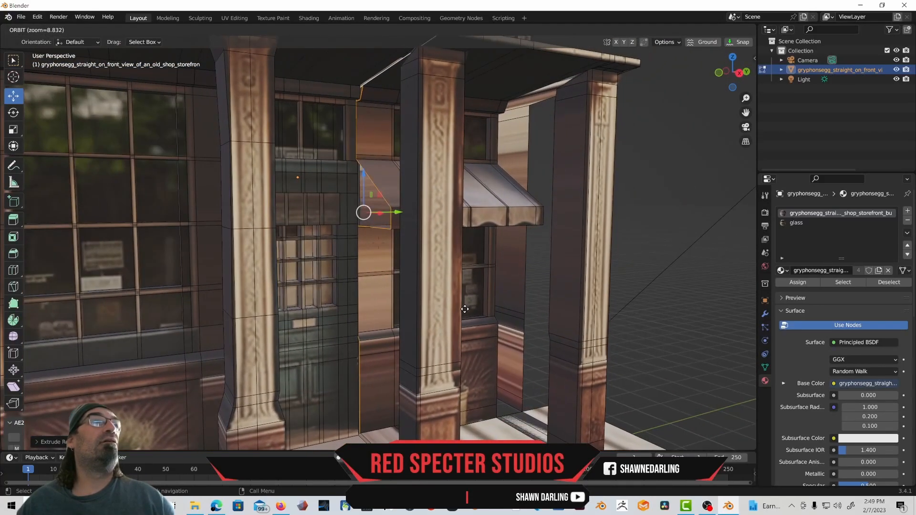
middle_click_drag(344, 171, 363, 177)
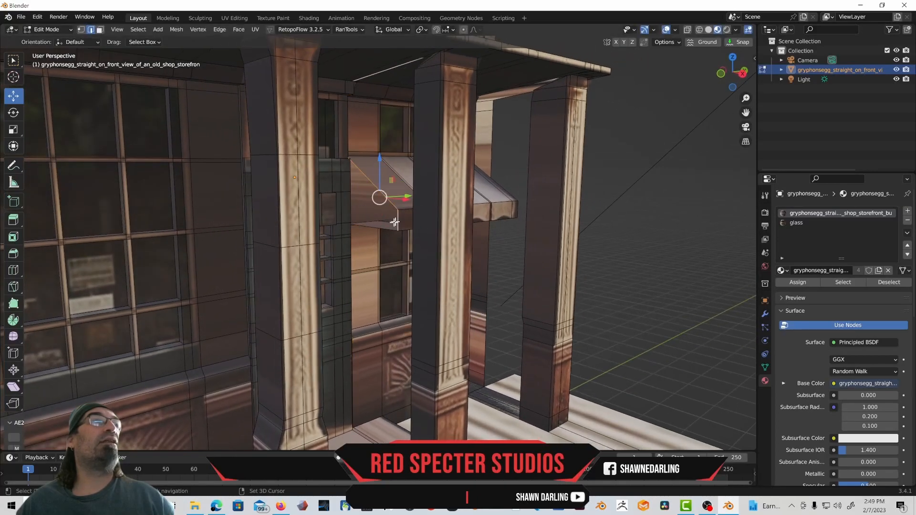
middle_click_drag(380, 228, 629, 281)
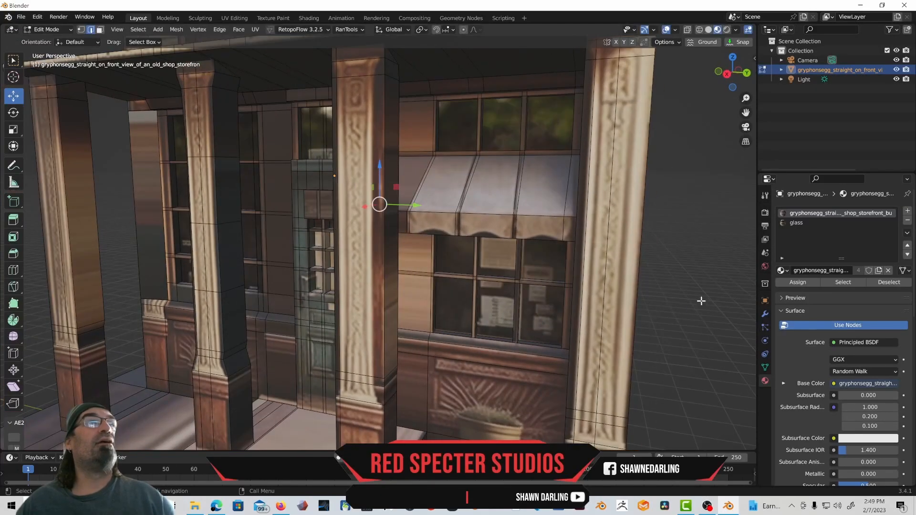
- Return the storefront to Object Mode and switch the viewport to rendered shading
scroll(702, 301, "down", 5)
middle_click_drag(702, 301, 589, 309)
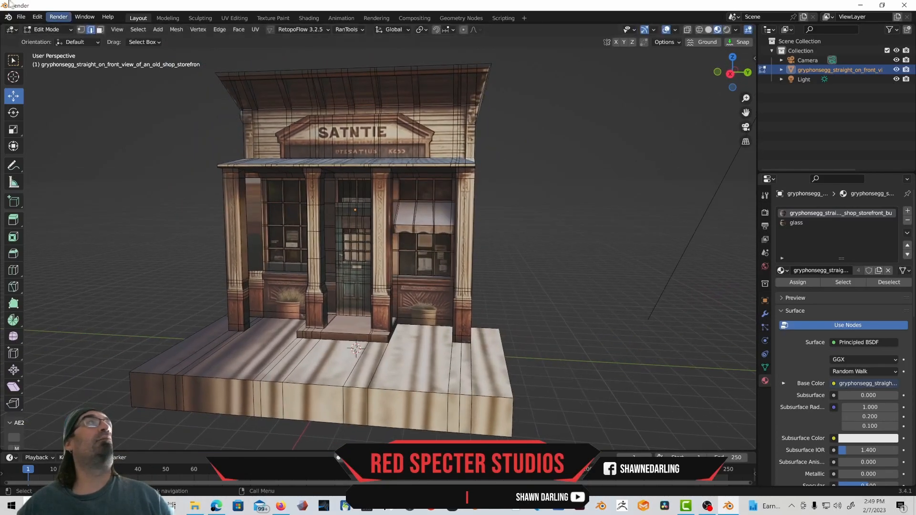
left_click(48, 29)
left_click(53, 39)
middle_click_drag(105, 219, 527, 257)
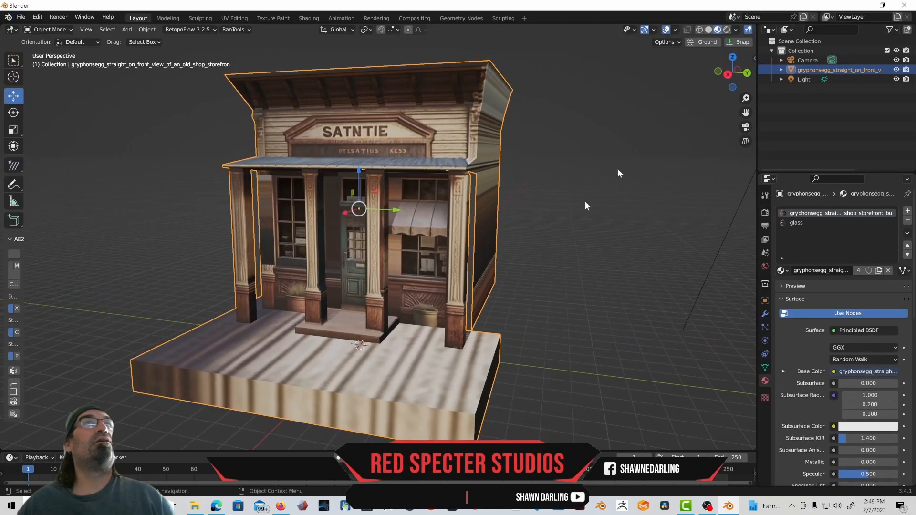
left_click(727, 29)
middle_click_drag(580, 154, 588, 187)
scroll(622, 150, "down", 2)
- Select the sun light beside the building and aim its direction toward the storefront
left_click(633, 98)
middle_click_drag(633, 101, 590, 141)
mouse_move(589, 141)
left_mouse_down()
mouse_move(575, 128)
mouse_move(550, 143)
mouse_move(569, 123)
mouse_move(544, 139)
mouse_move(540, 131)
mouse_move(548, 135)
left_mouse_up()
middle_click_drag(549, 135, 556, 215)
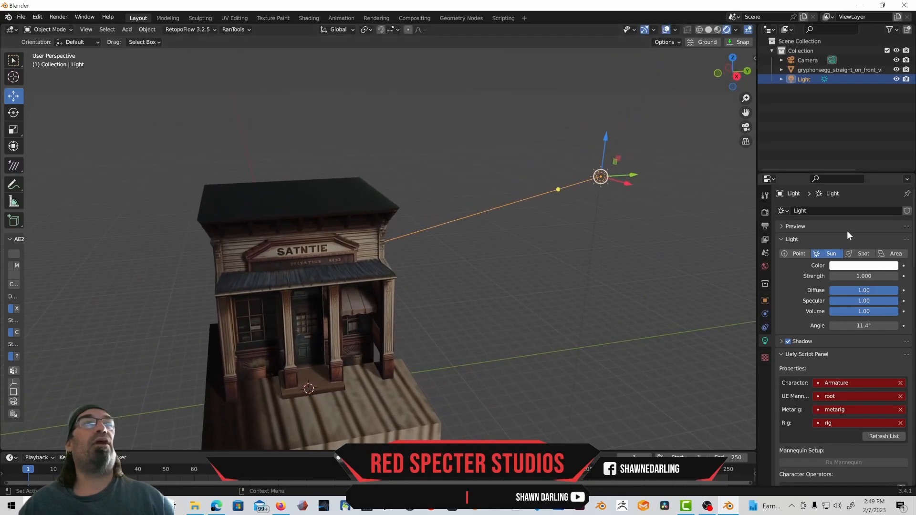
- Set the sun light's strength to 2, and deselect the light
left_click(896, 277)
left_click(896, 276)
left_click(896, 277)
left_click(896, 277)
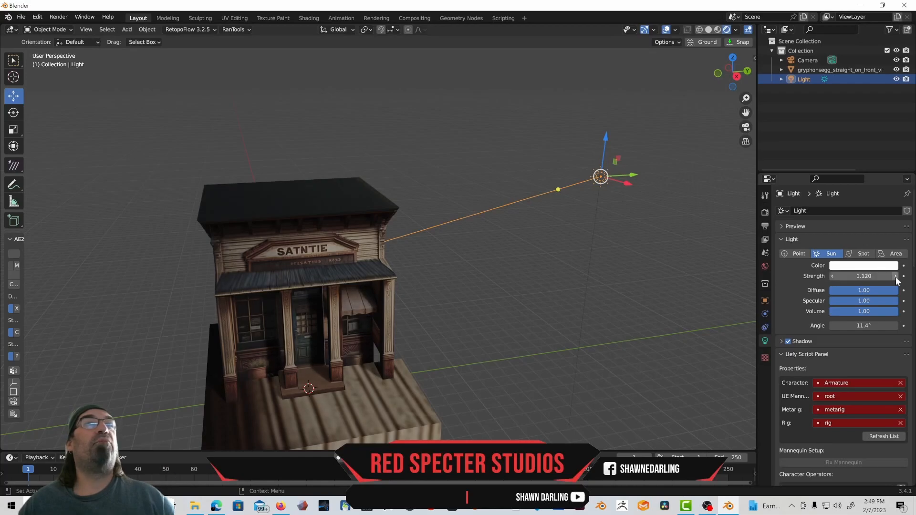
left_click(896, 276)
left_click(895, 276)
left_click(896, 277)
left_click(896, 277)
left_click(871, 280)
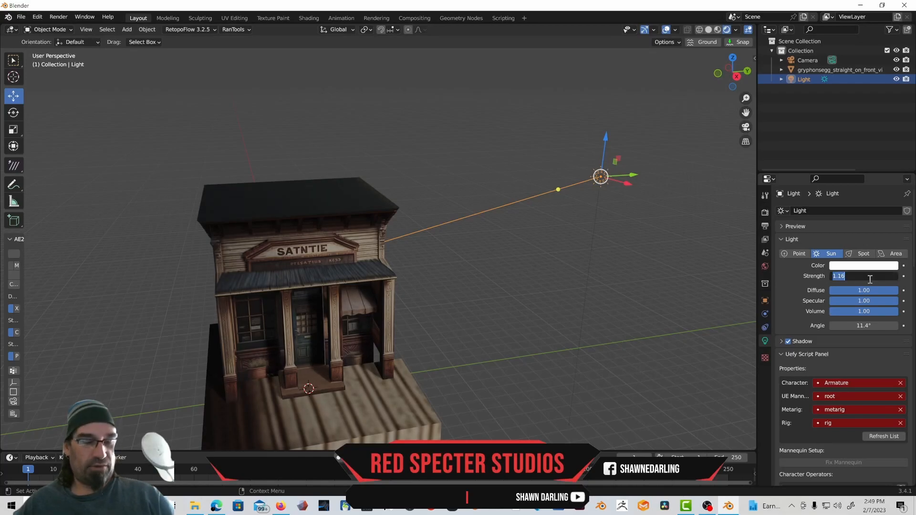
type("2")
key("Return")
middle_click_drag(551, 279, 512, 257)
left_click(534, 243)
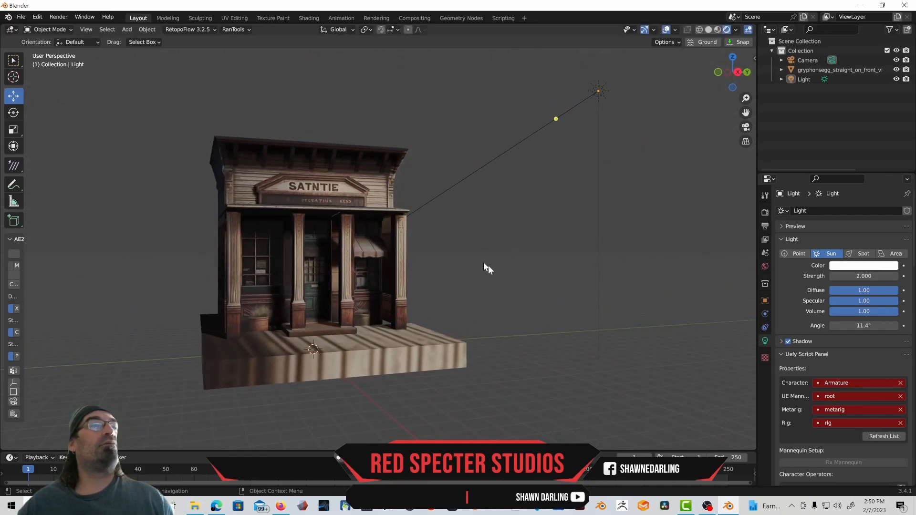